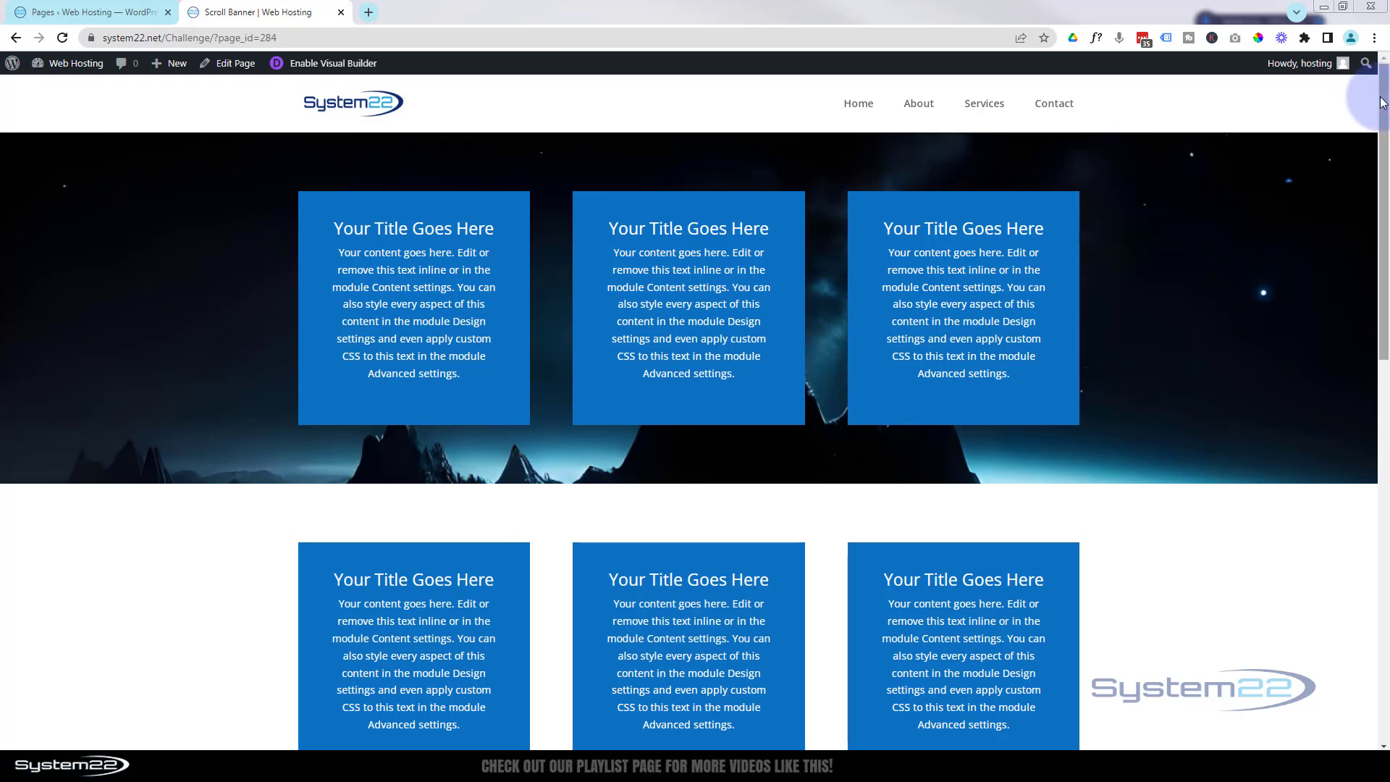
Preview the page in an iPad Air viewport at 100% zoom and examine how the Start Learning Today banner behaves on scrolling
{"action": "left_click_drag", "start_coordinate": [1383, 103], "coordinate": [1384, 288]}
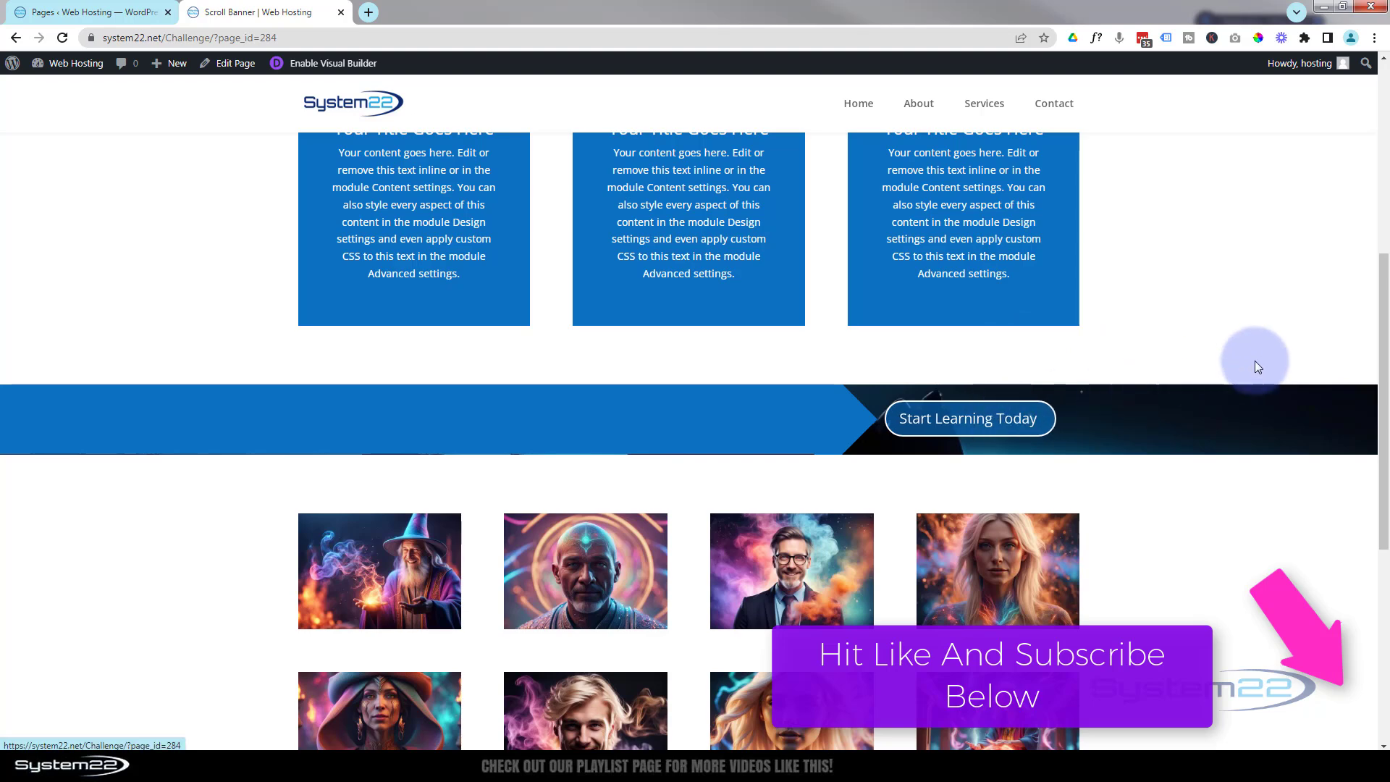
{"action": "mouse_move", "coordinate": [1386, 337]}
{"action": "left_mouse_down"}
{"action": "mouse_move", "coordinate": [1382, 485]}
{"action": "mouse_move", "coordinate": [1385, 339]}
{"action": "mouse_move", "coordinate": [1350, 152]}
{"action": "mouse_move", "coordinate": [1367, 341]}
{"action": "mouse_move", "coordinate": [1382, 351]}
{"action": "left_mouse_up"}
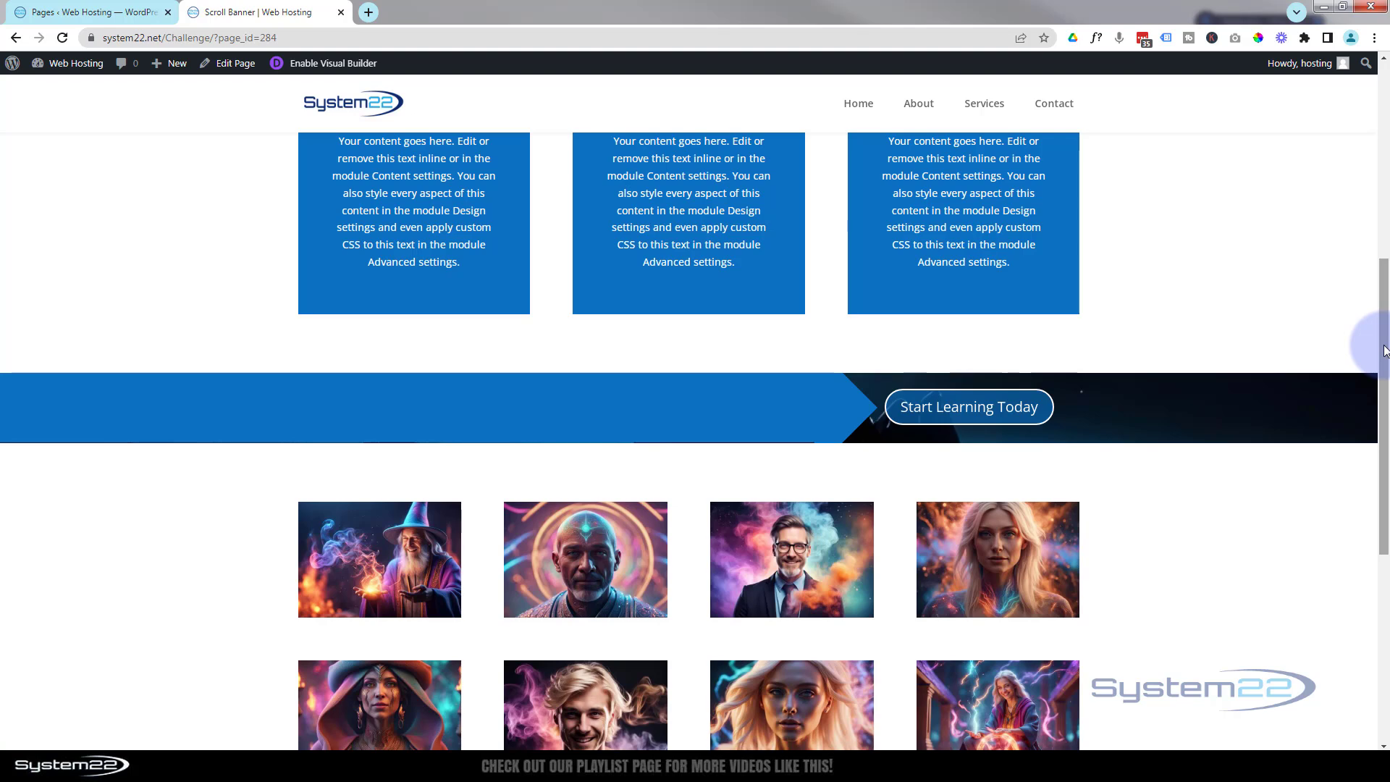
{"action": "key", "text": "ctrl+shift+i"}
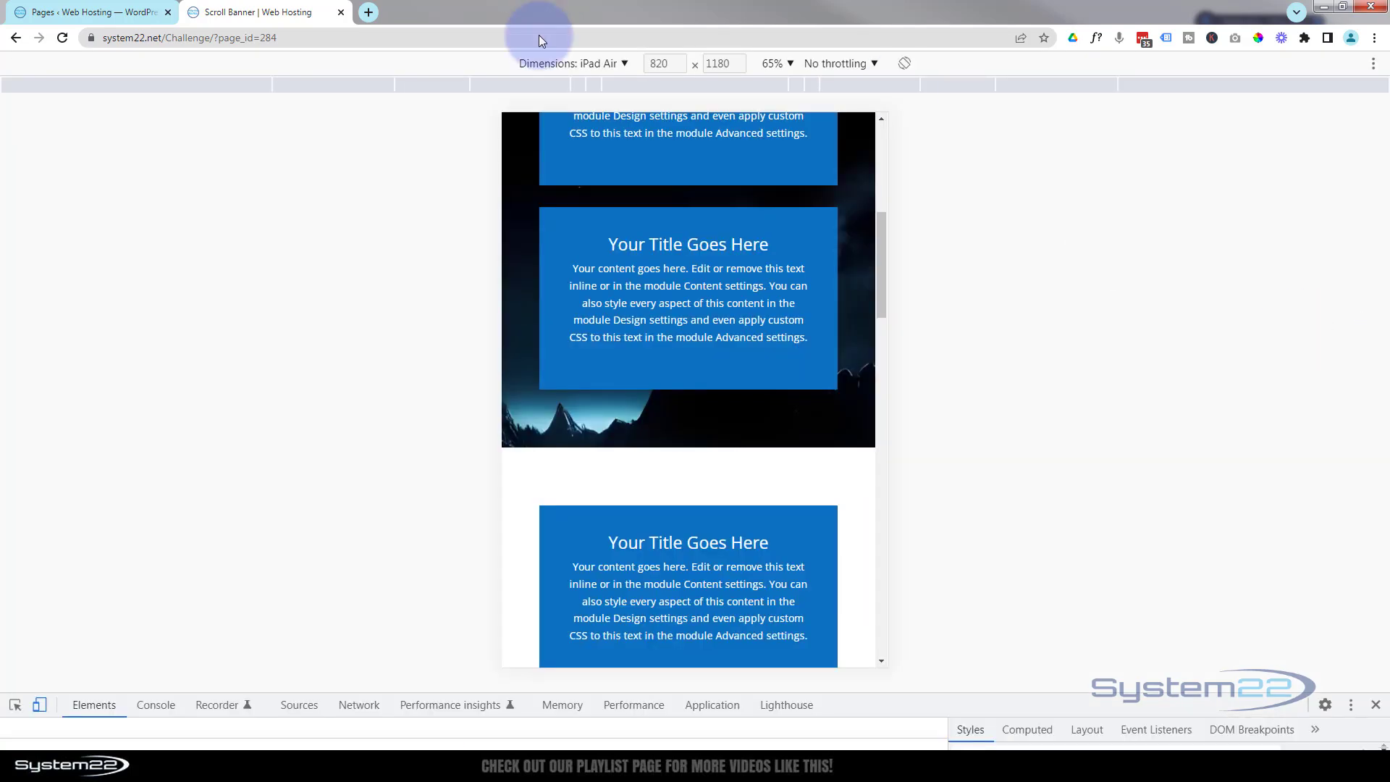
{"action": "left_click", "coordinate": [792, 64]}
{"action": "left_click", "coordinate": [794, 122]}
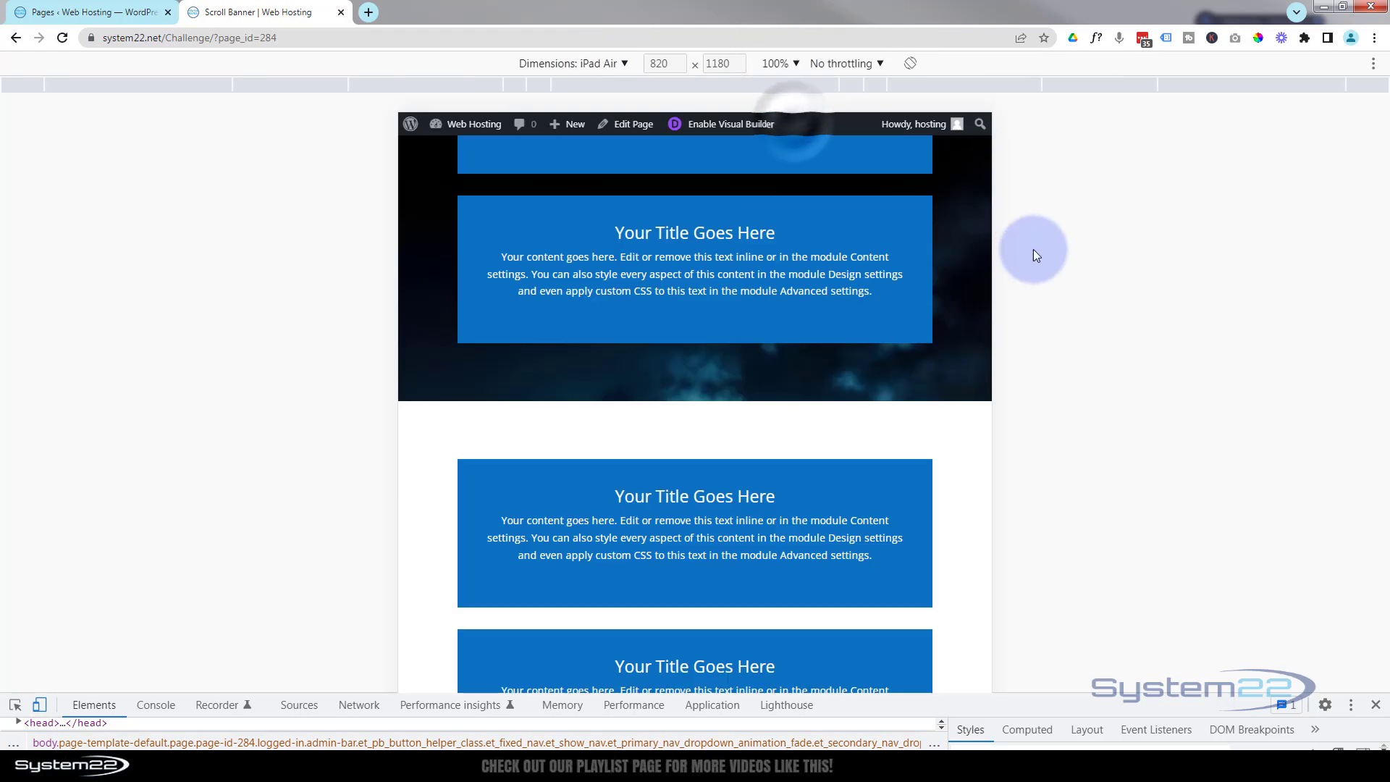
{"action": "scroll", "coordinate": [911, 307], "scroll_direction": "down", "scroll_amount": 5}
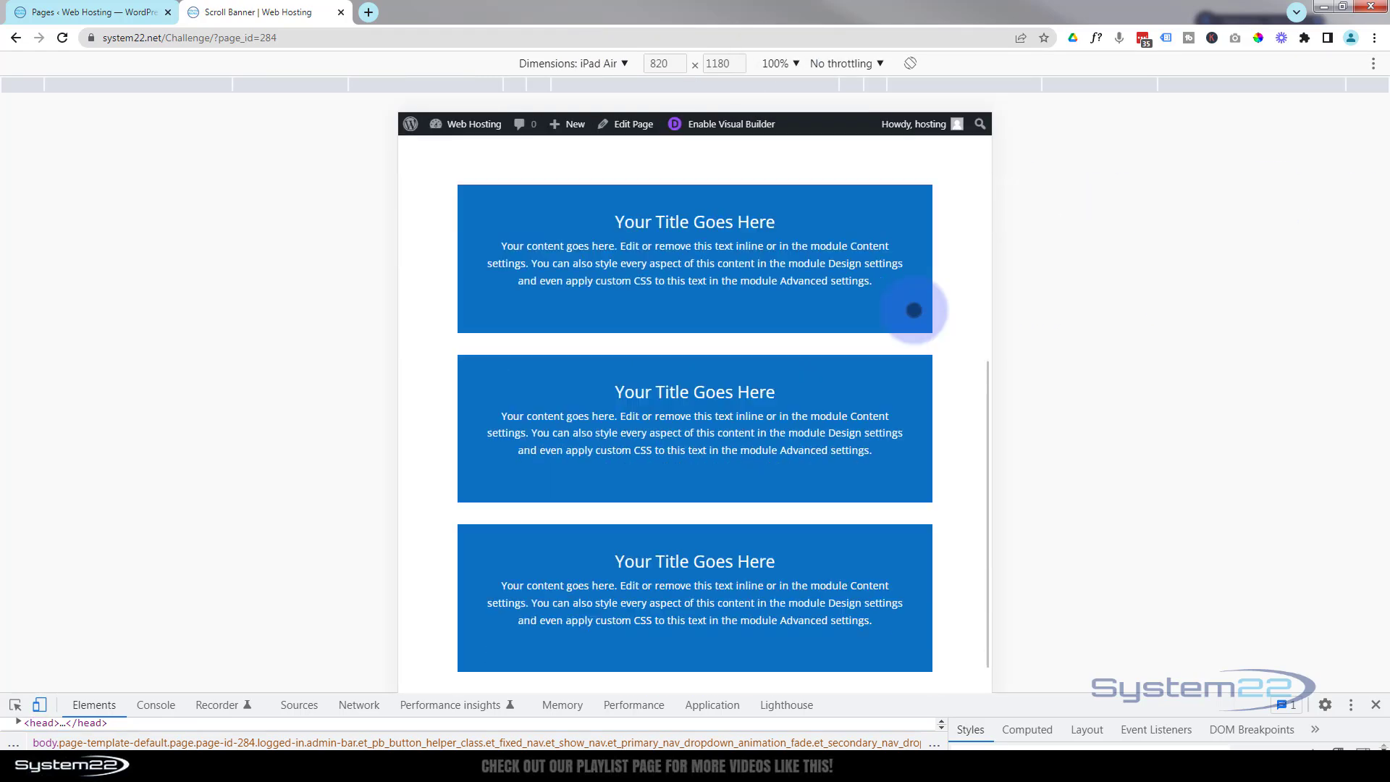
{"action": "scroll", "coordinate": [914, 310], "scroll_direction": "down", "scroll_amount": 1}
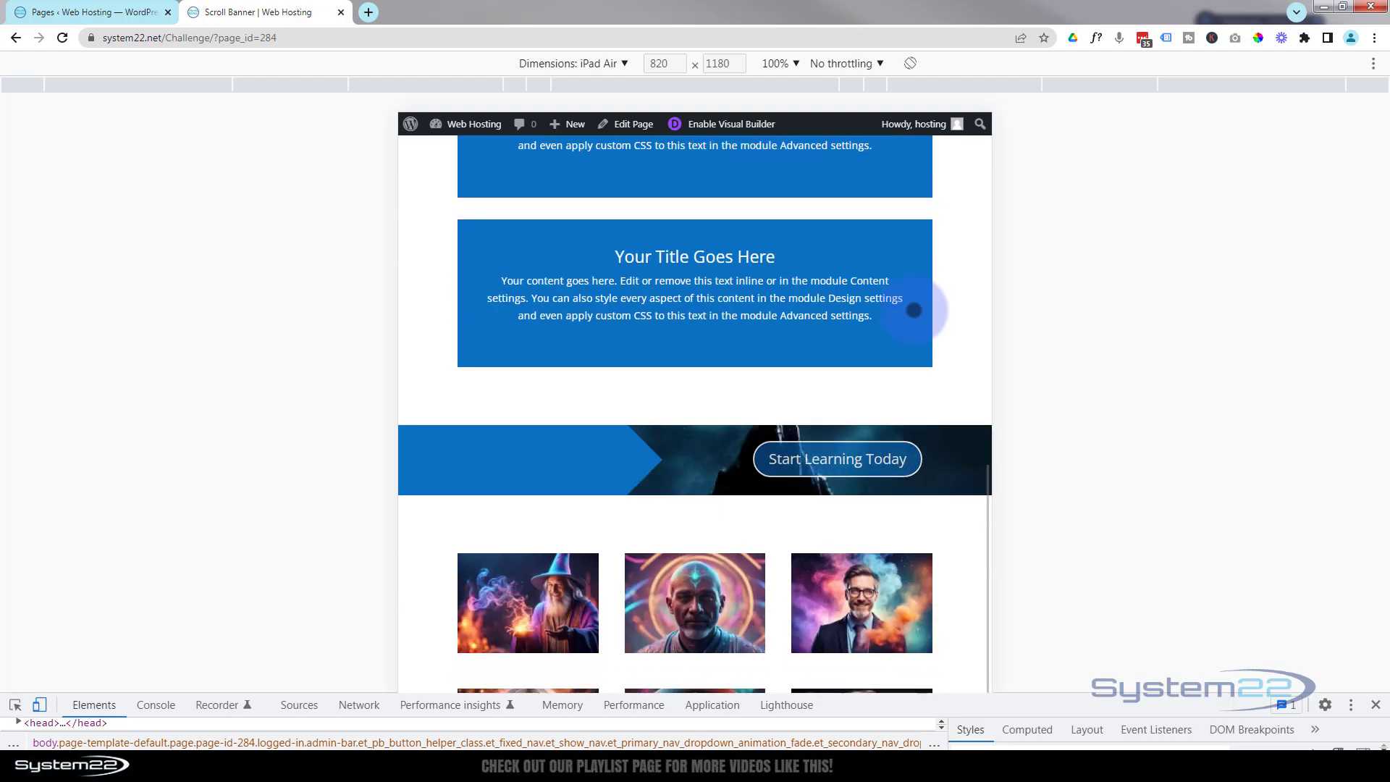
{"action": "scroll", "coordinate": [914, 309], "scroll_direction": "down", "scroll_amount": 5}
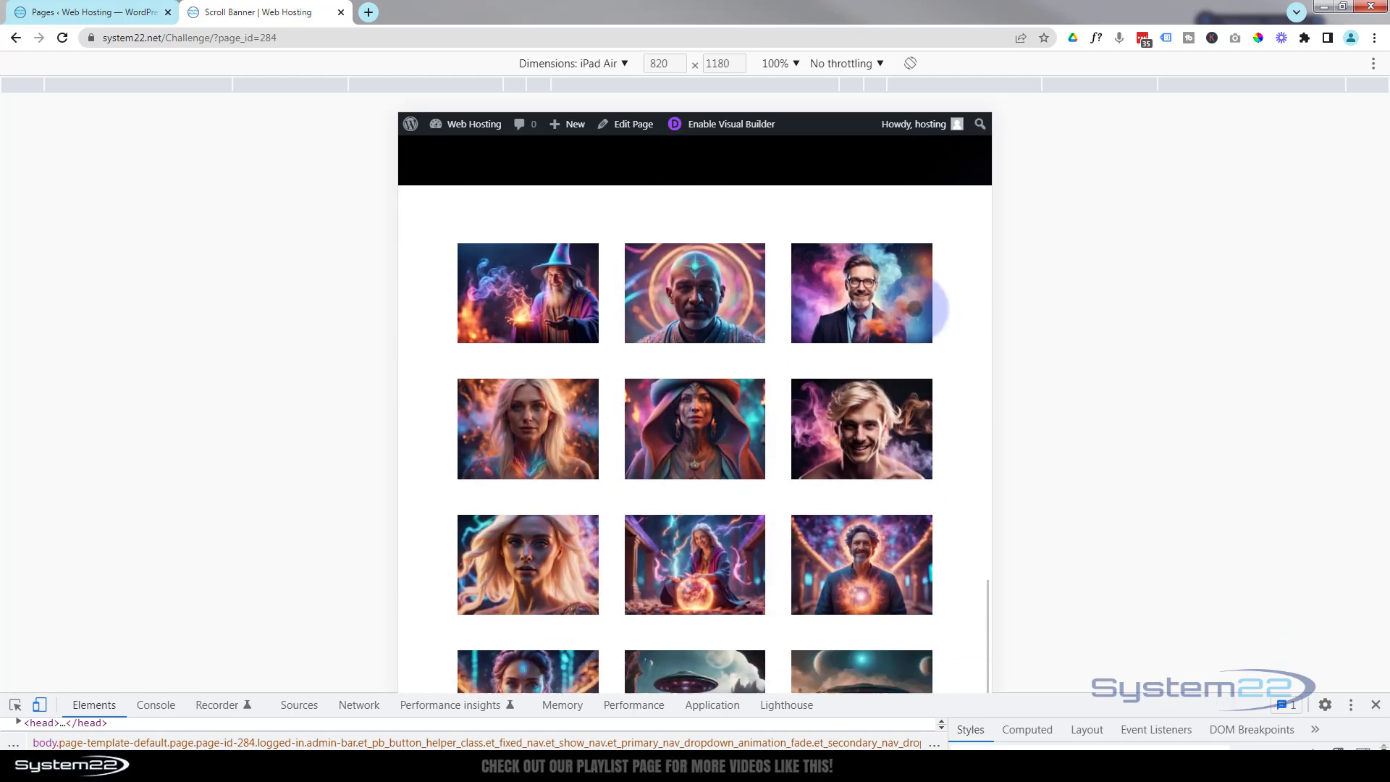
{"action": "scroll", "coordinate": [985, 526], "scroll_direction": "up", "scroll_amount": 5}
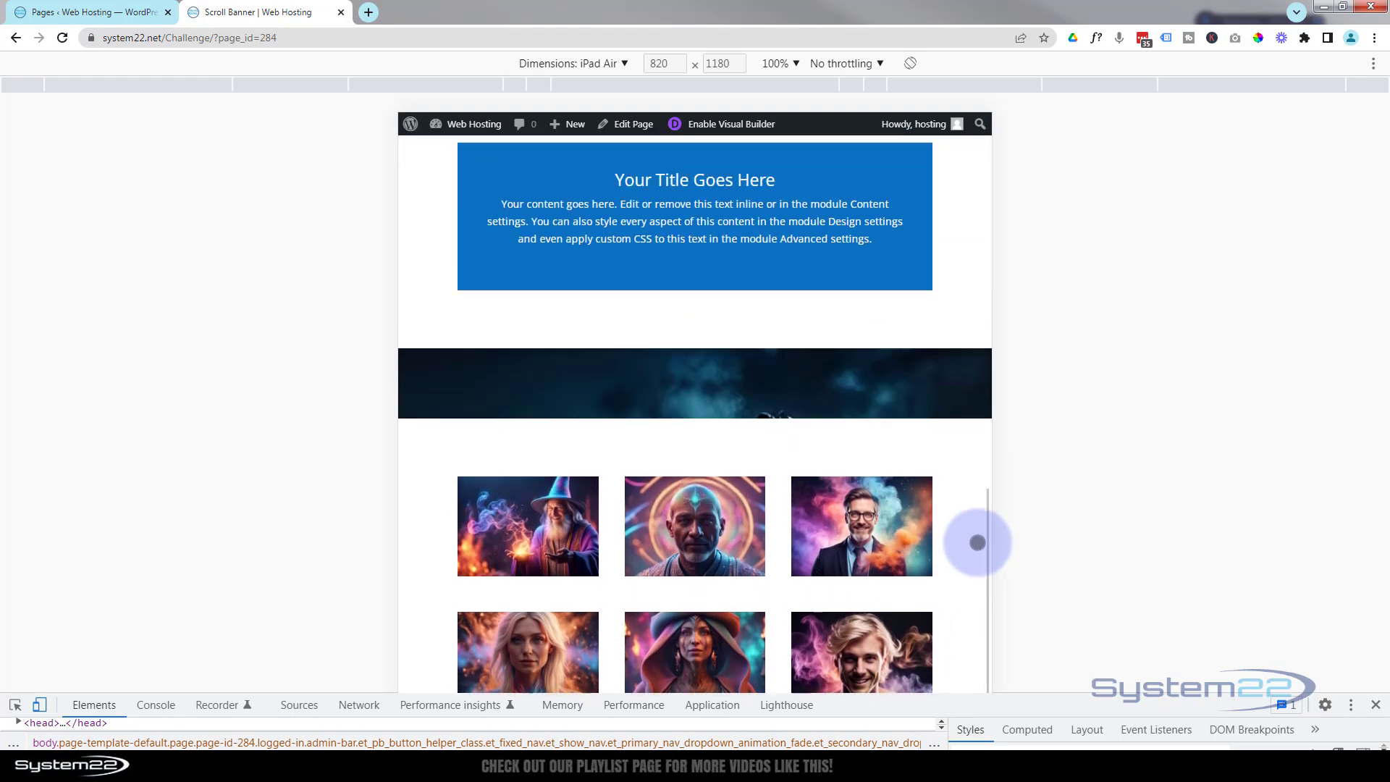
{"action": "scroll", "coordinate": [972, 569], "scroll_direction": "up", "scroll_amount": 1}
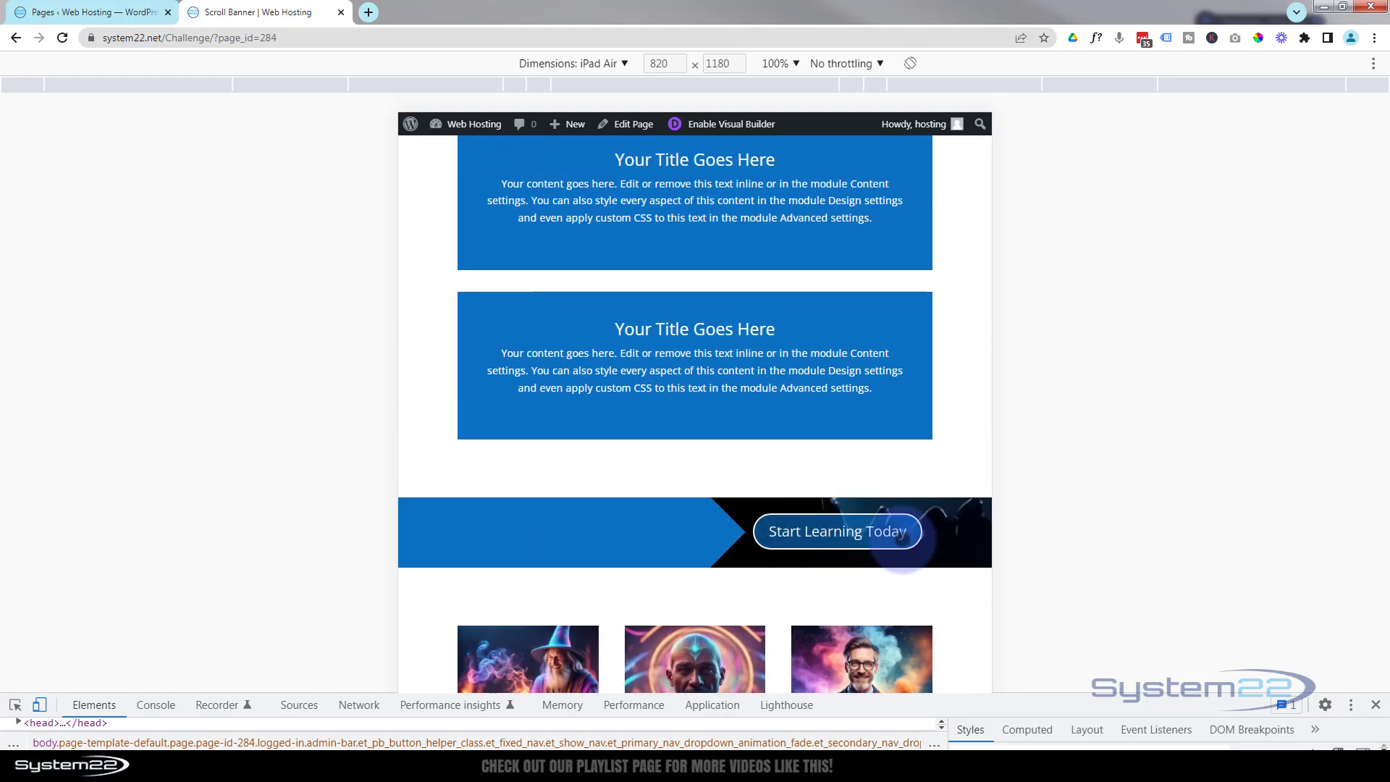
{"action": "scroll", "coordinate": [921, 481], "scroll_direction": "up", "scroll_amount": 1}
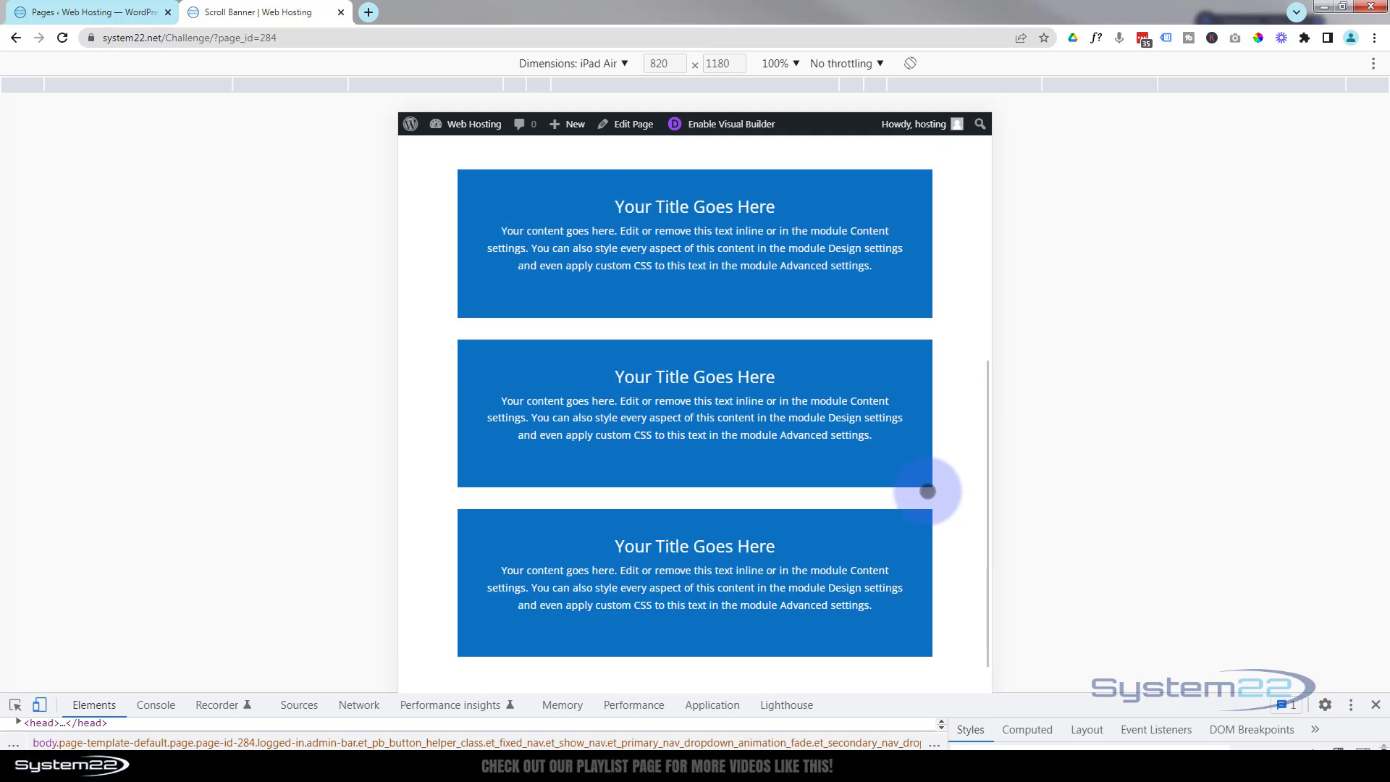
Switch the device preview to iPhone 12 Pro, examine the Start Learning Today banner, and close the developer tools
{"action": "left_click", "coordinate": [615, 64]}
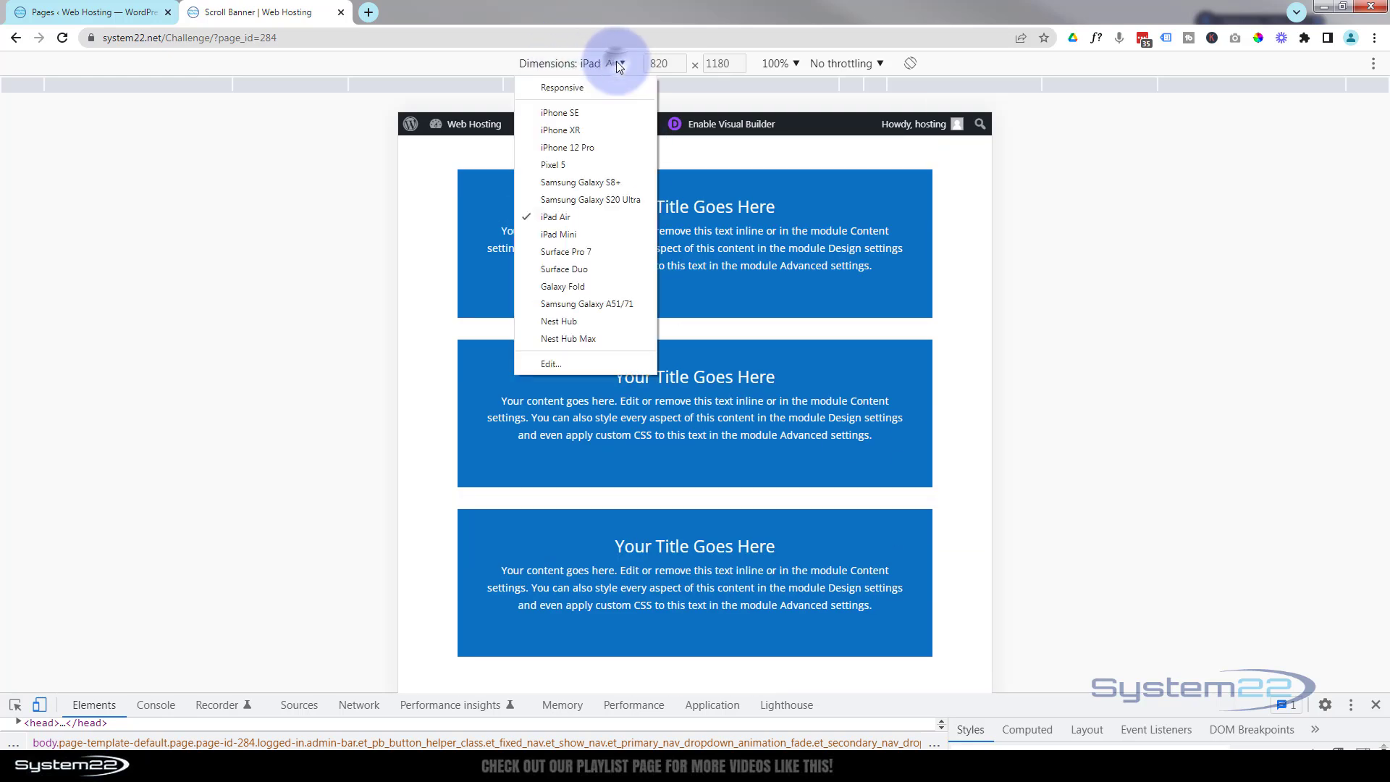
{"action": "left_click", "coordinate": [573, 149]}
{"action": "scroll", "coordinate": [735, 312], "scroll_direction": "down", "scroll_amount": 10}
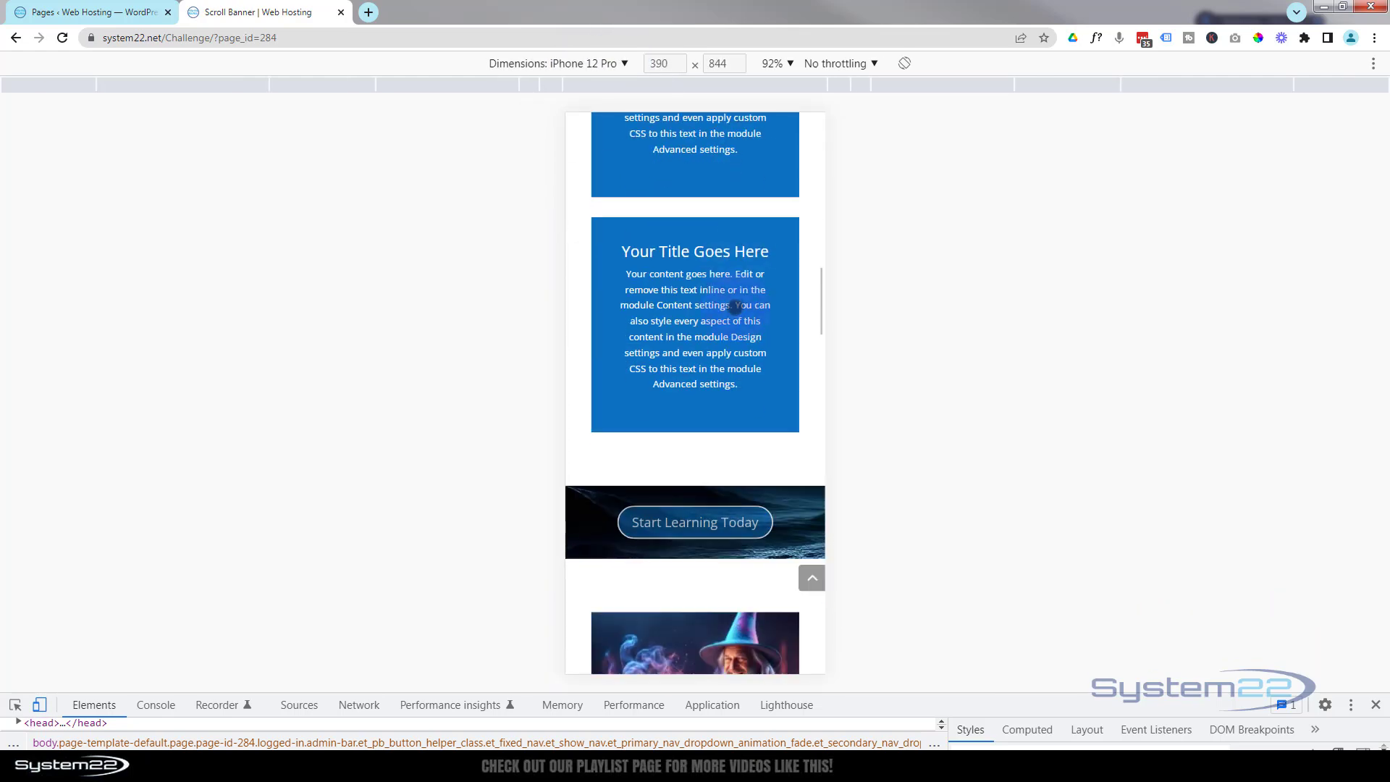
{"action": "scroll", "coordinate": [736, 304], "scroll_direction": "down", "scroll_amount": 5}
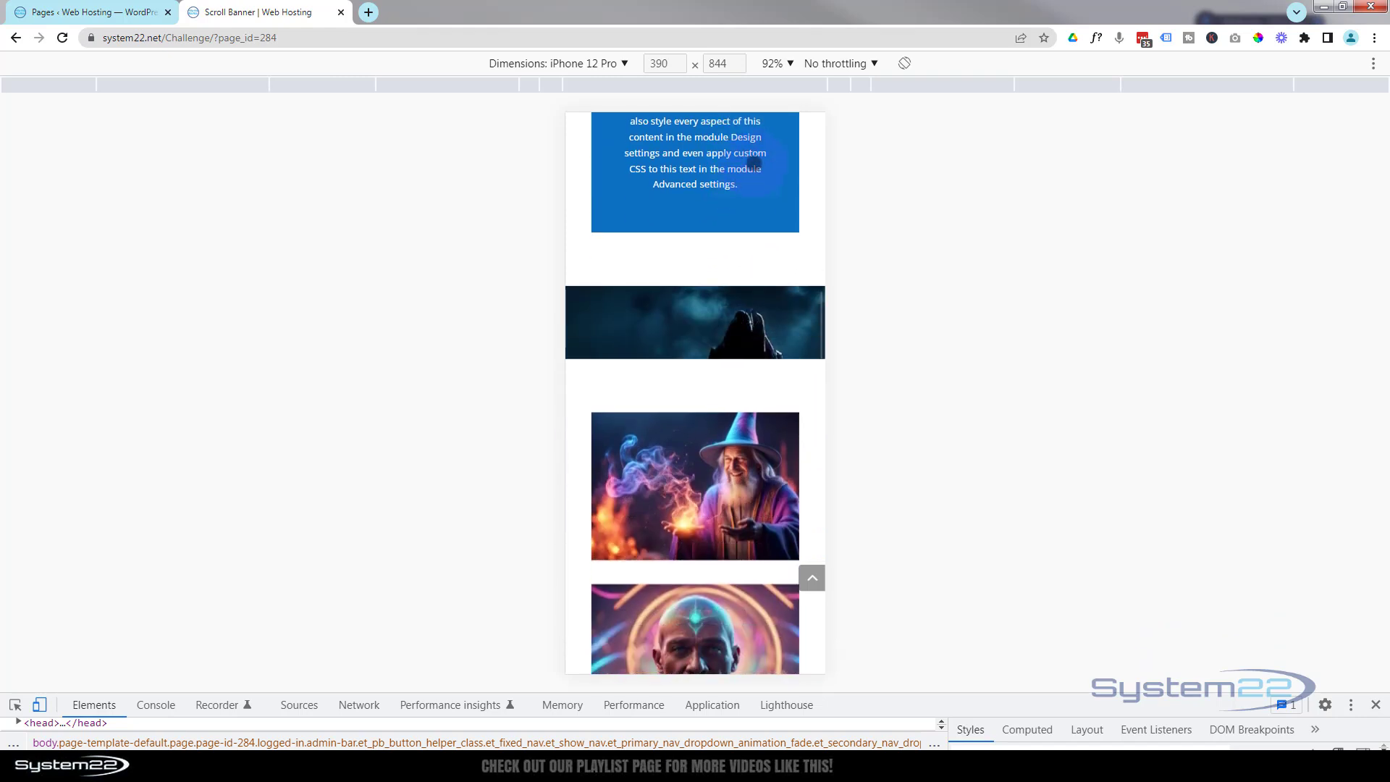
{"action": "scroll", "coordinate": [754, 170], "scroll_direction": "up", "scroll_amount": 4}
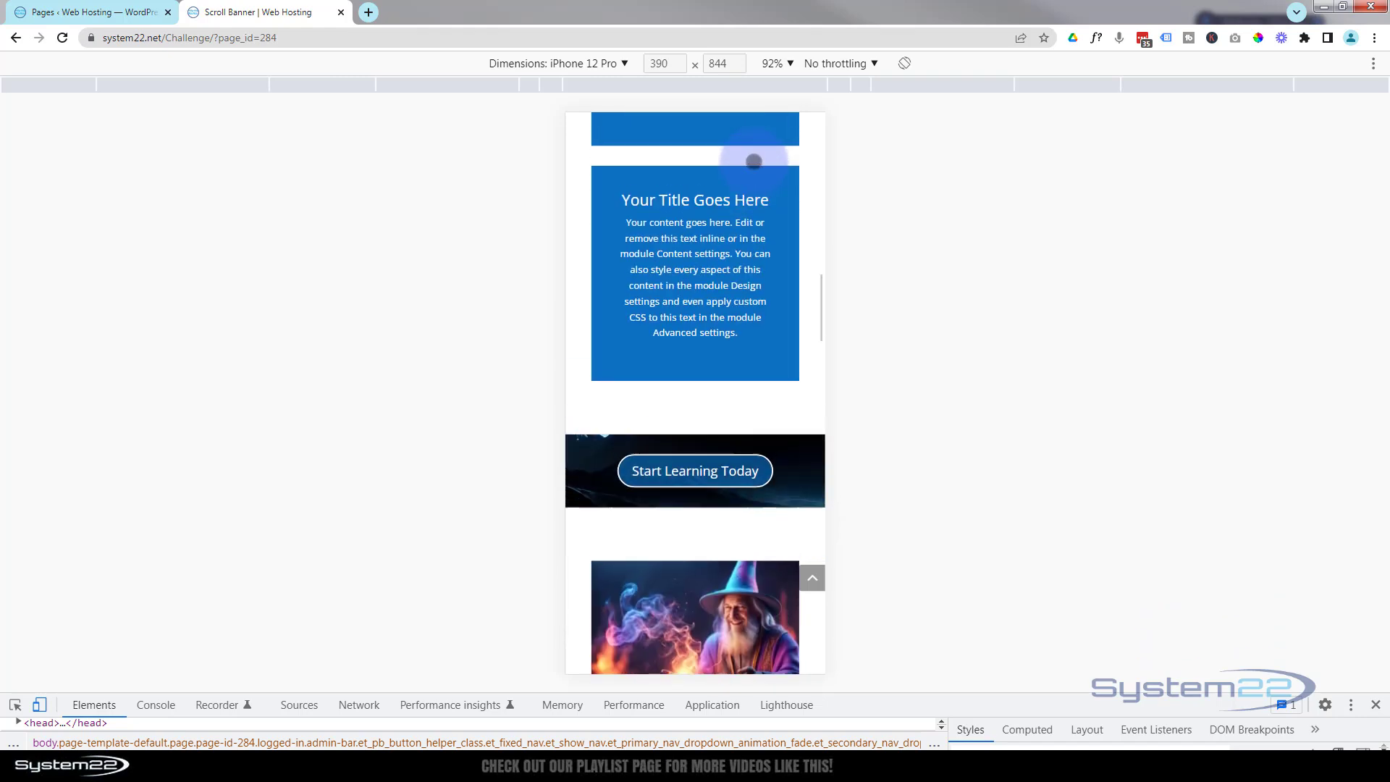
{"action": "scroll", "coordinate": [754, 176], "scroll_direction": "up", "scroll_amount": 2}
{"action": "scroll", "coordinate": [754, 176], "scroll_direction": "down", "scroll_amount": 3}
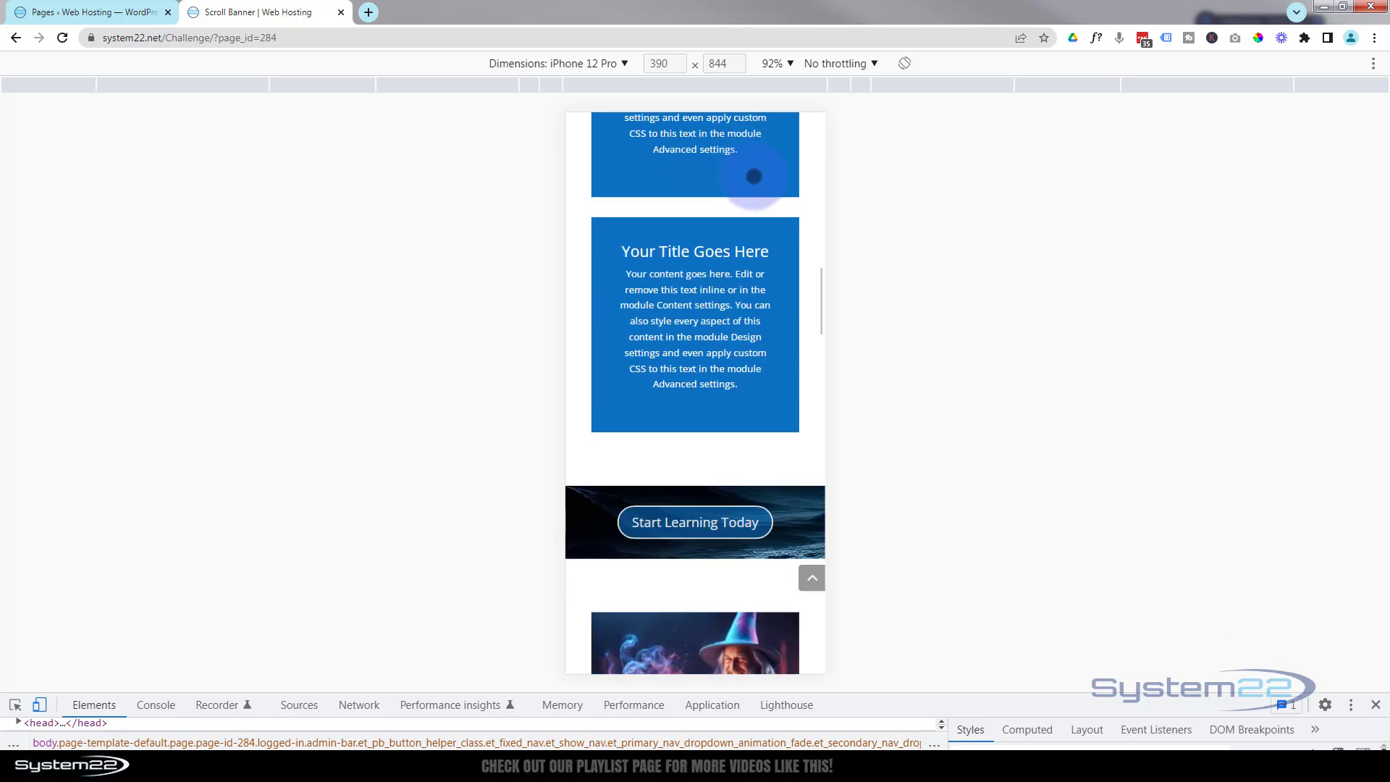
{"action": "scroll", "coordinate": [753, 176], "scroll_direction": "down", "scroll_amount": 4}
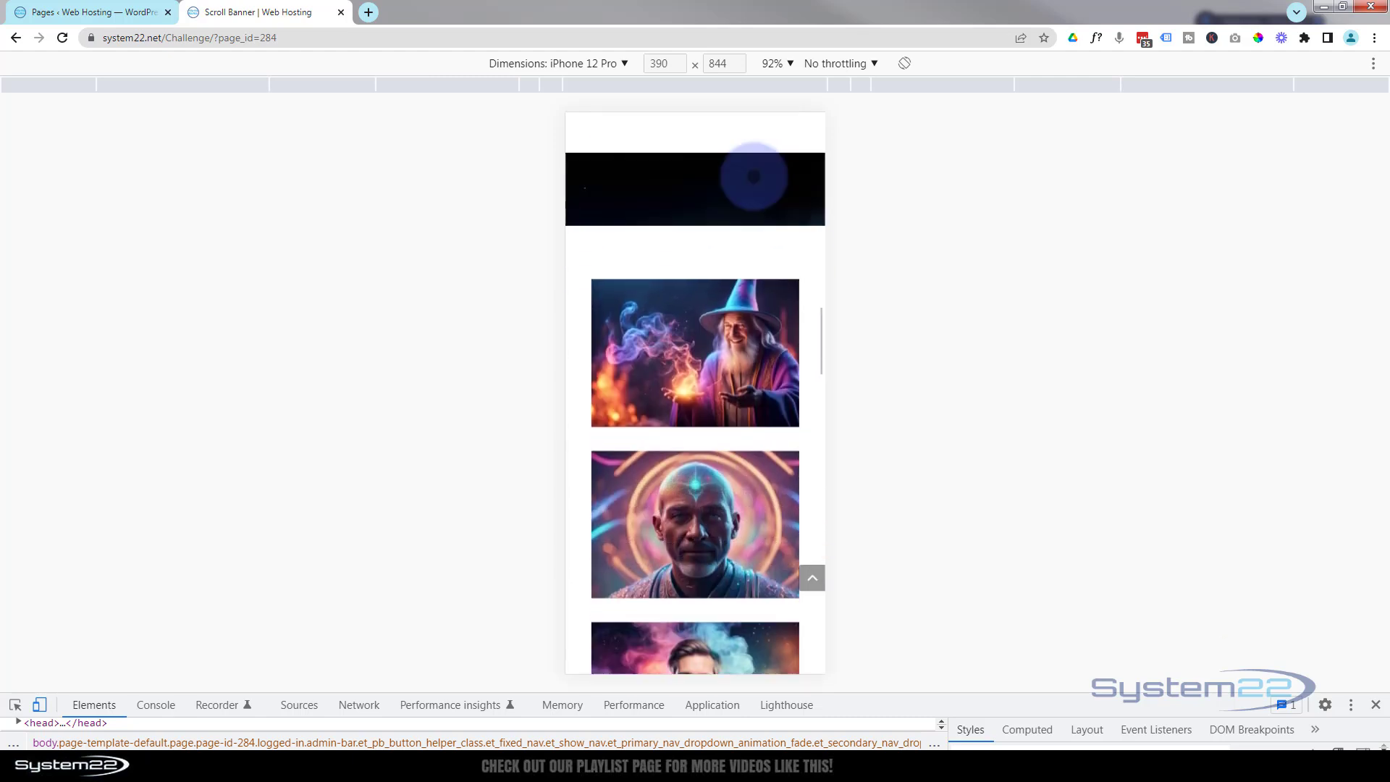
{"action": "scroll", "coordinate": [753, 176], "scroll_direction": "up", "scroll_amount": 8}
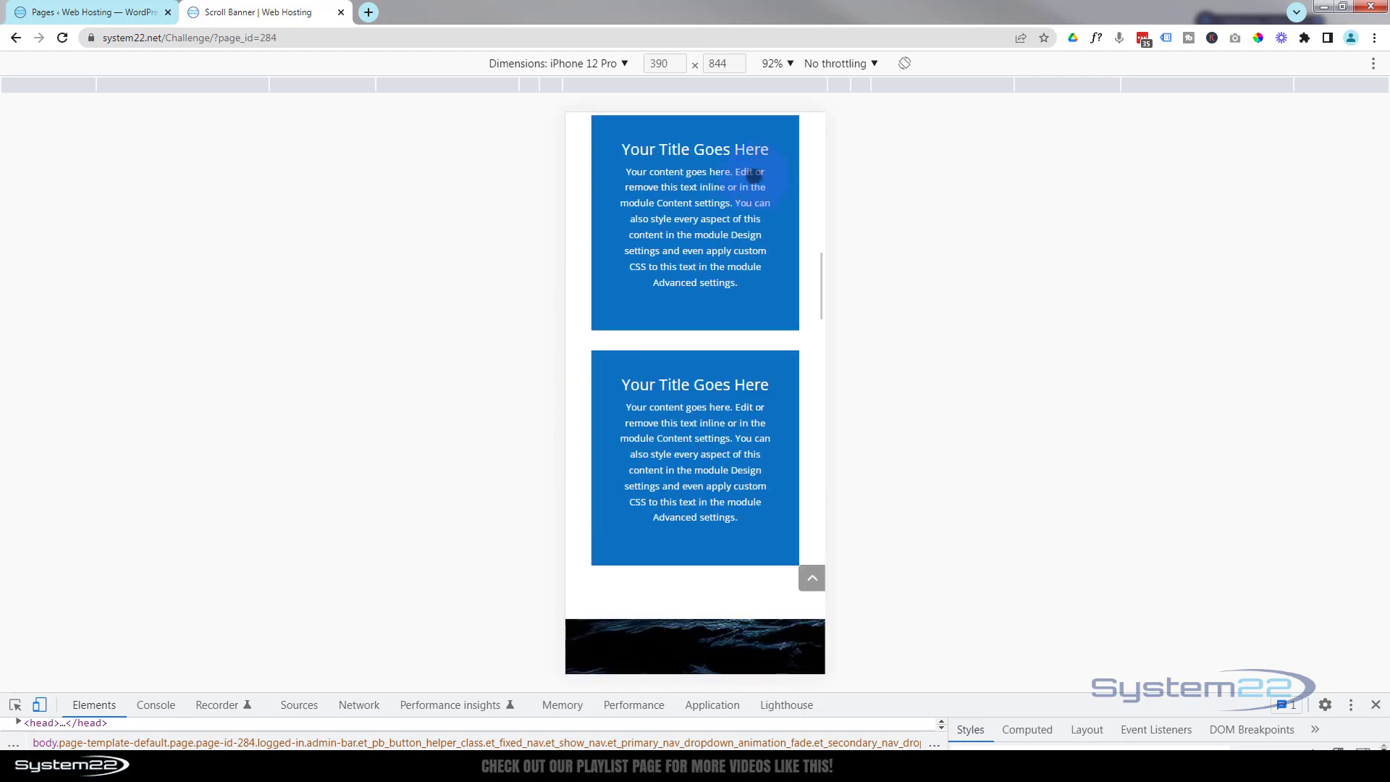
{"action": "scroll", "coordinate": [754, 176], "scroll_direction": "up", "scroll_amount": 1}
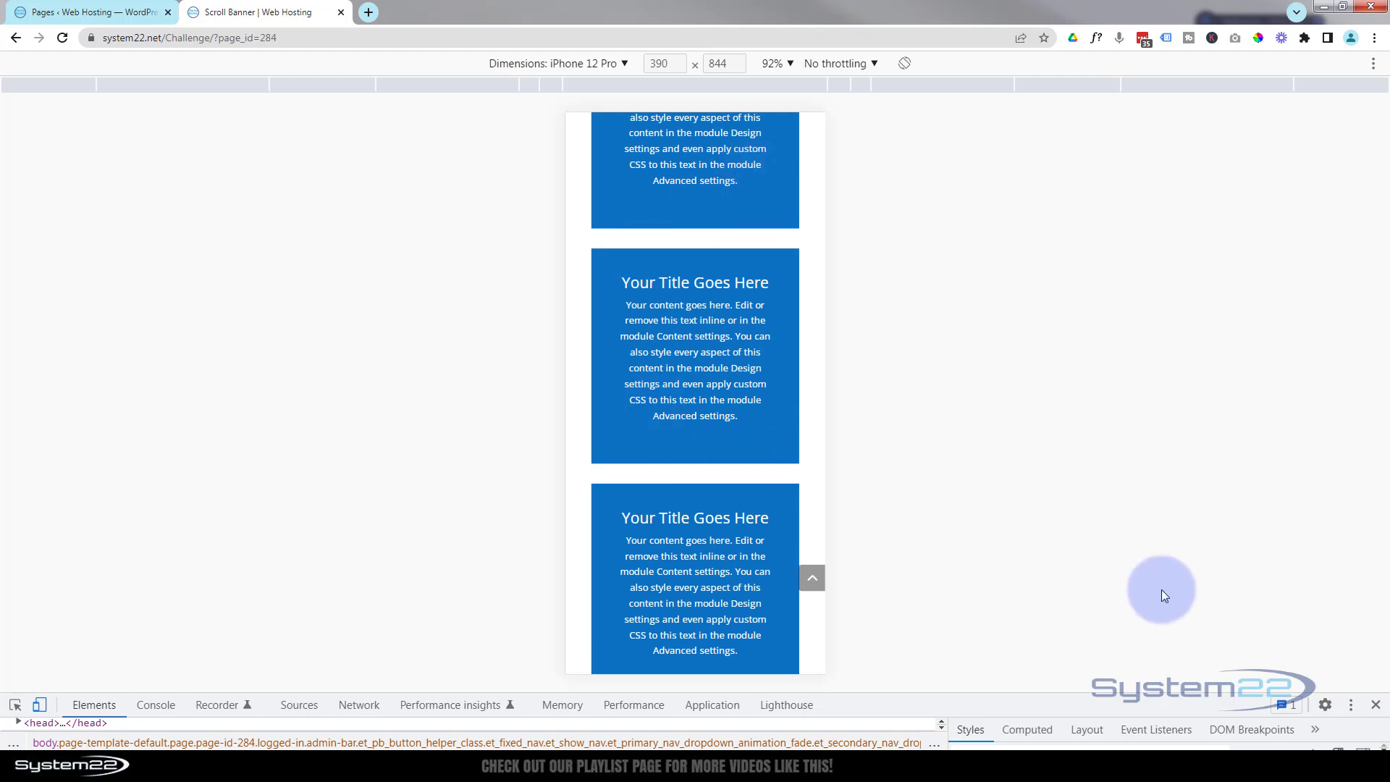
{"action": "left_click", "coordinate": [1376, 706]}
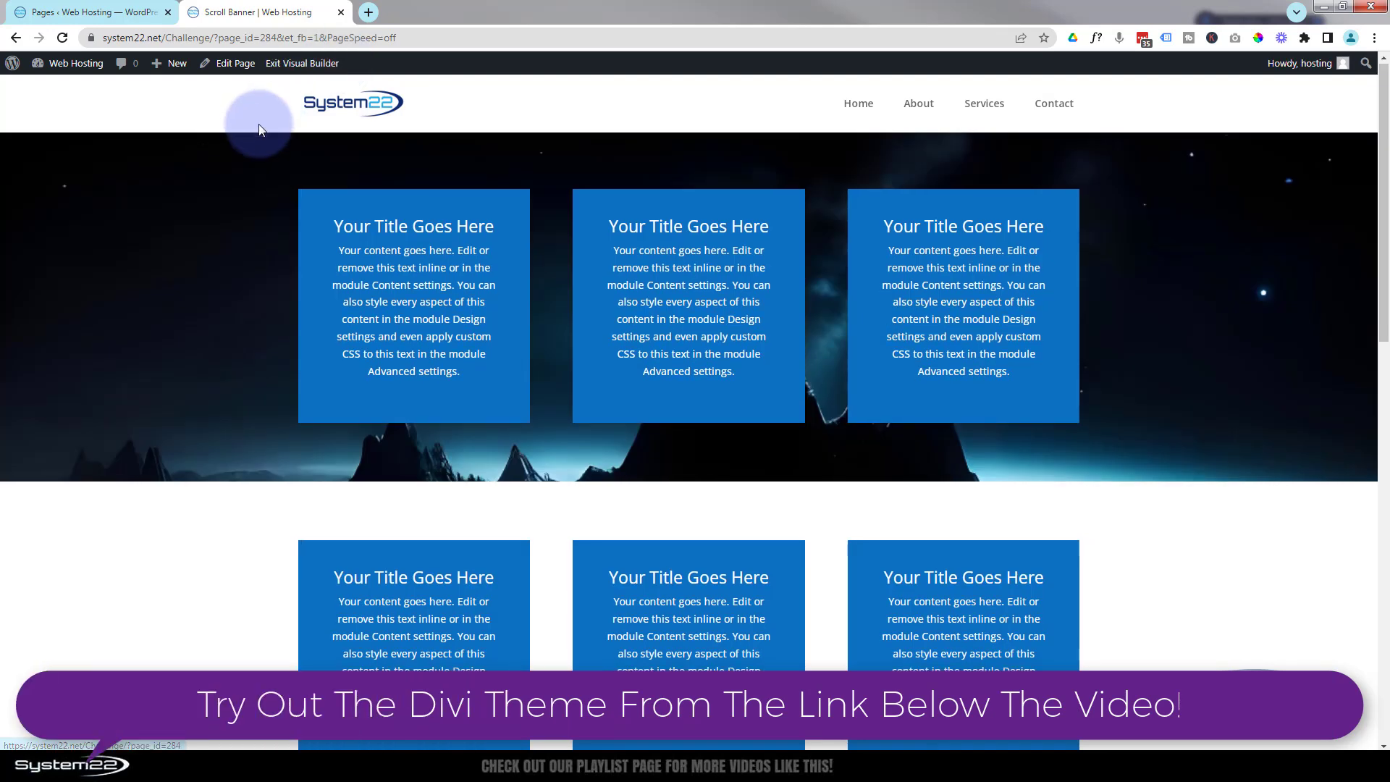
Delete the two existing Start Learning Today banner sections above the image gallery
{"action": "scroll", "coordinate": [254, 155], "scroll_direction": "down", "scroll_amount": 7}
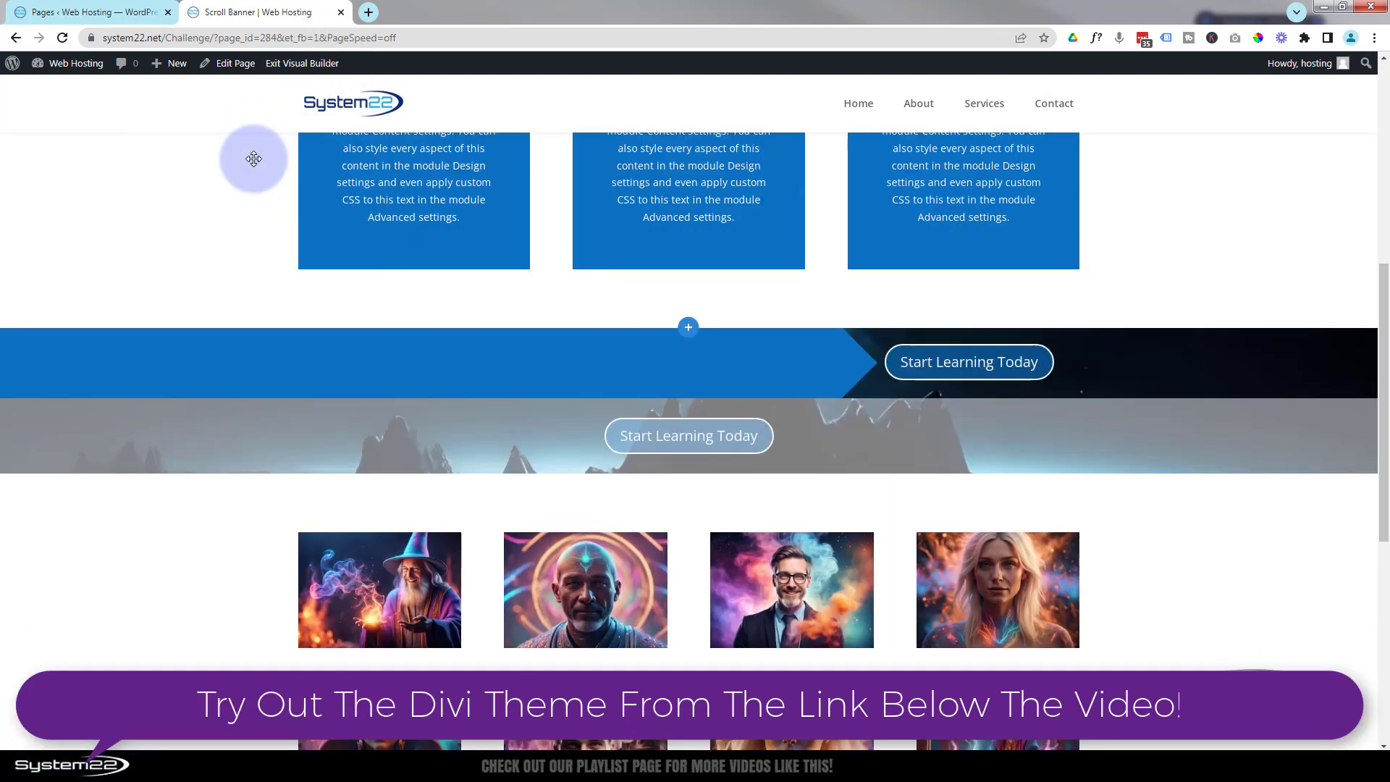
{"action": "mouse_move", "coordinate": [114, 379]}
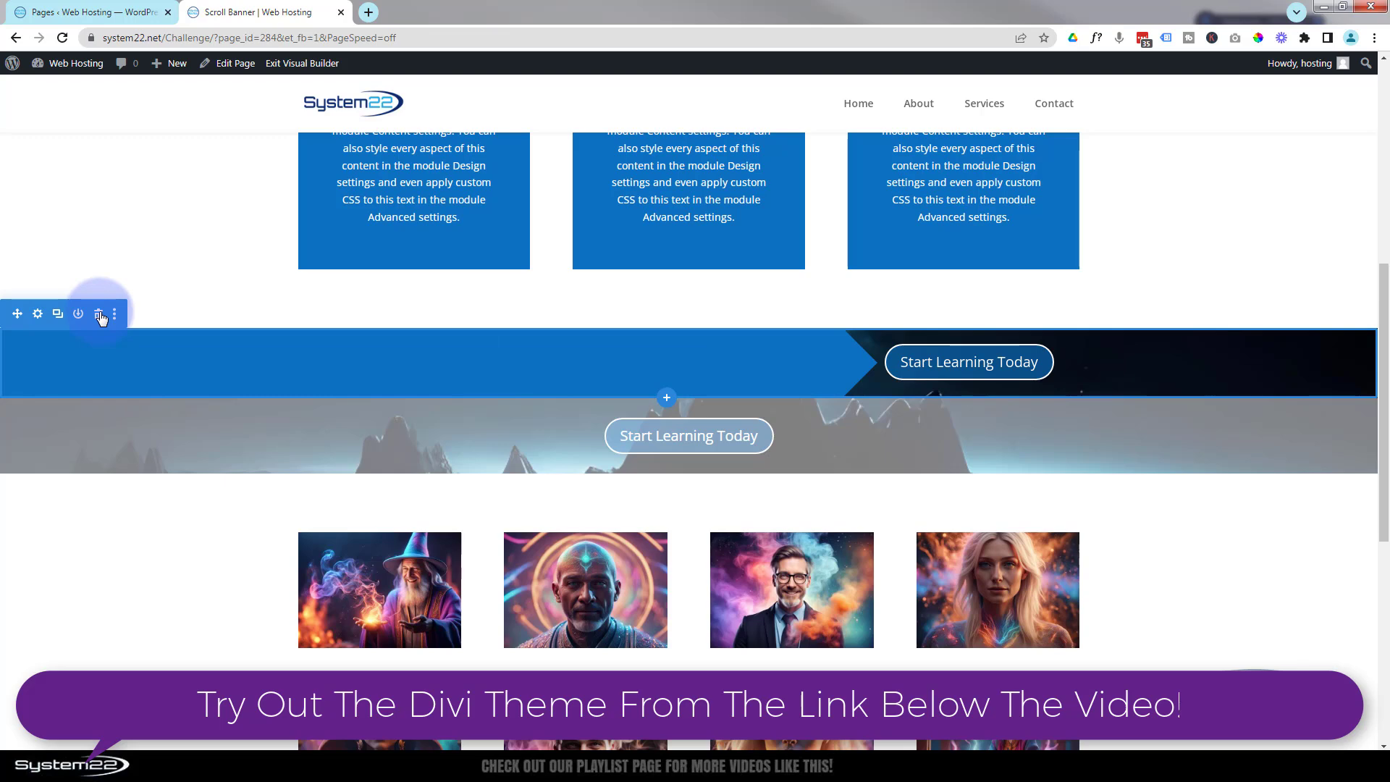
{"action": "left_click", "coordinate": [100, 315]}
{"action": "mouse_move", "coordinate": [115, 376]}
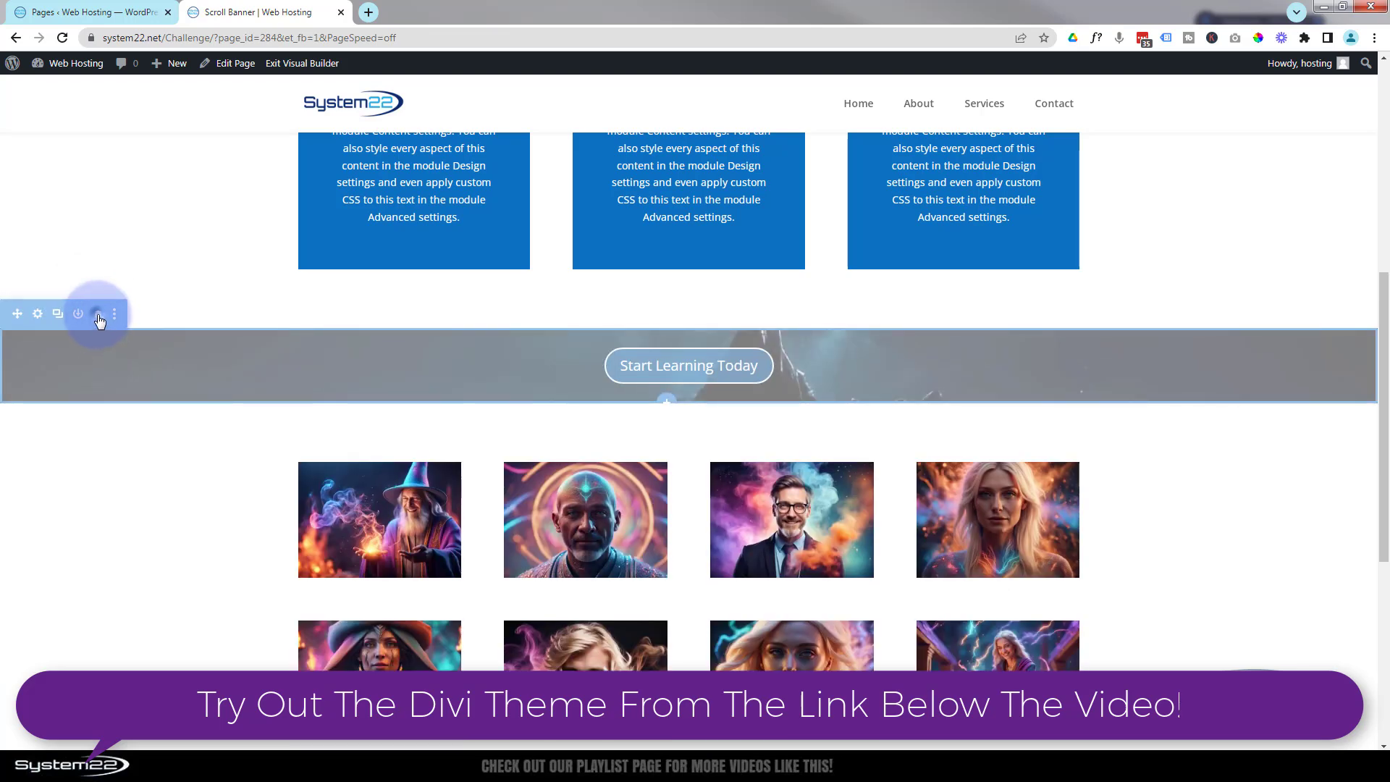
{"action": "left_click", "coordinate": [99, 317]}
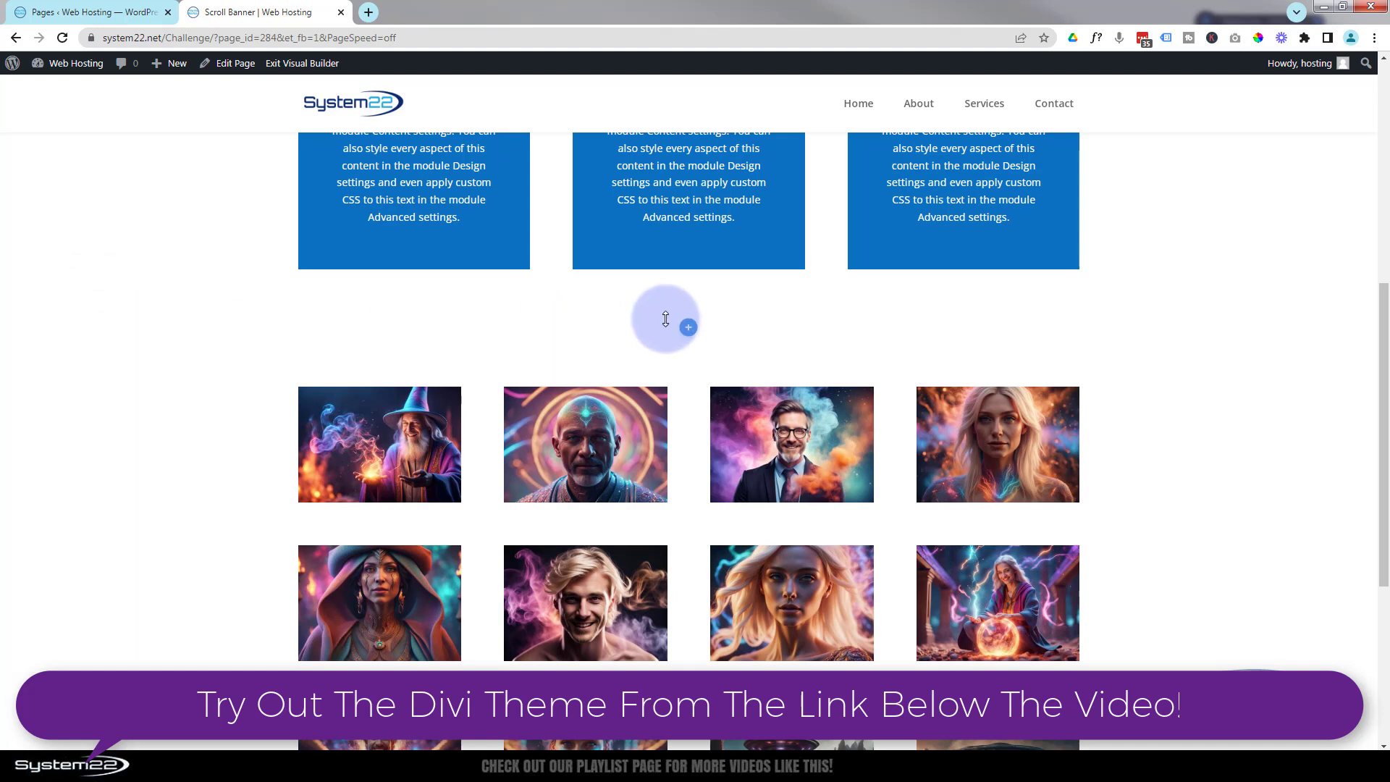
Insert a regular section between the blue text boxes and the image gallery, with a row of two equal columns
{"action": "left_click", "coordinate": [689, 329]}
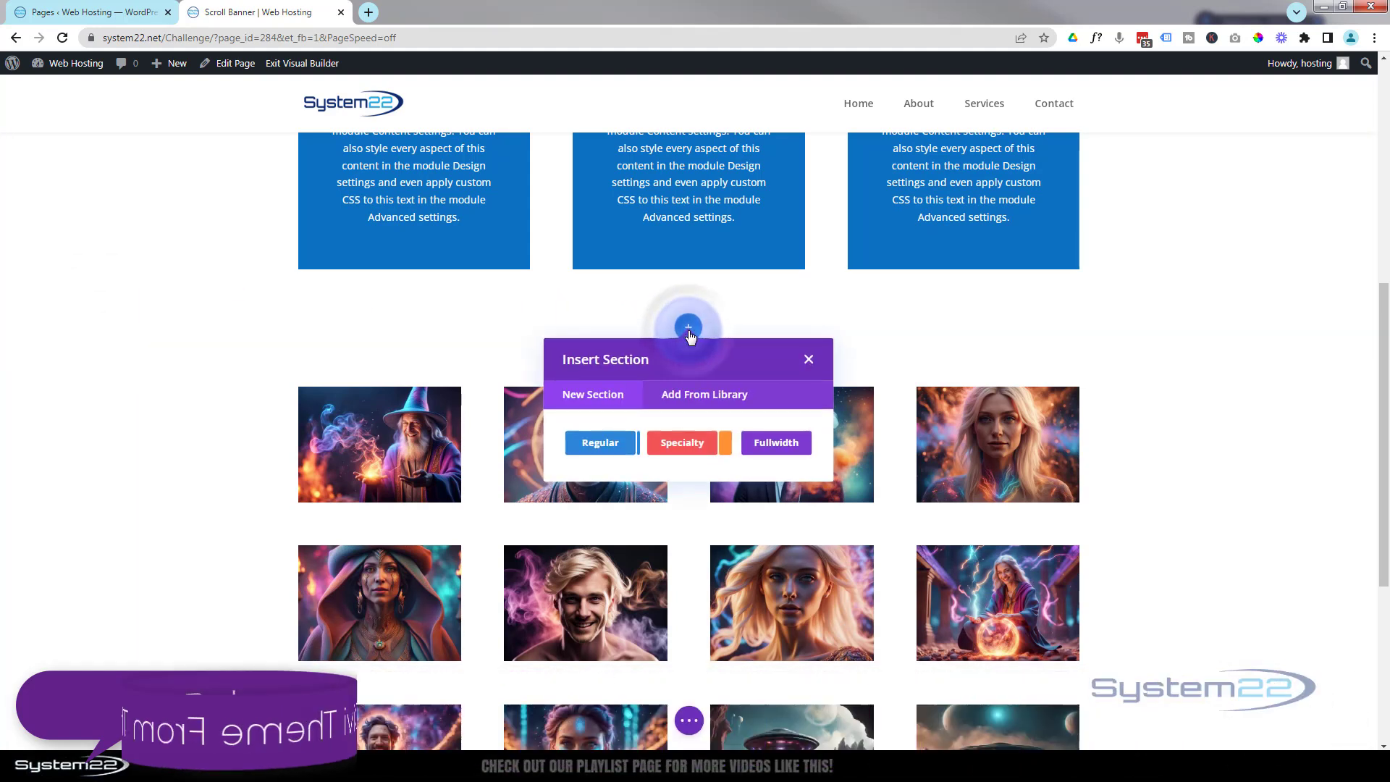
{"action": "left_click", "coordinate": [612, 448]}
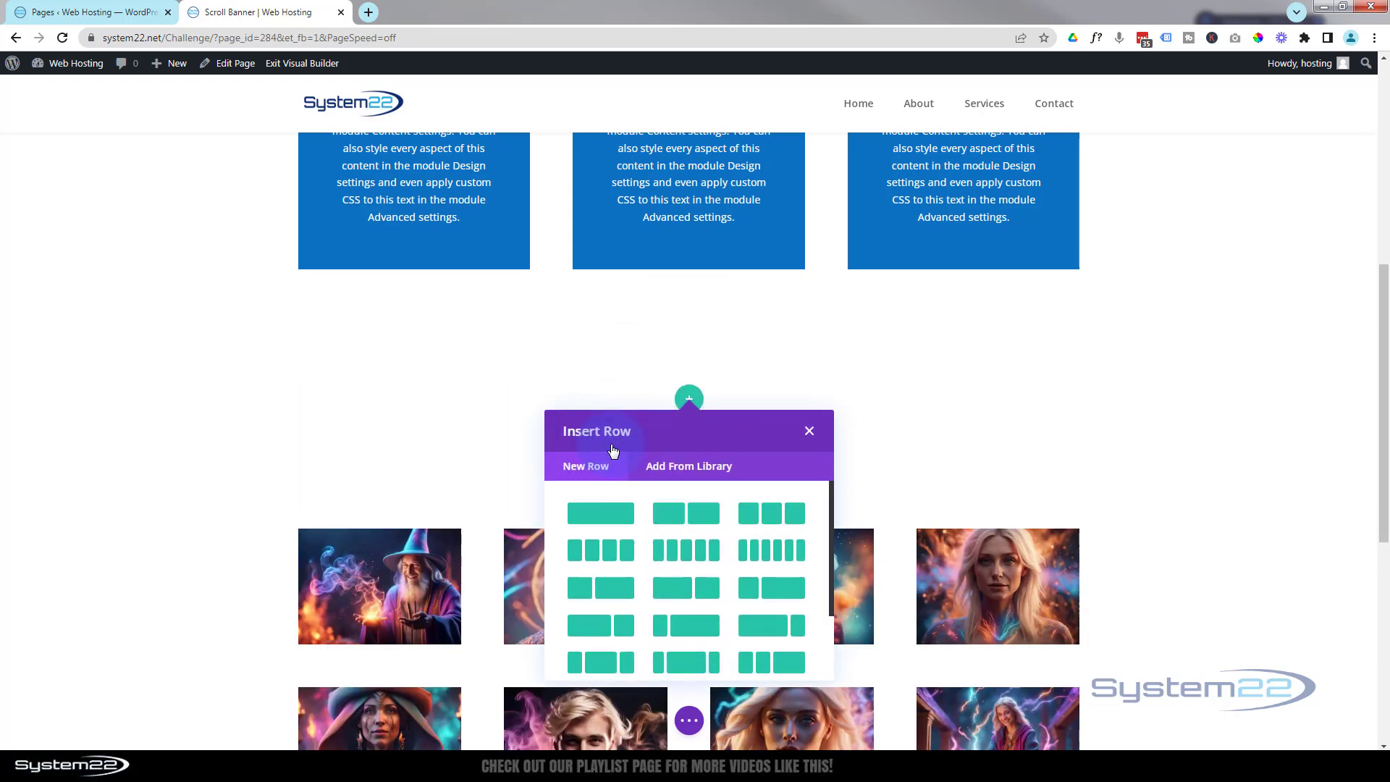
{"action": "left_click", "coordinate": [714, 518]}
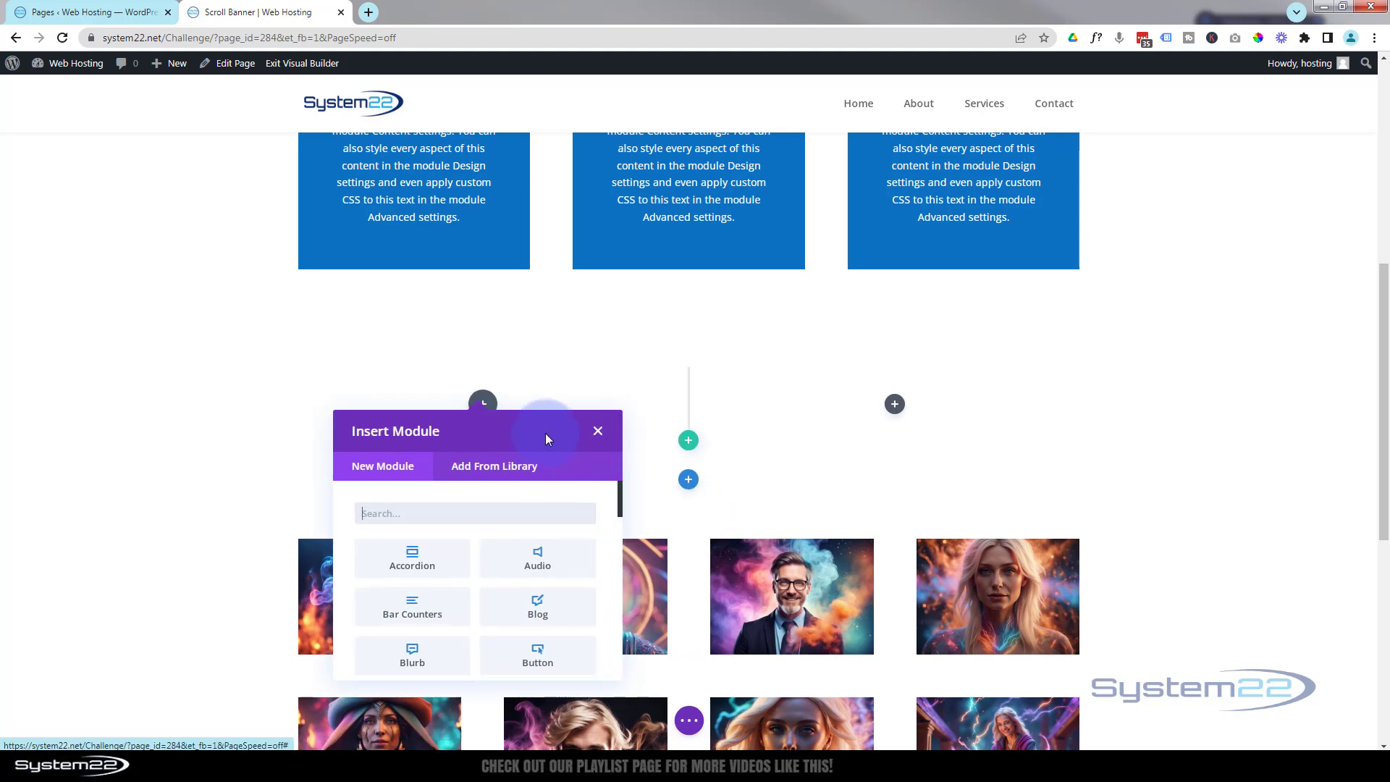
Add an Icon module with the default up arrow to the new row's first column and save it
{"action": "scroll", "coordinate": [481, 516], "scroll_direction": "down", "scroll_amount": 2}
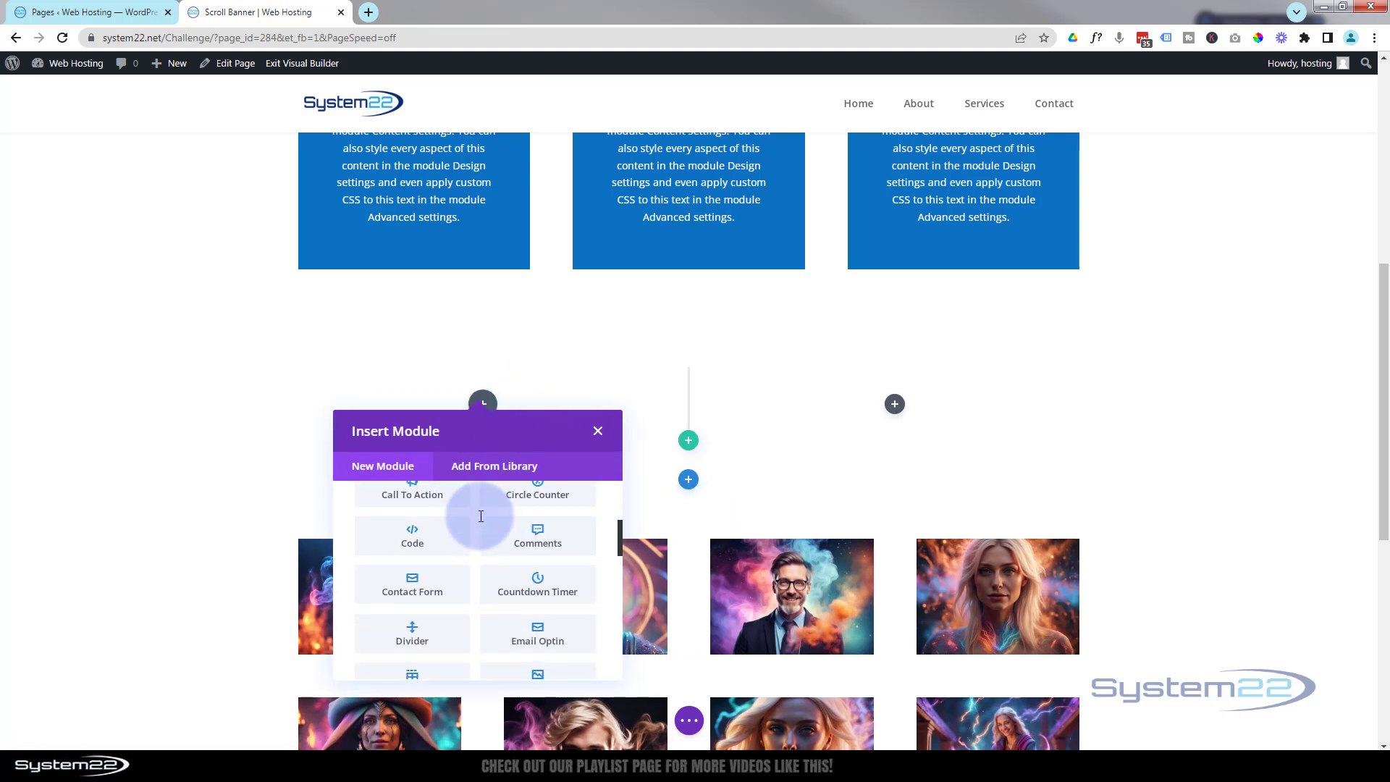
{"action": "scroll", "coordinate": [480, 516], "scroll_direction": "down", "scroll_amount": 2}
{"action": "scroll", "coordinate": [479, 515], "scroll_direction": "down", "scroll_amount": 2}
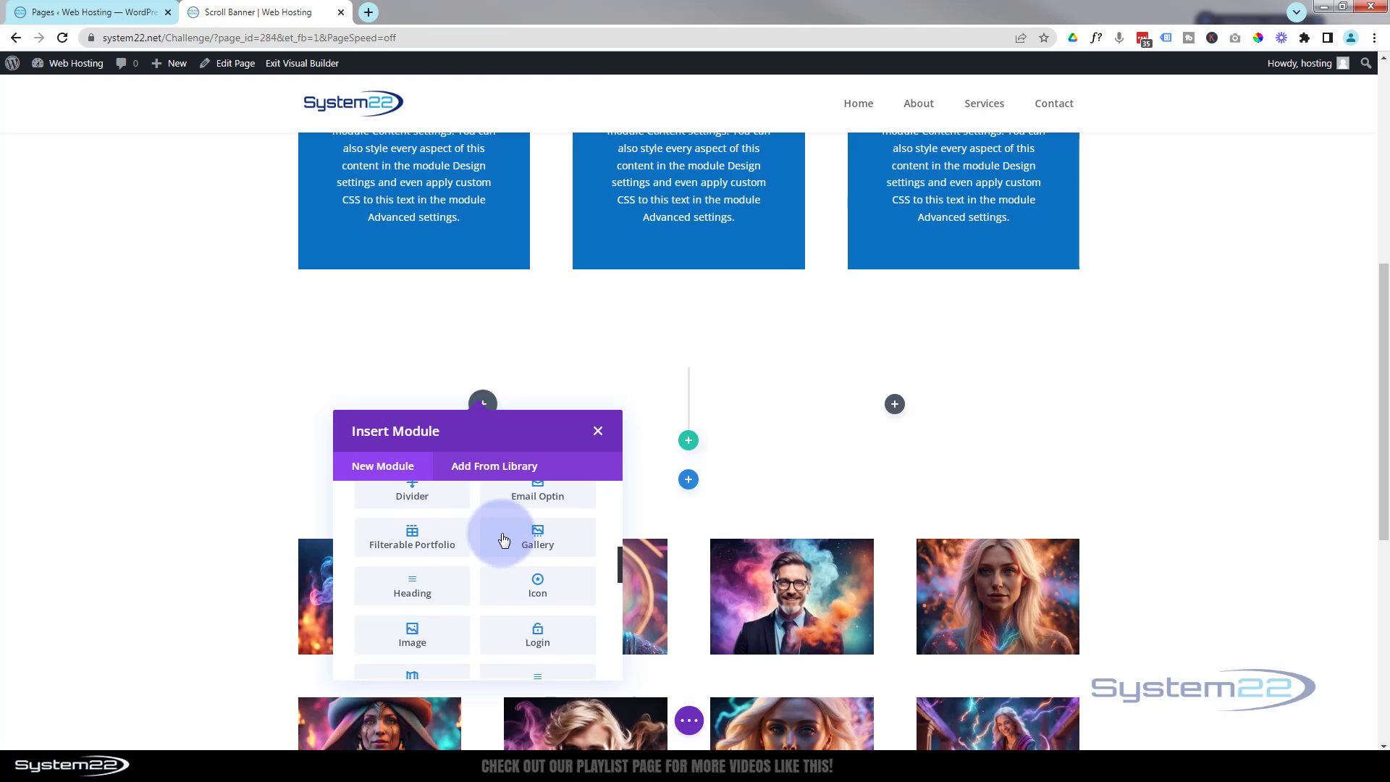
{"action": "left_click", "coordinate": [553, 583]}
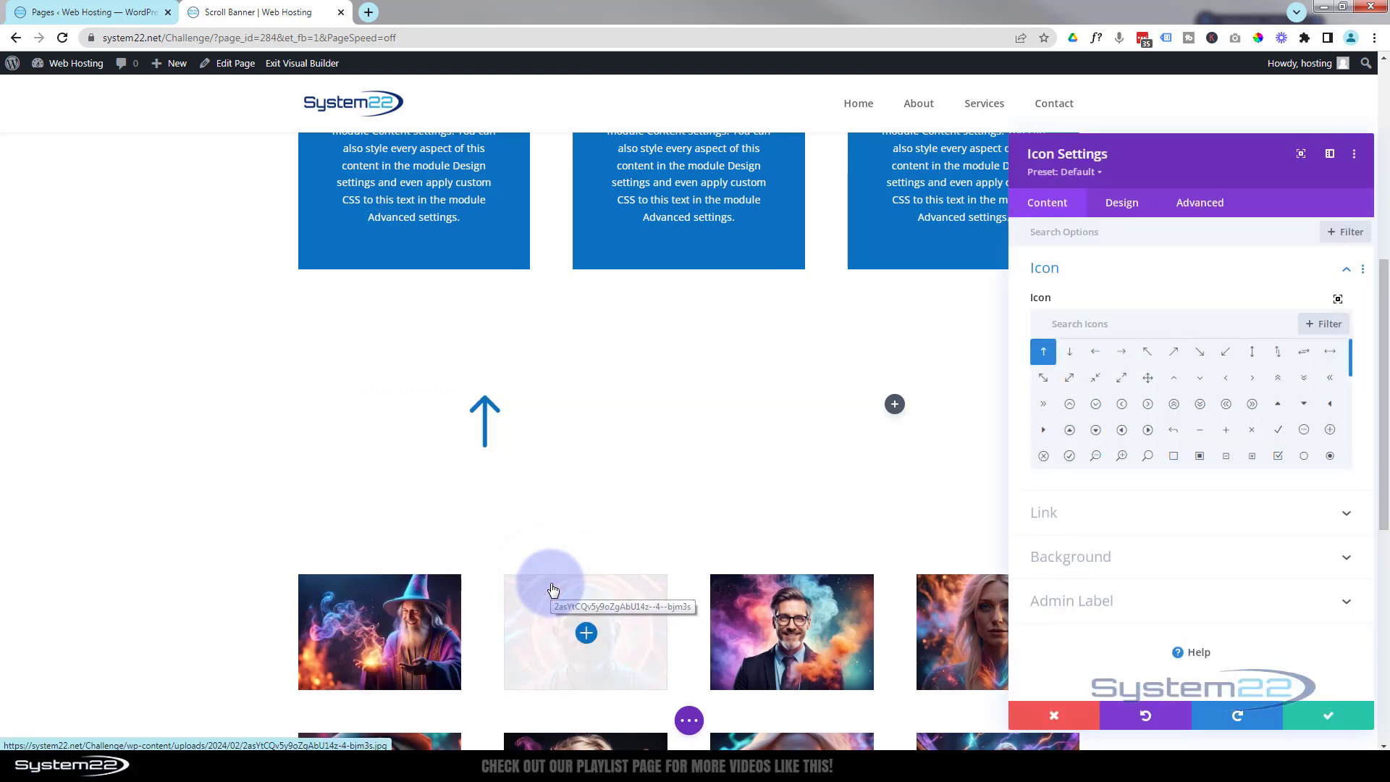
{"action": "left_click", "coordinate": [1349, 712]}
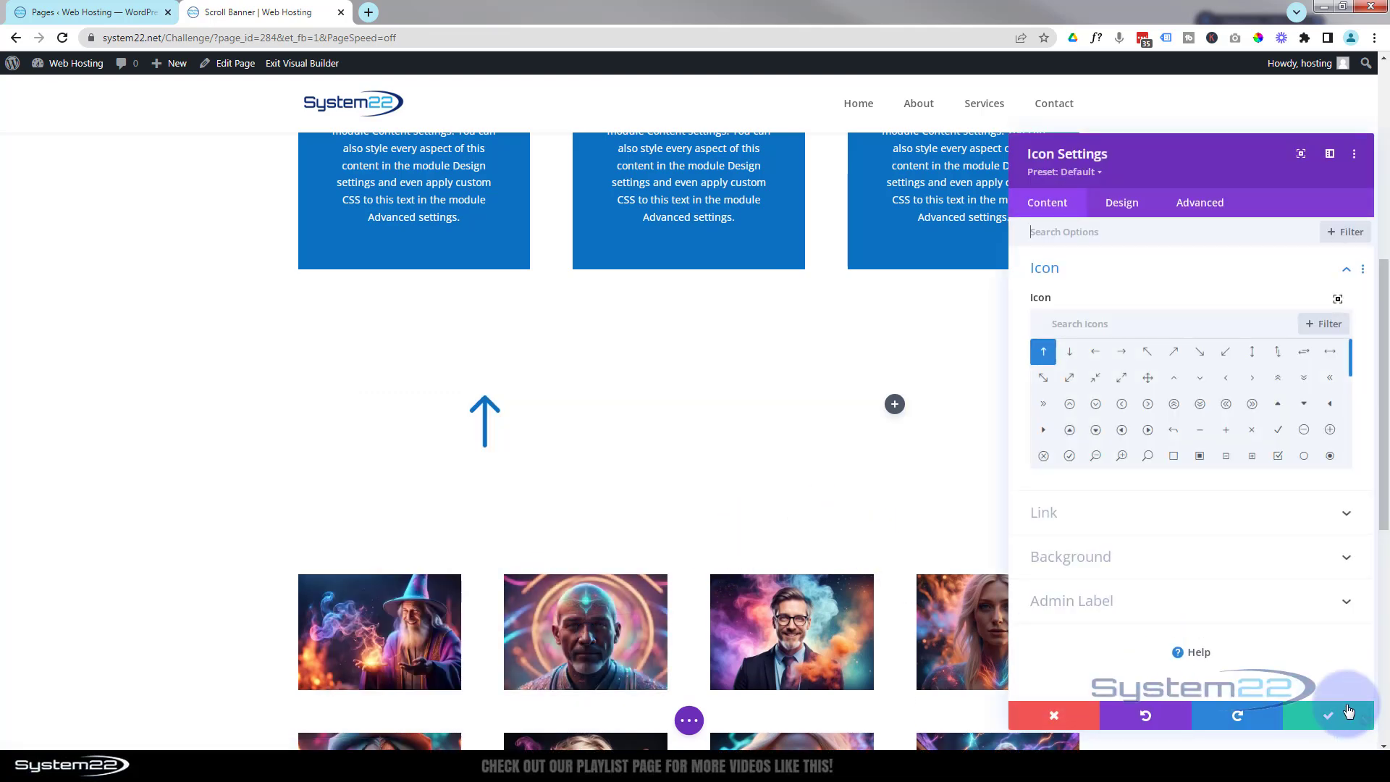
Add a Button module with the default Click Here text to the row's second column and save it
{"action": "left_click", "coordinate": [897, 404]}
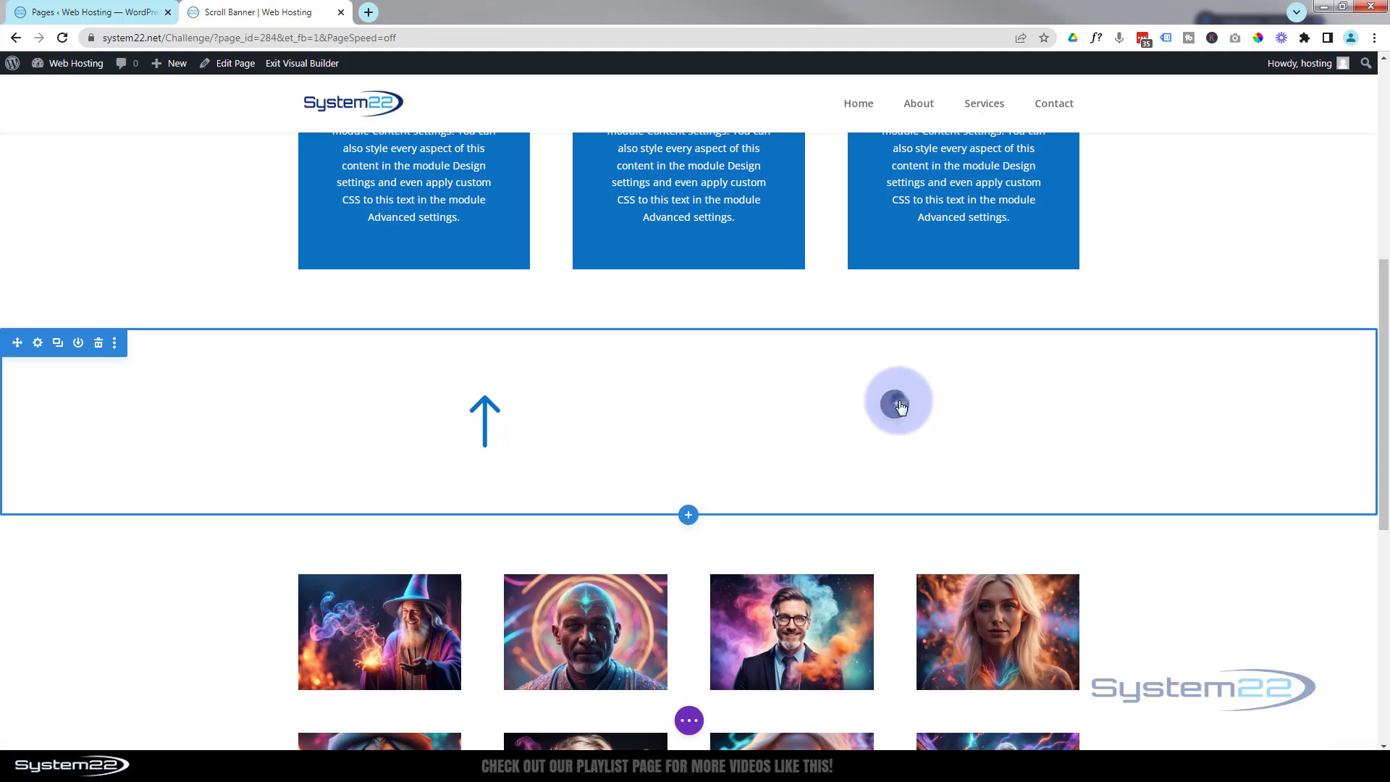
{"action": "scroll", "coordinate": [905, 525], "scroll_direction": "down", "scroll_amount": 2}
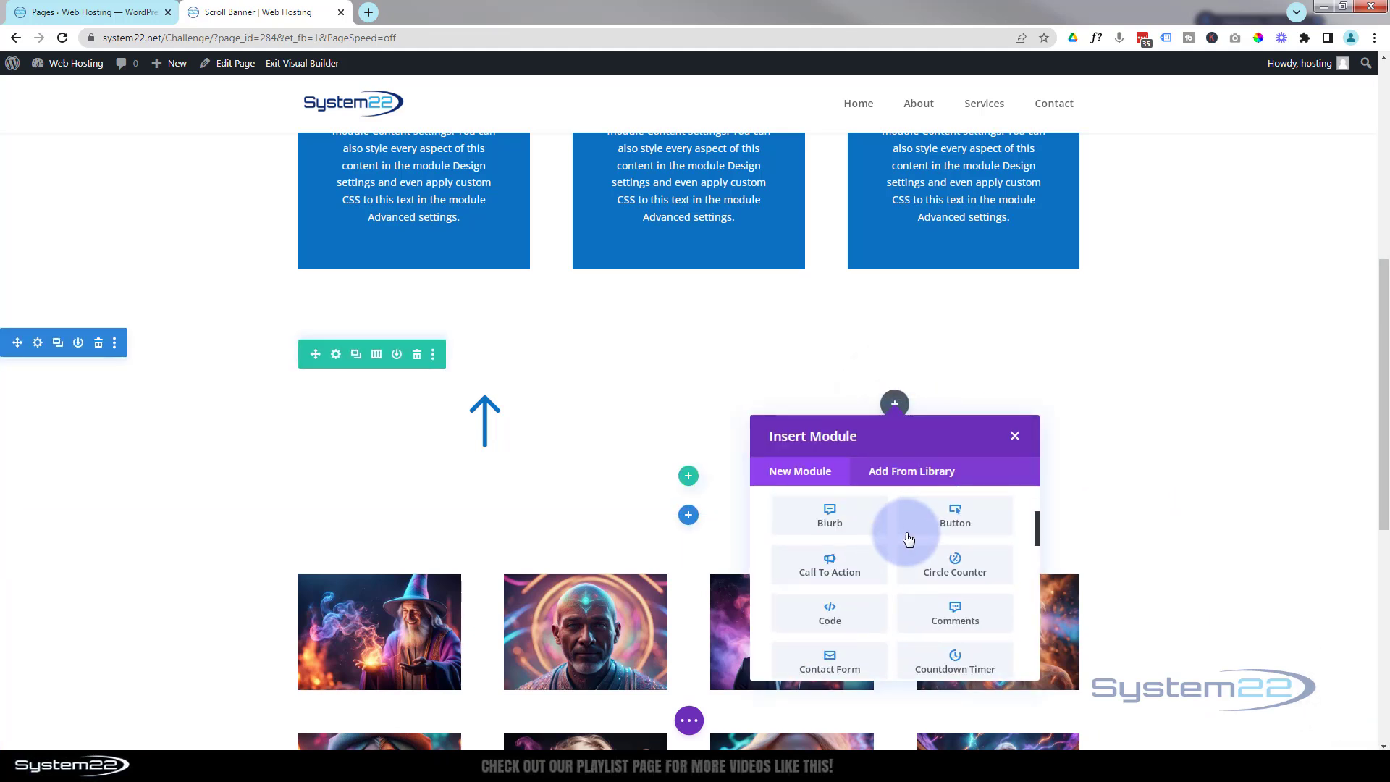
{"action": "left_click", "coordinate": [953, 524]}
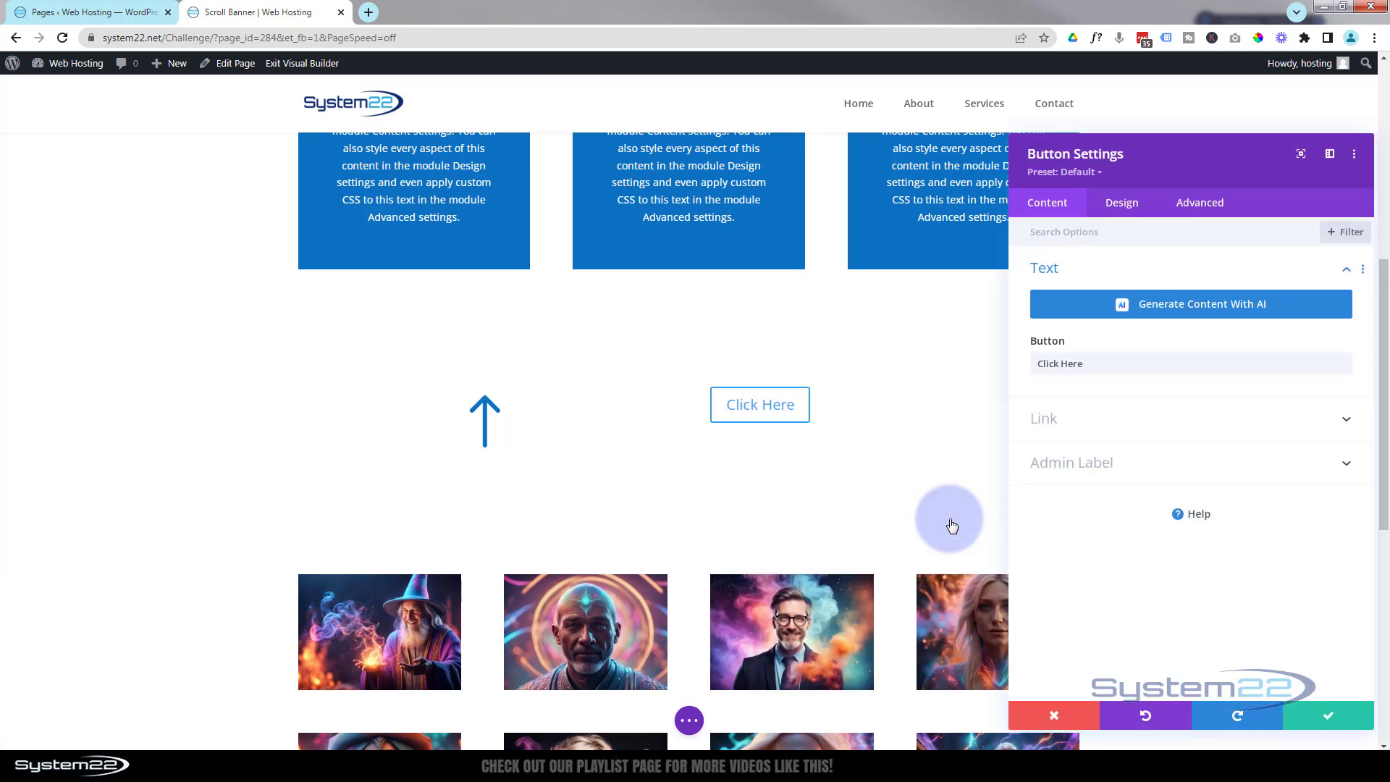
{"action": "left_click", "coordinate": [1310, 721]}
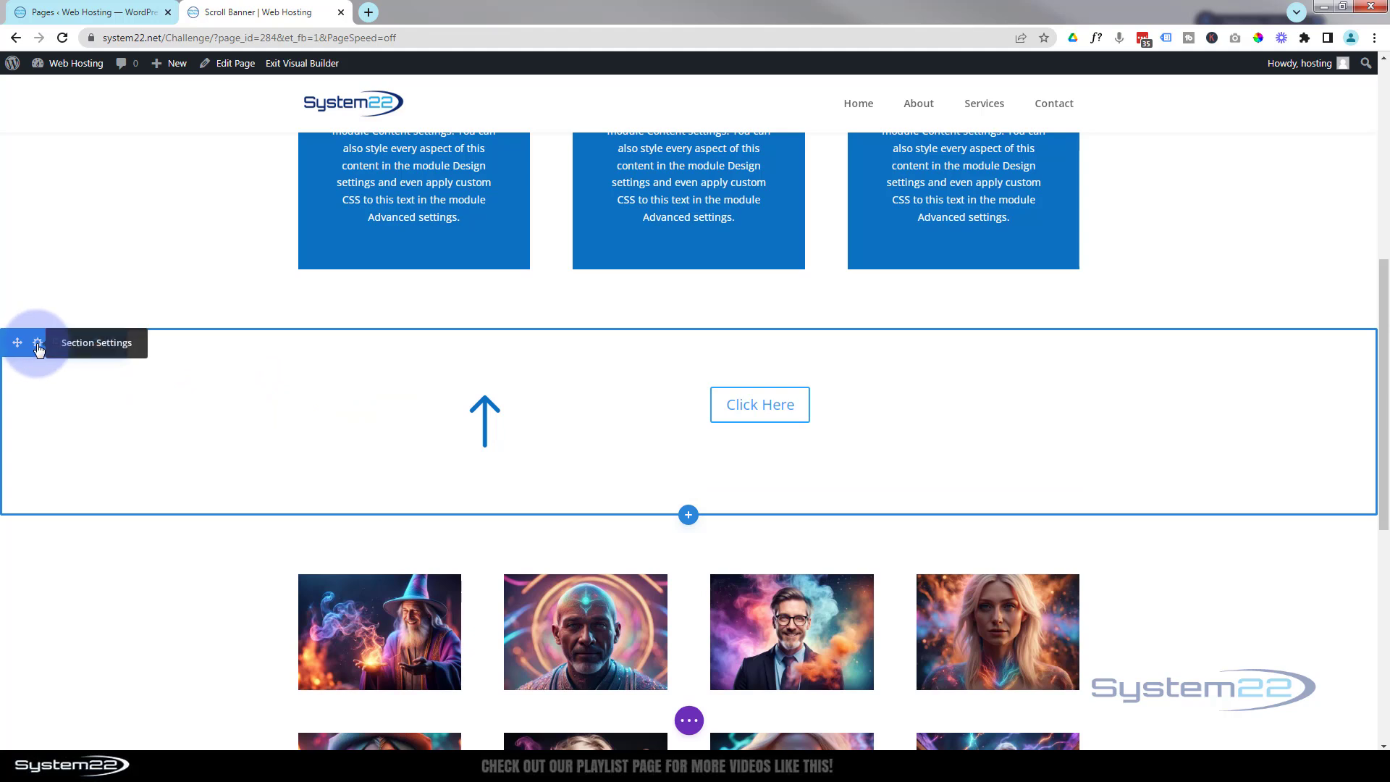
Give the new section with the arrow icon and button the dark night mountain landscape from the media library as its background image
{"action": "left_click", "coordinate": [37, 345]}
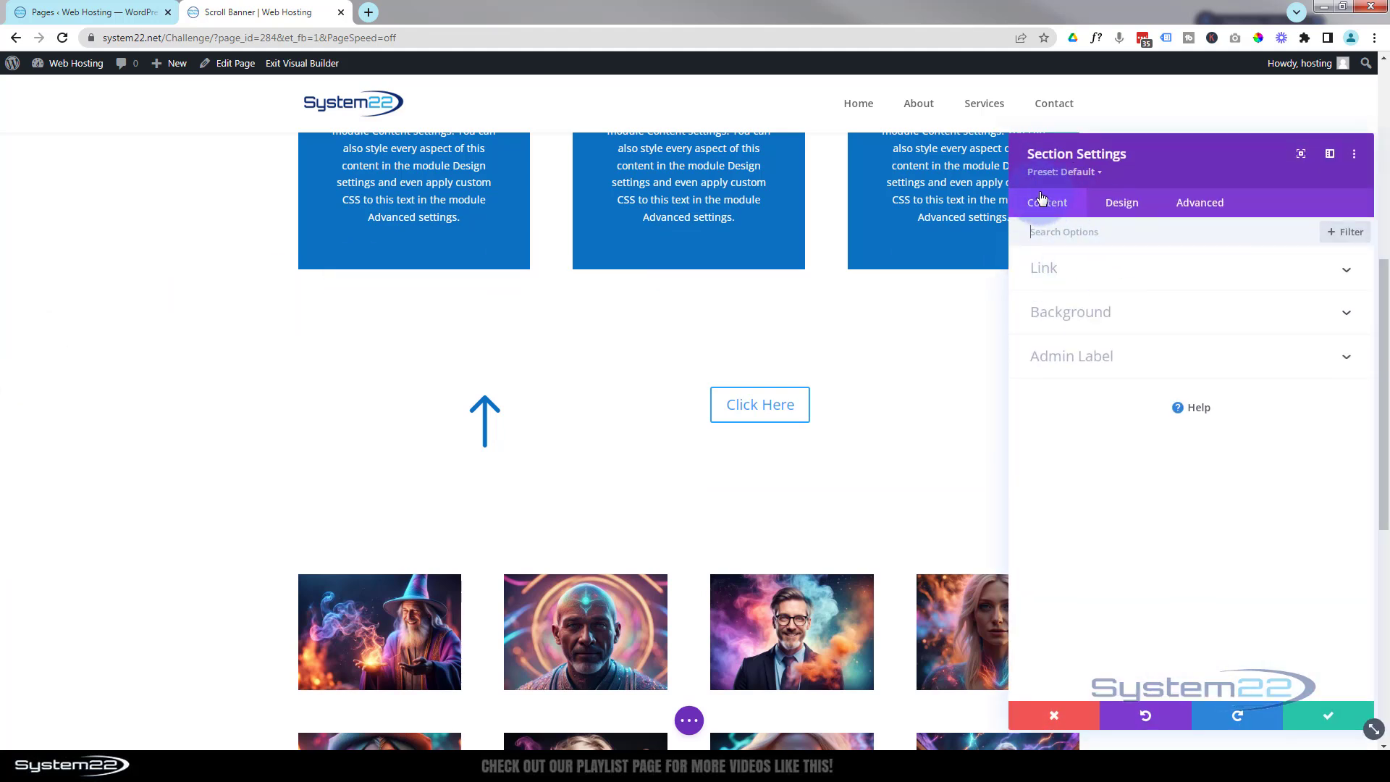
{"action": "left_click", "coordinate": [1108, 312]}
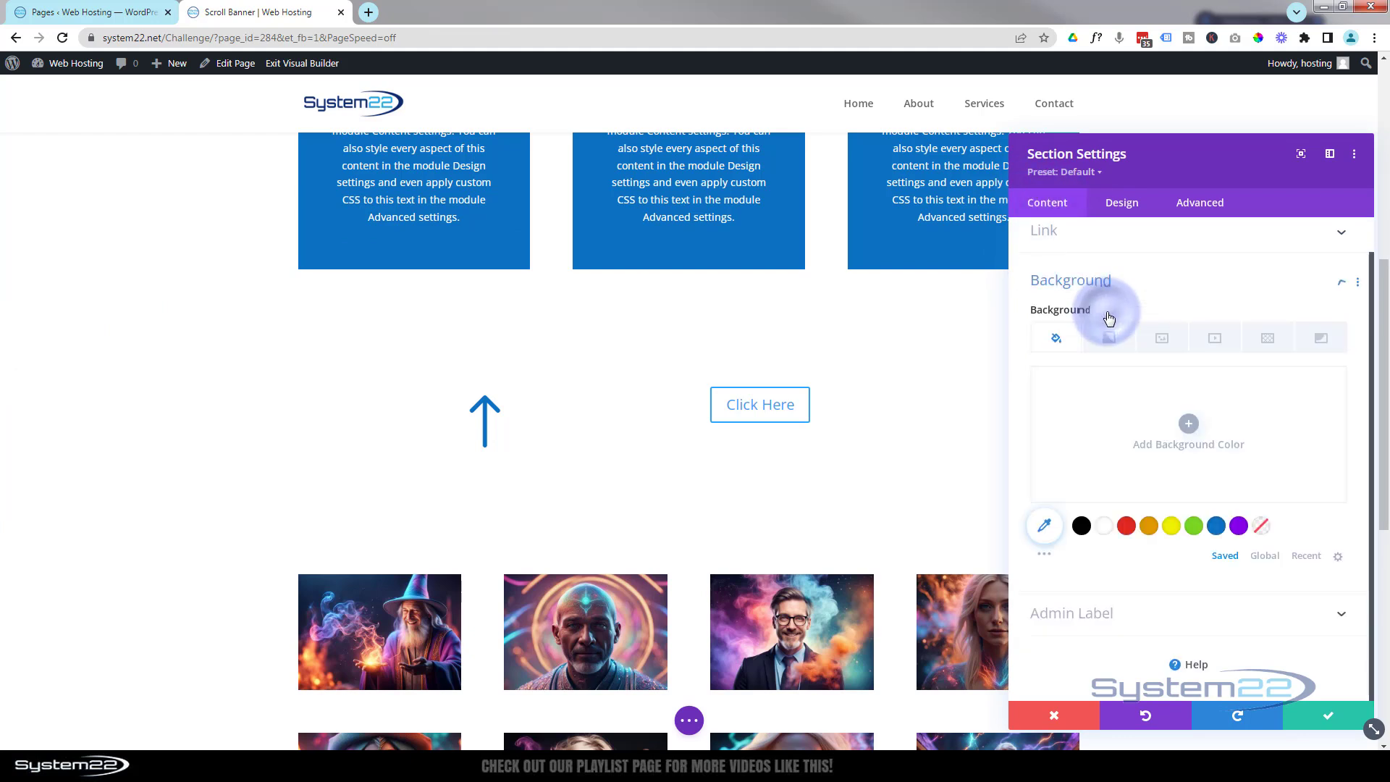
{"action": "left_click", "coordinate": [1162, 346]}
{"action": "left_click", "coordinate": [1189, 423]}
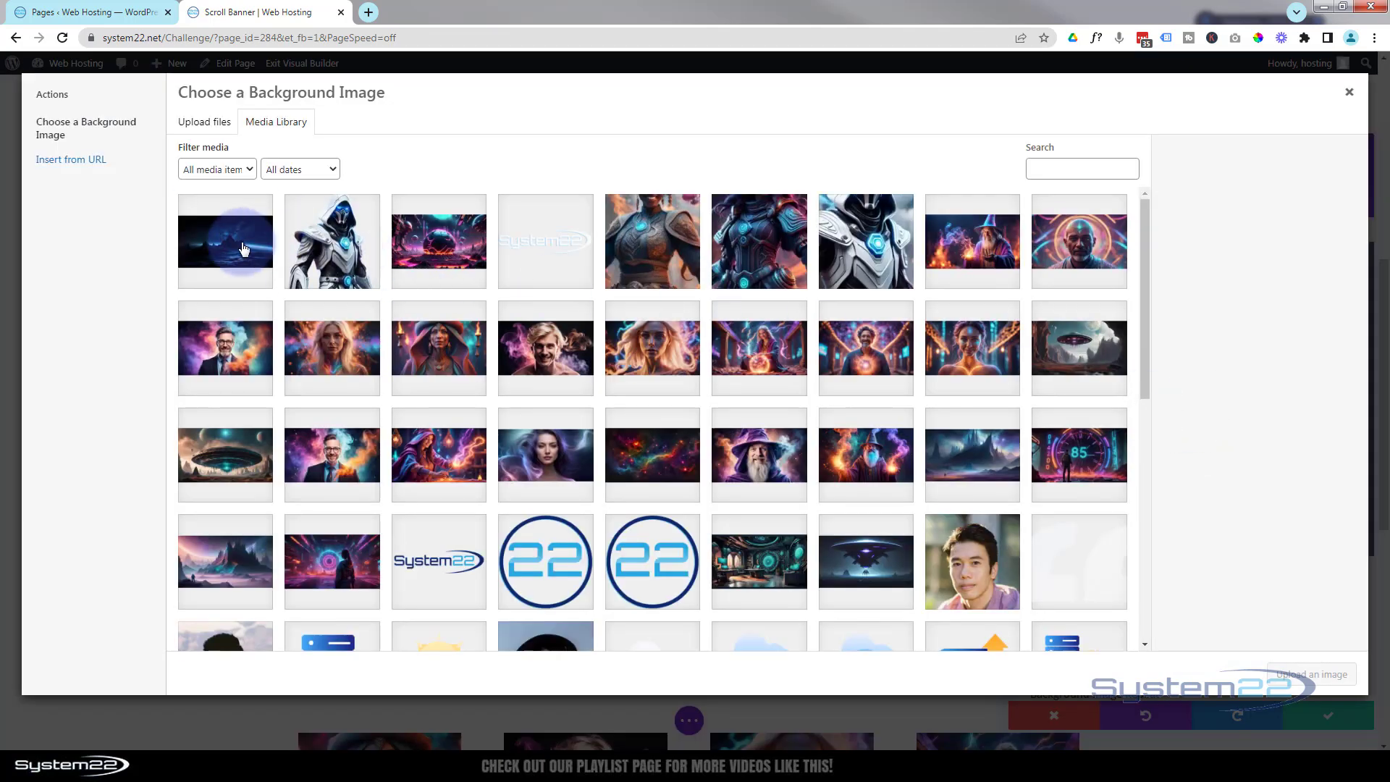
{"action": "left_click", "coordinate": [243, 249]}
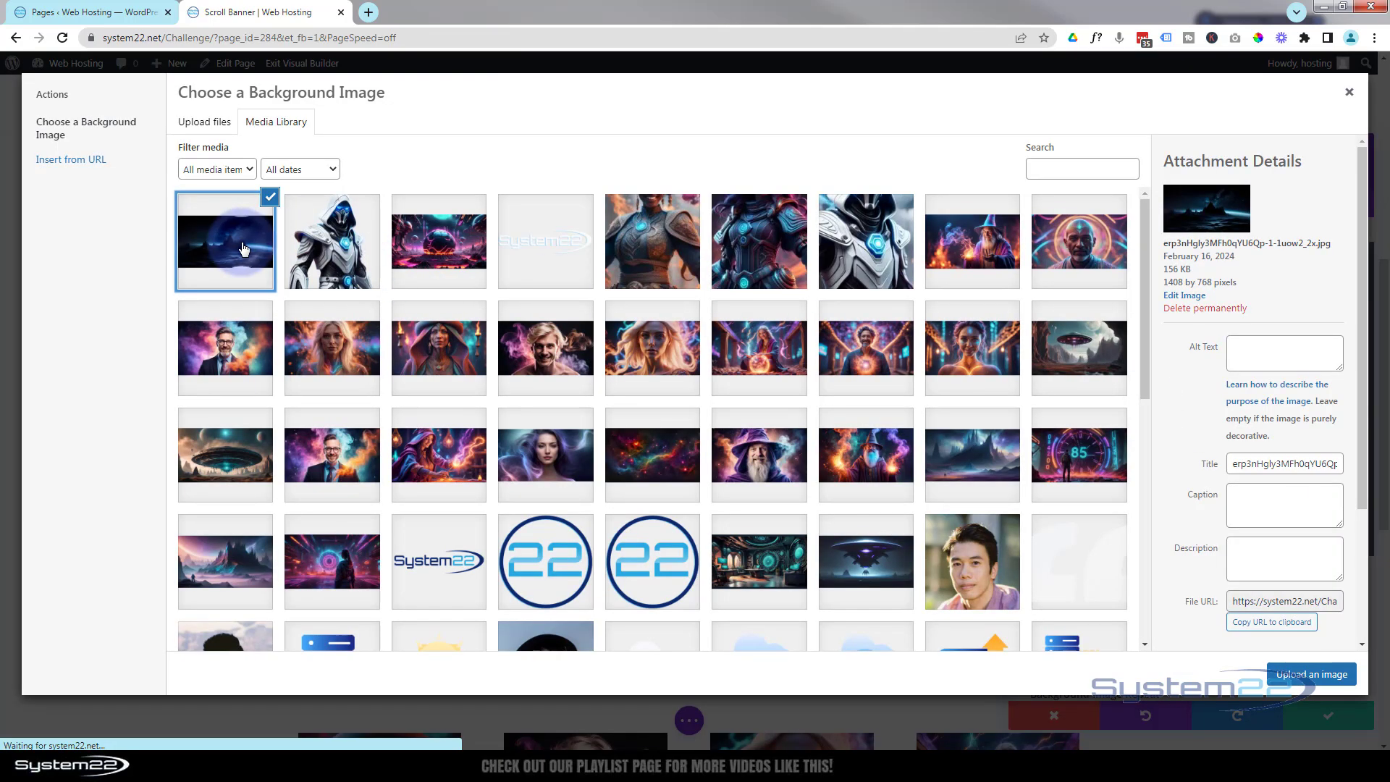
{"action": "left_click", "coordinate": [1290, 676]}
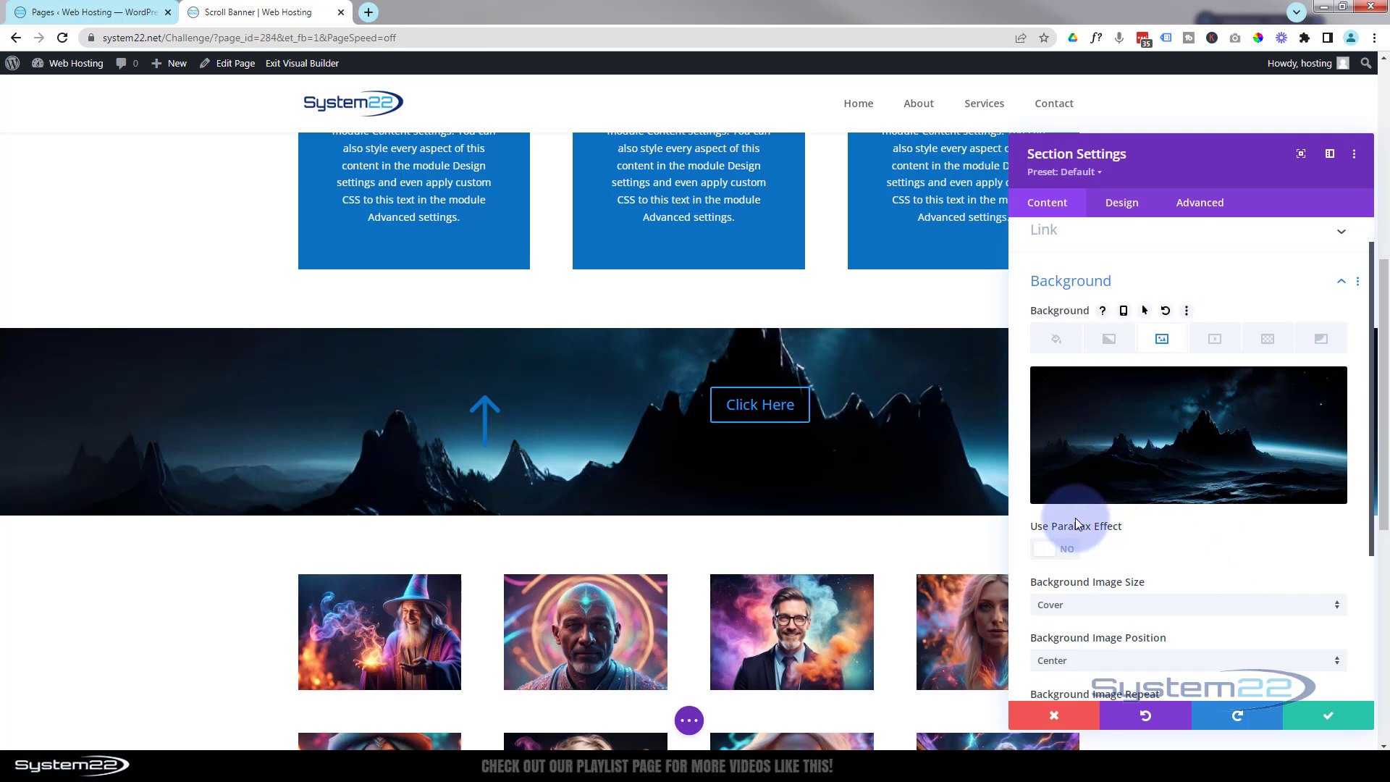
Enable the parallax effect on the section's background image with the CSS method, and check it by scrolling the page
{"action": "left_click", "coordinate": [1081, 563]}
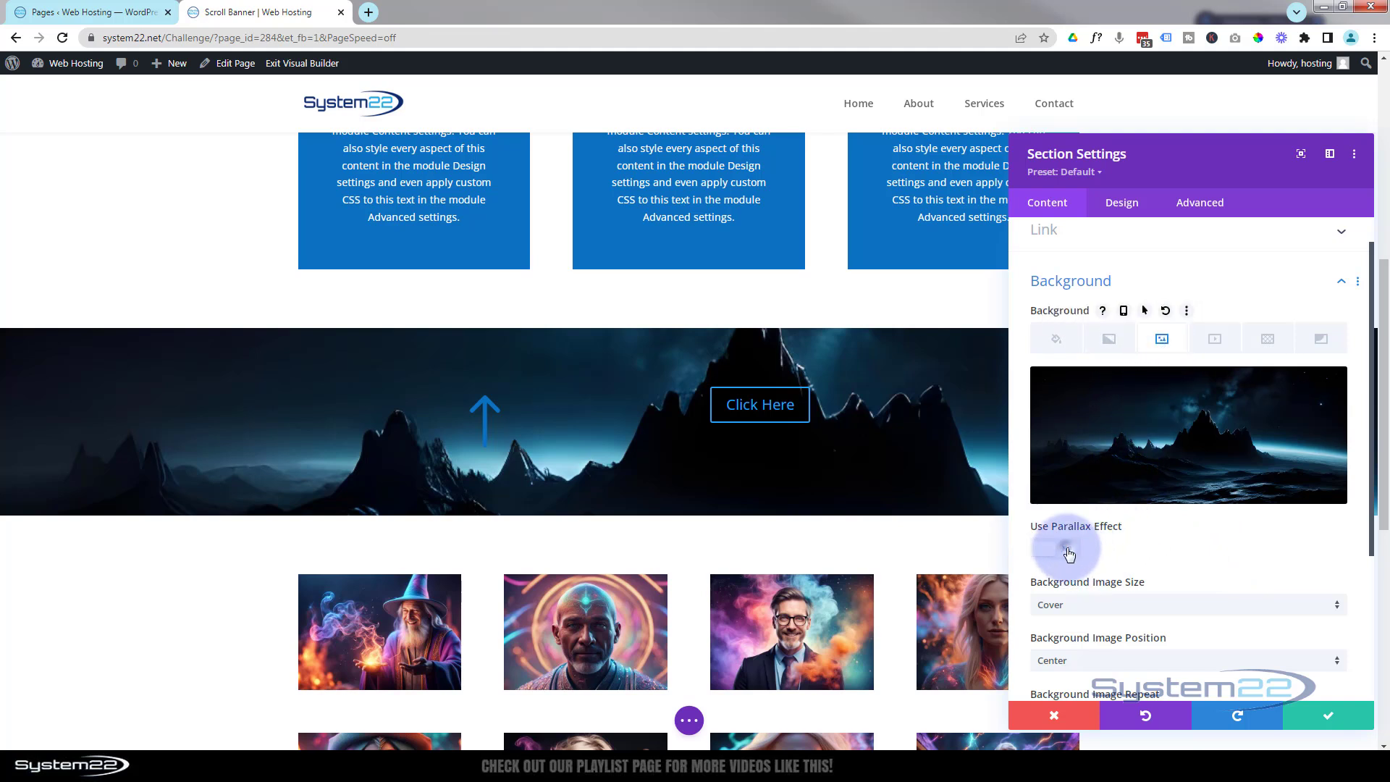
{"action": "left_click", "coordinate": [1146, 617]}
{"action": "left_click", "coordinate": [1144, 642]}
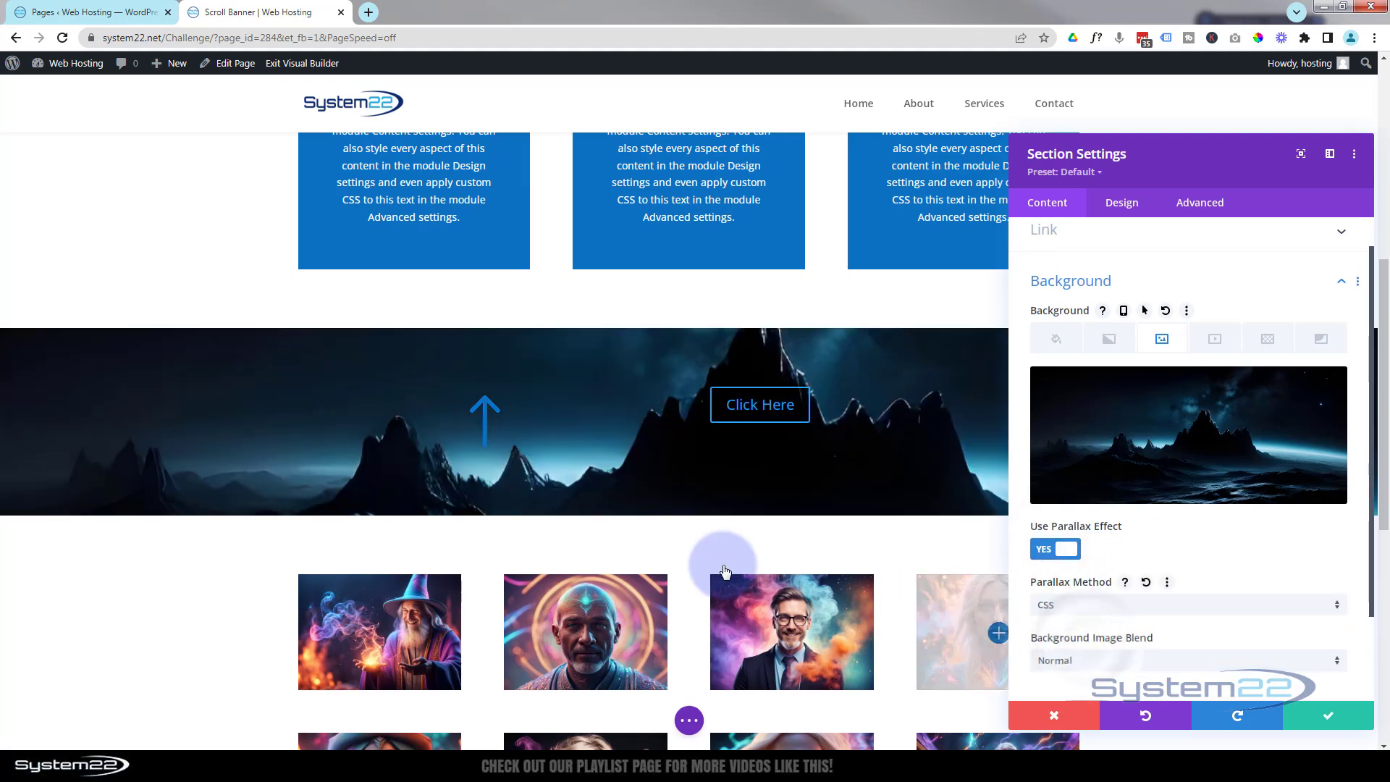
{"action": "scroll", "coordinate": [546, 359], "scroll_direction": "up", "scroll_amount": 3}
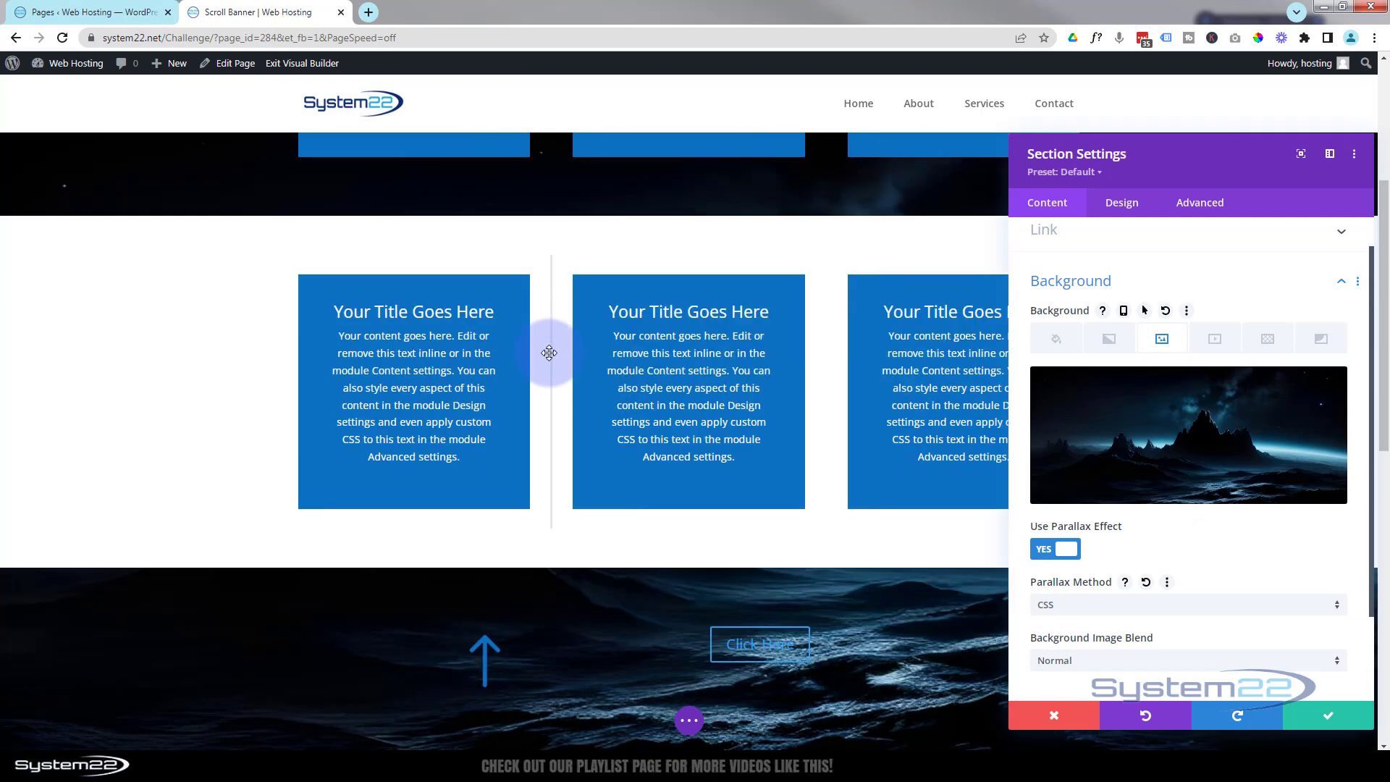
{"action": "scroll", "coordinate": [549, 353], "scroll_direction": "down", "scroll_amount": 5}
{"action": "scroll", "coordinate": [549, 353], "scroll_direction": "up", "scroll_amount": 3}
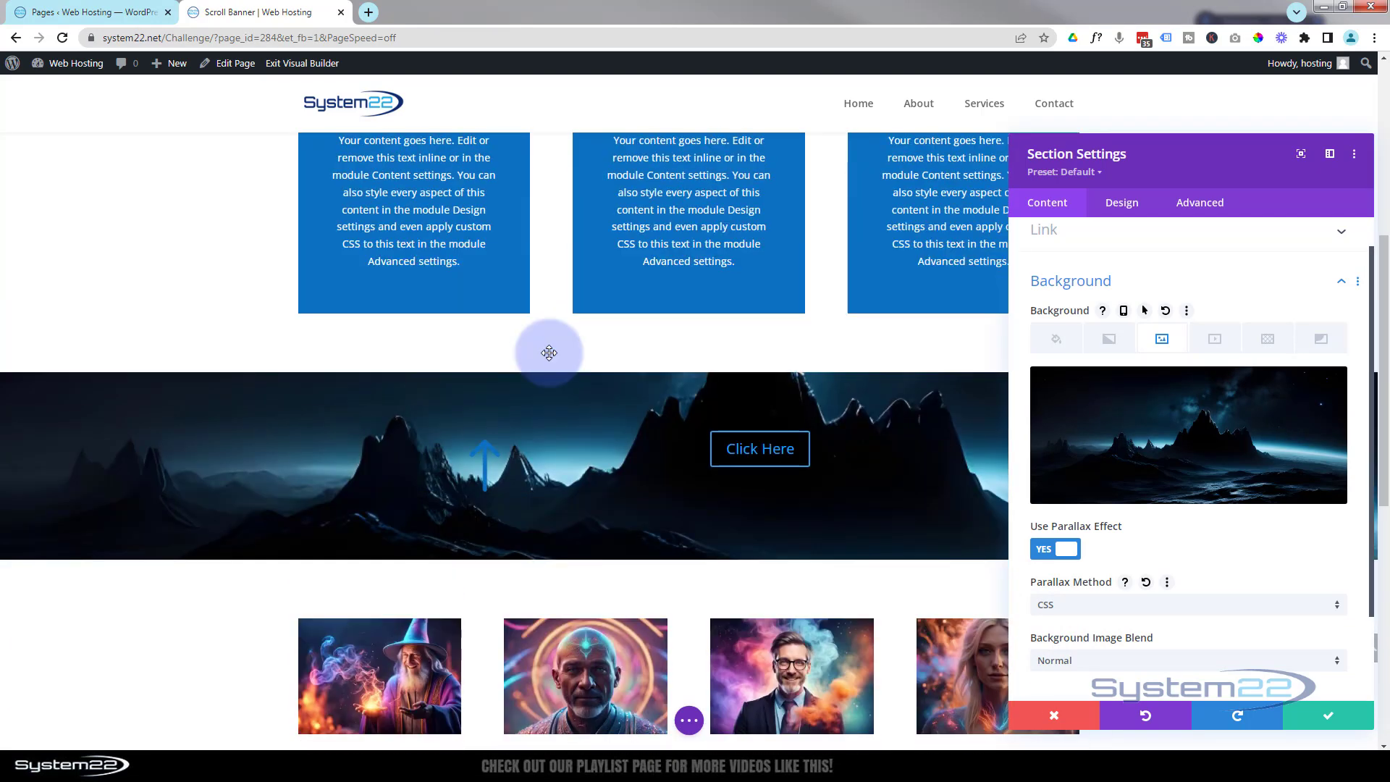
{"action": "scroll", "coordinate": [549, 352], "scroll_direction": "down", "scroll_amount": 2}
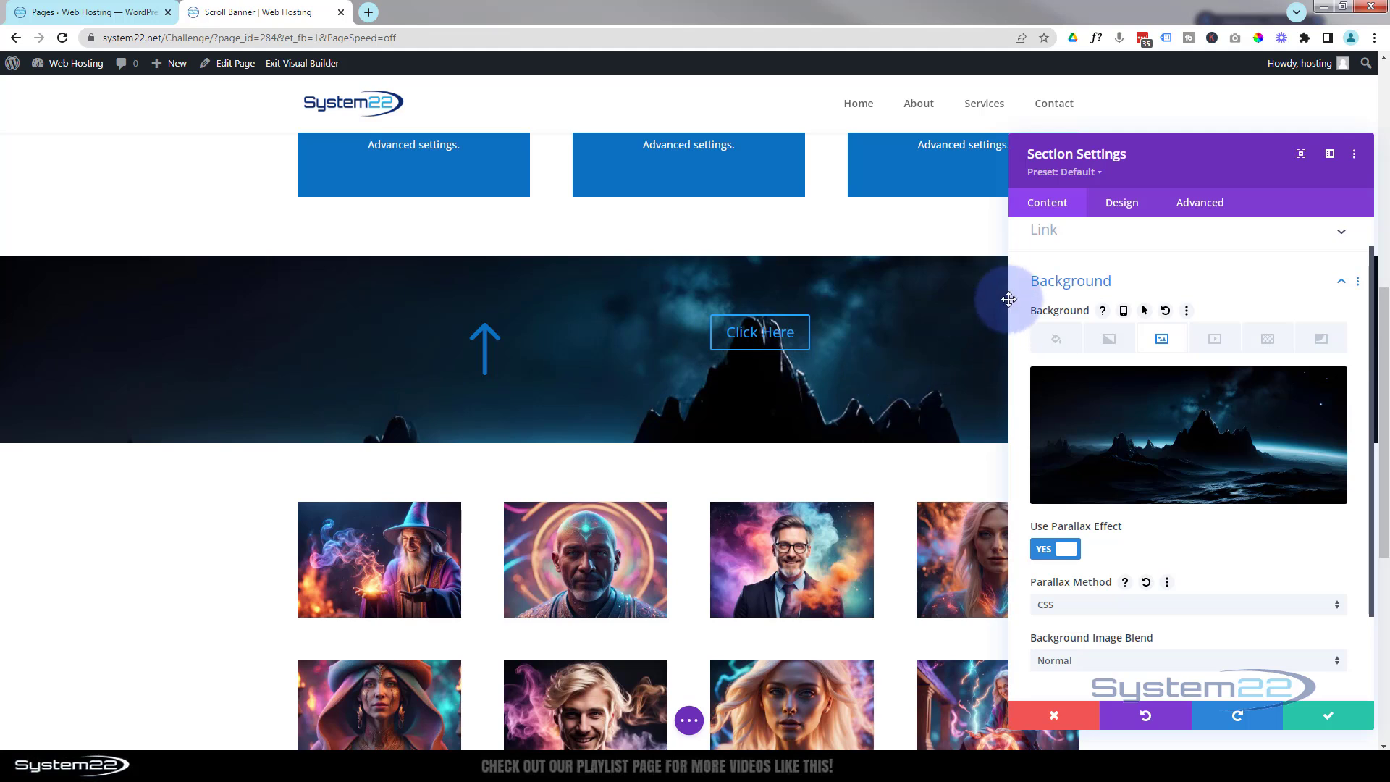
Set the section's horizontal and vertical overflow to Hidden
{"action": "left_click", "coordinate": [1200, 204]}
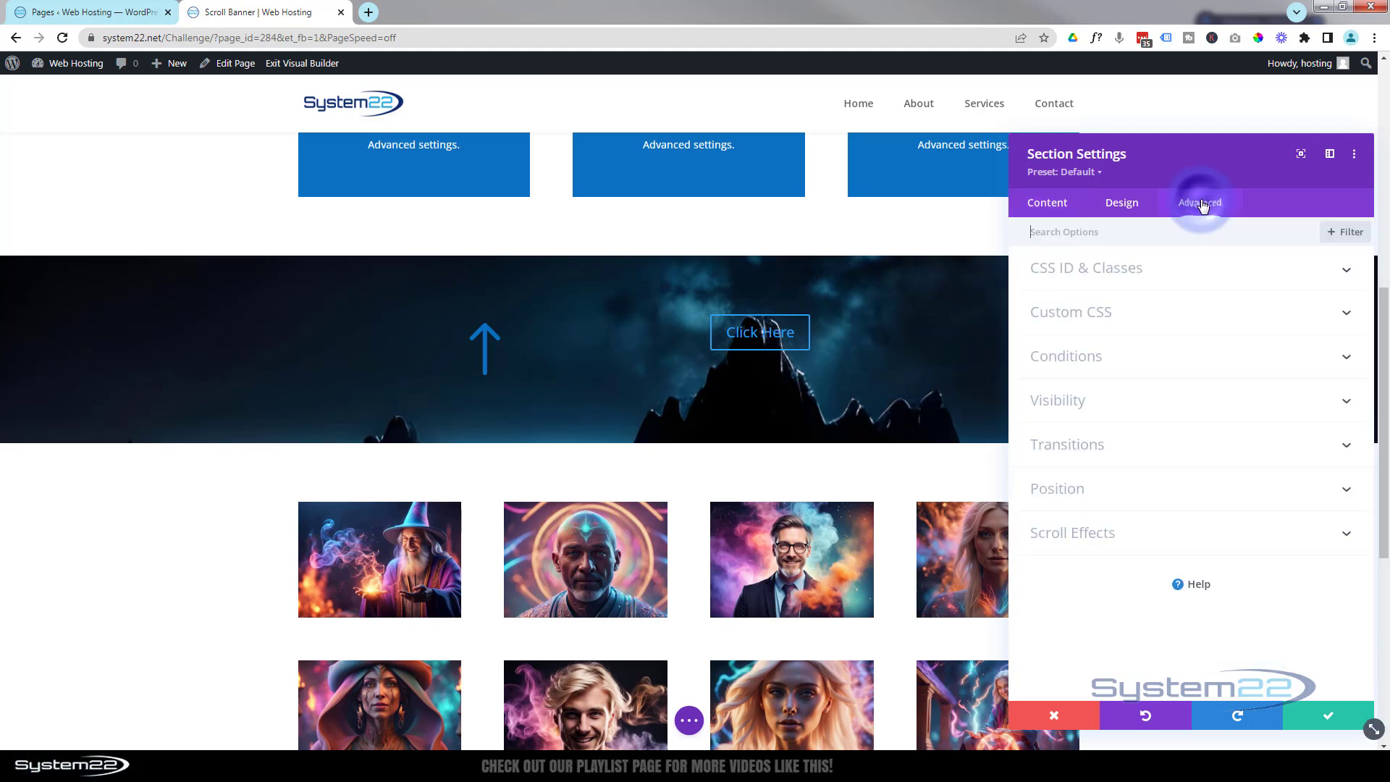
{"action": "left_click", "coordinate": [1165, 403]}
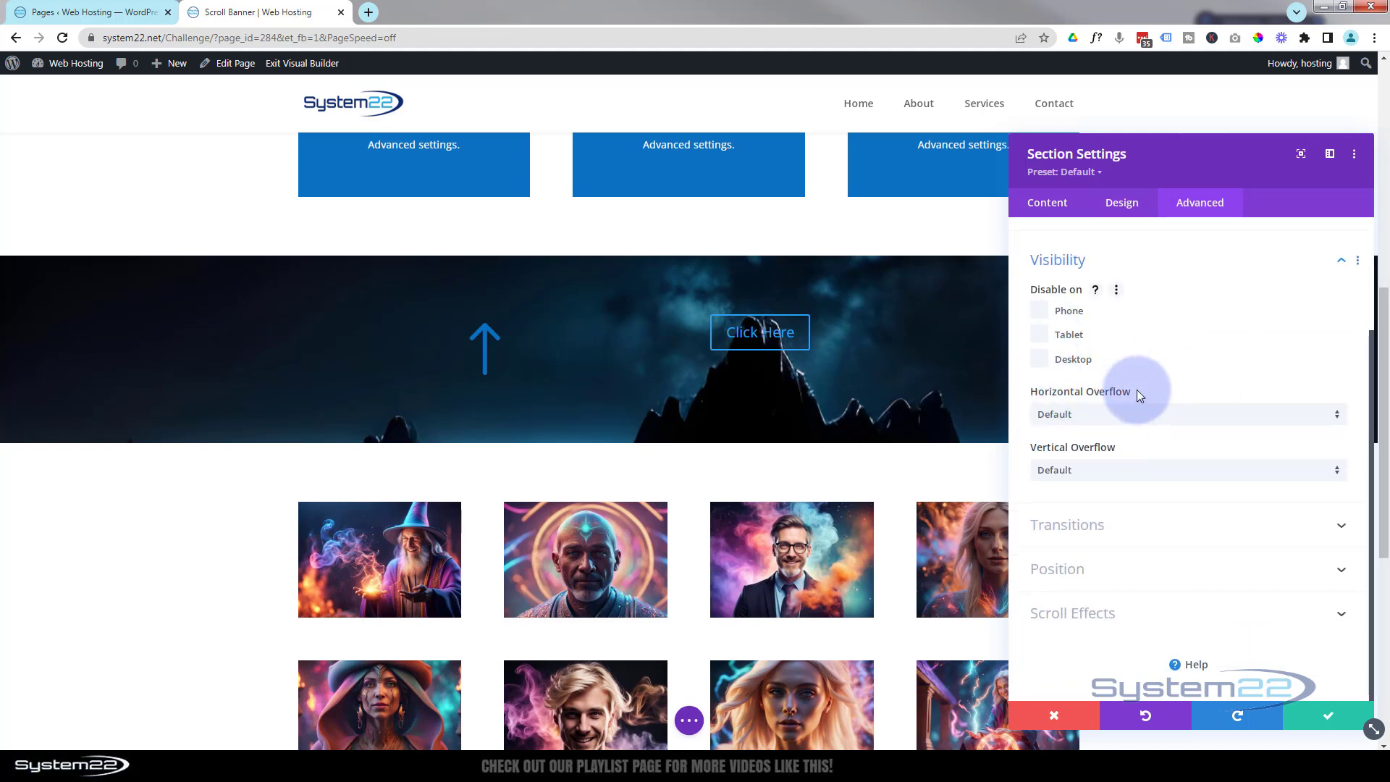
{"action": "left_click", "coordinate": [1071, 417]}
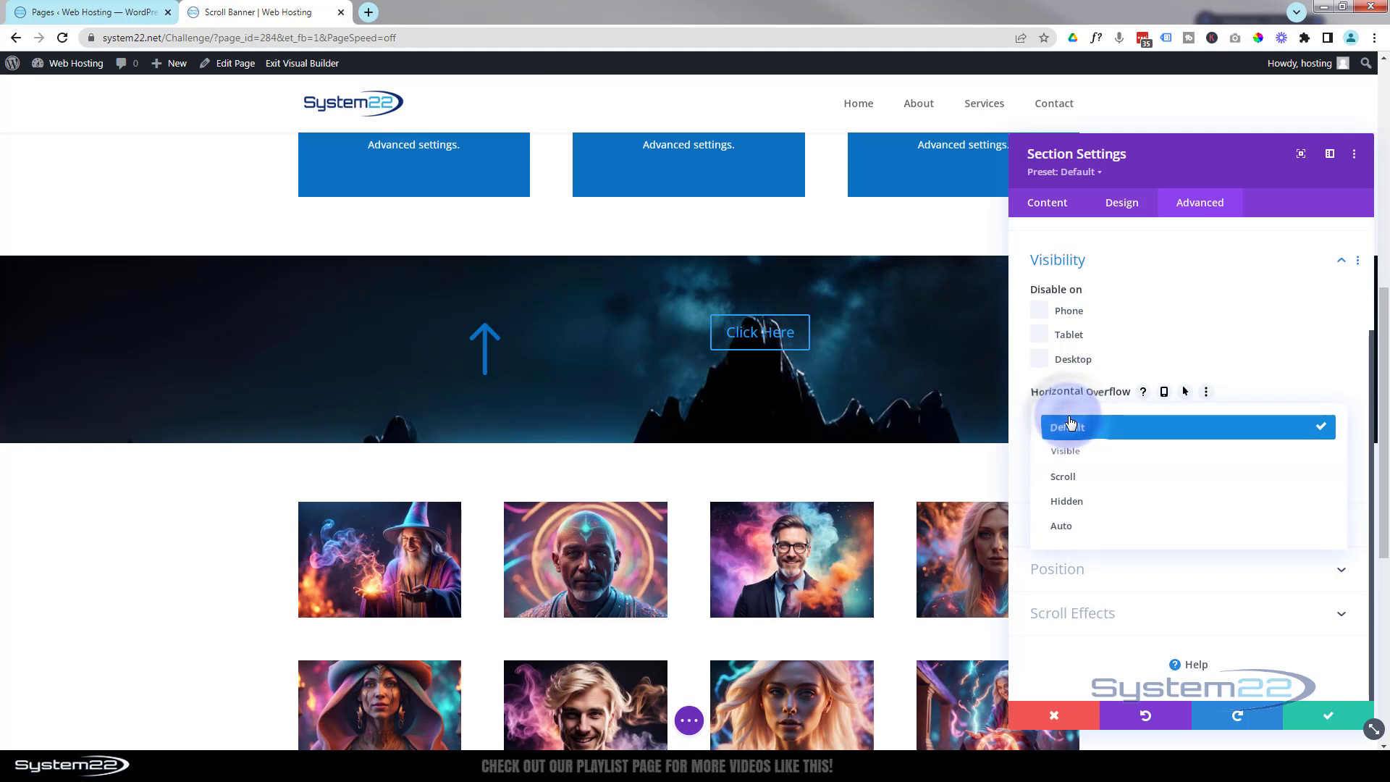
{"action": "left_click", "coordinate": [1081, 500]}
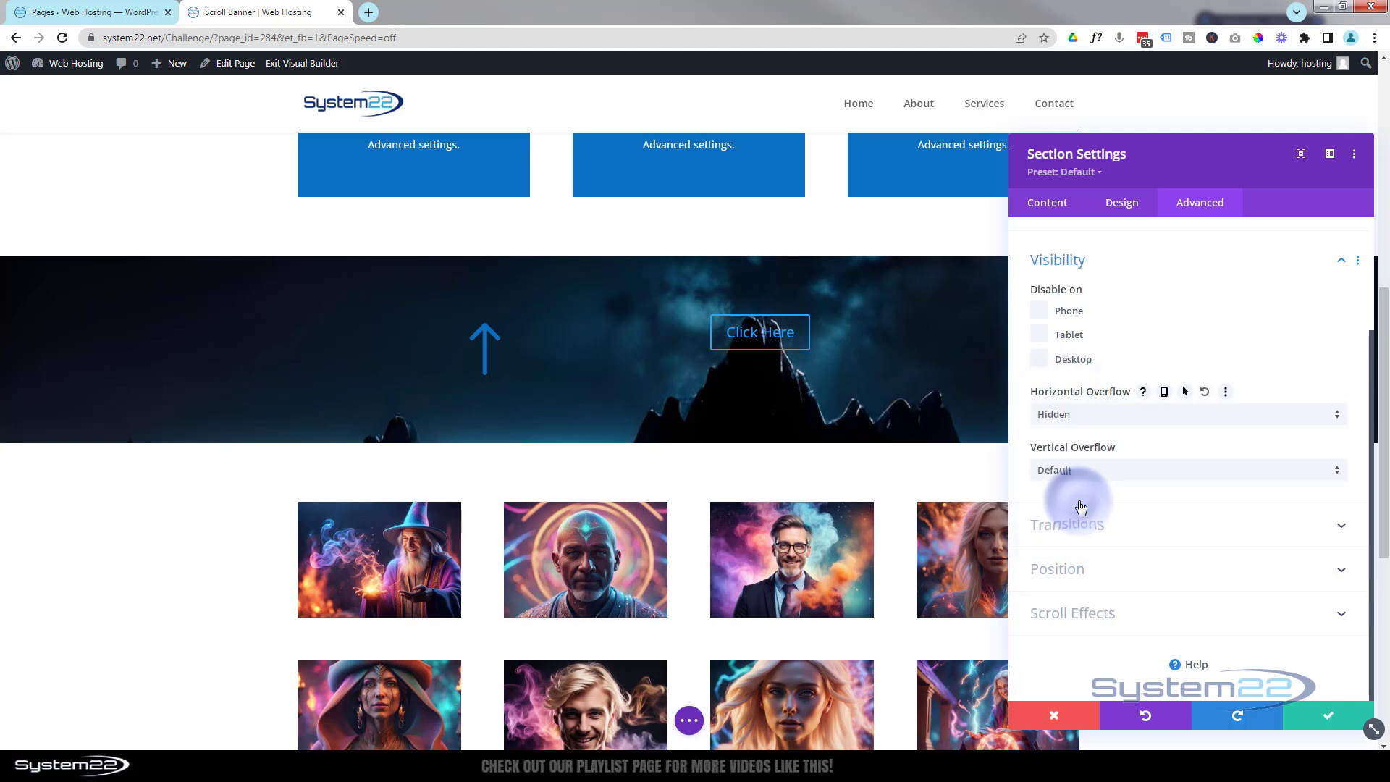
{"action": "left_click", "coordinate": [1094, 472]}
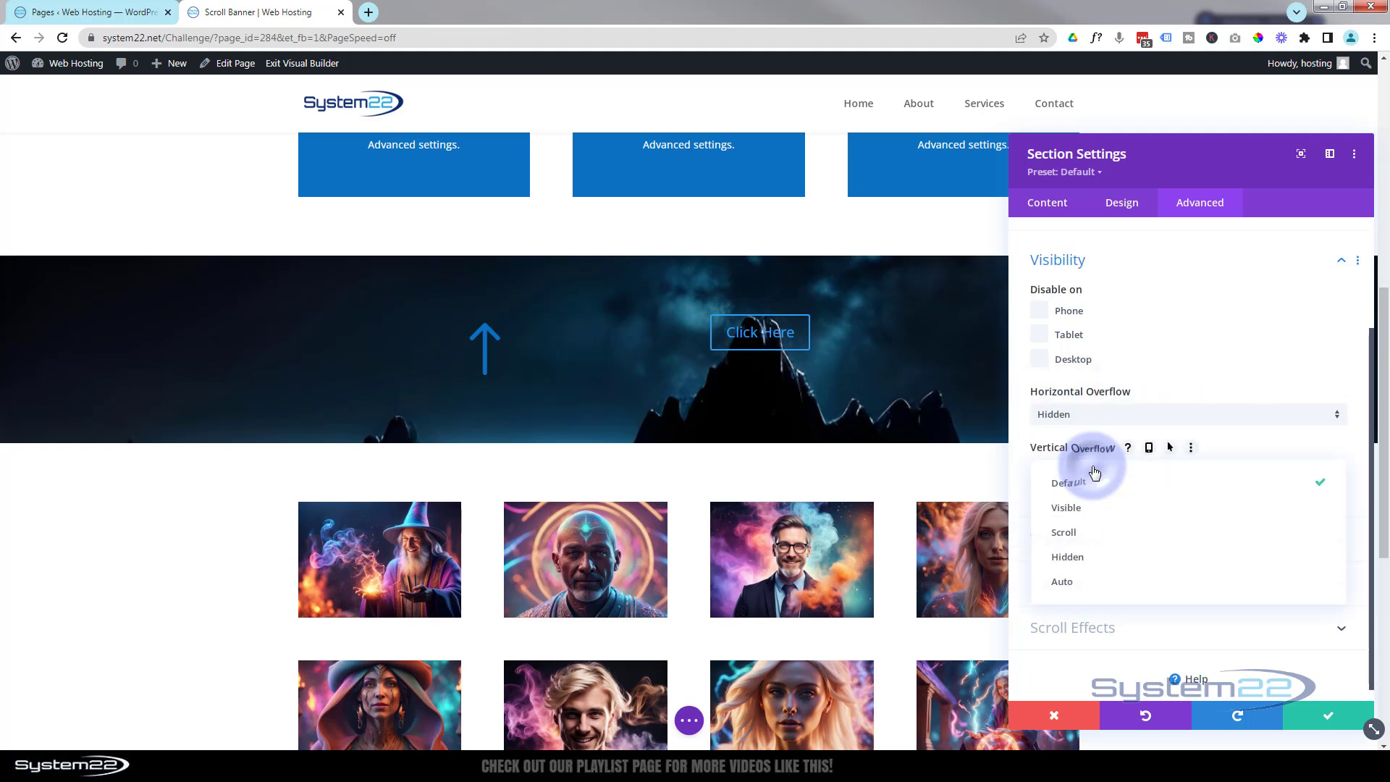
{"action": "left_click", "coordinate": [1072, 564]}
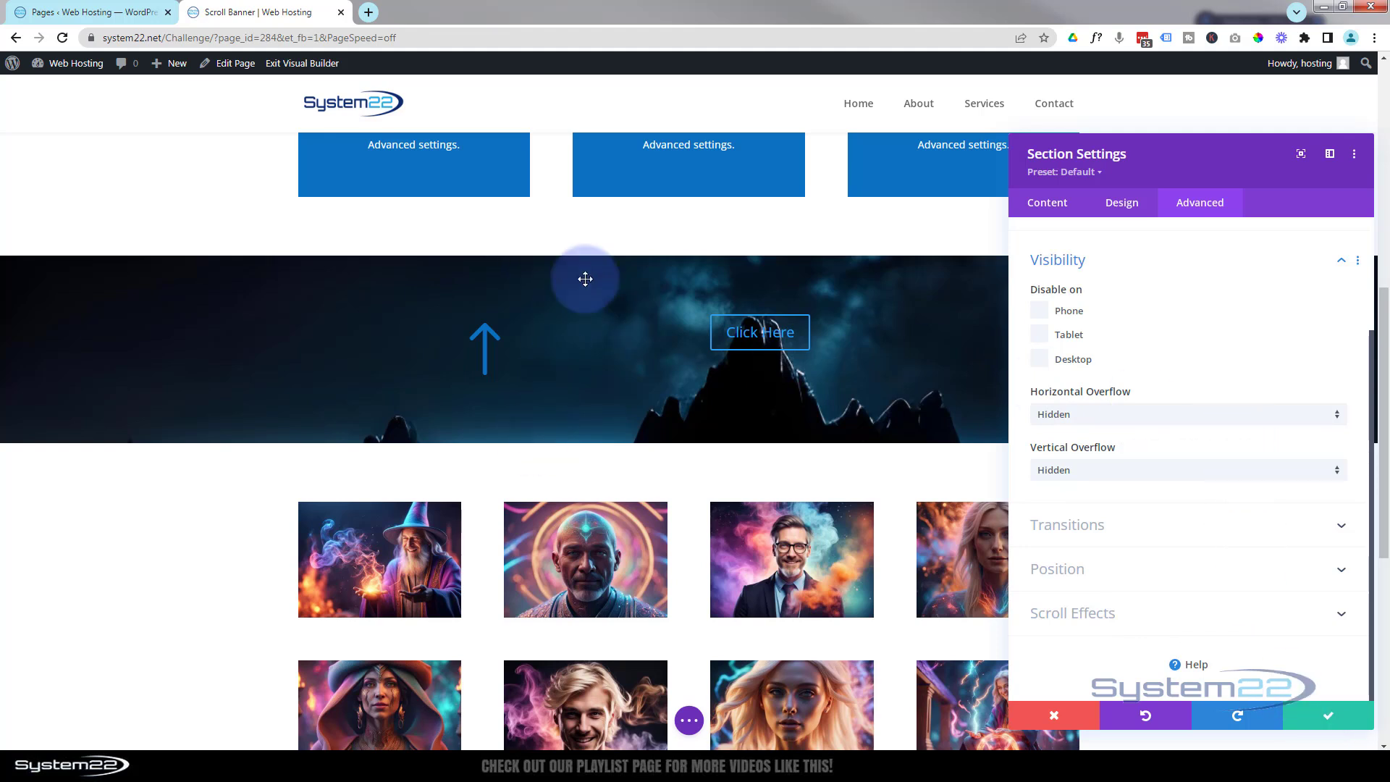
Set the section's top and bottom padding to 0px and save the section settings
{"action": "left_click", "coordinate": [1127, 206]}
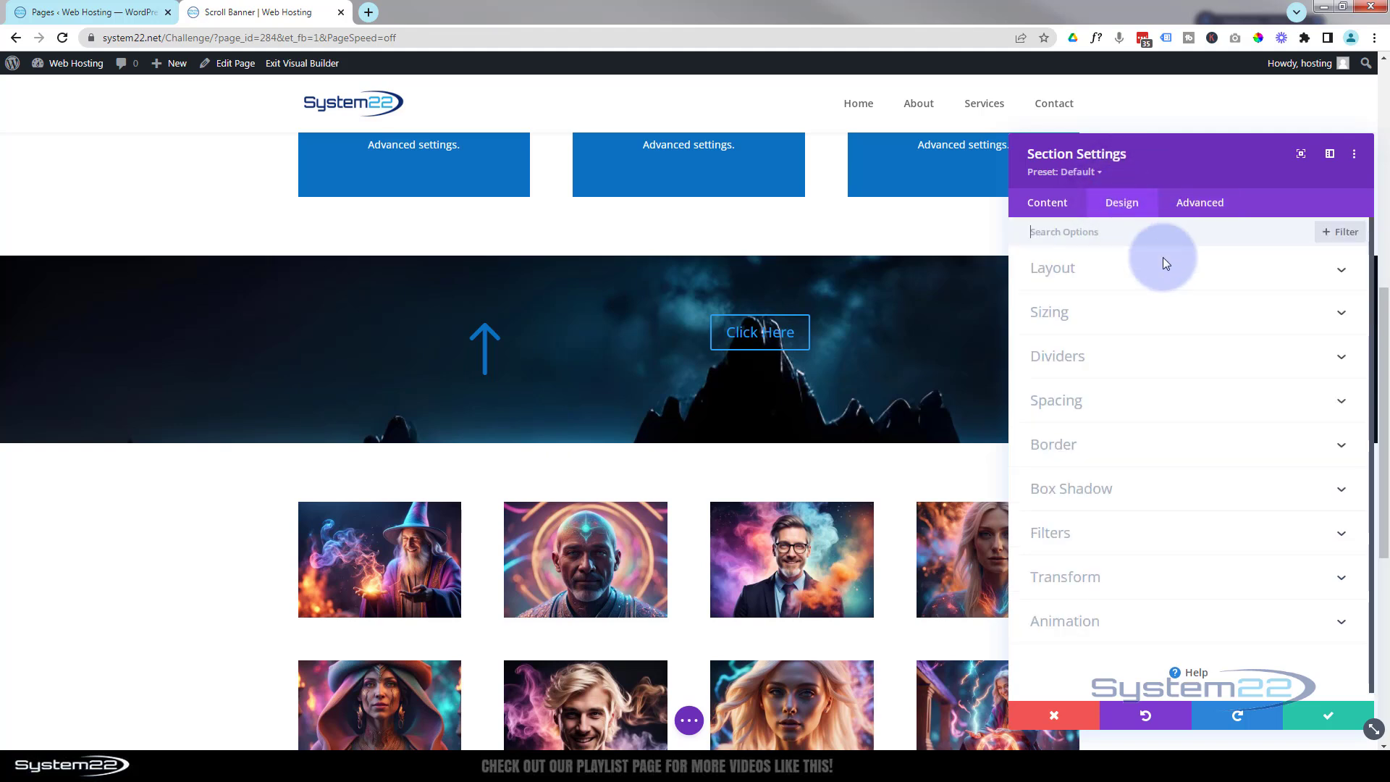
{"action": "left_click", "coordinate": [1118, 404]}
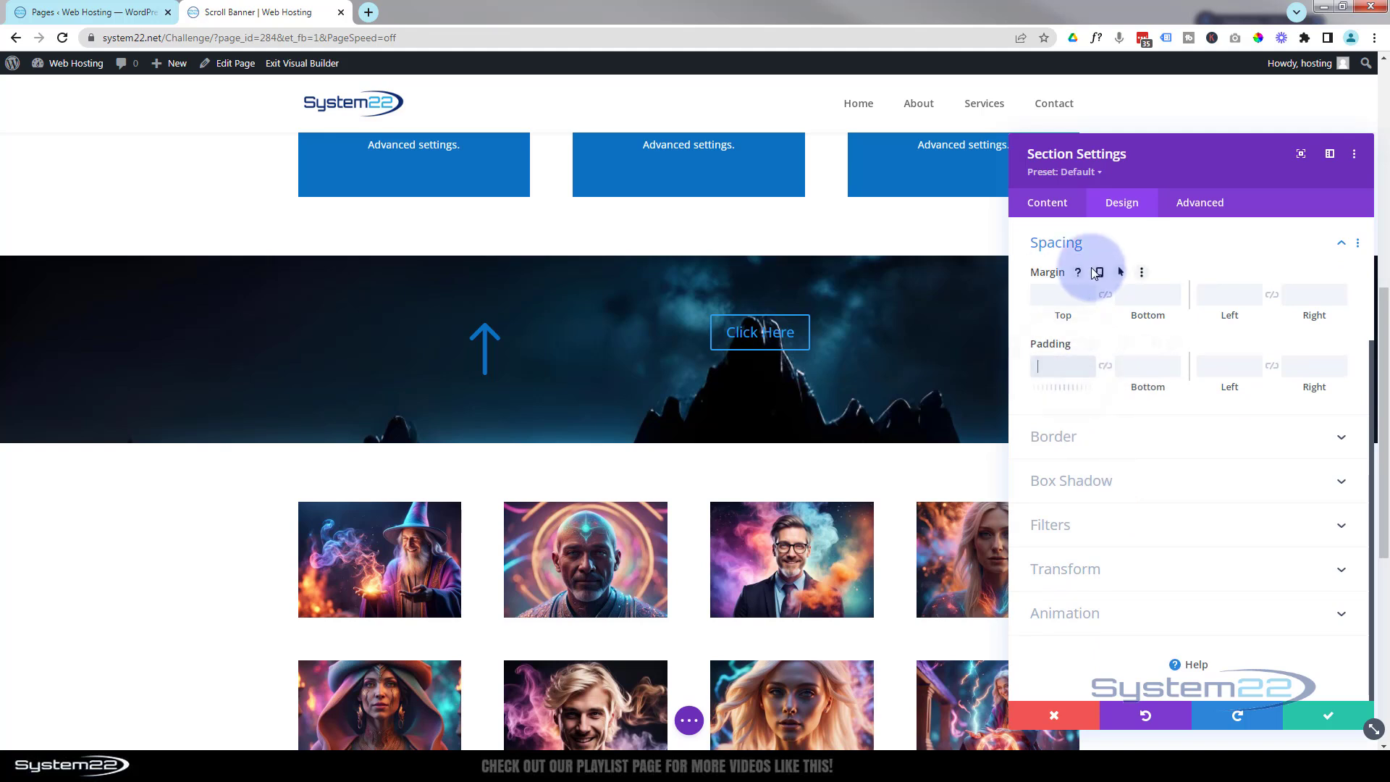
{"action": "type", "text": "0px"}
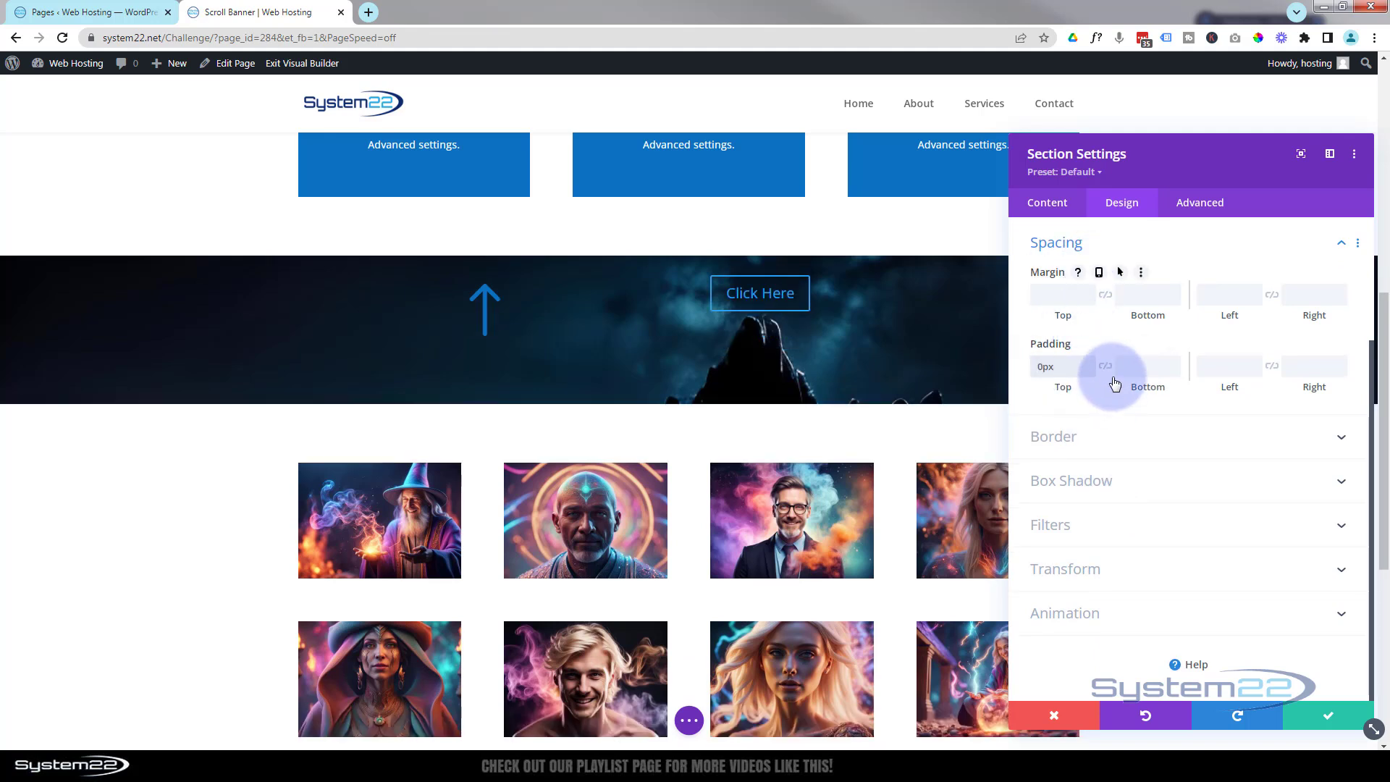
{"action": "left_click", "coordinate": [1110, 372]}
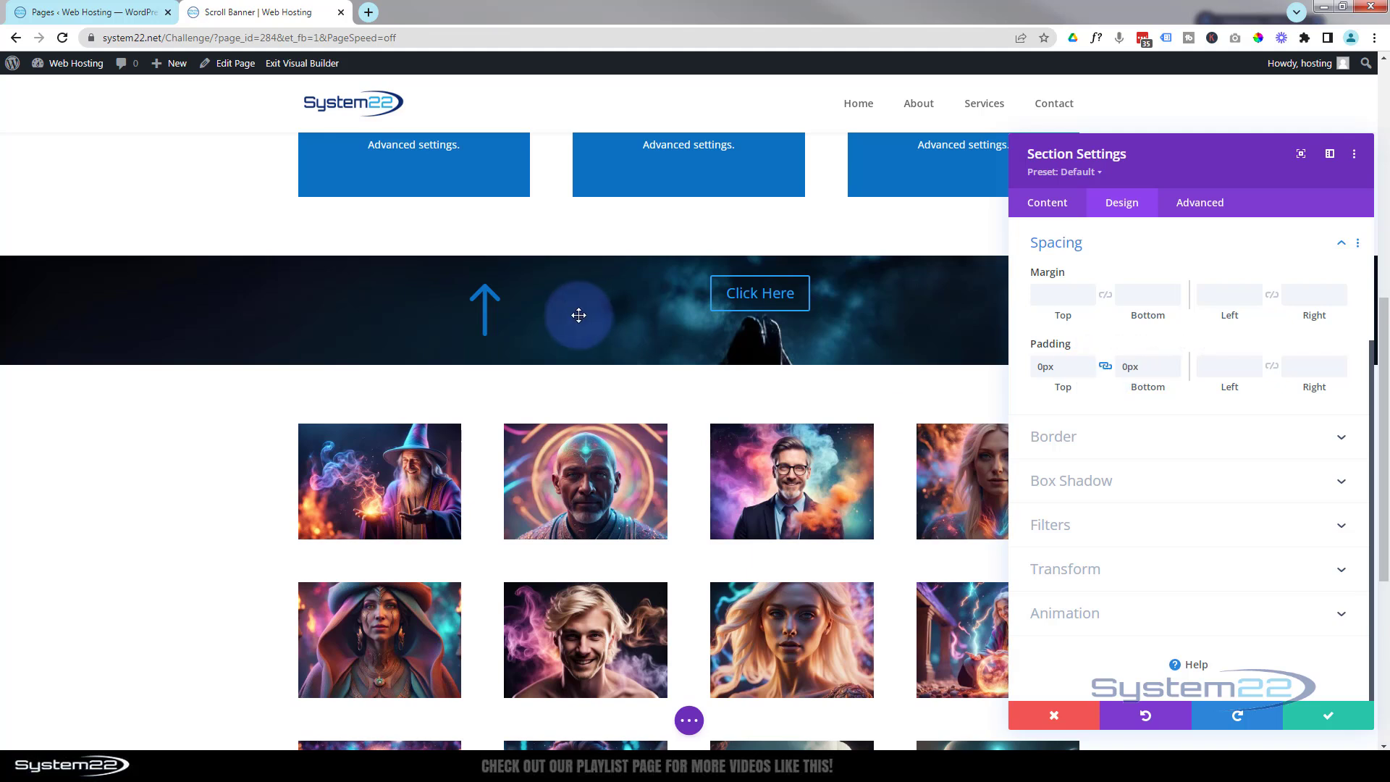
{"action": "left_click", "coordinate": [1321, 717]}
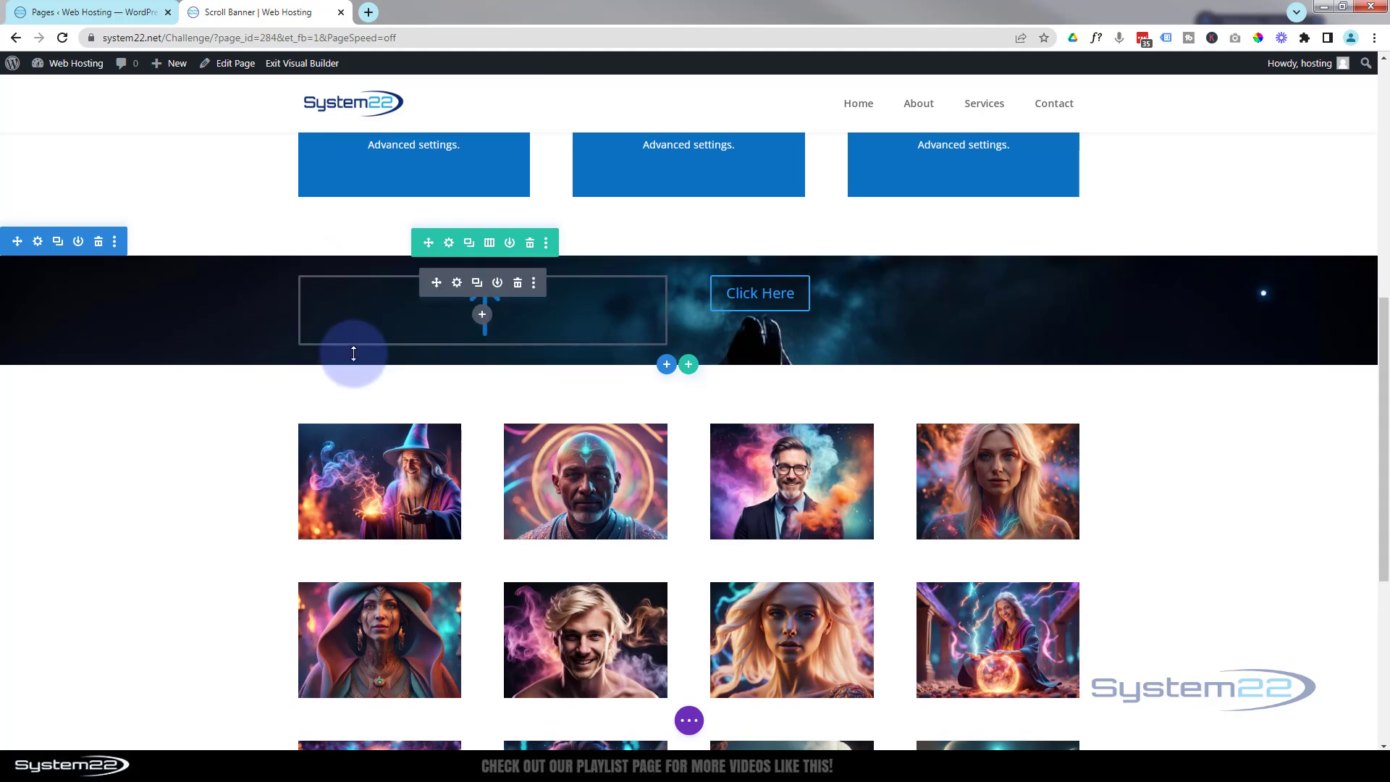
Set the top and bottom padding of the banner's two-column row to 0px
{"action": "left_click", "coordinate": [449, 244]}
{"action": "left_click", "coordinate": [1128, 207]}
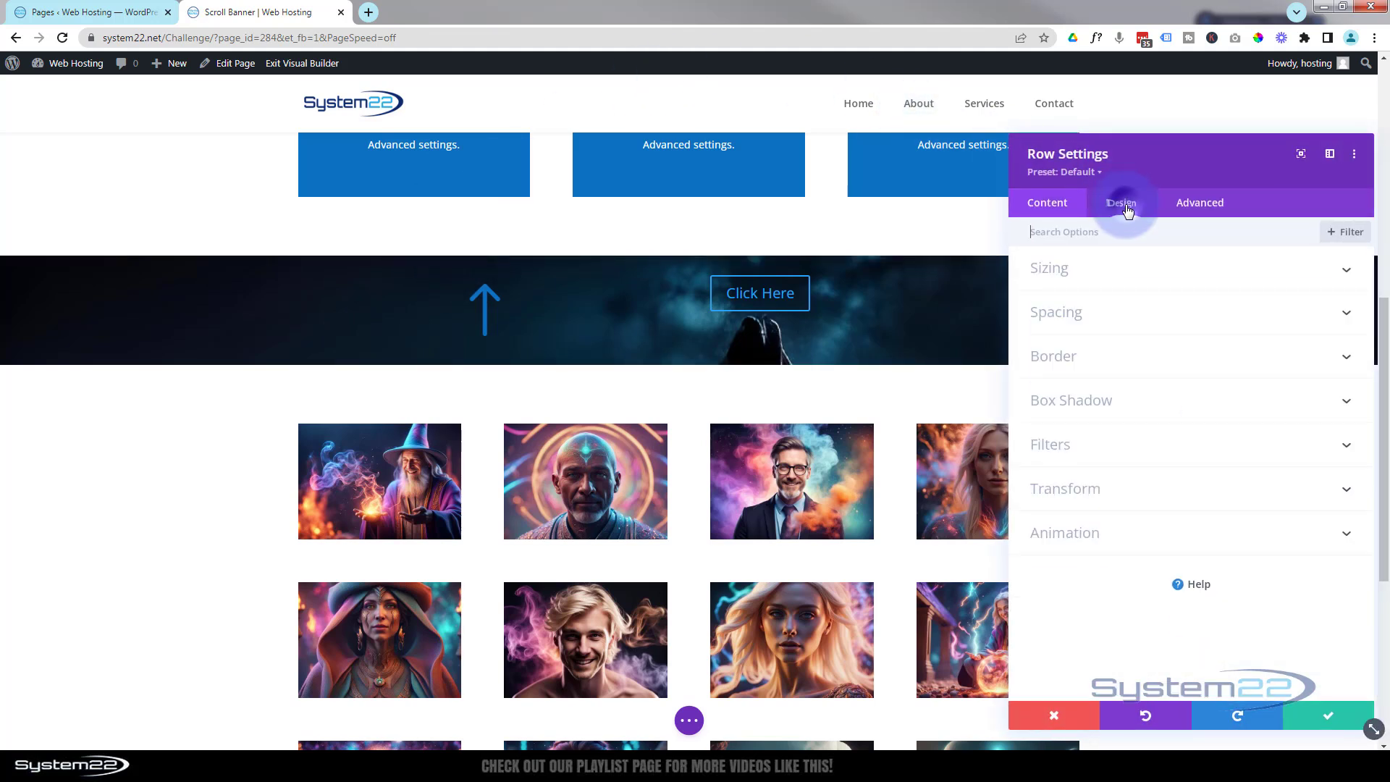
{"action": "left_click", "coordinate": [1147, 317]}
{"action": "left_click", "coordinate": [1059, 357]}
{"action": "type", "text": "0px"}
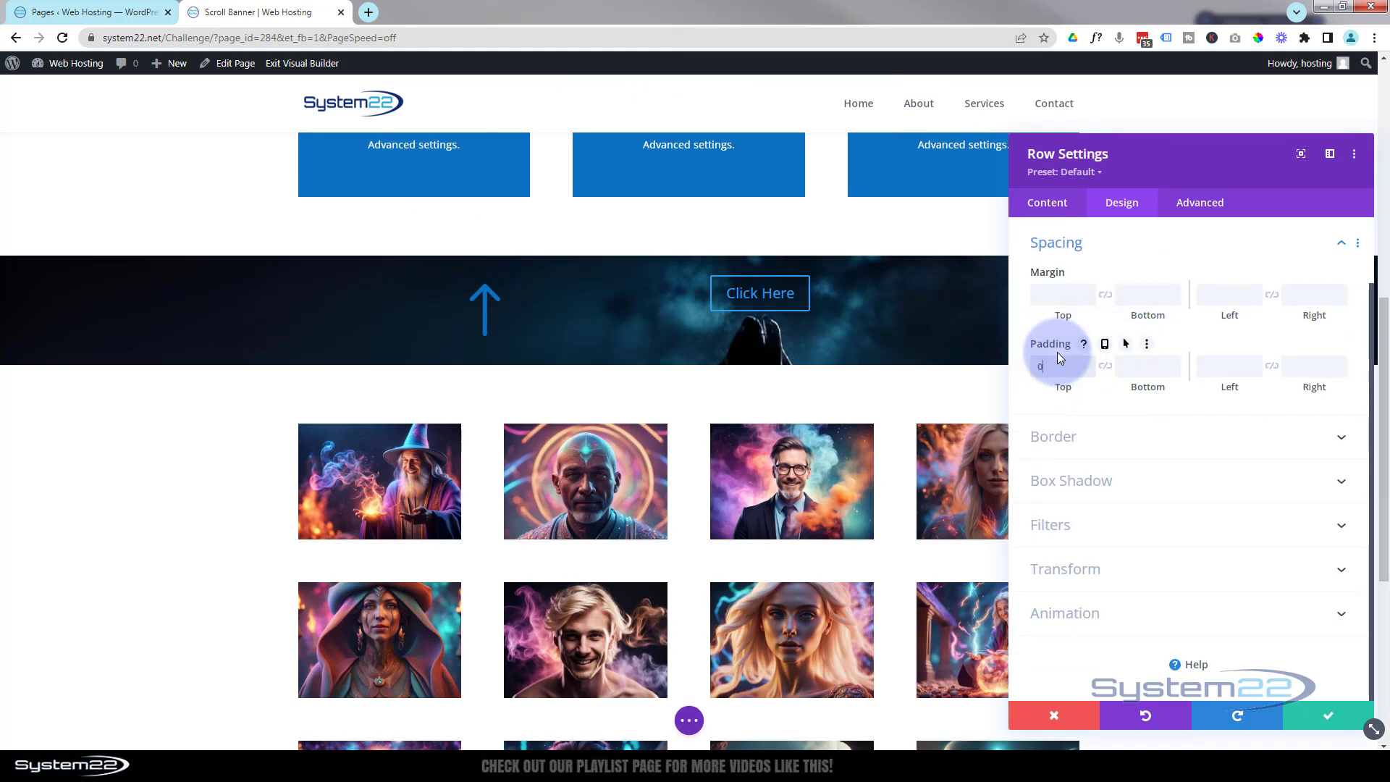
{"action": "left_click", "coordinate": [1106, 367]}
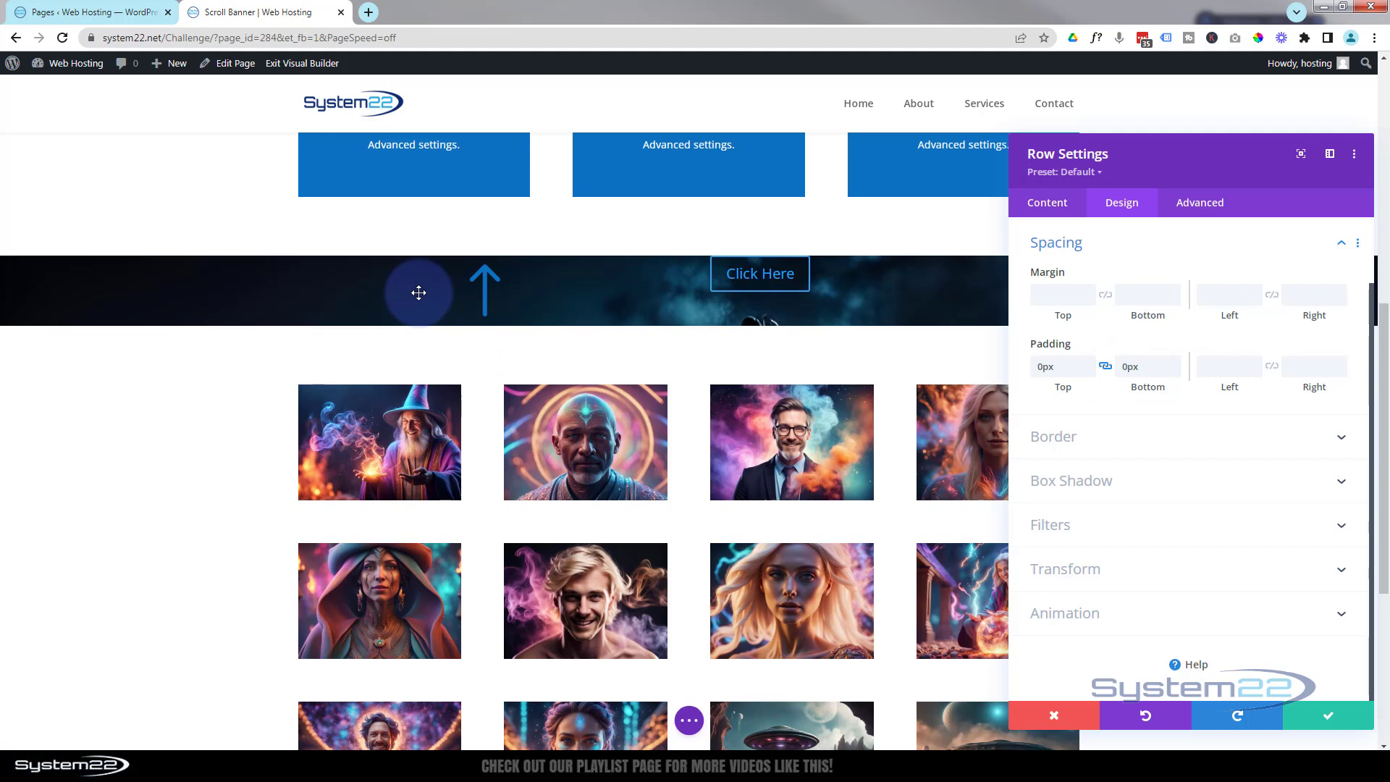
Turn on a custom gutter width for the row and set it to 1
{"action": "scroll", "coordinate": [1142, 300], "scroll_direction": "up", "scroll_amount": 2}
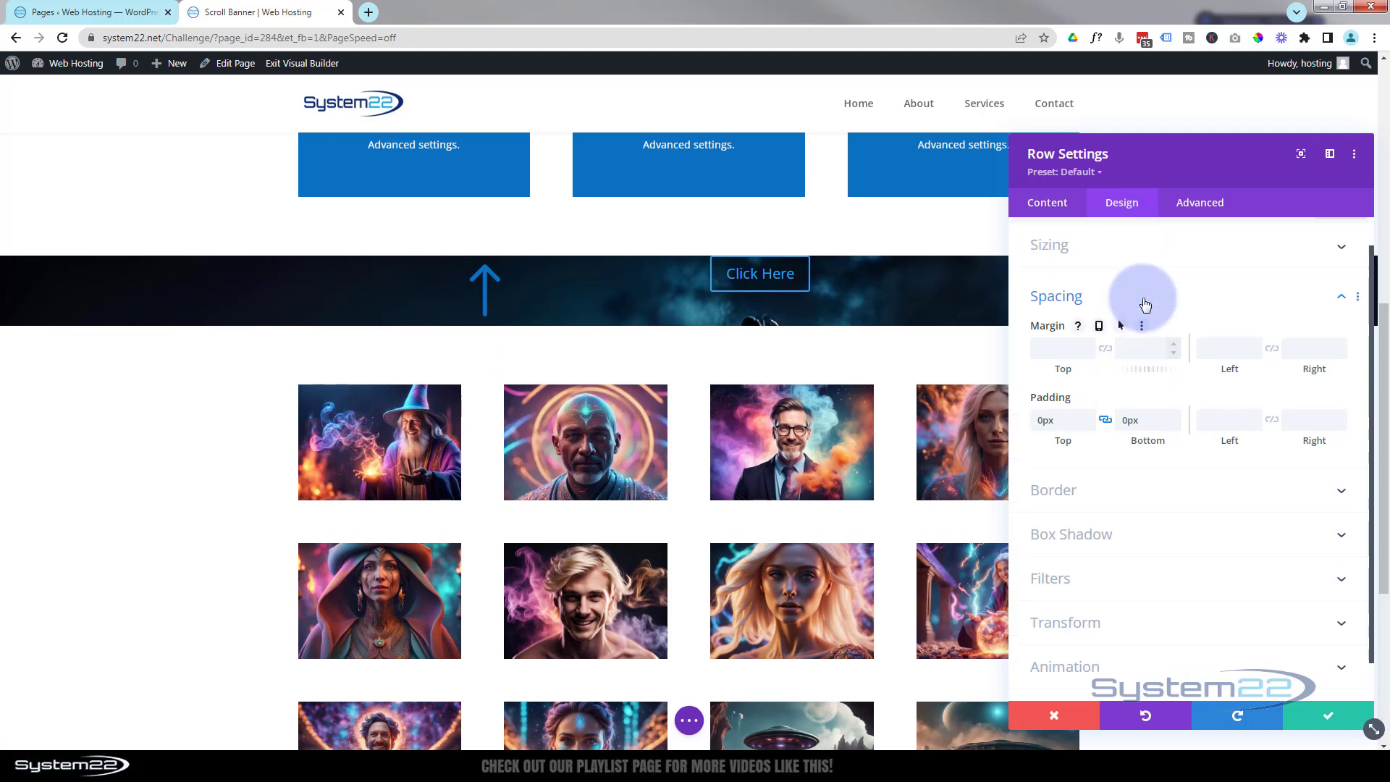
{"action": "left_click", "coordinate": [1108, 276]}
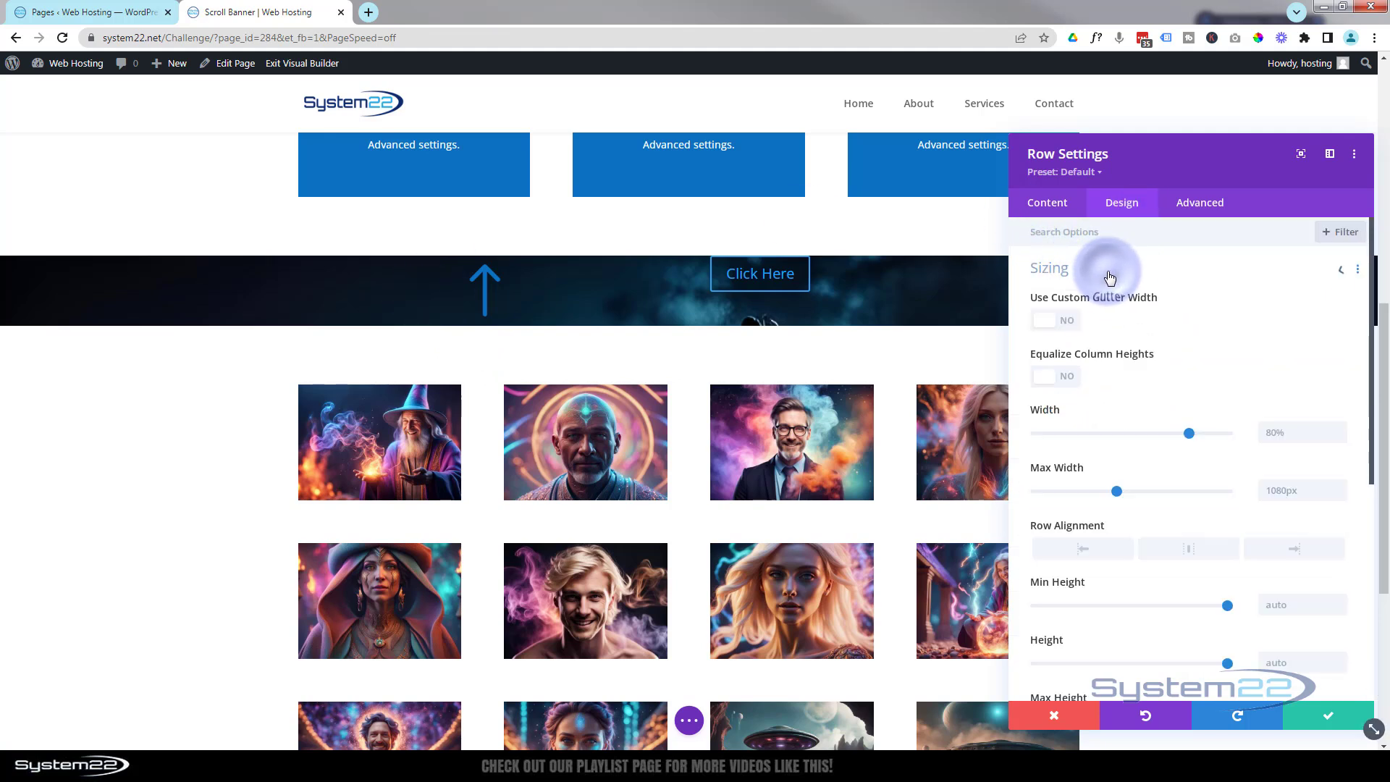
{"action": "left_click", "coordinate": [1072, 322]}
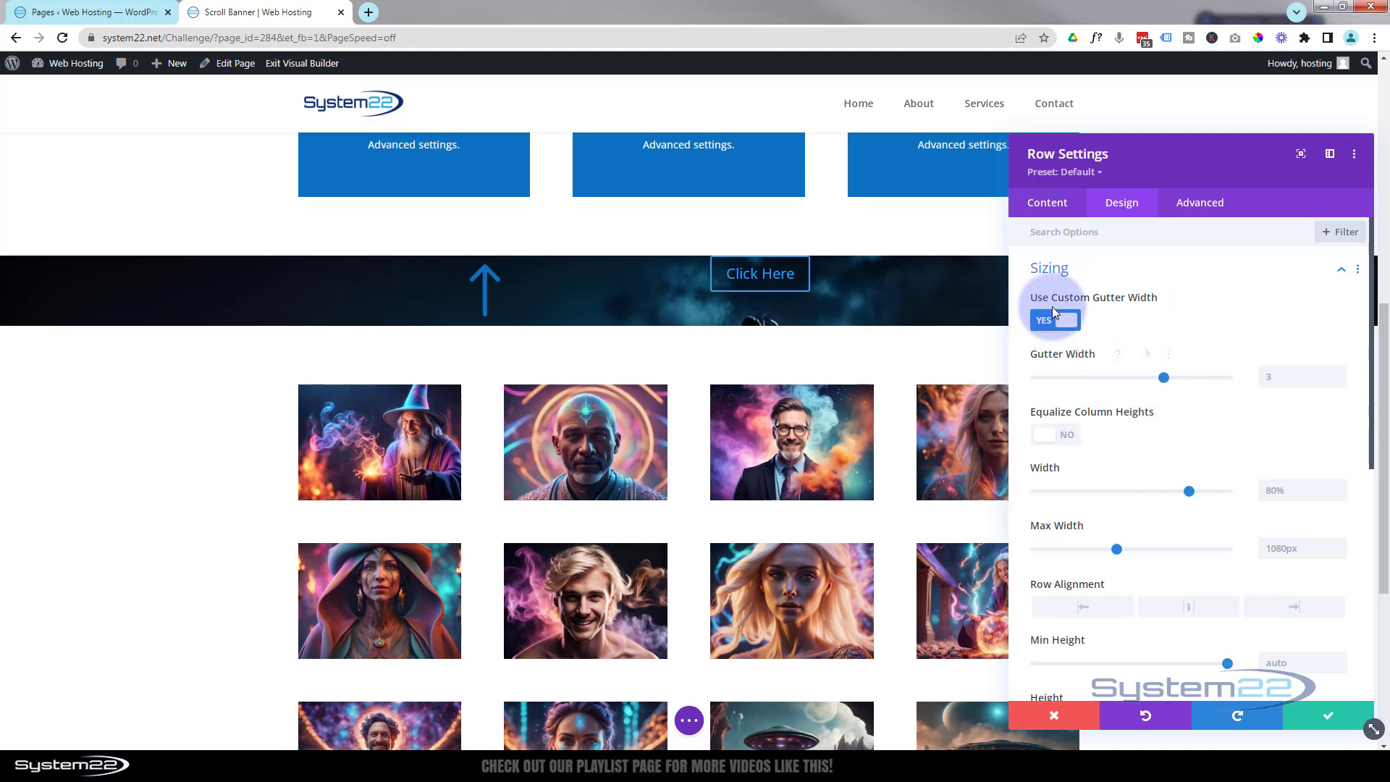
{"action": "left_click_drag", "start_coordinate": [1166, 378], "coordinate": [1021, 382]}
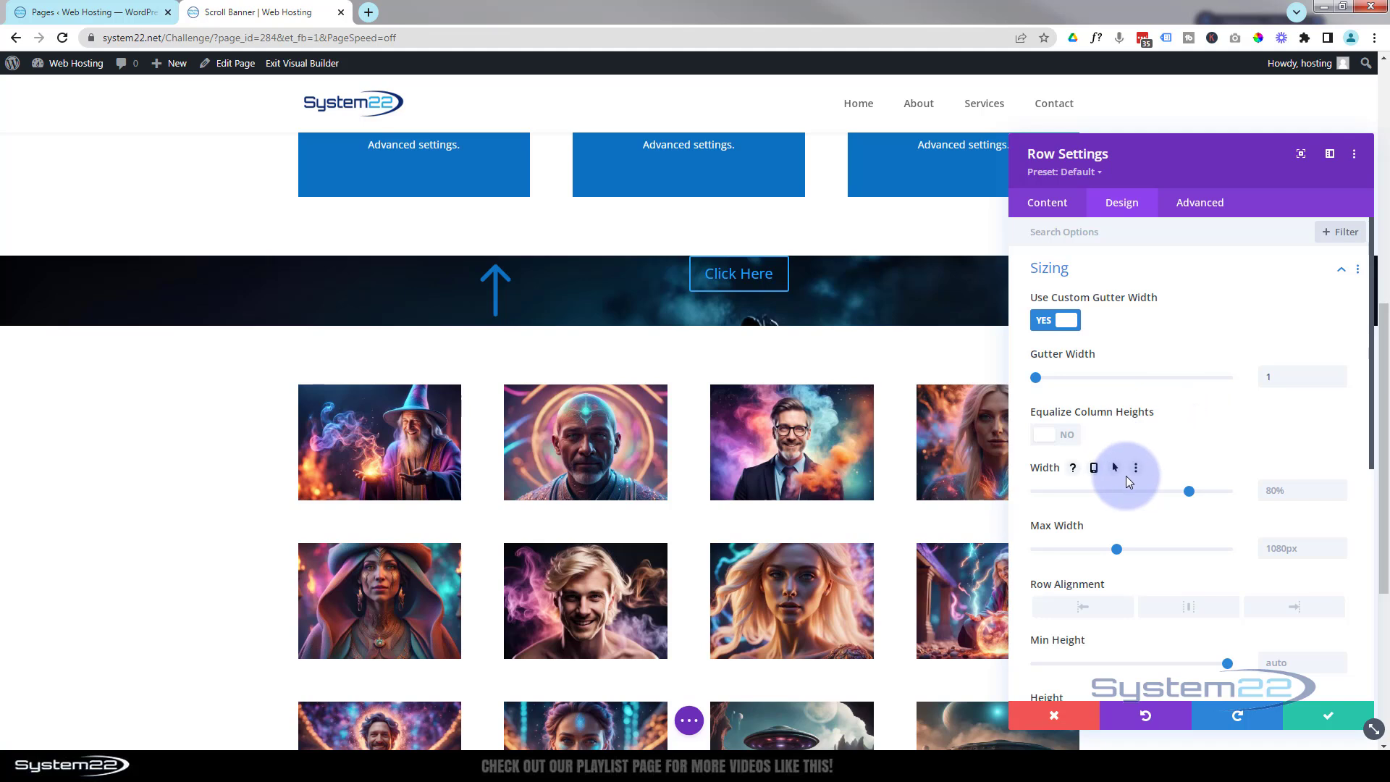
Set the row's width and max width to 100% and save the row settings
{"action": "left_click_drag", "start_coordinate": [1189, 498], "coordinate": [1251, 500]}
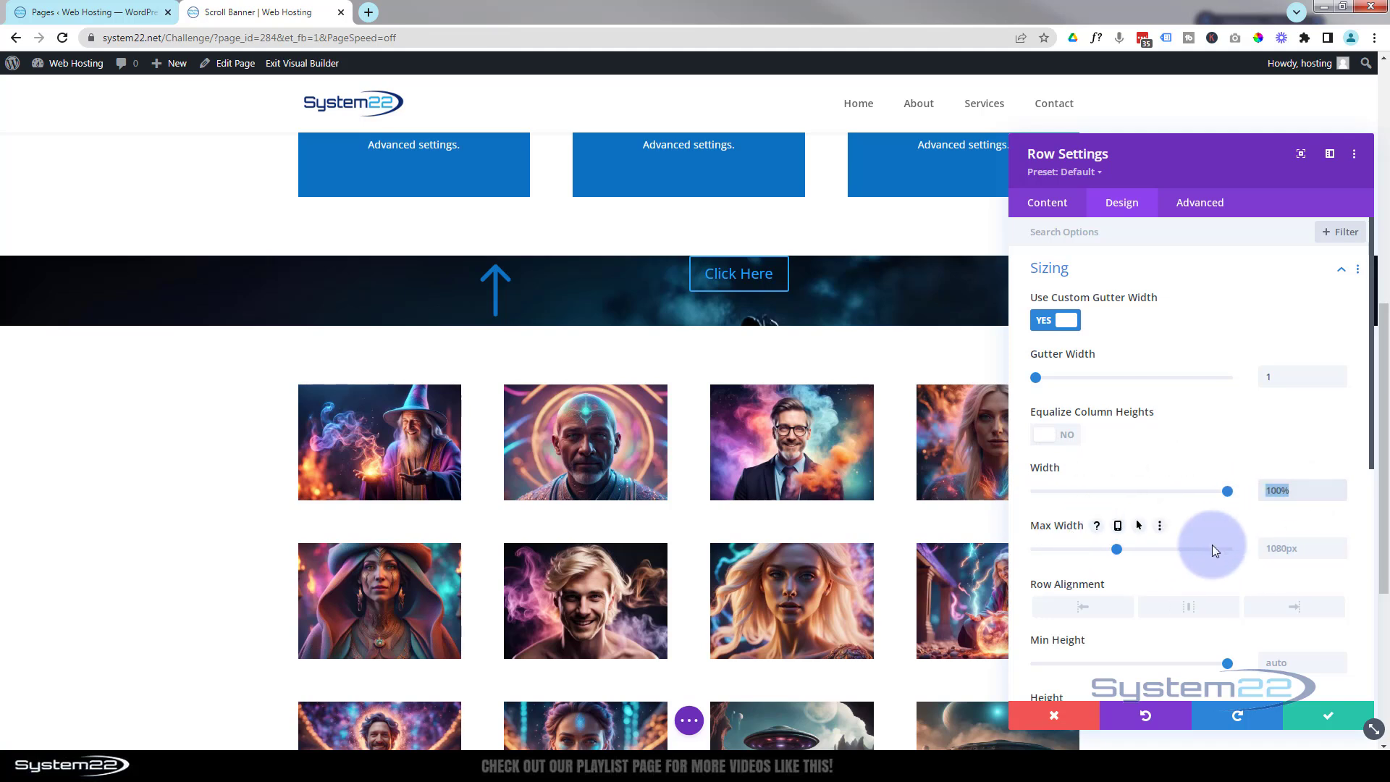
{"action": "left_click", "coordinate": [1262, 548]}
{"action": "type", "text": "100%"}
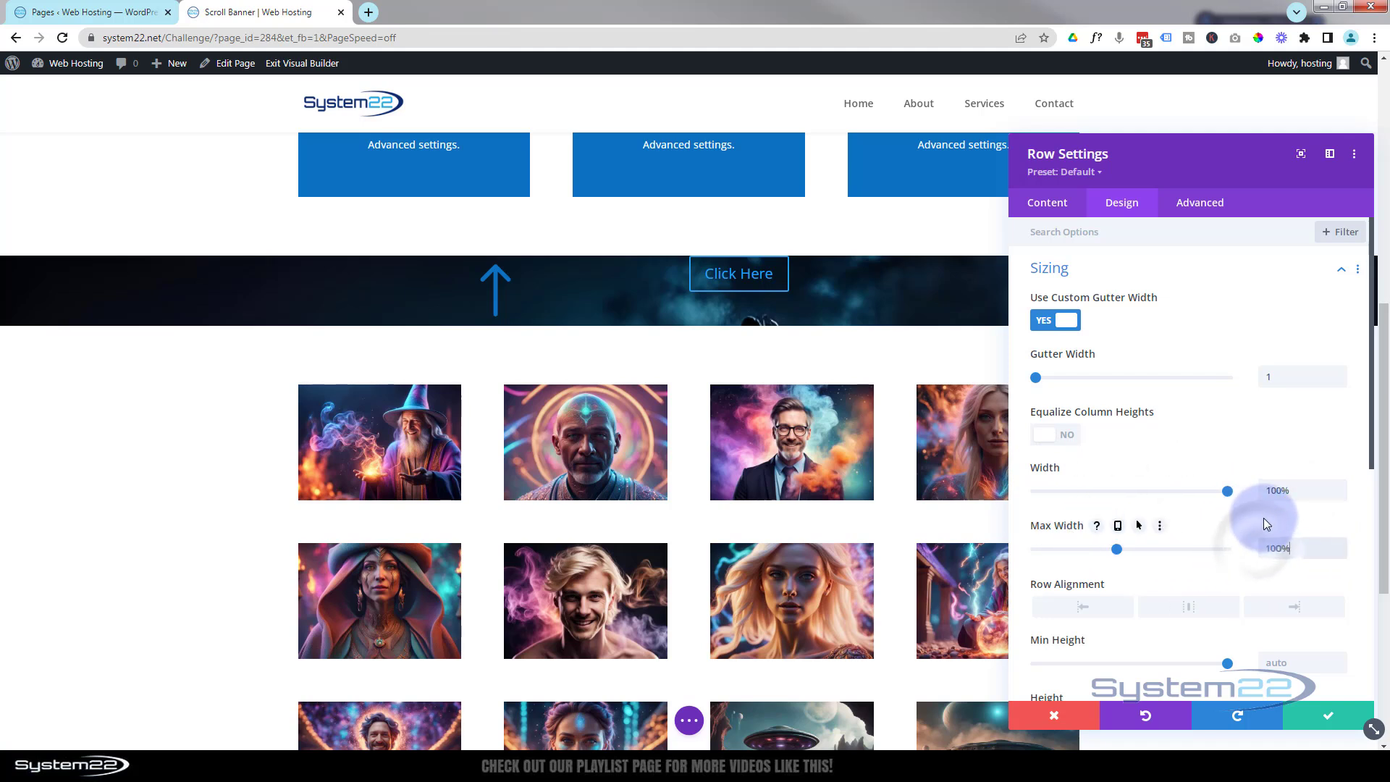
{"action": "left_click", "coordinate": [1276, 549]}
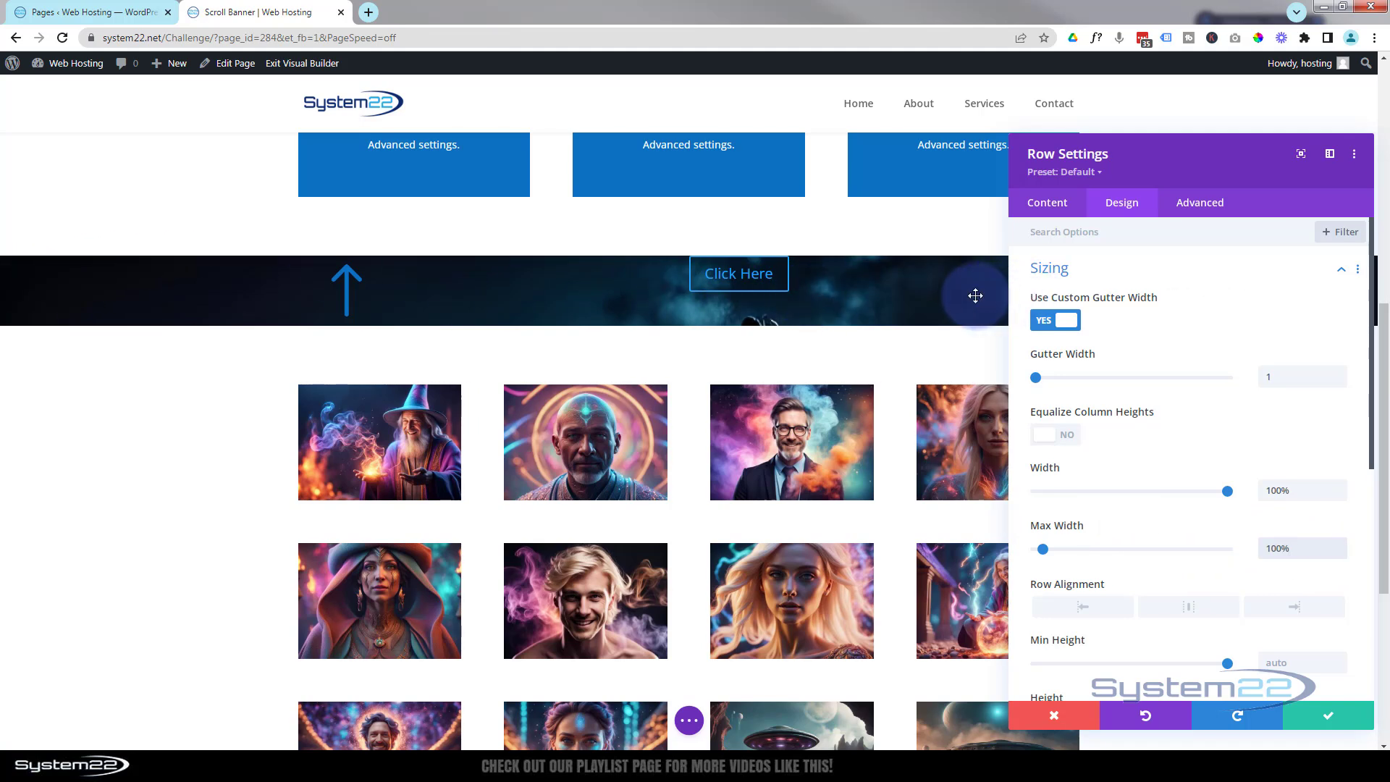
{"action": "left_click", "coordinate": [1328, 718]}
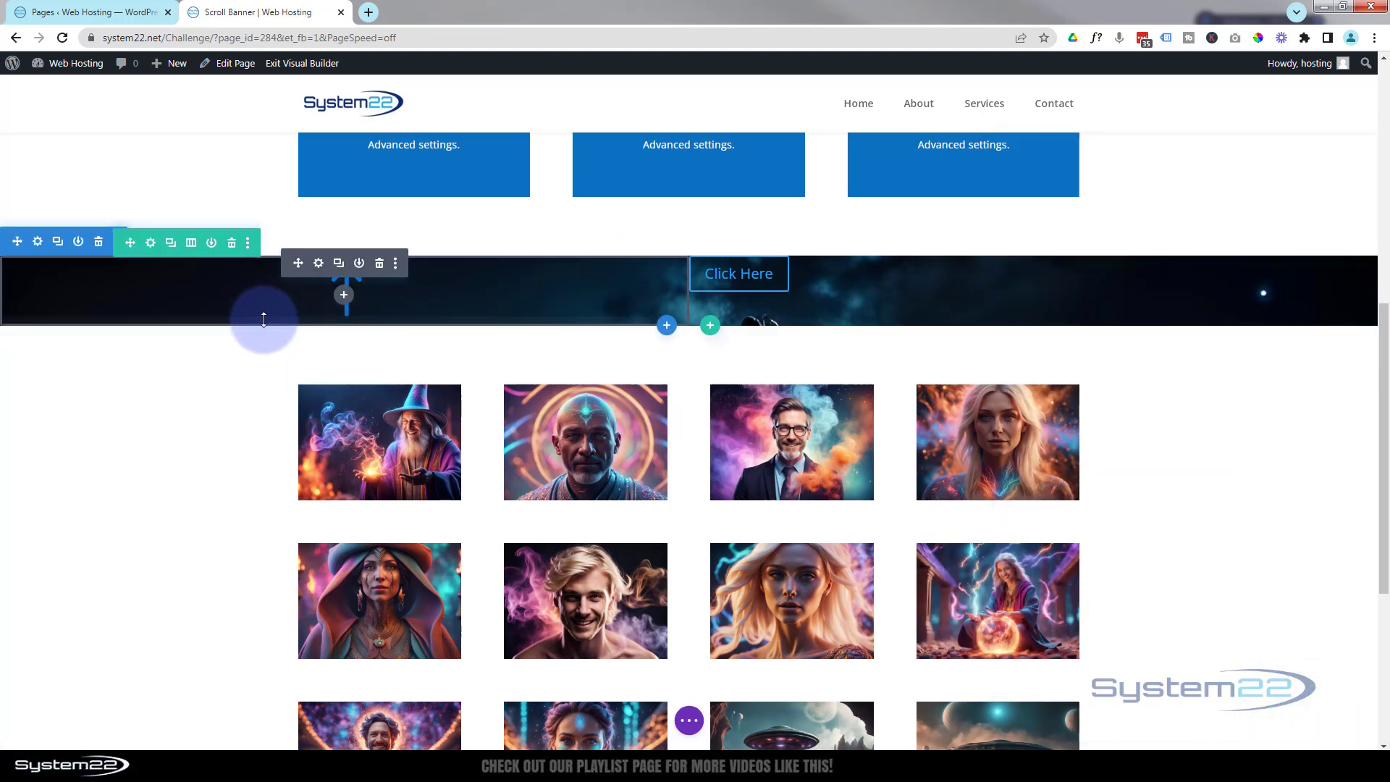
Give the up arrow Icon module in the first column the saved blue #0c71c3 as its background color
{"action": "left_click", "coordinate": [319, 263]}
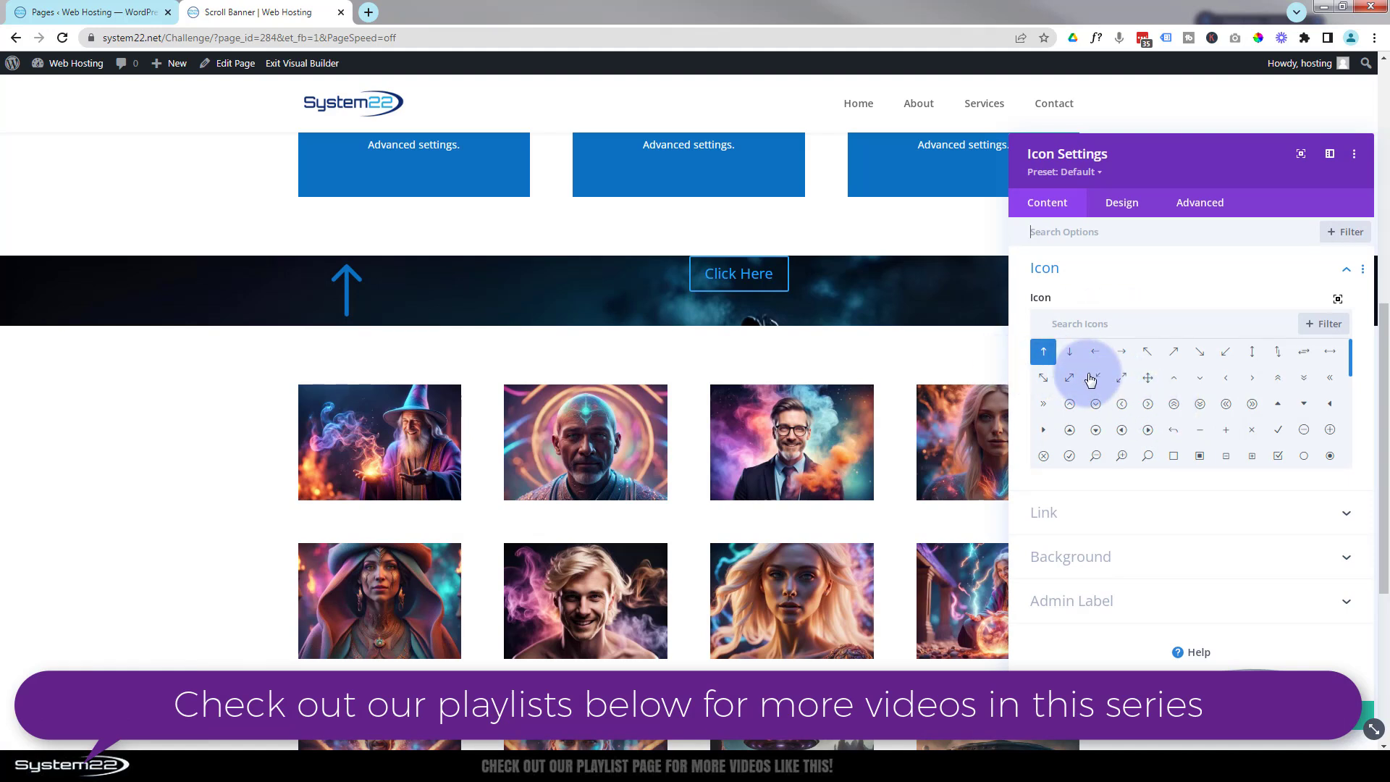
{"action": "left_click", "coordinate": [1125, 564]}
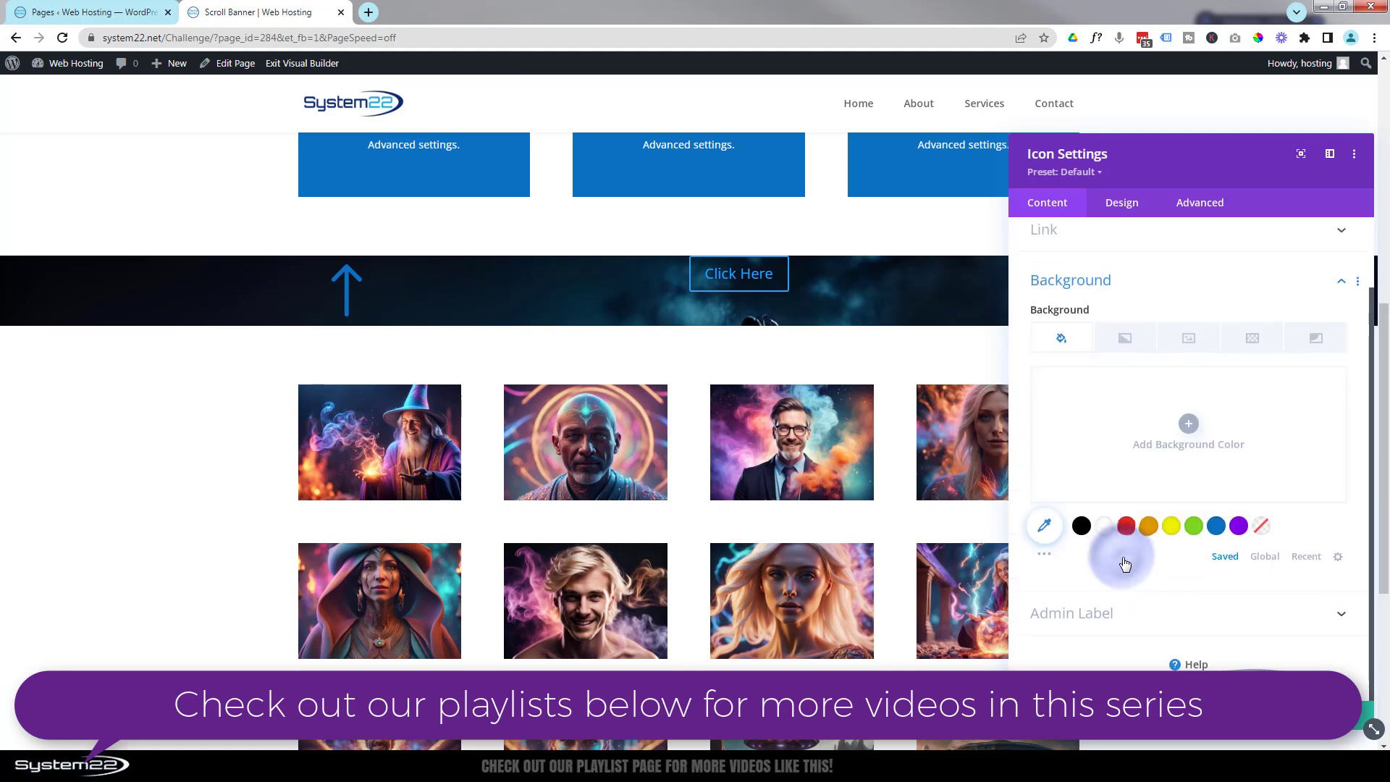
{"action": "left_click", "coordinate": [1216, 529]}
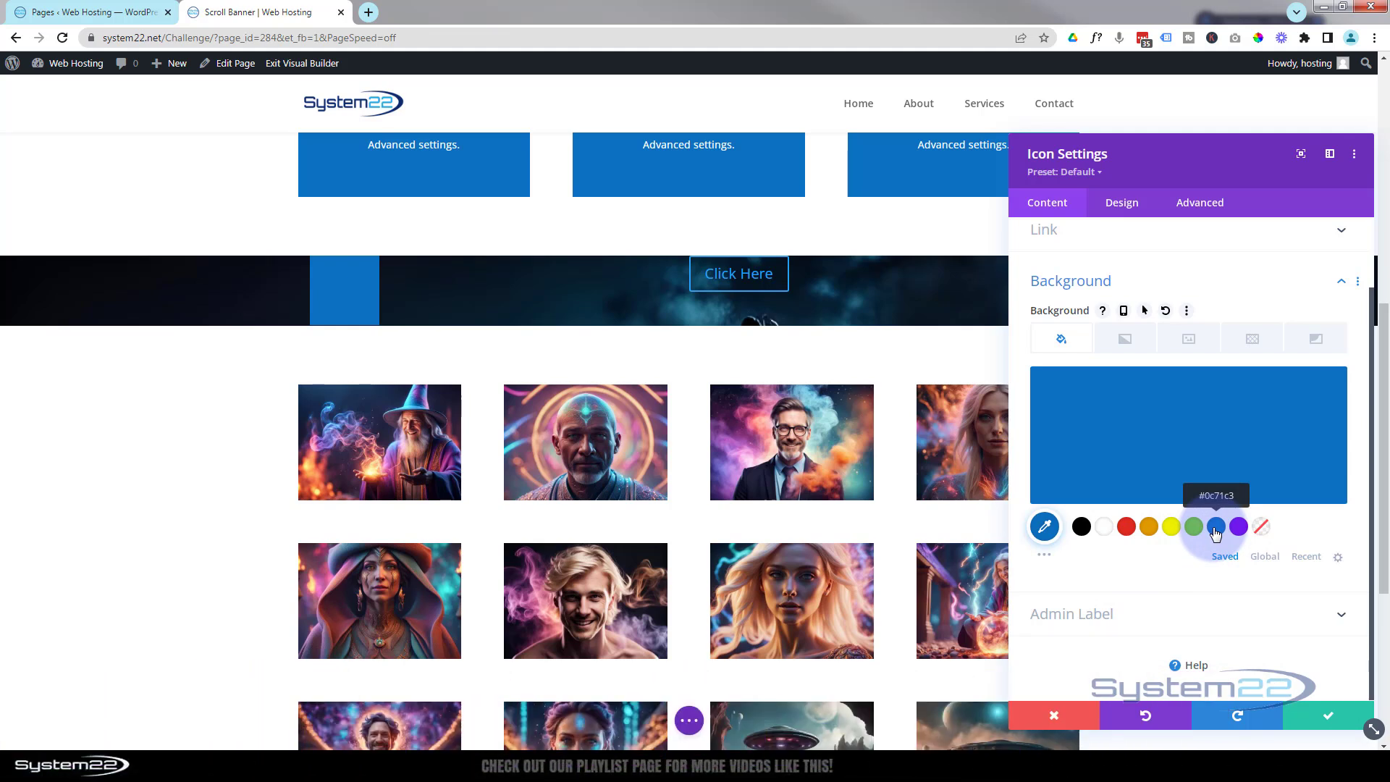
Rotate the first column's Icon module 45deg in the plane of the page with a rotate transform
{"action": "left_click", "coordinate": [1128, 202]}
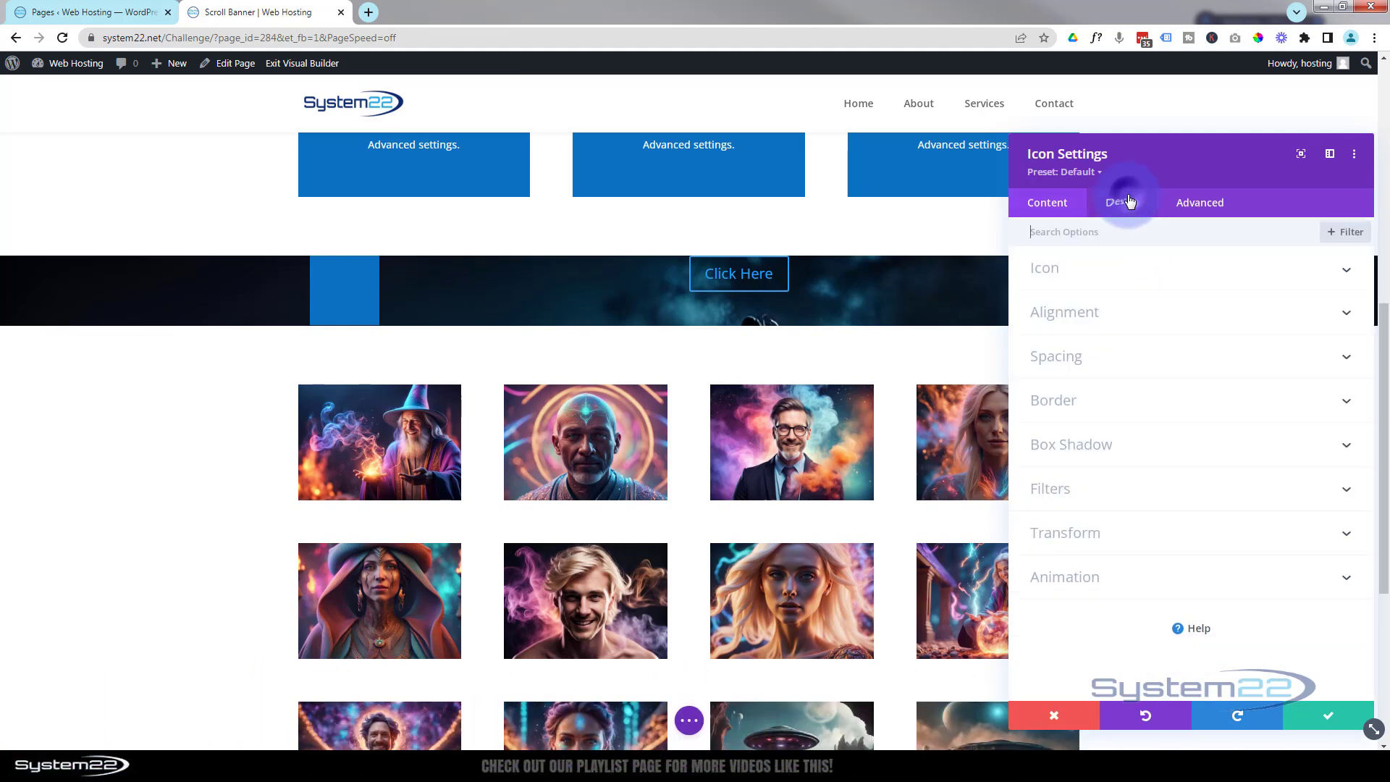
{"action": "left_click", "coordinate": [1173, 533]}
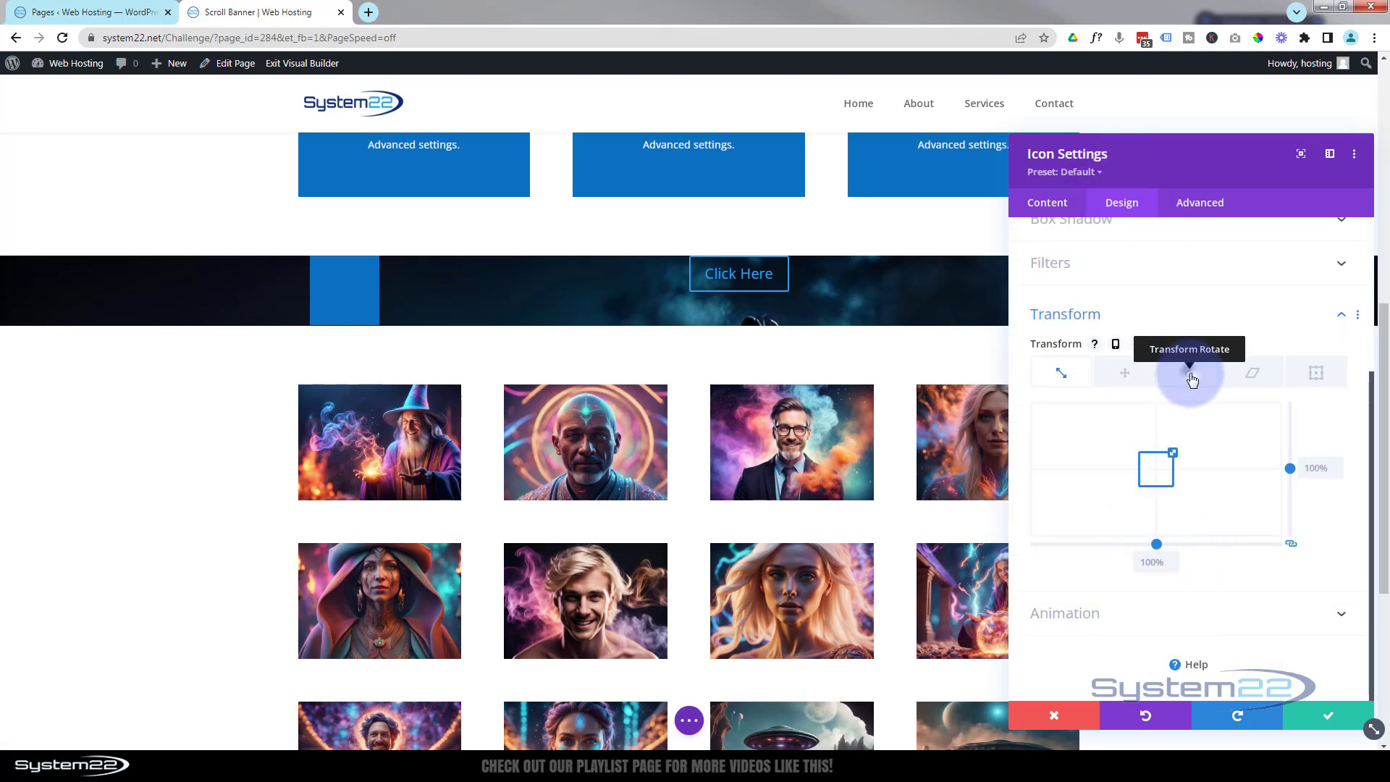
{"action": "left_click", "coordinate": [1191, 375]}
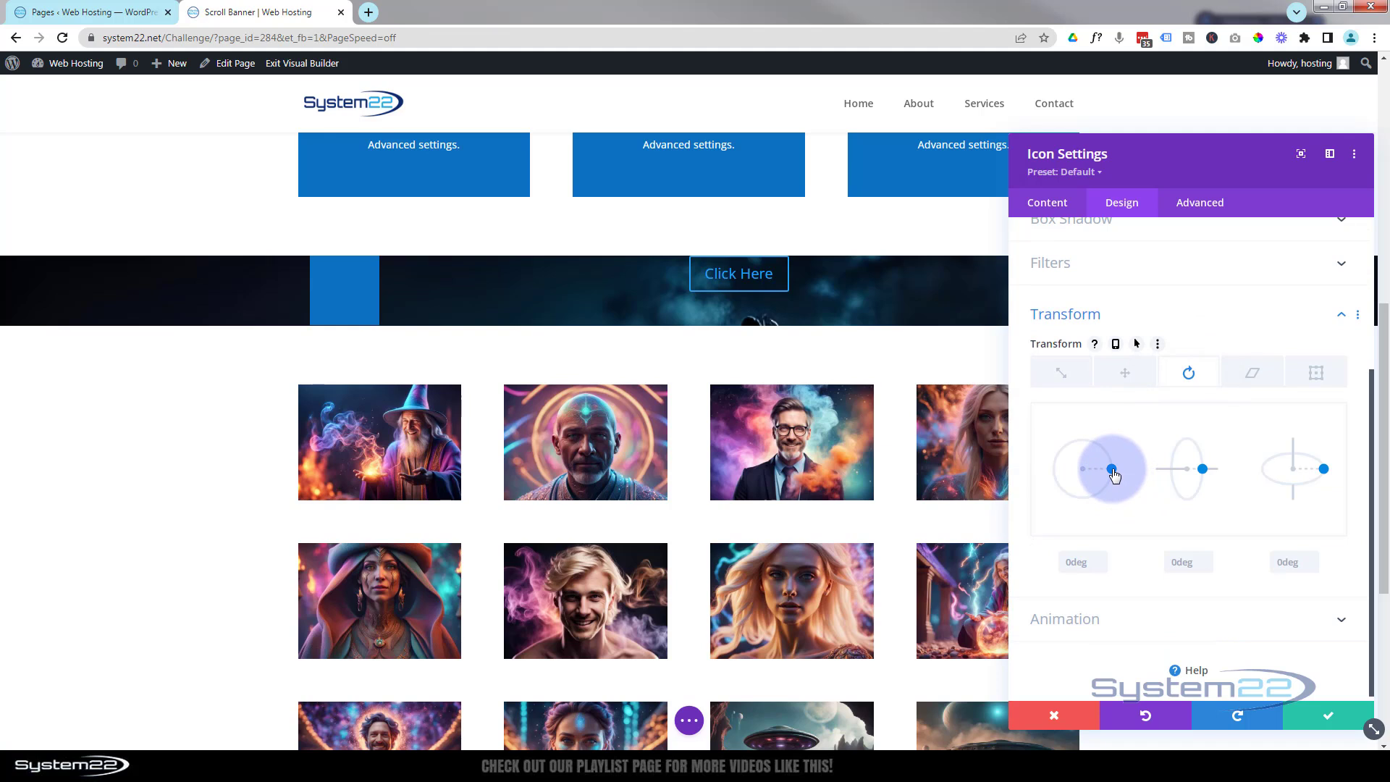
{"action": "left_click_drag", "start_coordinate": [1113, 472], "coordinate": [1106, 494]}
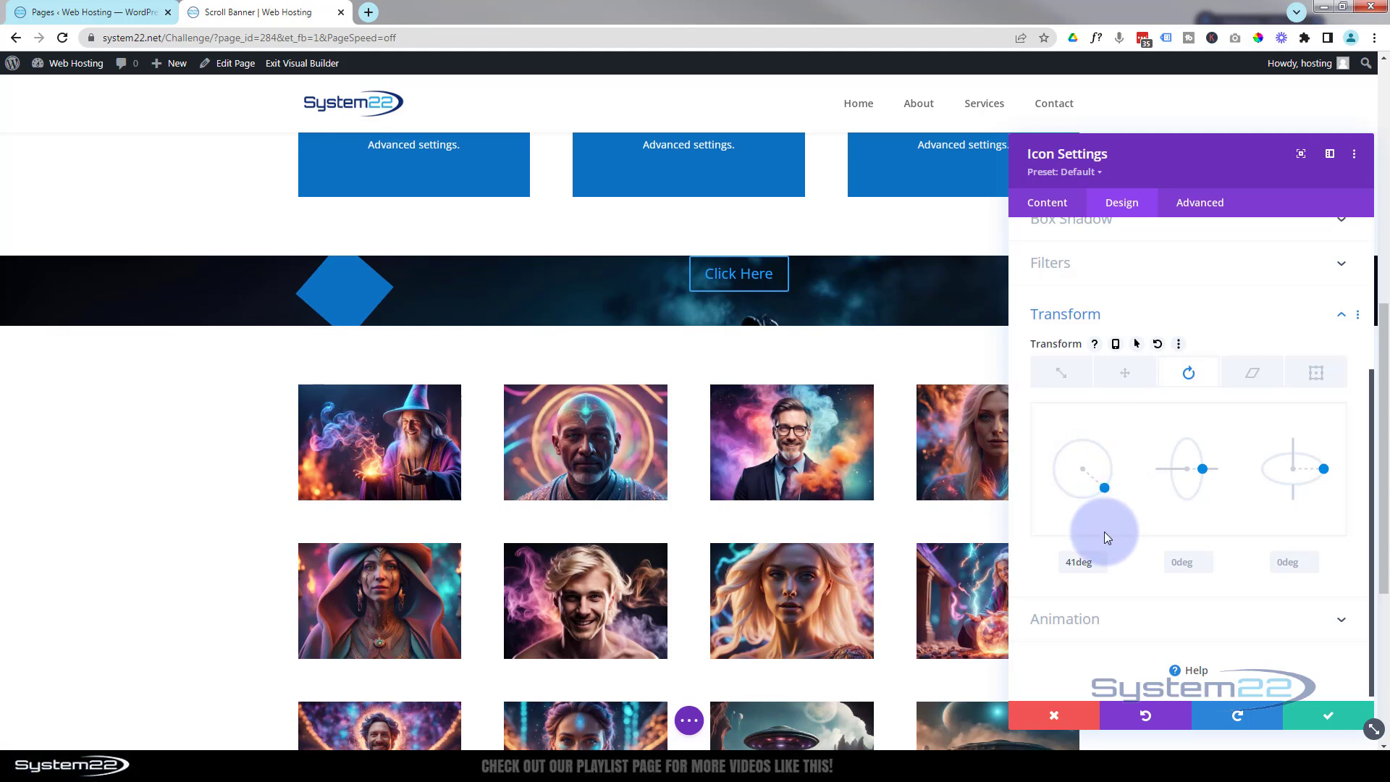
{"action": "left_click", "coordinate": [1101, 556]}
{"action": "left_click", "coordinate": [1101, 557]}
{"action": "left_click", "coordinate": [1101, 556]}
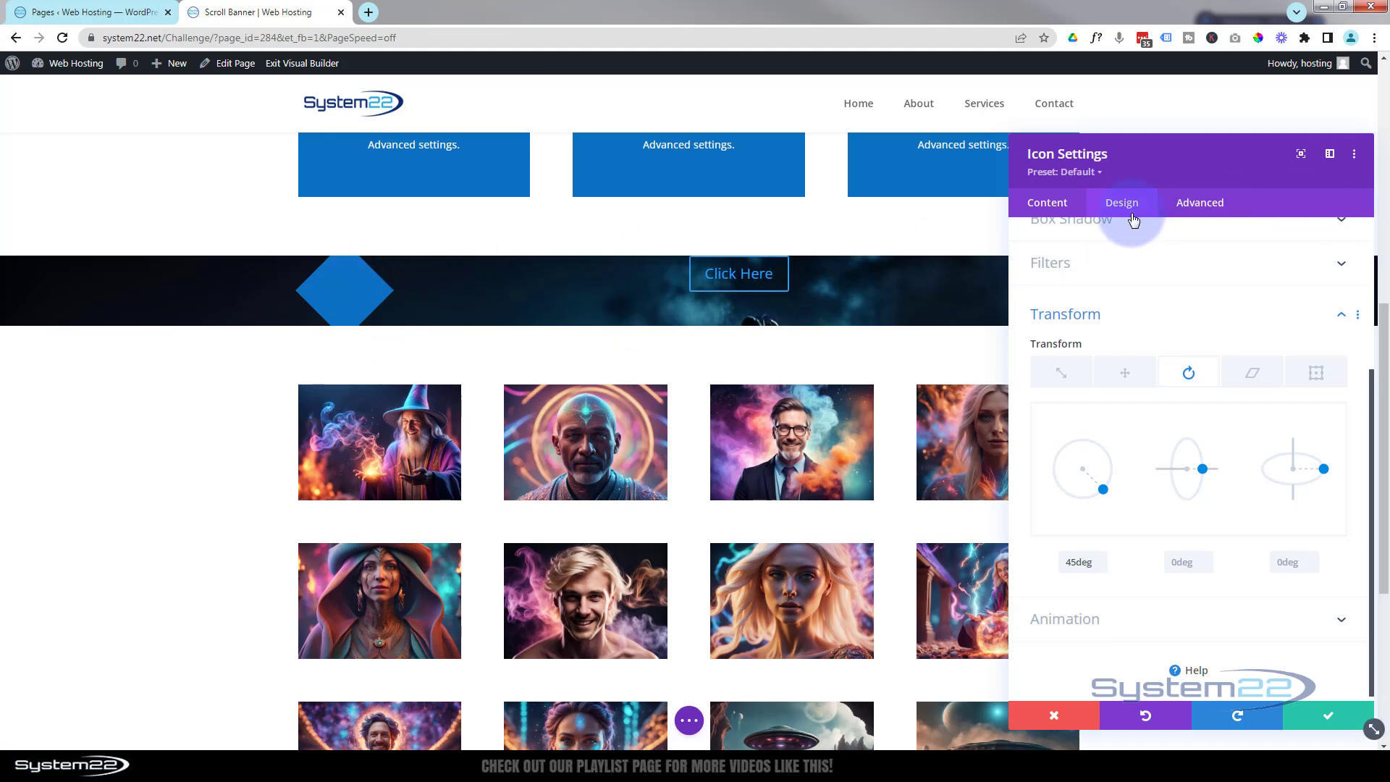
Align the rotated icon to the right edge of its column and save the Icon module settings
{"action": "scroll", "coordinate": [1126, 339], "scroll_direction": "up", "scroll_amount": 3}
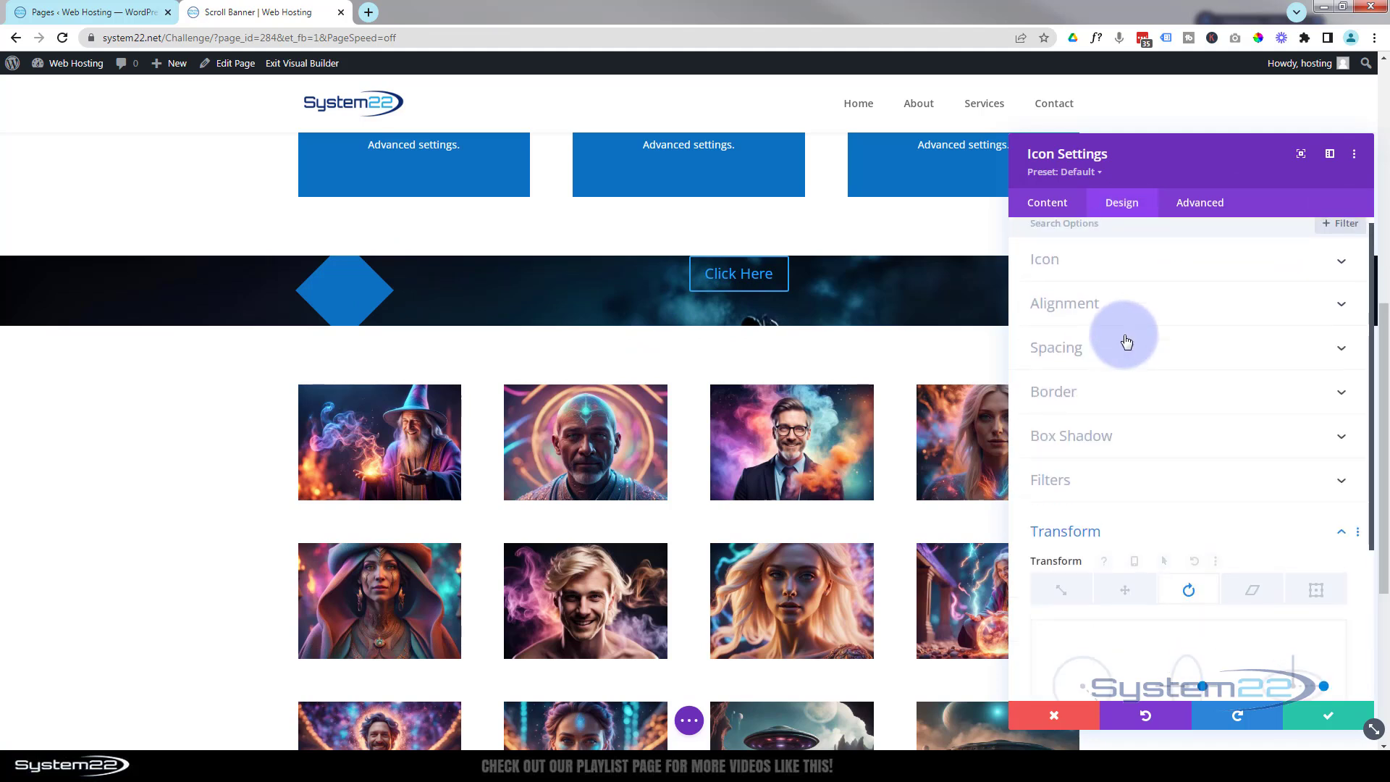
{"action": "left_click", "coordinate": [1182, 323]}
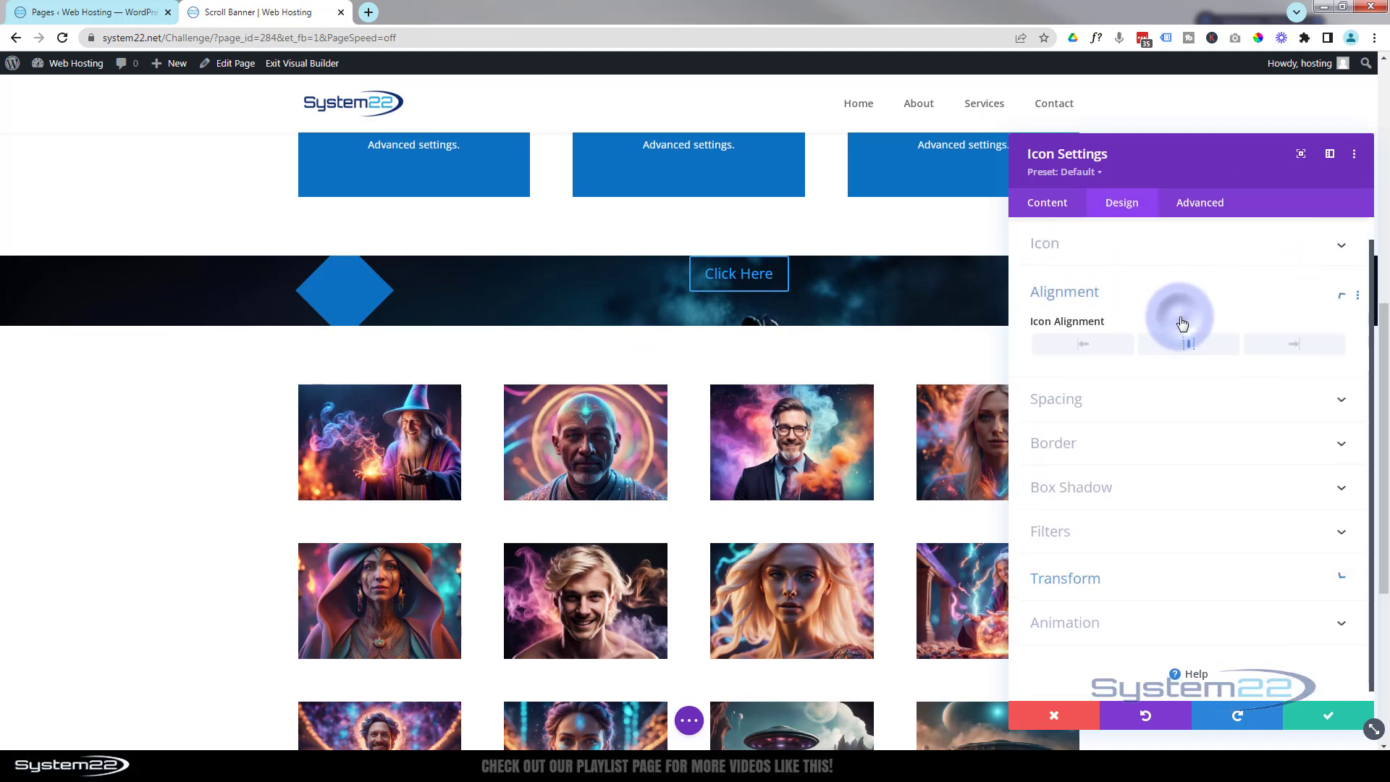
{"action": "left_click", "coordinate": [1306, 344]}
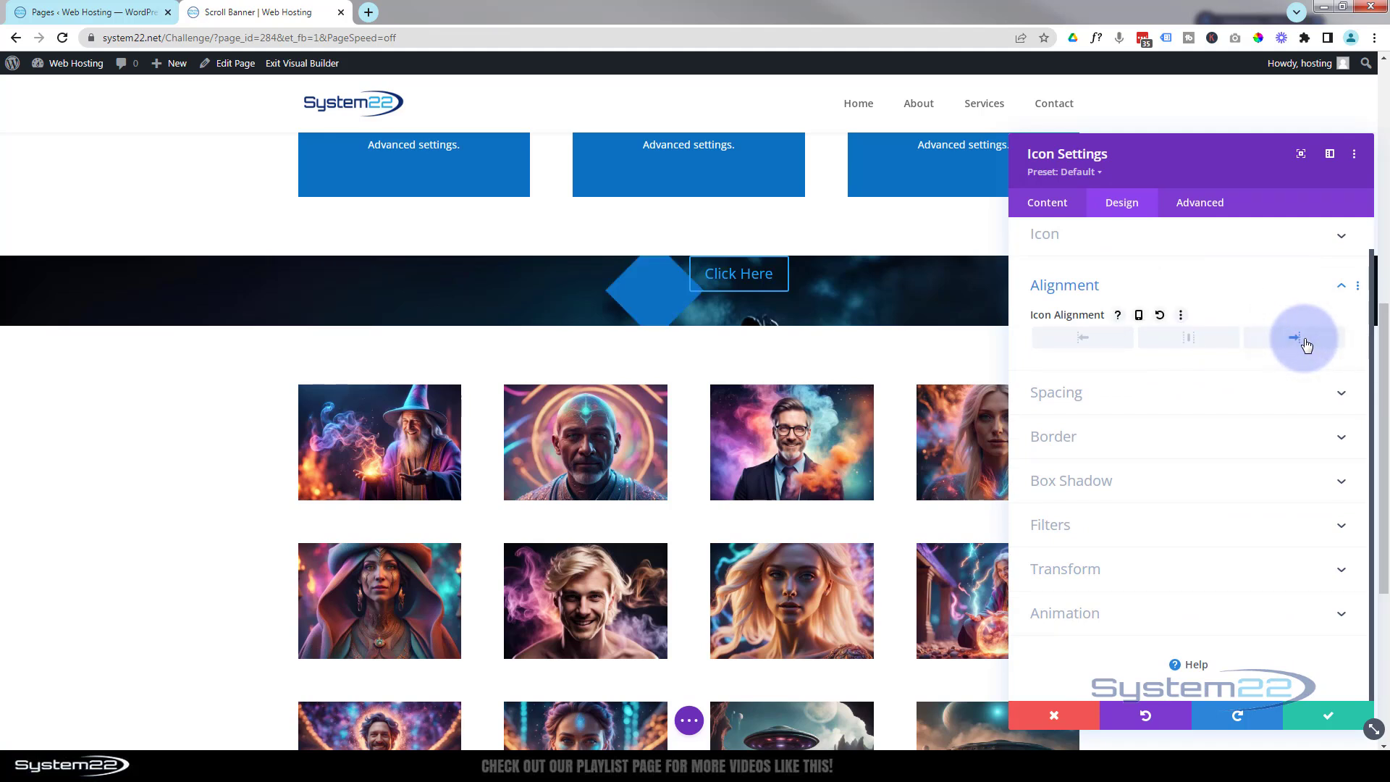
{"action": "left_click", "coordinate": [1335, 720]}
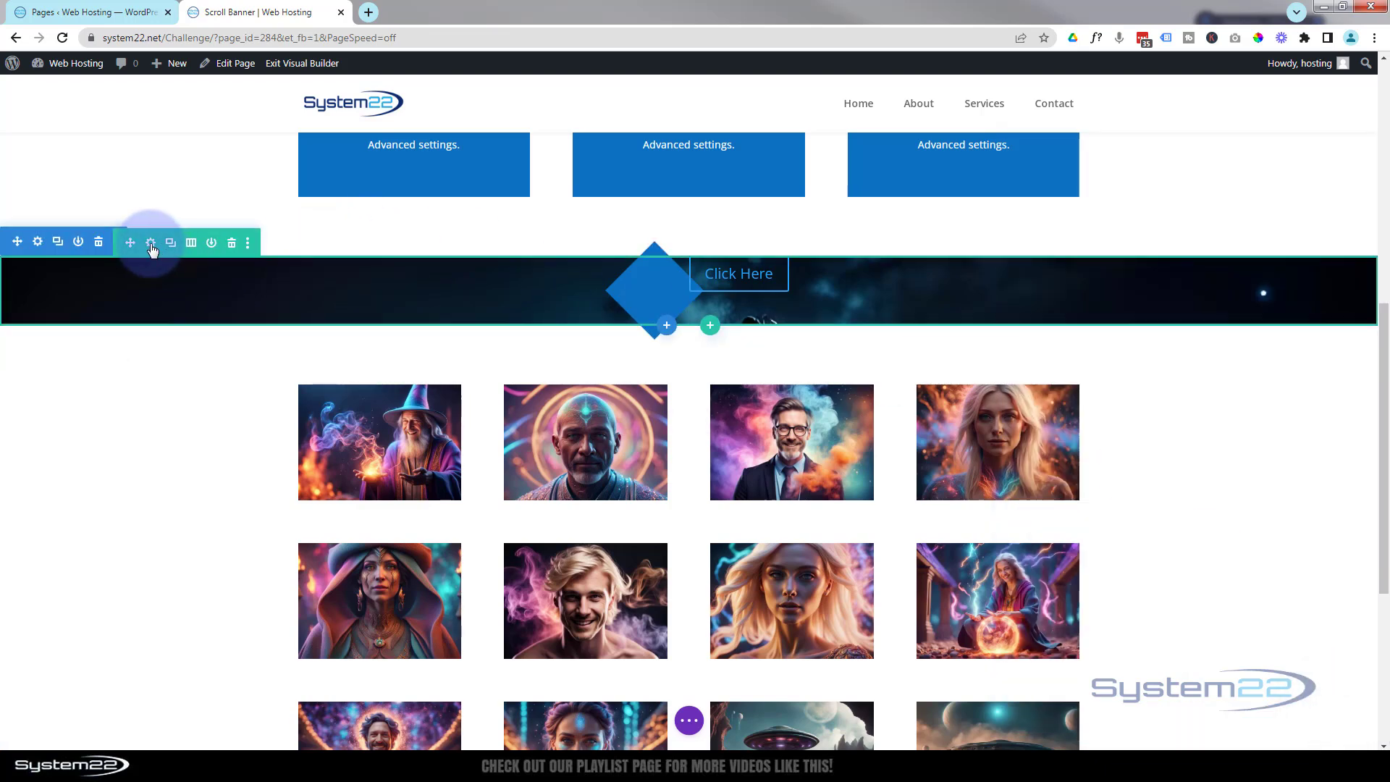
Give the banner row's first column the saved blue #0c71c3 background color and save the column and row settings
{"action": "left_click", "coordinate": [150, 247]}
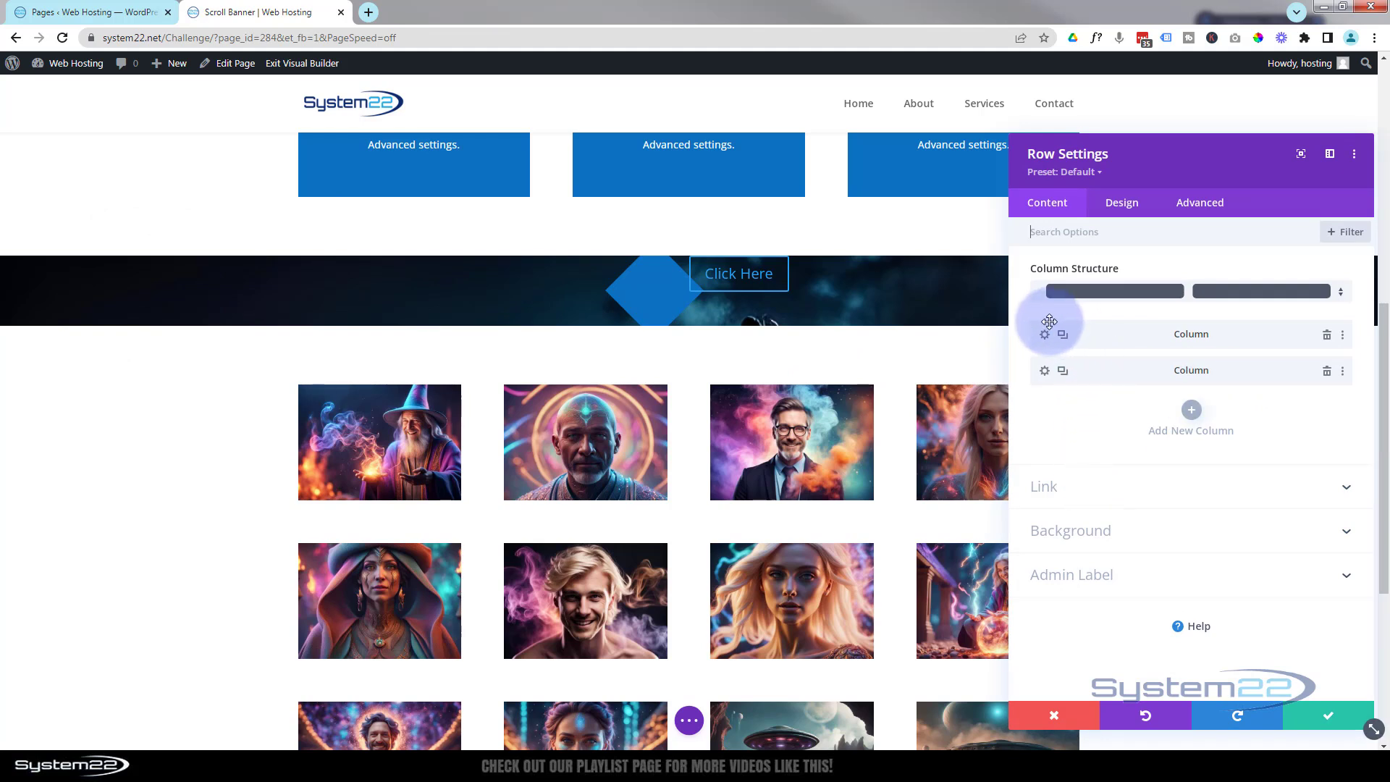
{"action": "left_click", "coordinate": [1044, 336]}
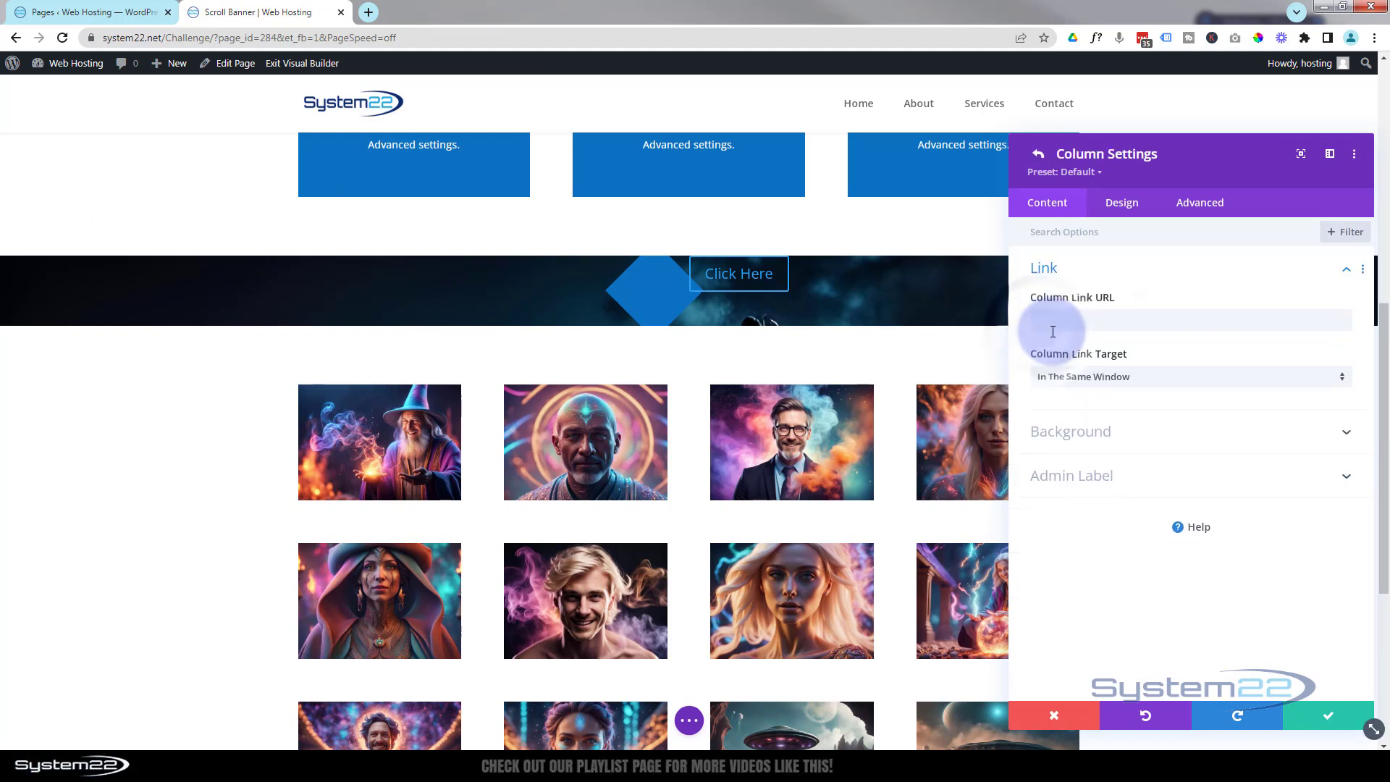
{"action": "left_click", "coordinate": [1138, 433]}
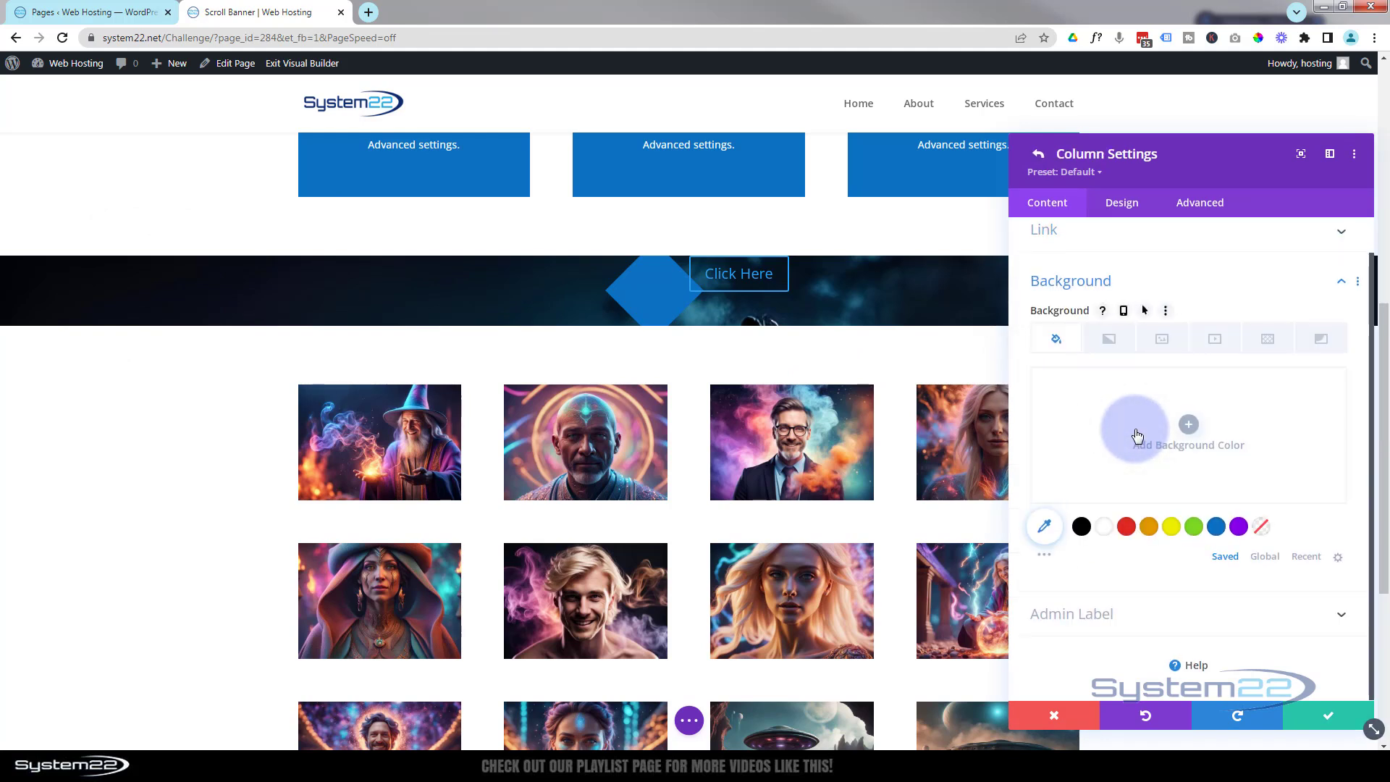
{"action": "left_click", "coordinate": [1217, 534]}
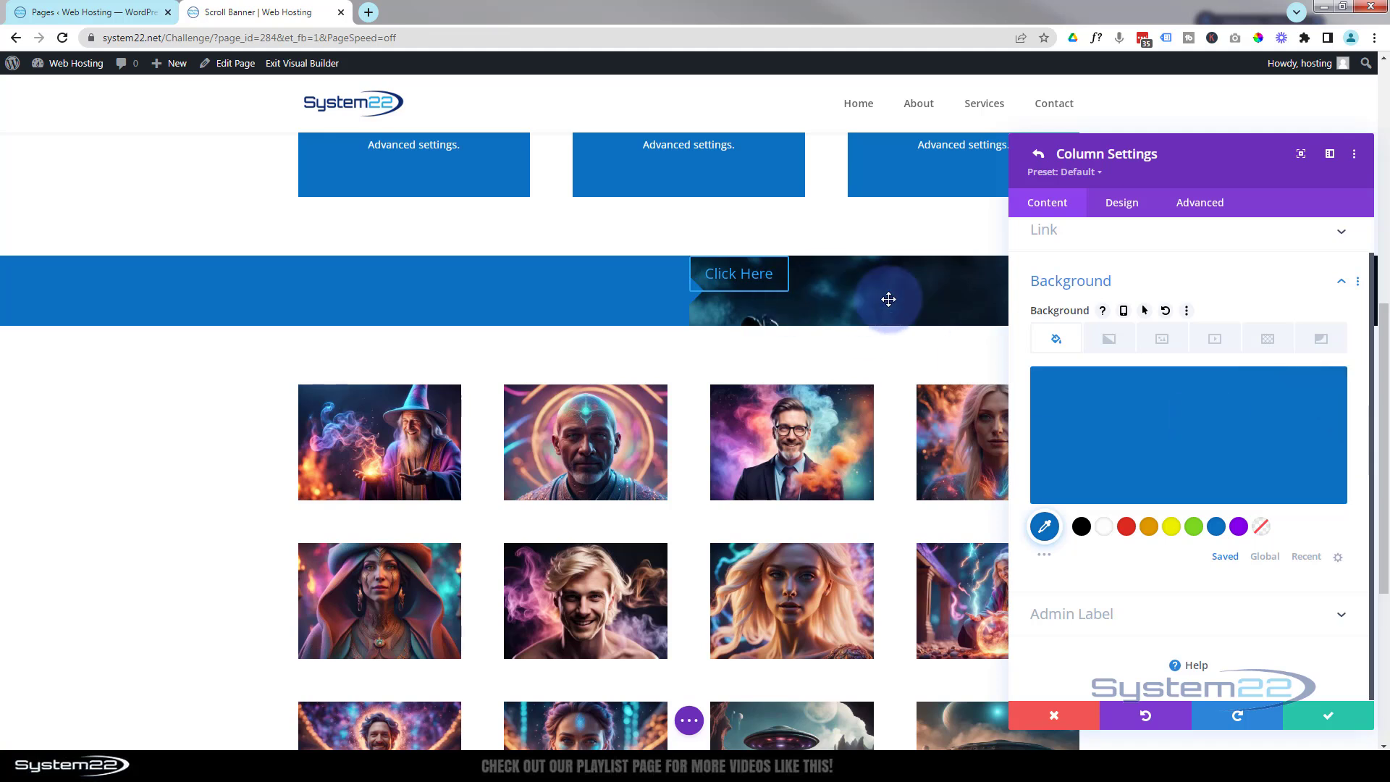
{"action": "left_click", "coordinate": [1338, 722]}
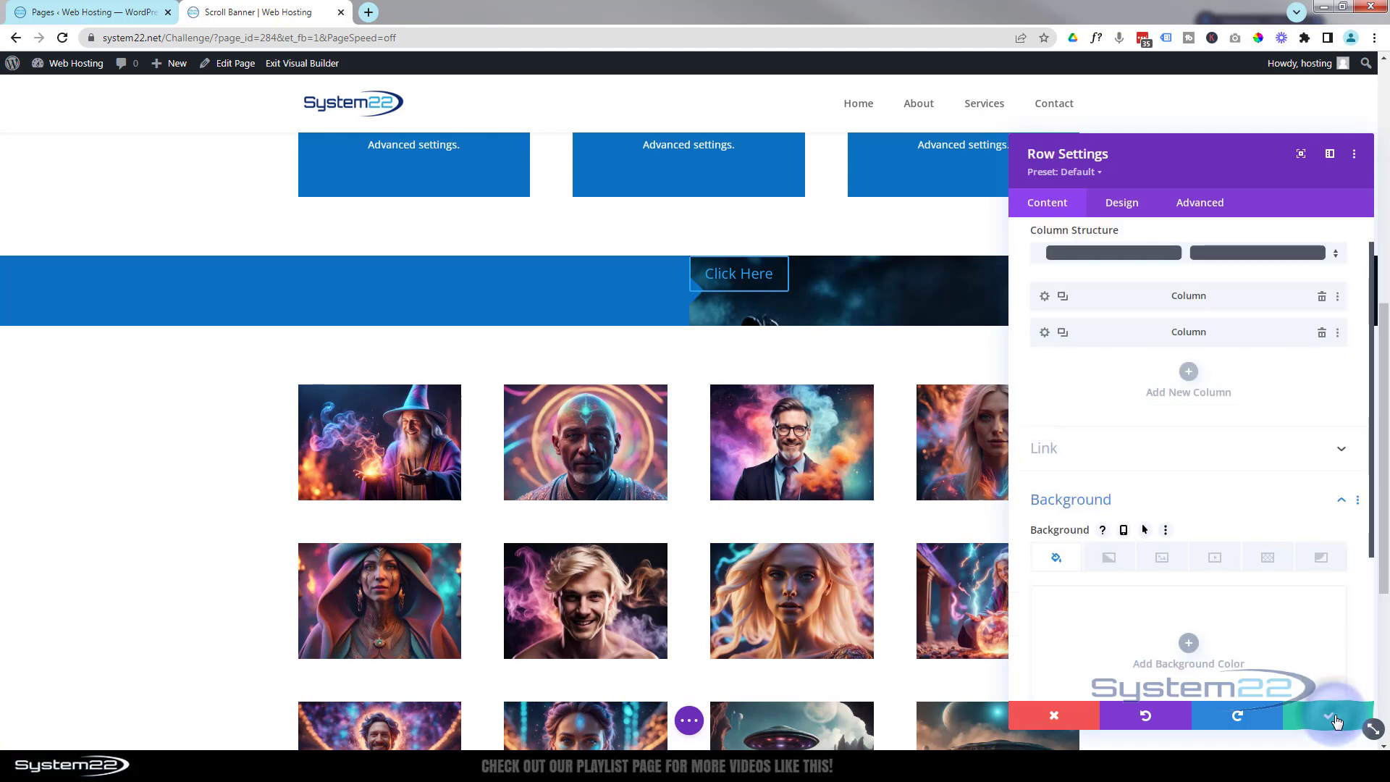
{"action": "left_click", "coordinate": [1354, 722]}
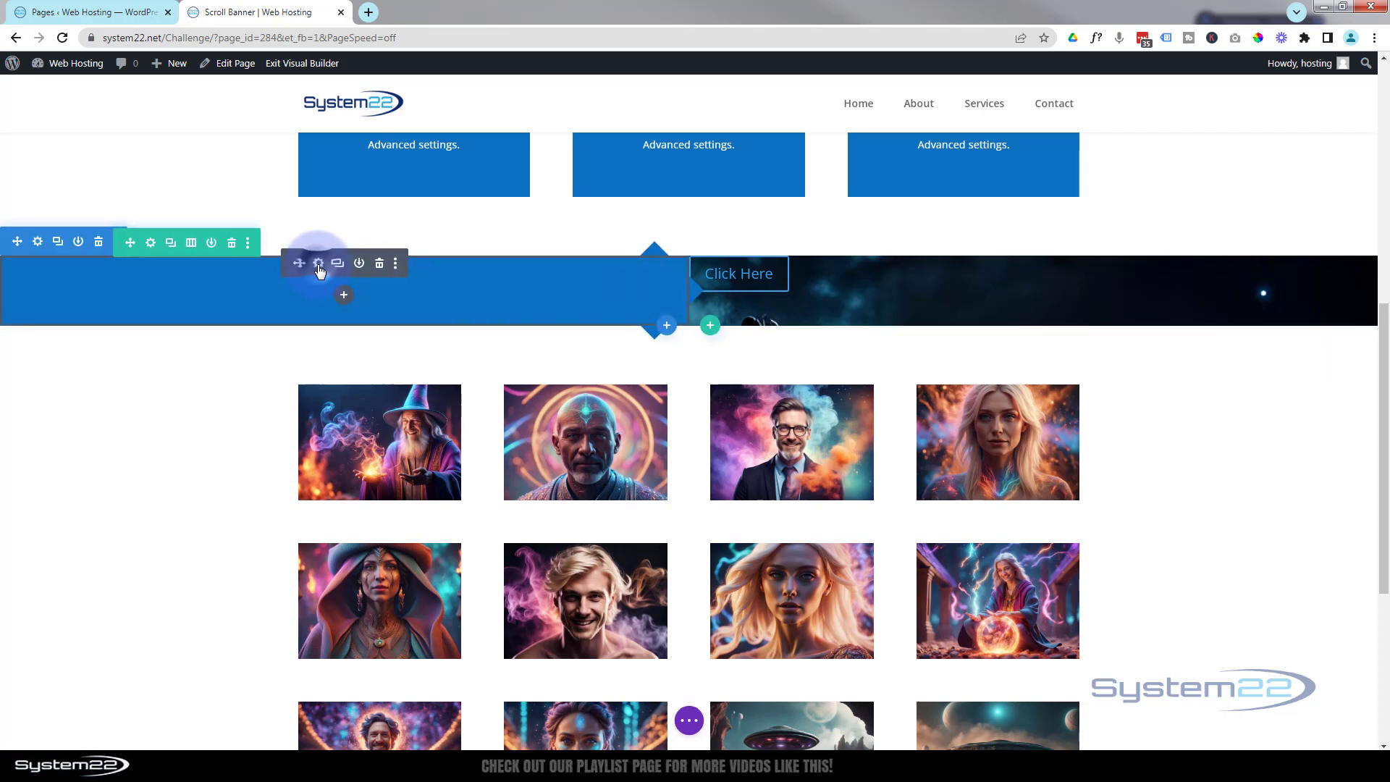
Set the Icon module's right margin to -50px and save the module settings
{"action": "left_click", "coordinate": [319, 265]}
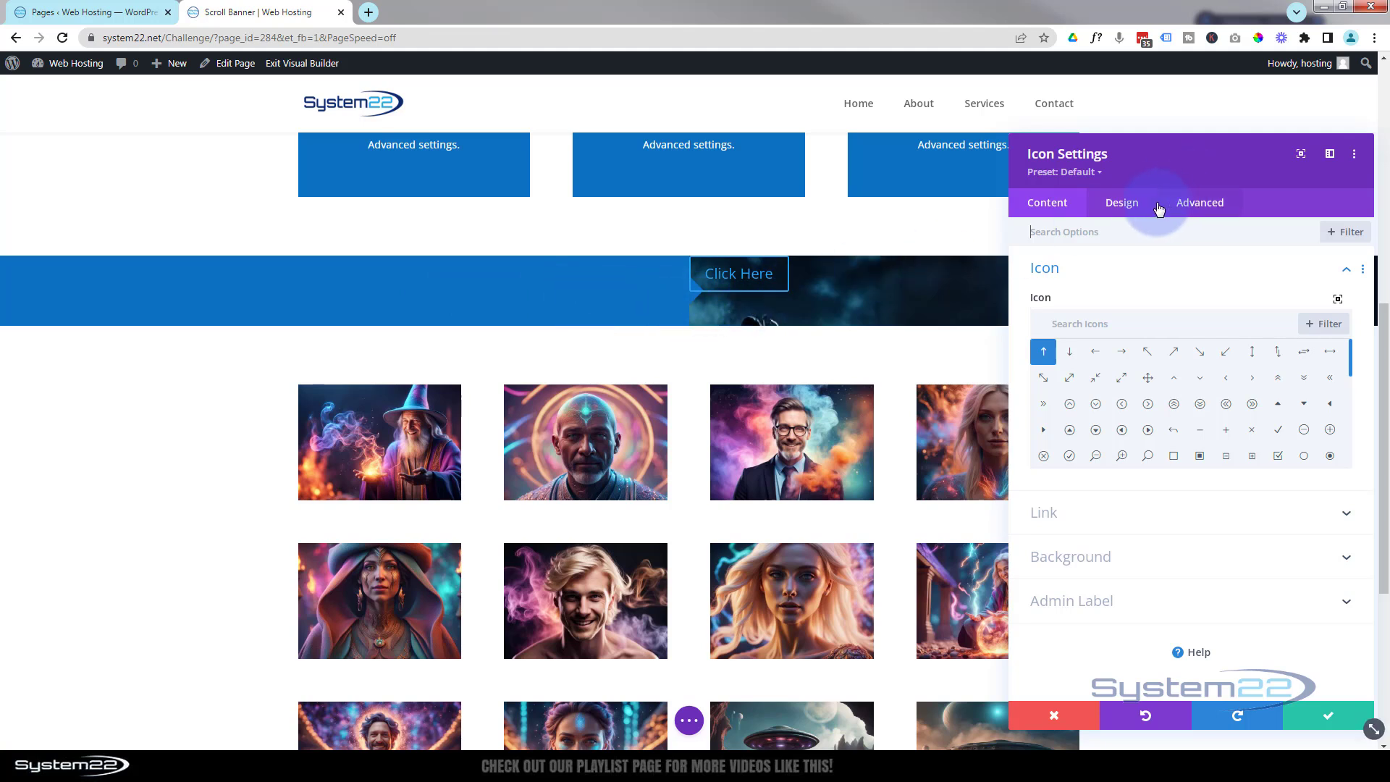
{"action": "left_click", "coordinate": [1134, 206]}
{"action": "left_click", "coordinate": [1154, 357]}
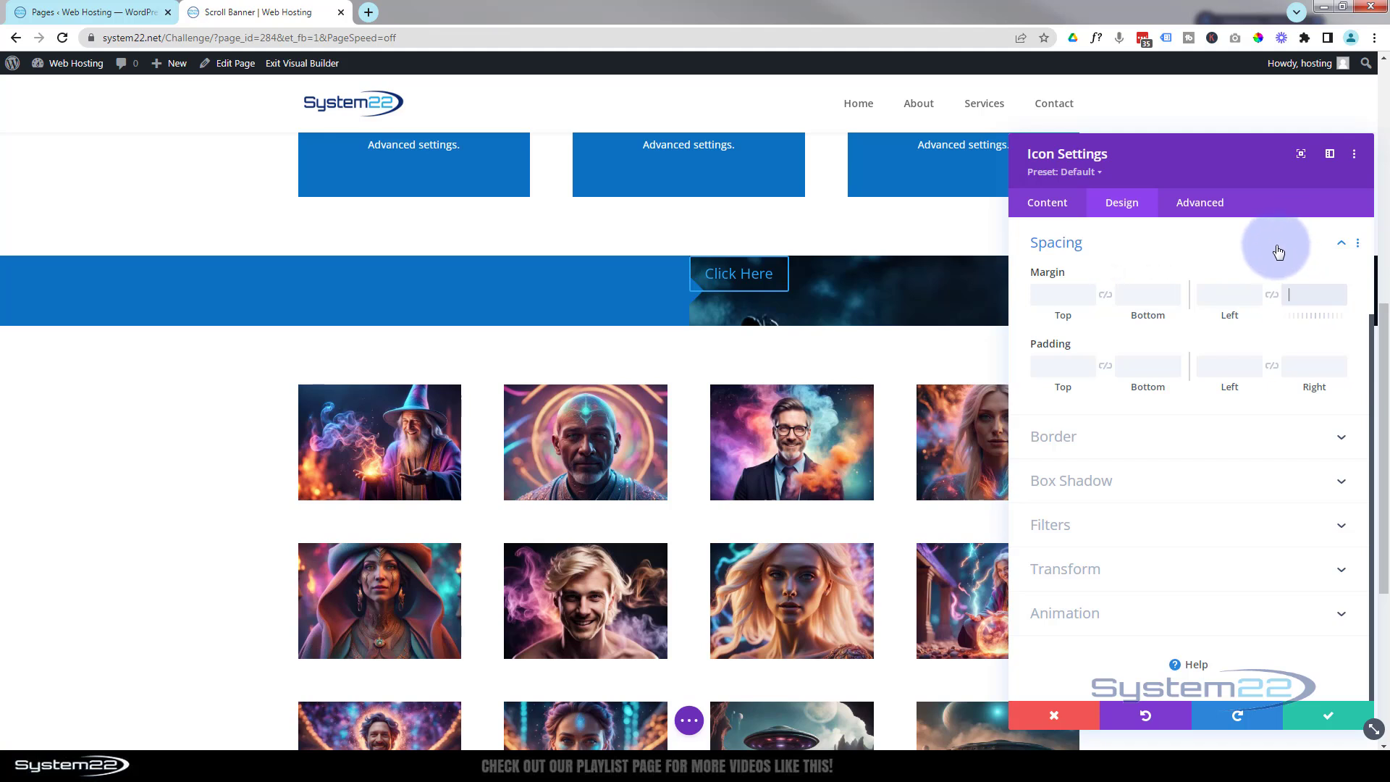
{"action": "type", "text": "-50px"}
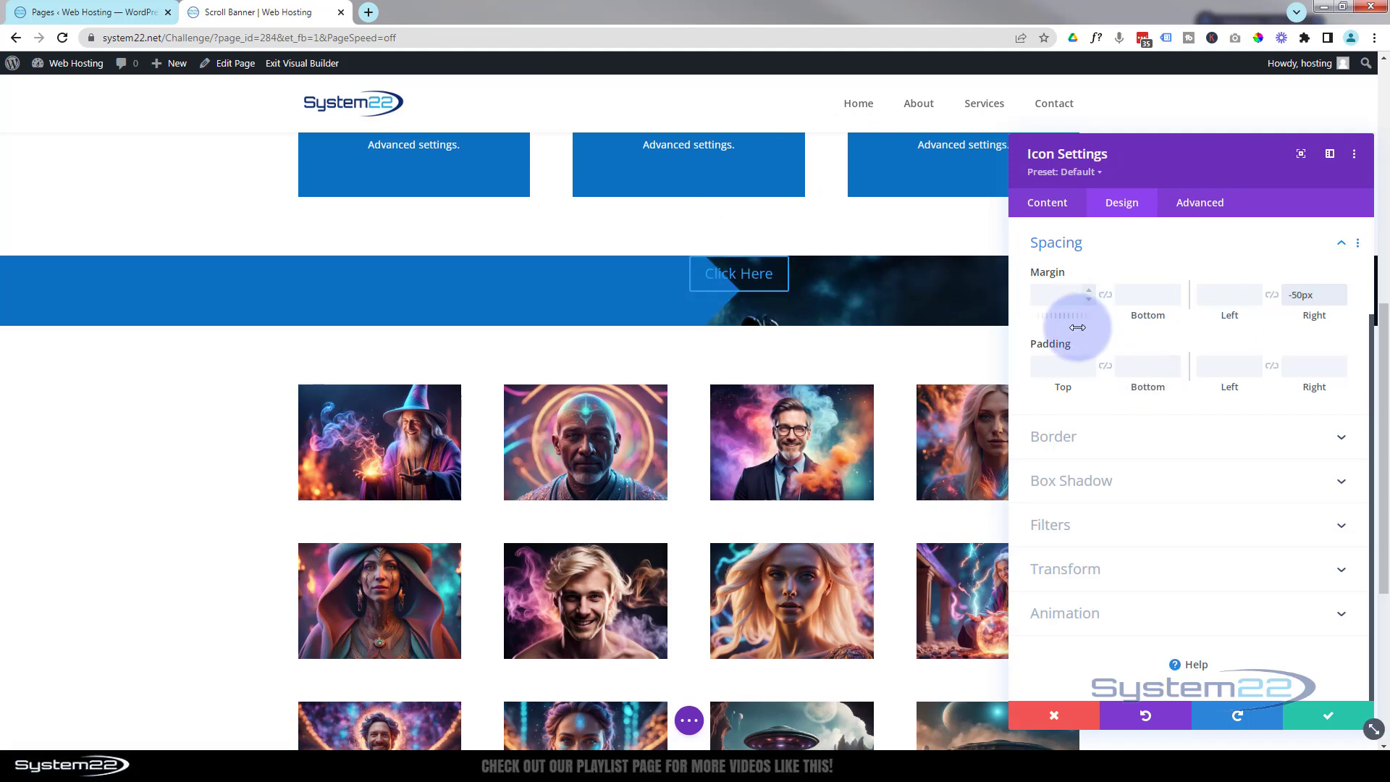
{"action": "left_click", "coordinate": [1315, 717]}
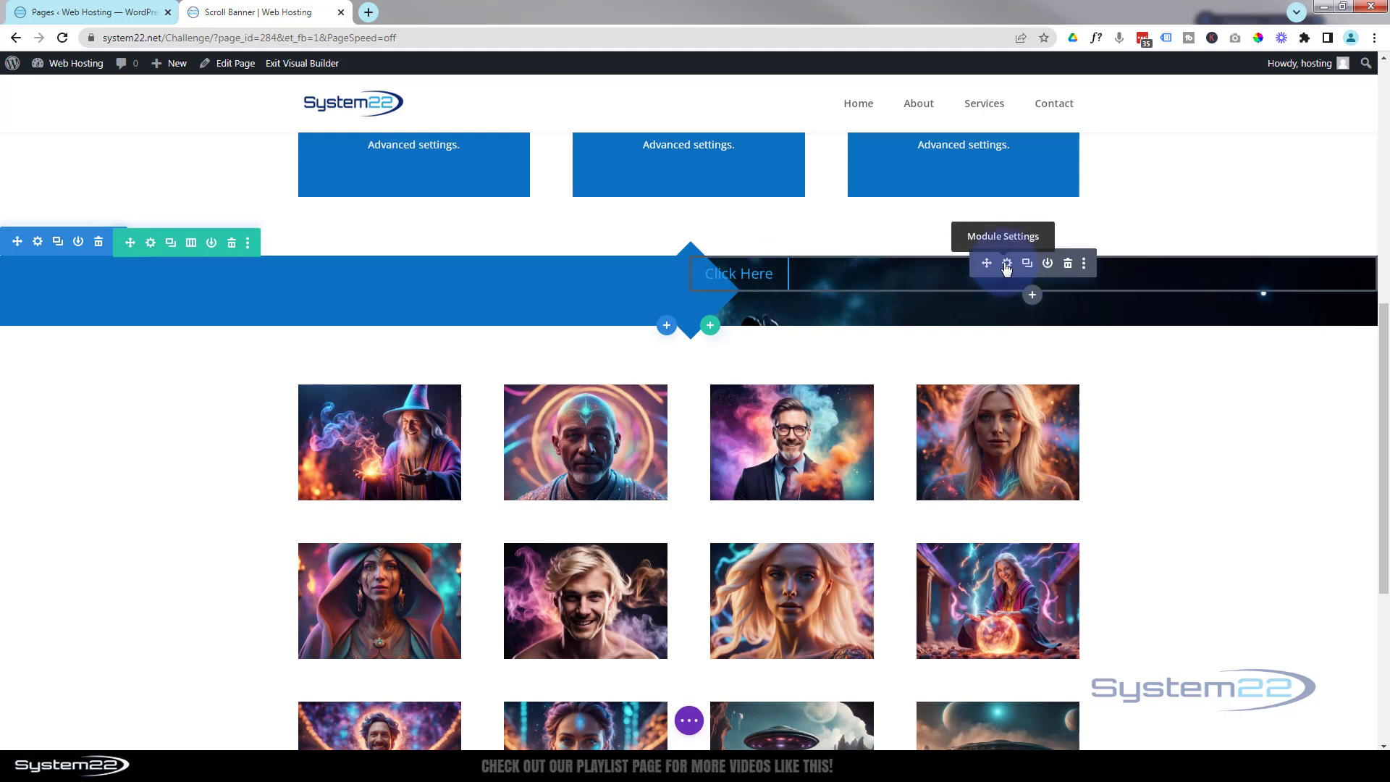
Change the second column's button text to Start Learning Today and set its link URL to #
{"action": "left_click", "coordinate": [1006, 265]}
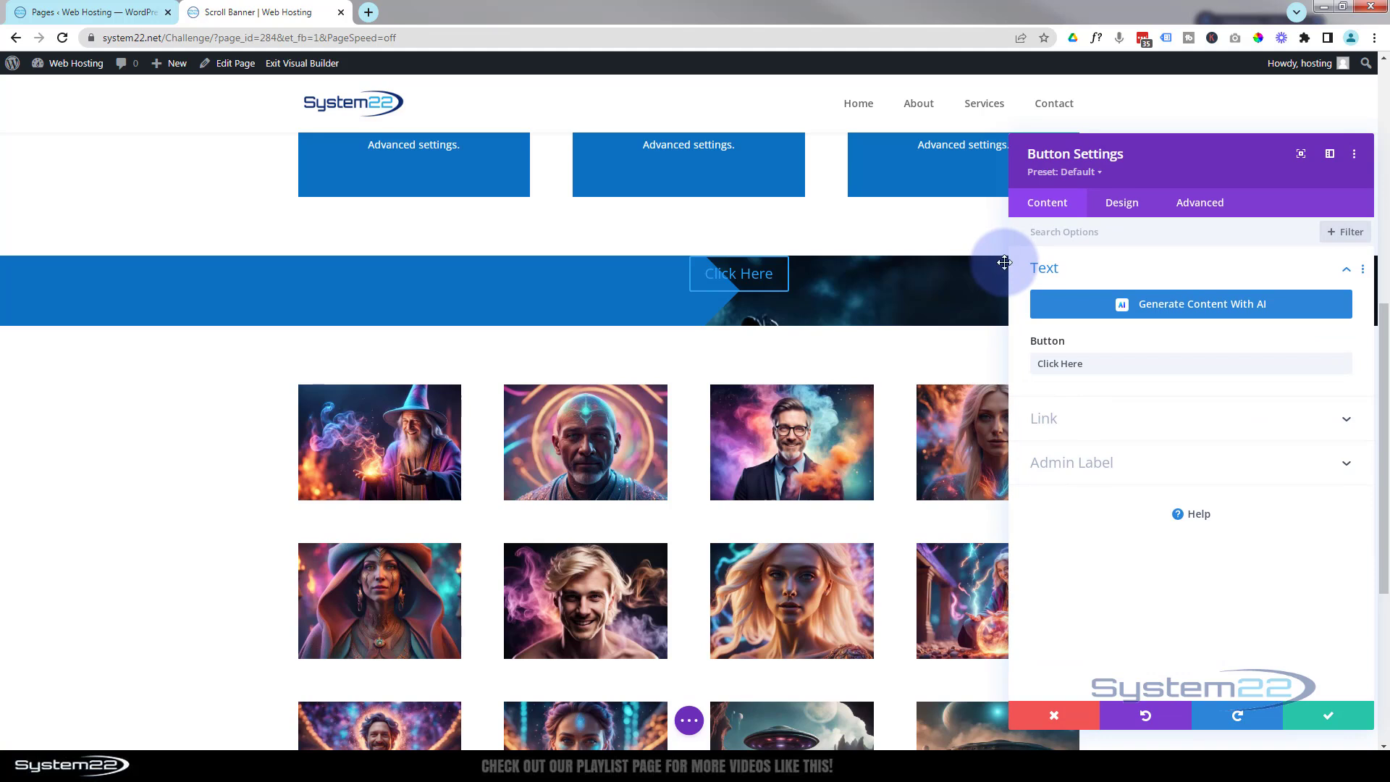
{"action": "type", "text": "Start Le"}
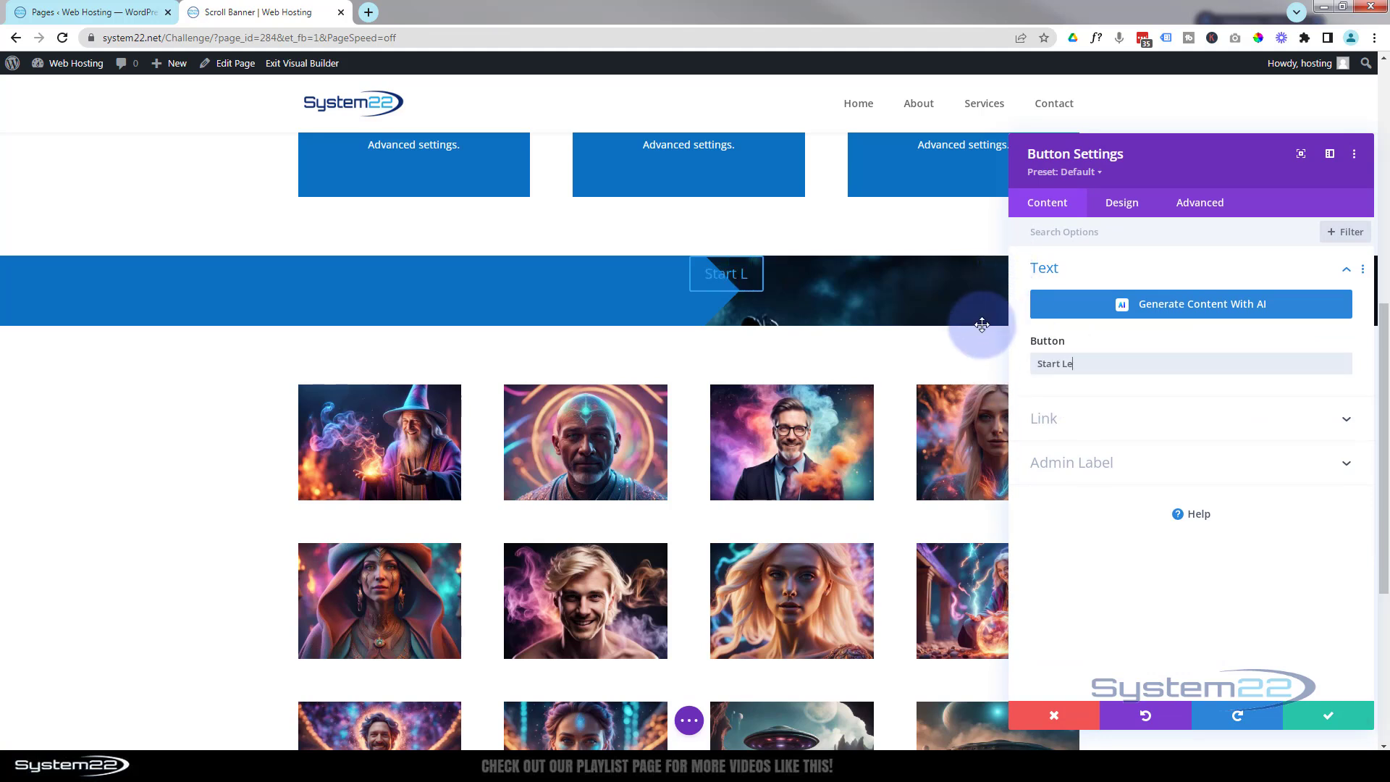
{"action": "type", "text": "arning Today"}
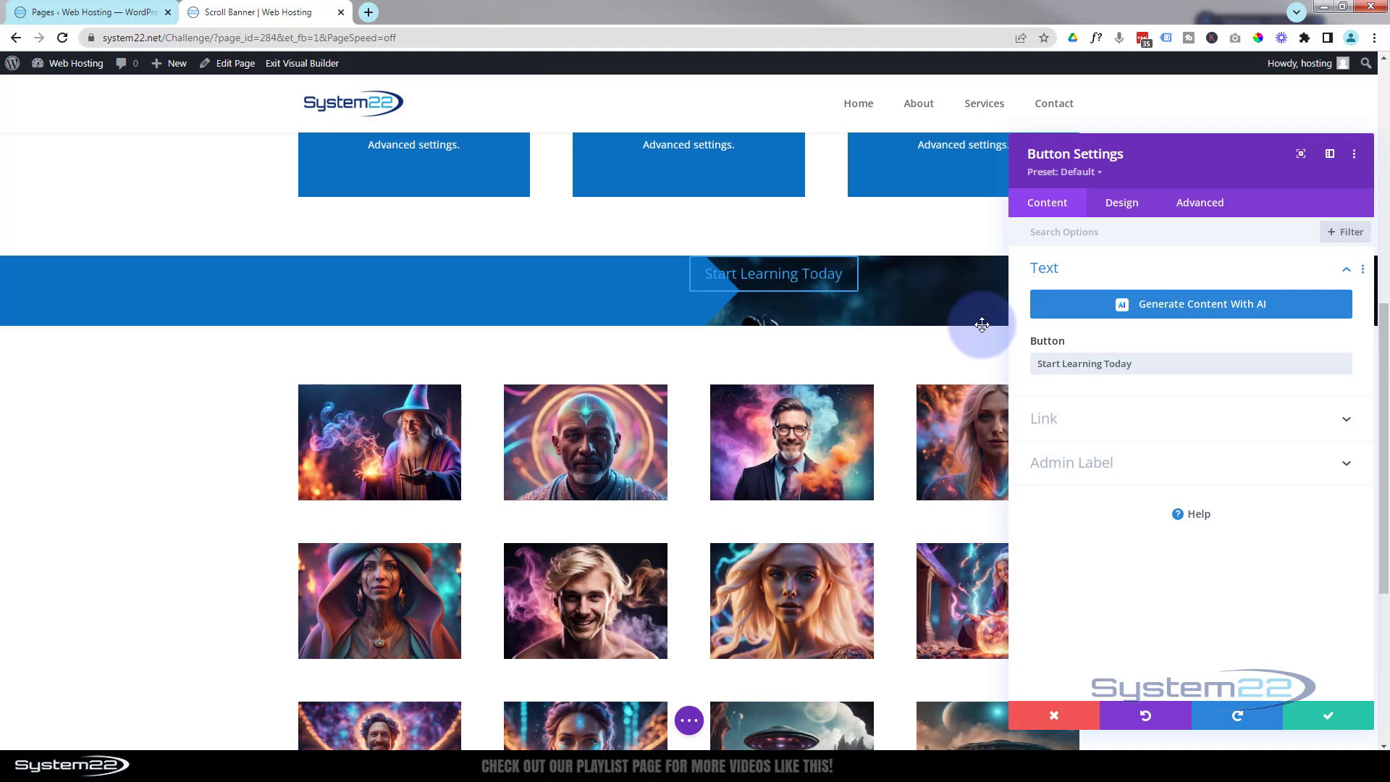
{"action": "left_click", "coordinate": [1078, 421]}
{"action": "left_click", "coordinate": [1060, 374]}
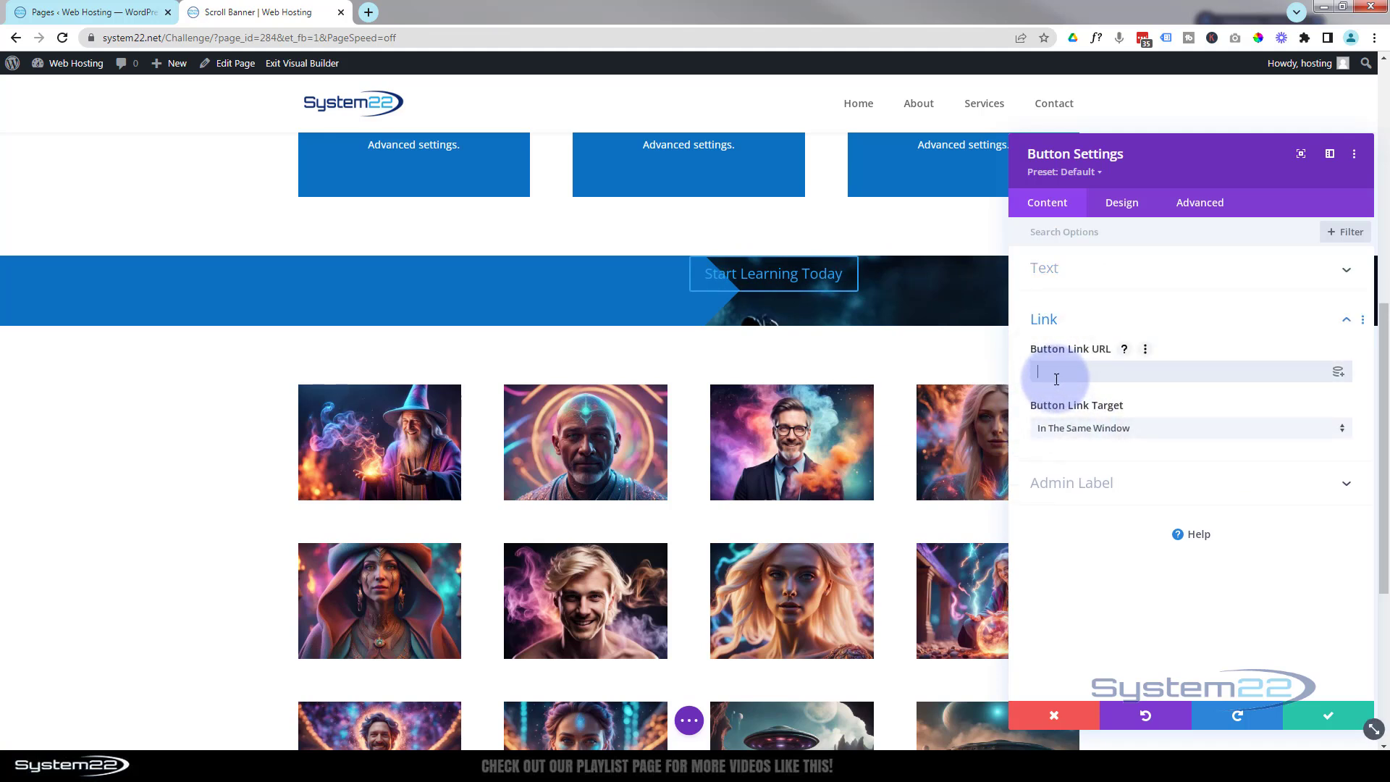
{"action": "type", "text": "#"}
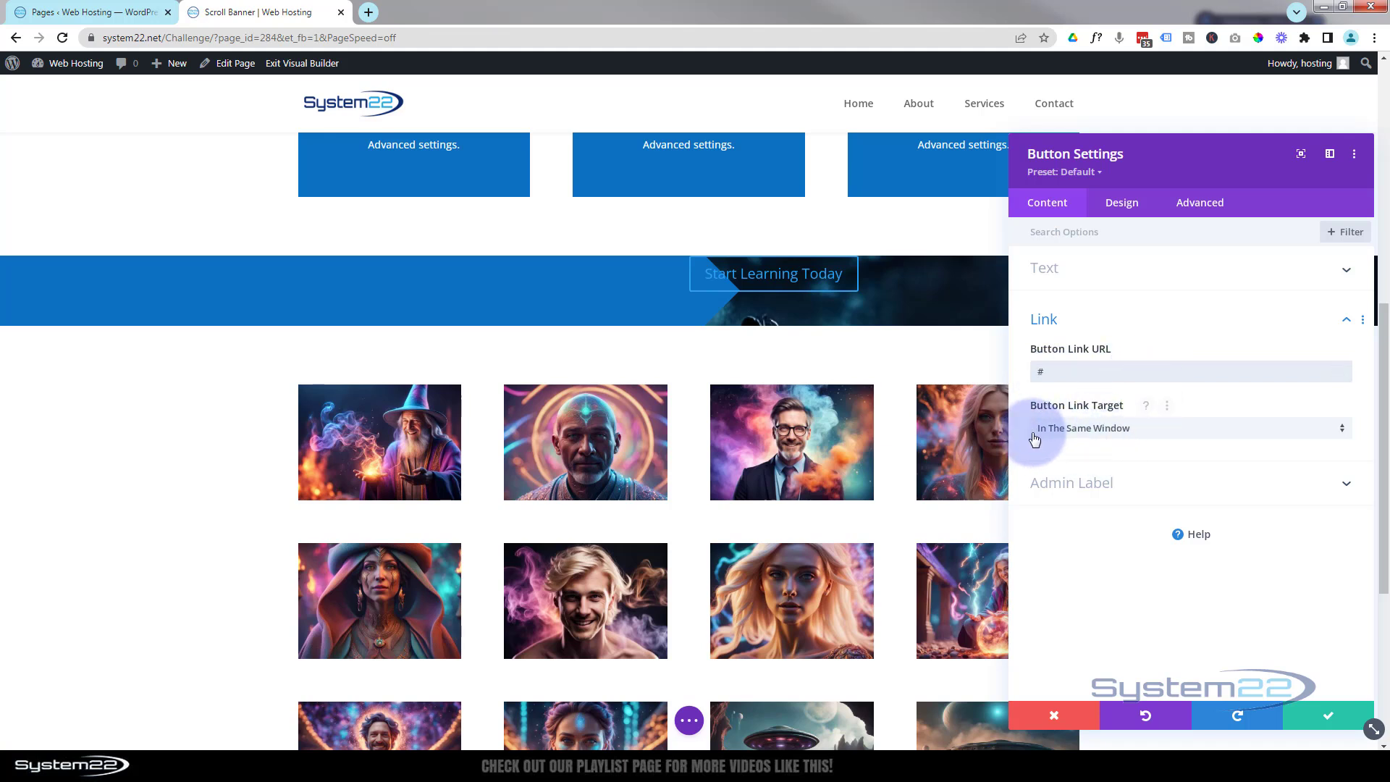
{"action": "left_click", "coordinate": [1082, 431]}
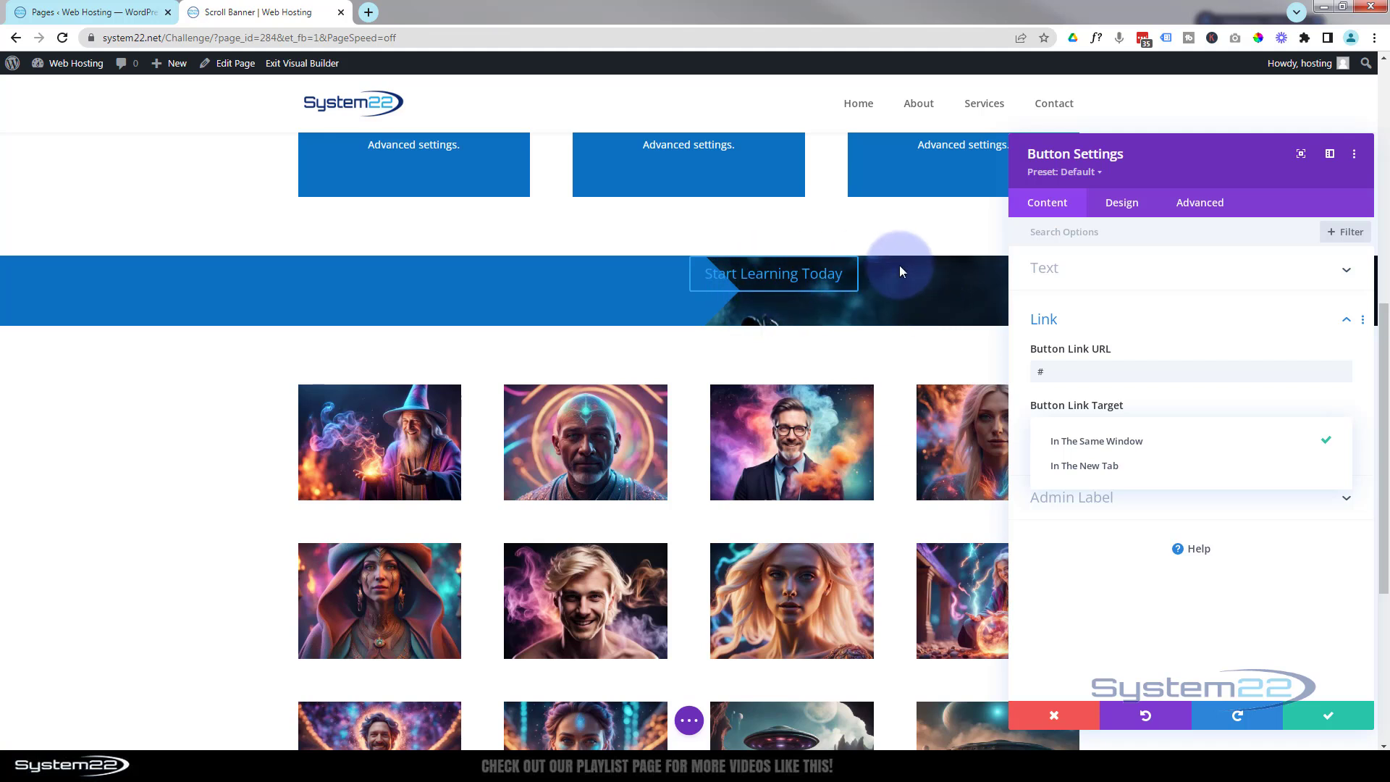
{"action": "left_click", "coordinate": [1124, 202]}
Enable custom styles for the Start Learning Today button and set its text color to white
{"action": "left_click", "coordinate": [1127, 206]}
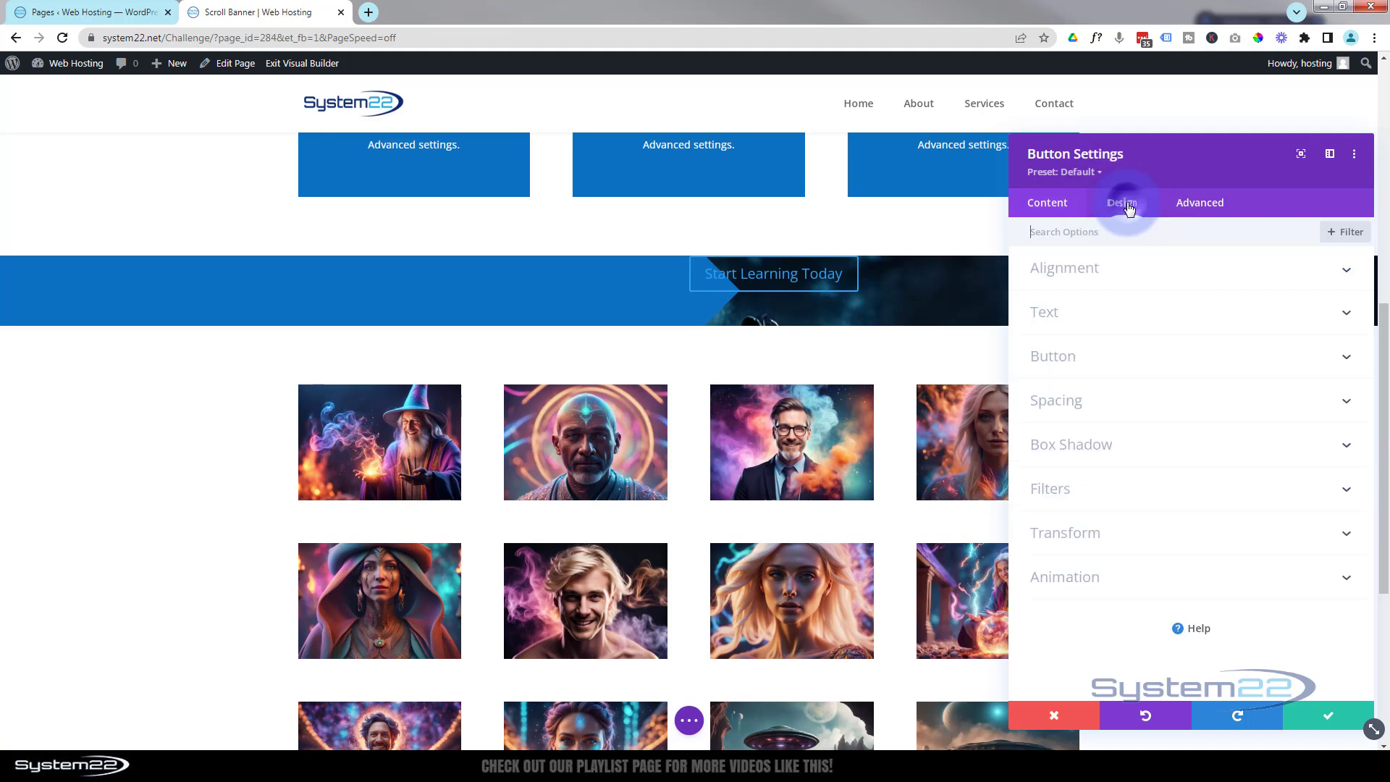
{"action": "left_click", "coordinate": [1120, 355]}
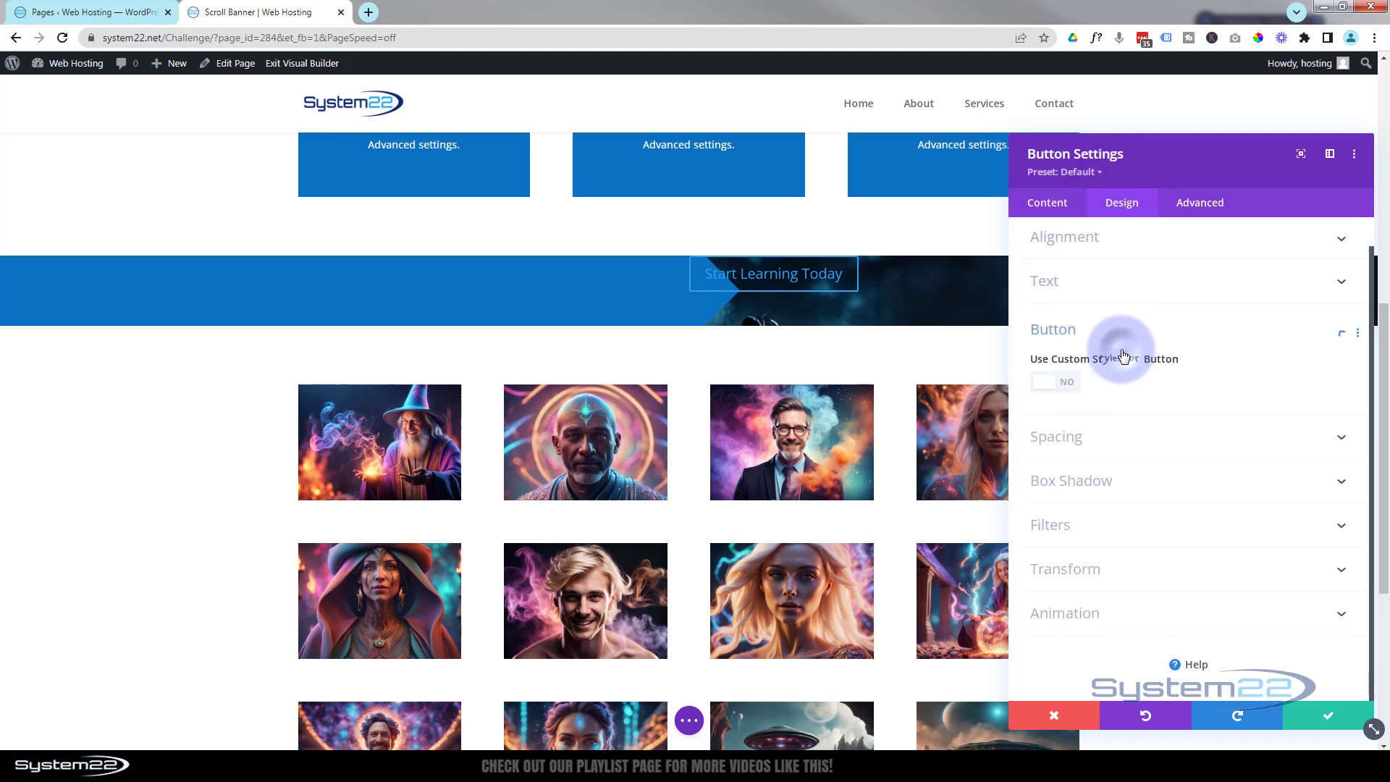
{"action": "left_click", "coordinate": [1069, 392]}
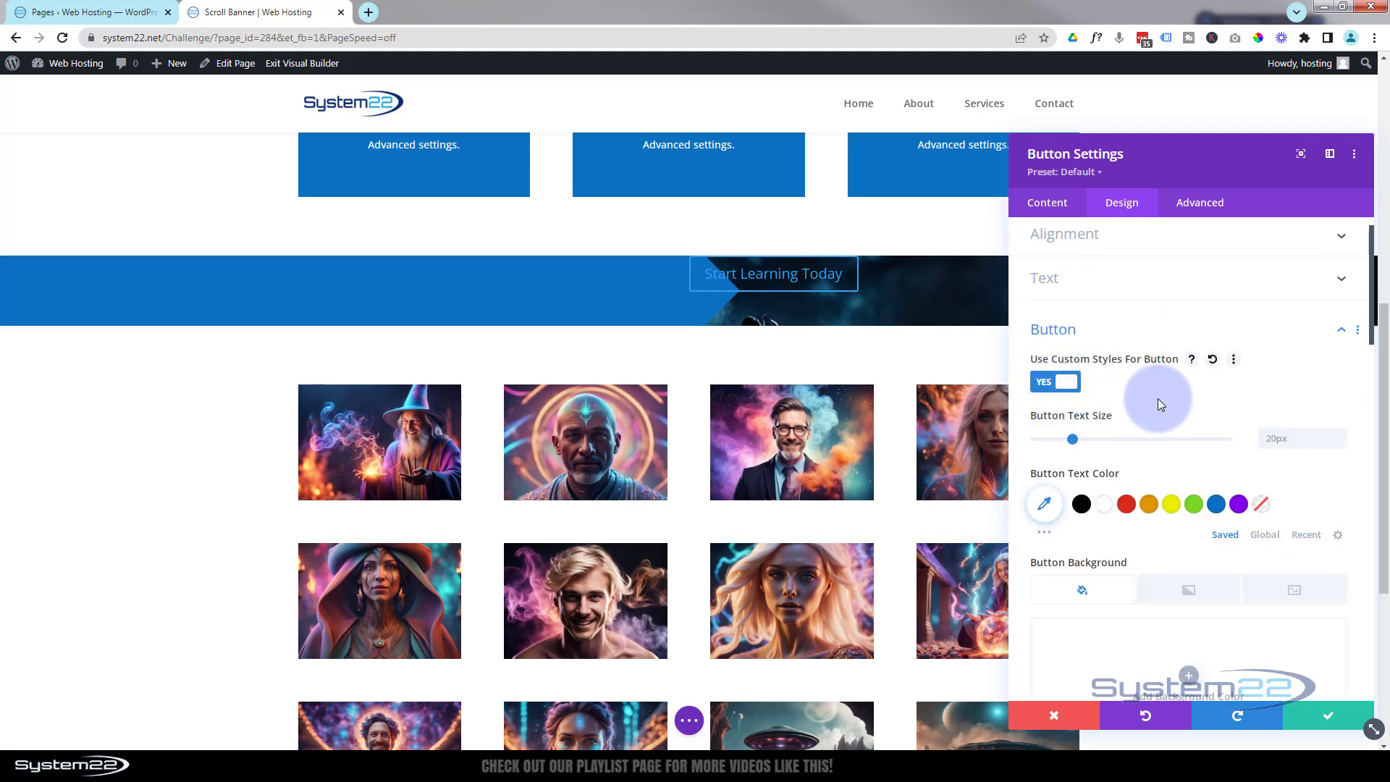
{"action": "scroll", "coordinate": [1158, 398], "scroll_direction": "down", "scroll_amount": 1}
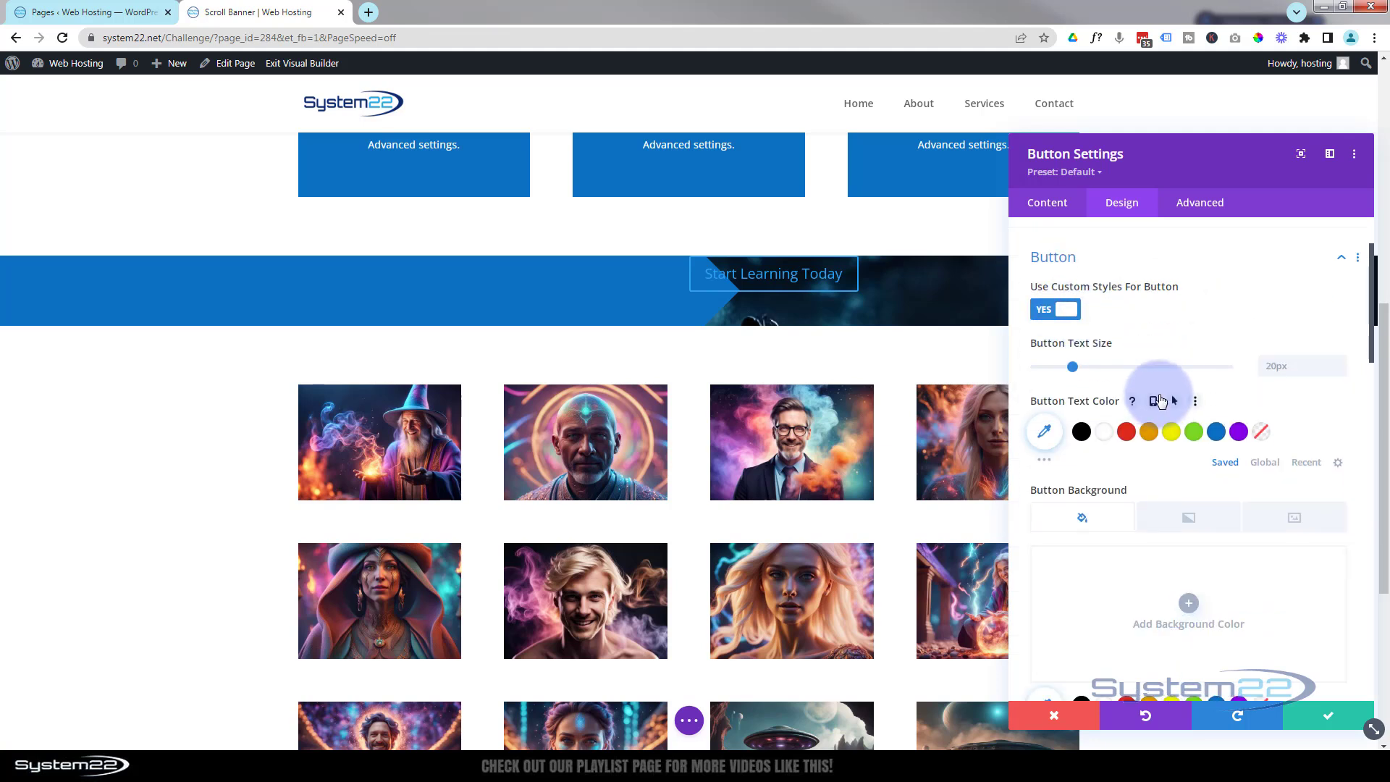
{"action": "left_click", "coordinate": [1103, 433]}
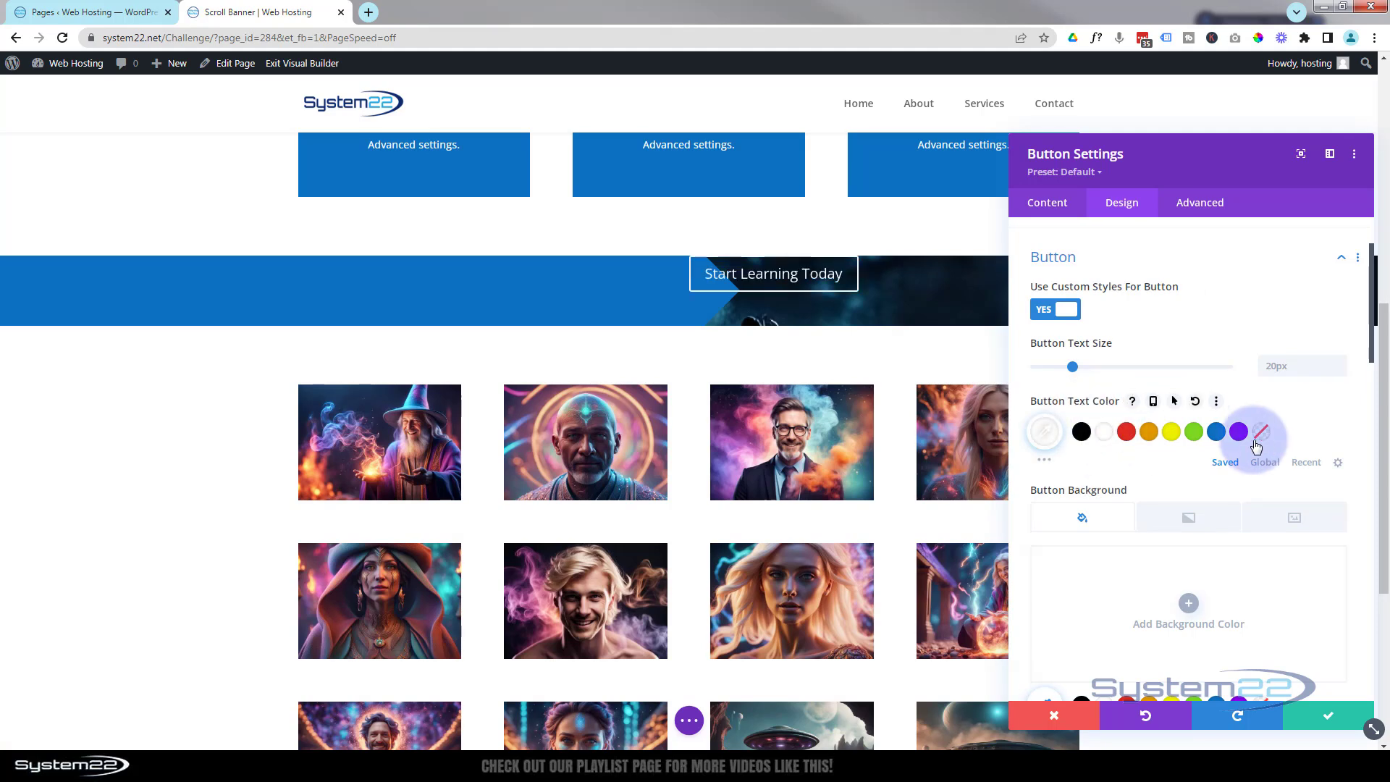
Give the button the saved blue #0c71c3 background with lowered opacity and a white border color
{"action": "scroll", "coordinate": [1237, 449], "scroll_direction": "down", "scroll_amount": 3}
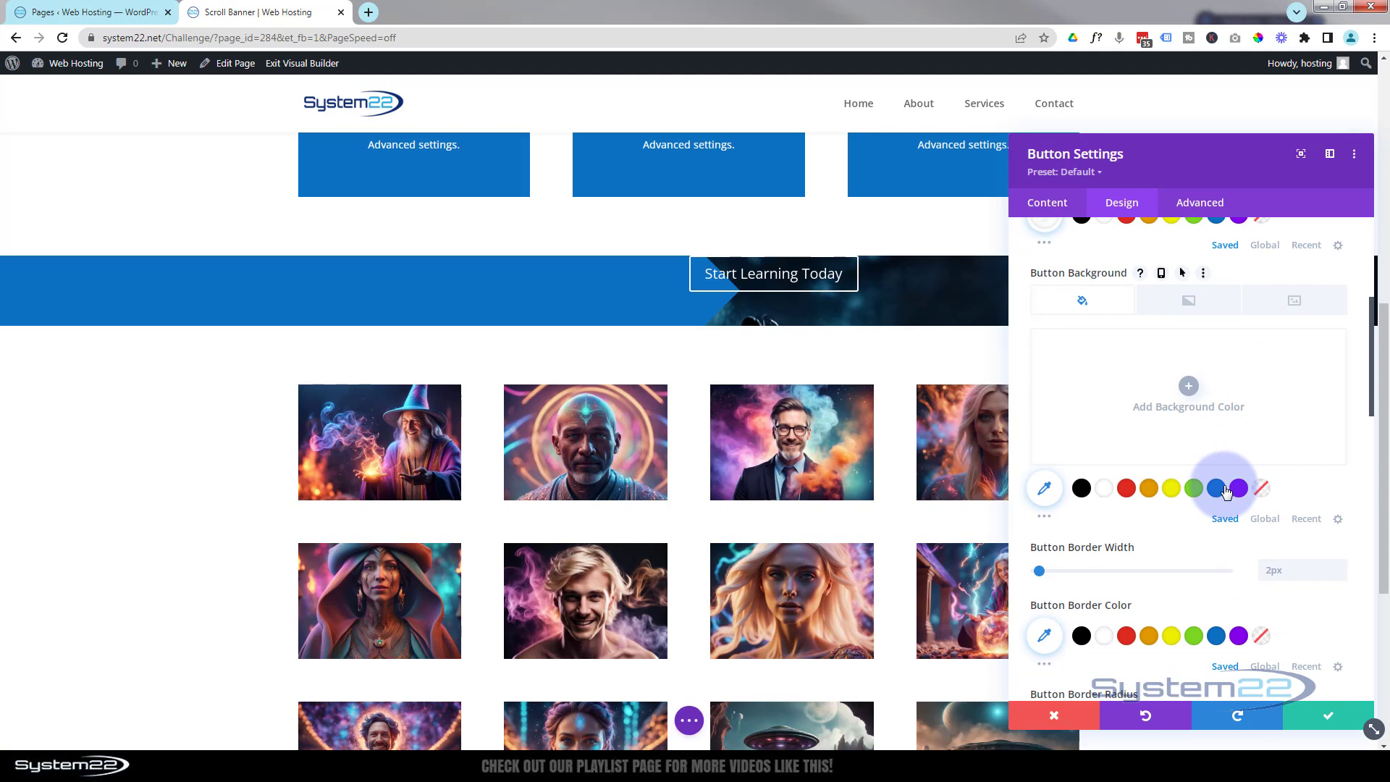
{"action": "left_click", "coordinate": [1218, 492]}
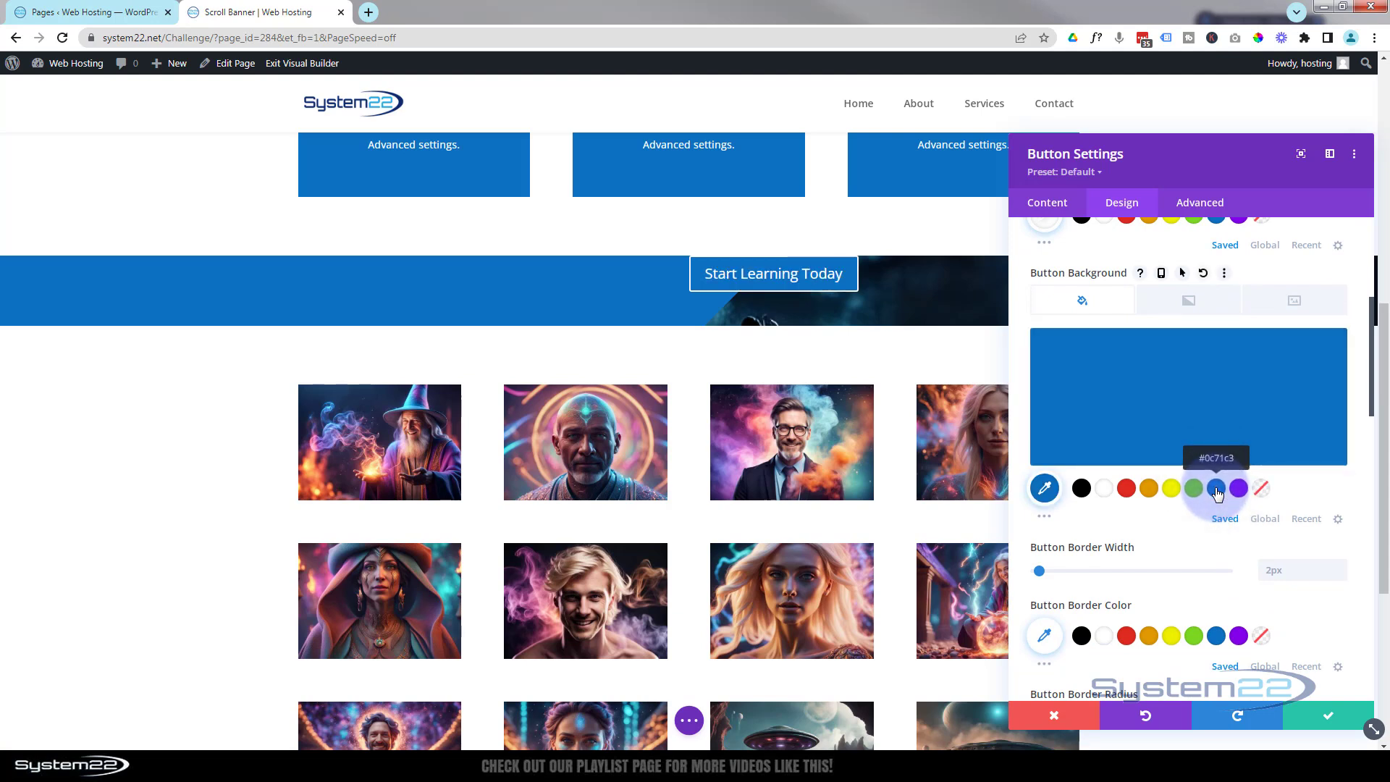
{"action": "left_click", "coordinate": [1231, 404]}
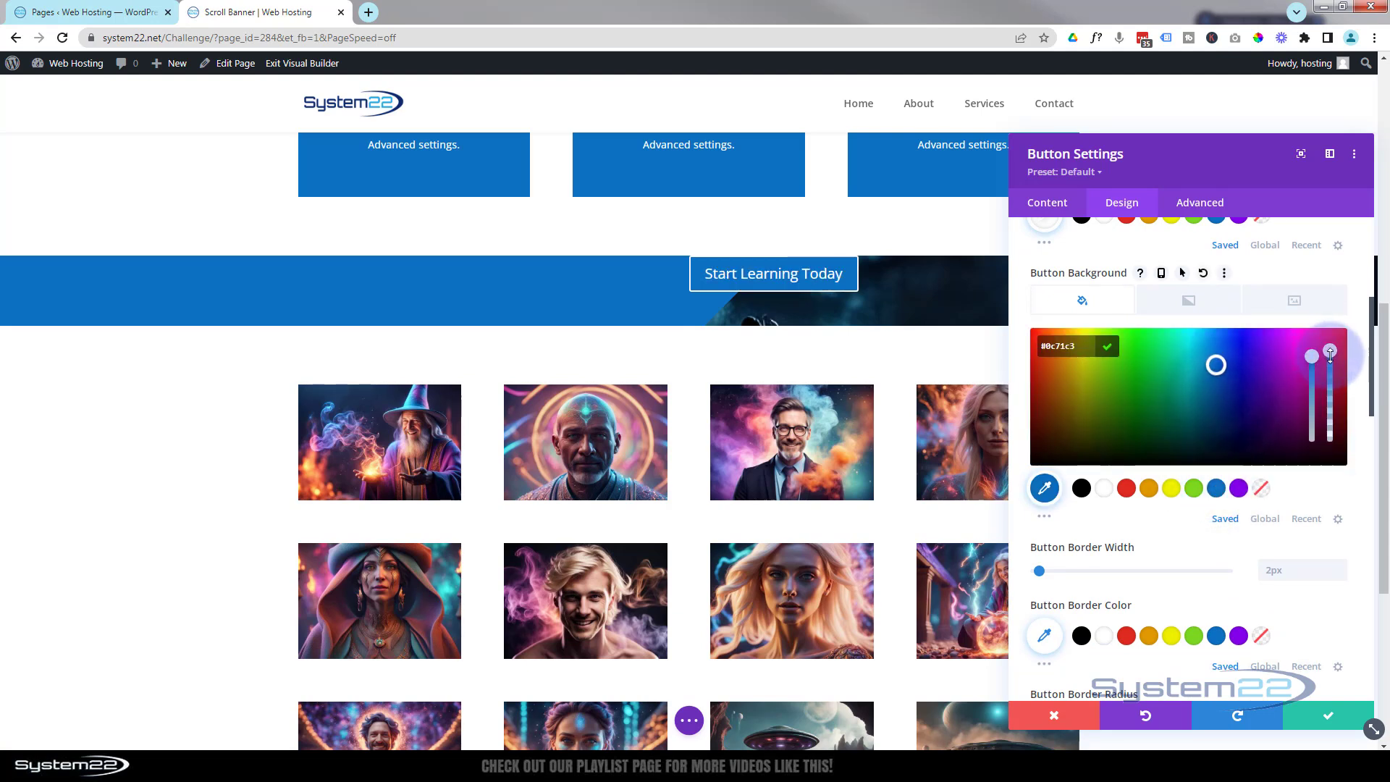
{"action": "left_click_drag", "start_coordinate": [1331, 353], "coordinate": [1333, 405]}
{"action": "scroll", "coordinate": [1208, 410], "scroll_direction": "down", "scroll_amount": 2}
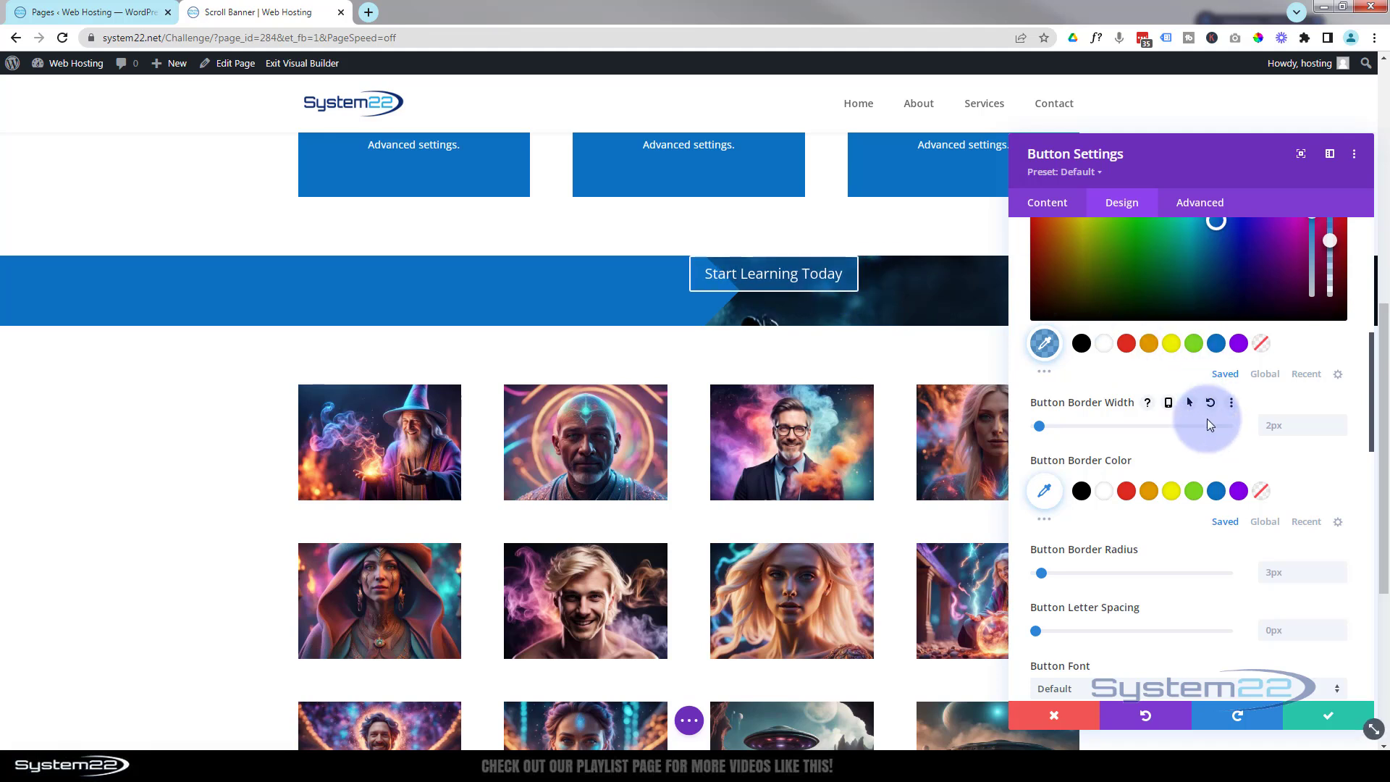
{"action": "left_click", "coordinate": [1105, 492]}
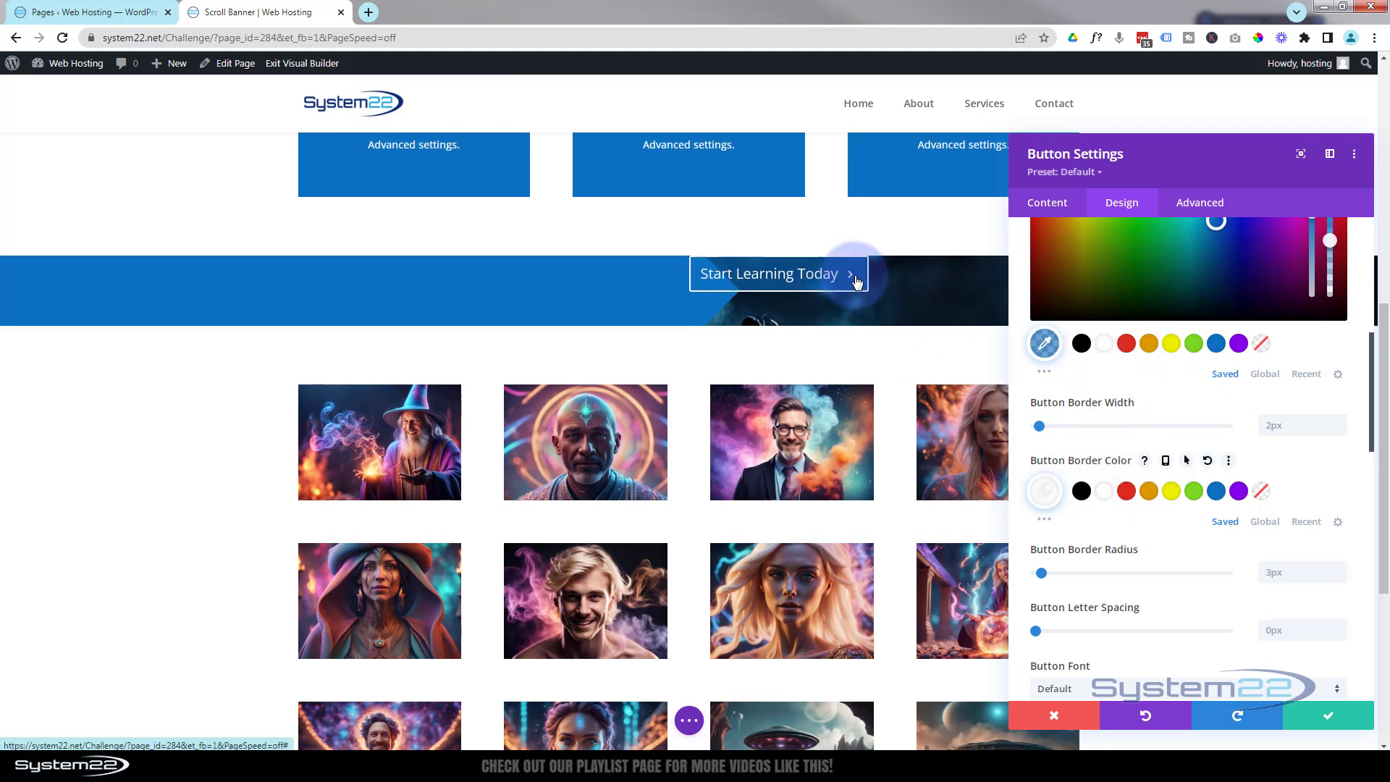
Switch the button's option to show its icon only on hover off and back on
{"action": "scroll", "coordinate": [1190, 467], "scroll_direction": "down", "scroll_amount": 6}
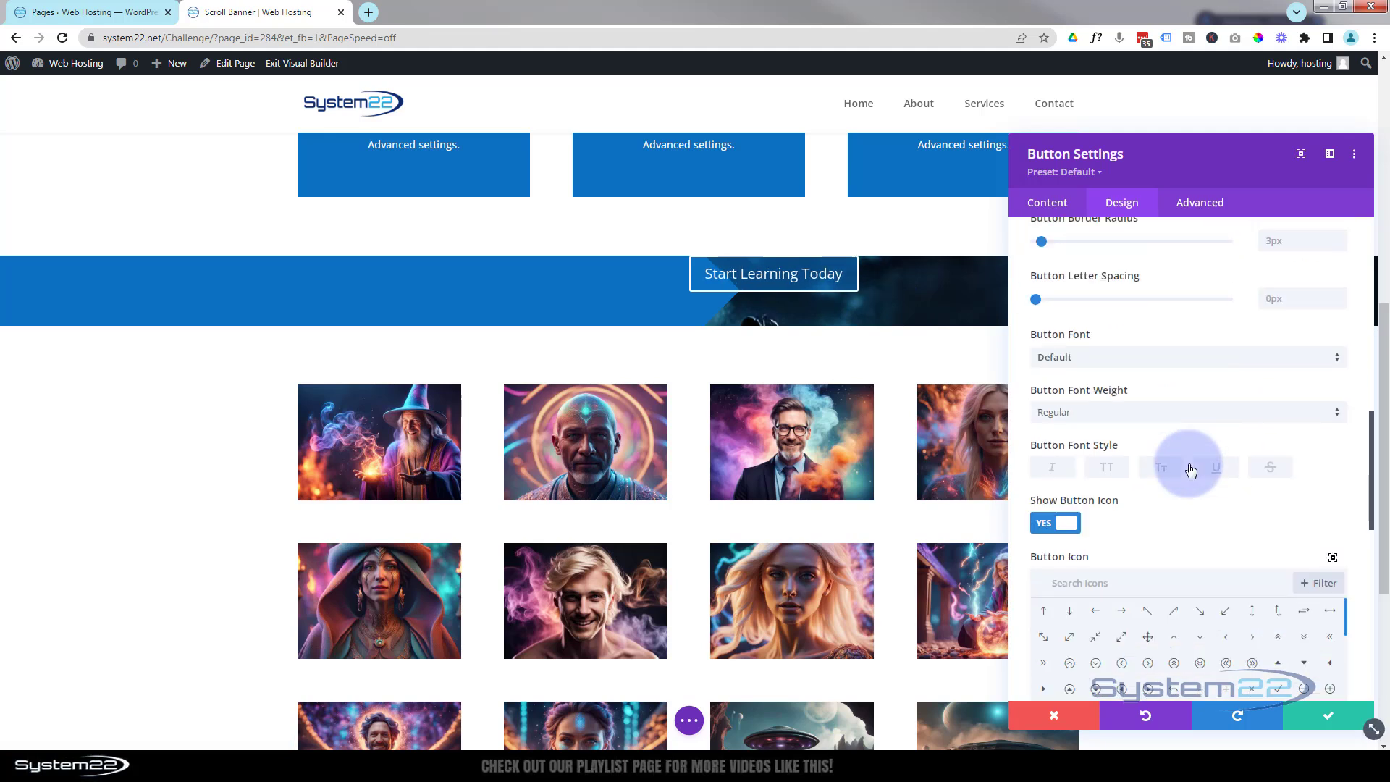
{"action": "scroll", "coordinate": [1190, 471], "scroll_direction": "down", "scroll_amount": 1}
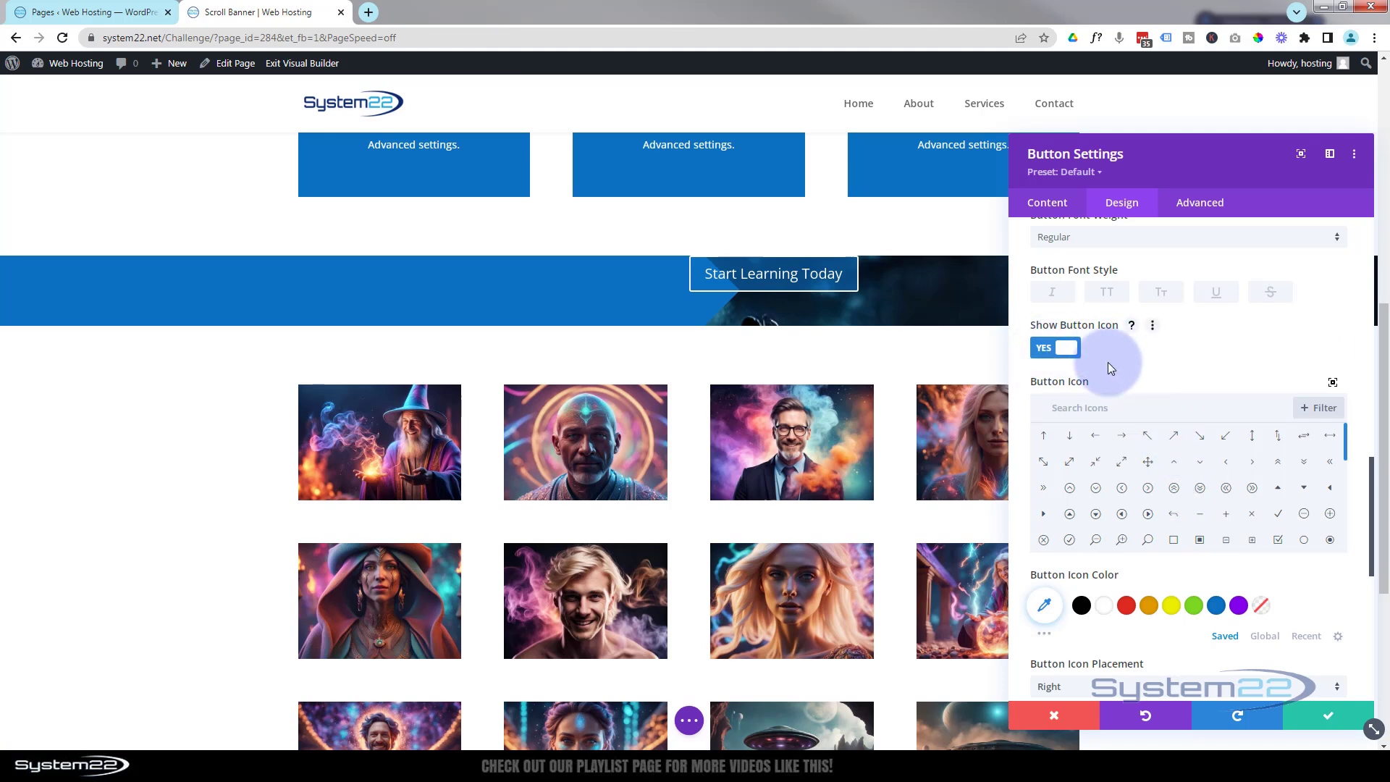
{"action": "scroll", "coordinate": [1108, 362], "scroll_direction": "down", "scroll_amount": 3}
{"action": "left_click", "coordinate": [1044, 603]}
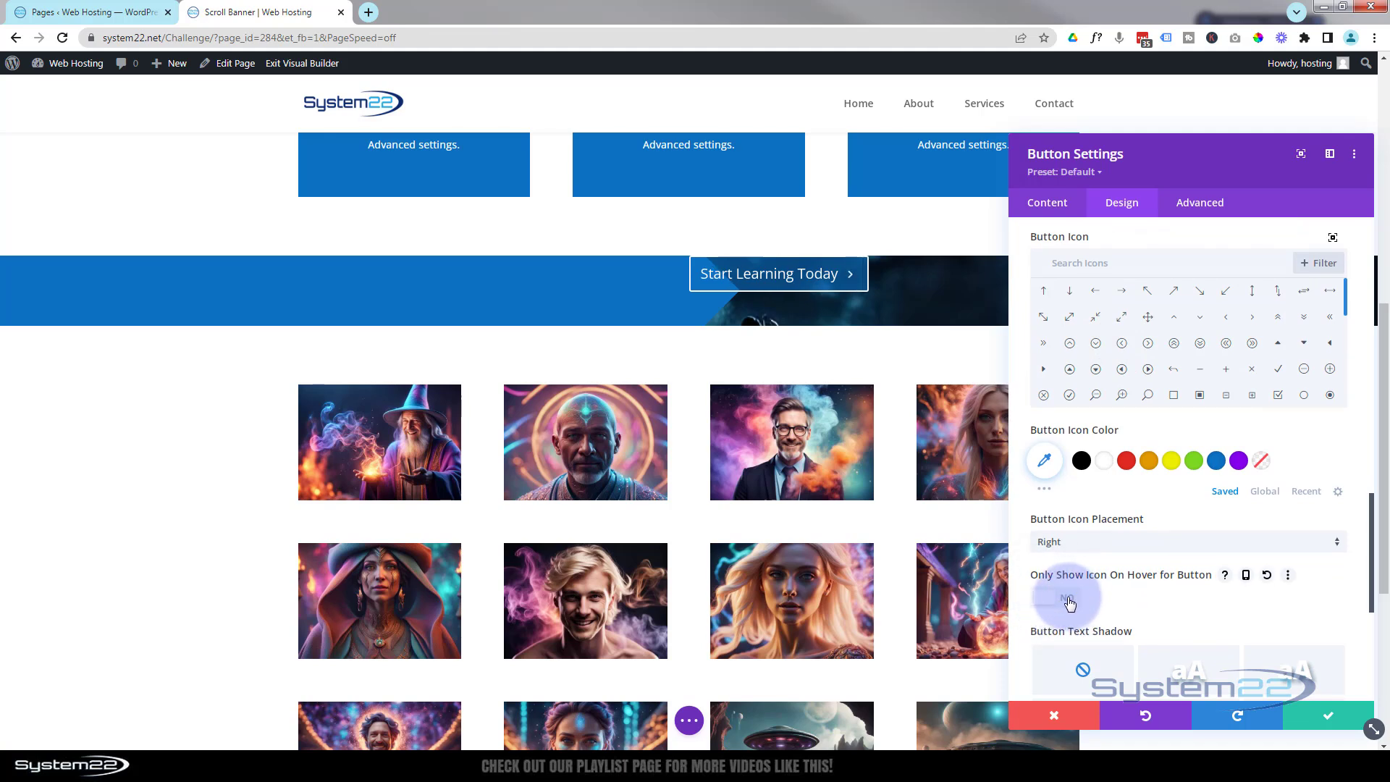
{"action": "left_click", "coordinate": [1067, 597]}
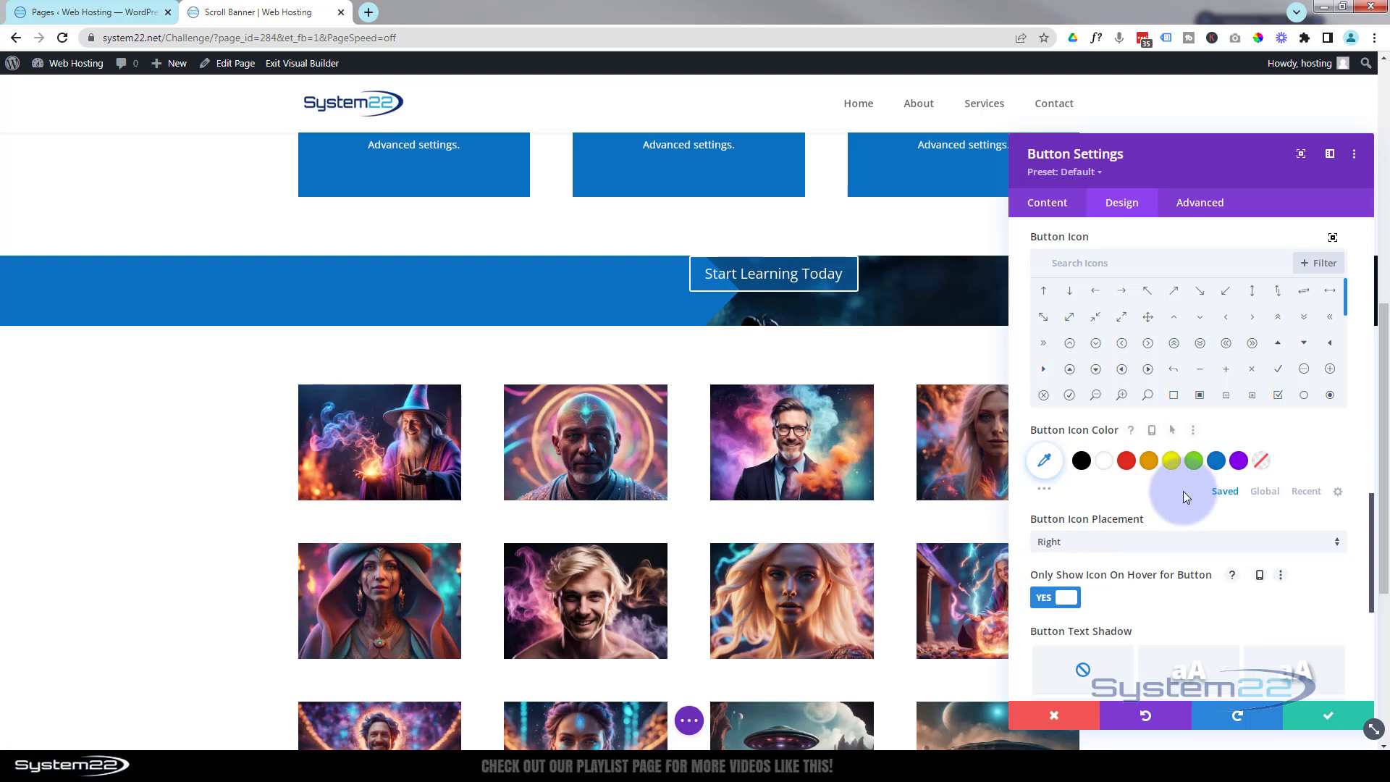
Round the Start Learning Today button by setting its border radius to 50px
{"action": "scroll", "coordinate": [1183, 491], "scroll_direction": "up", "scroll_amount": 5}
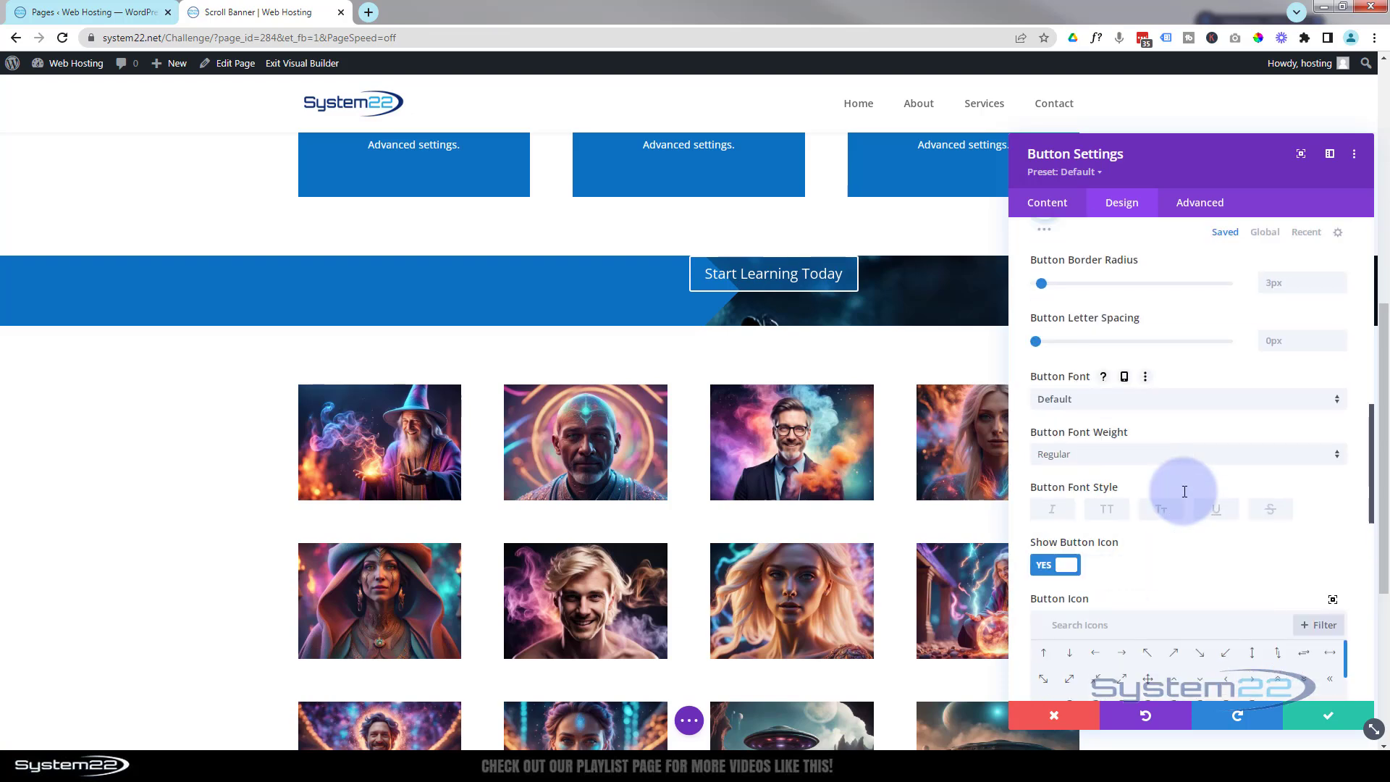
{"action": "scroll", "coordinate": [1185, 491], "scroll_direction": "up", "scroll_amount": 3}
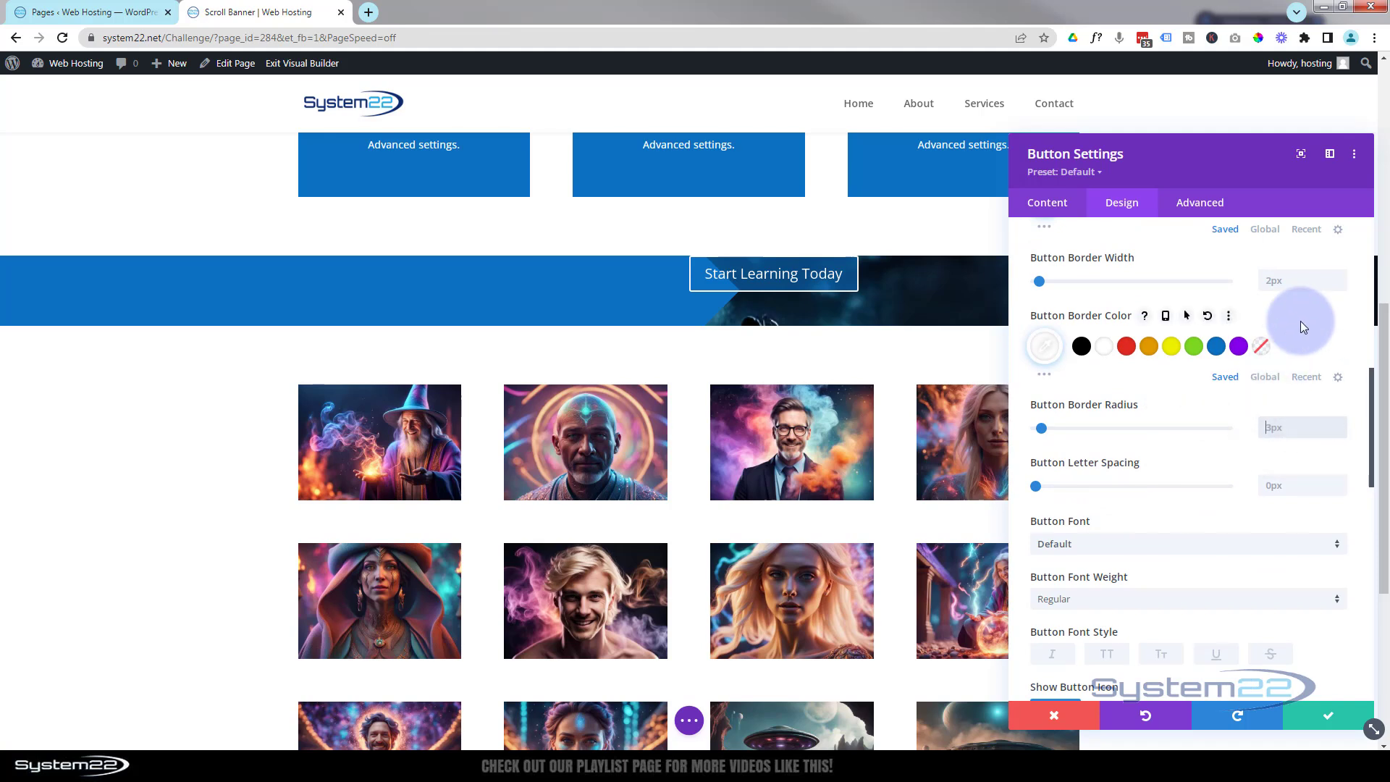
{"action": "type", "text": "50"}
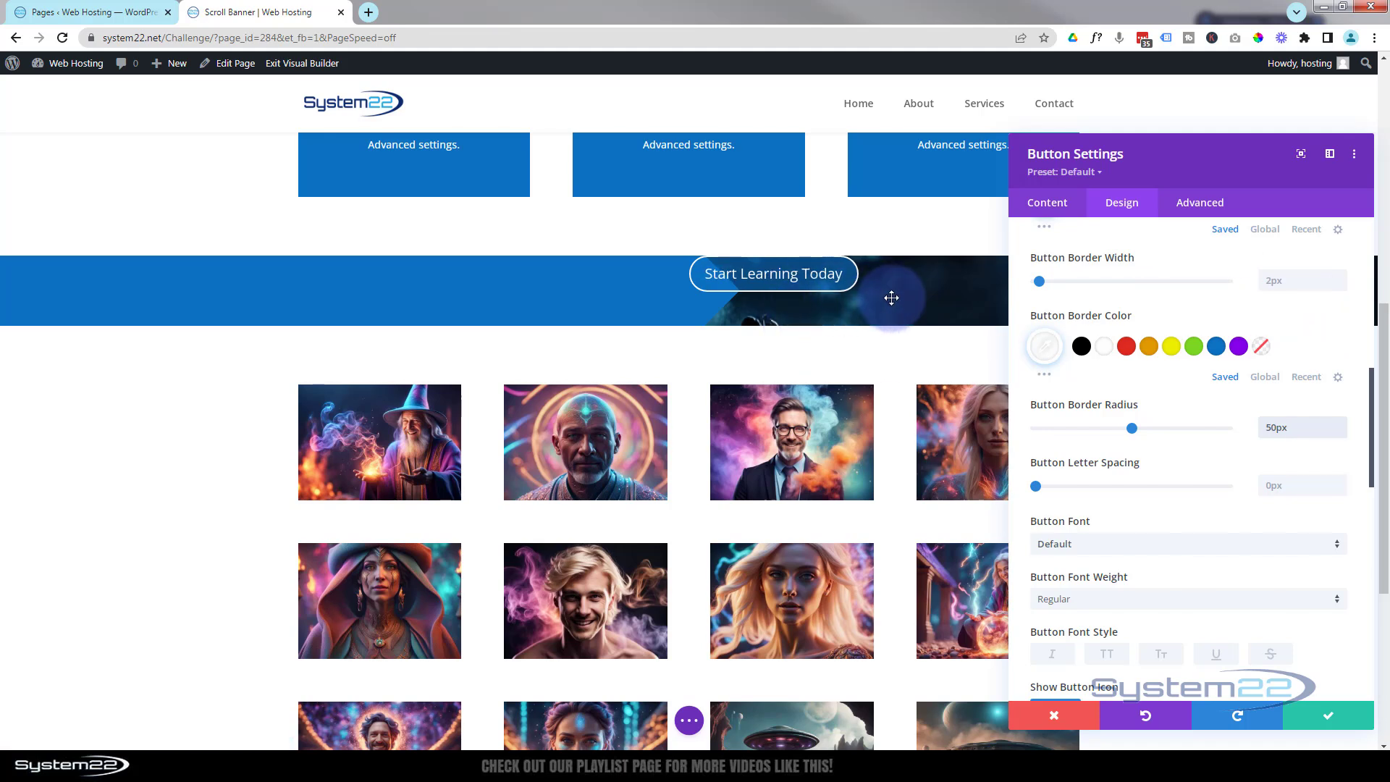
Set the button's top margin to 22px and left margin to 80px, and save the module settings
{"action": "scroll", "coordinate": [1223, 410], "scroll_direction": "down", "scroll_amount": 4}
{"action": "scroll", "coordinate": [1223, 410], "scroll_direction": "down", "scroll_amount": 8}
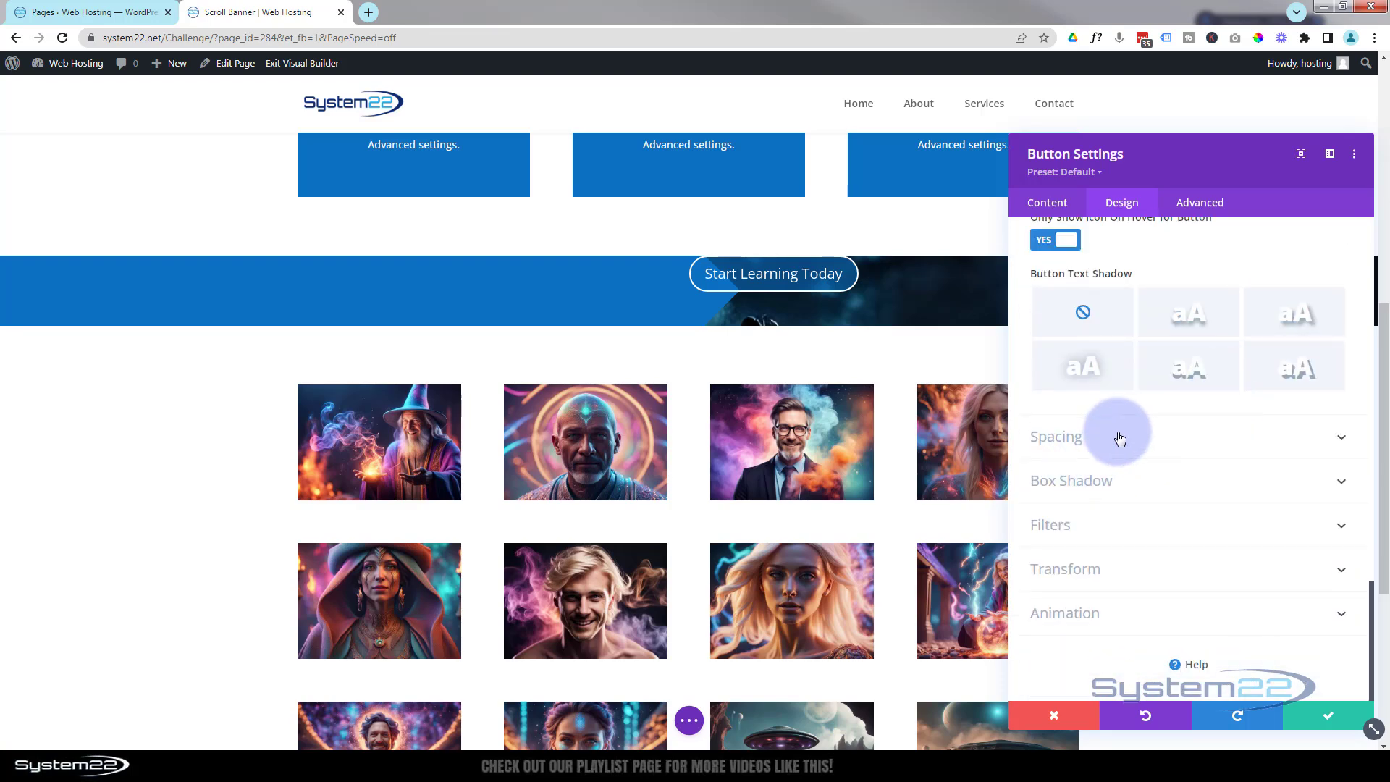
{"action": "left_click", "coordinate": [1121, 439]}
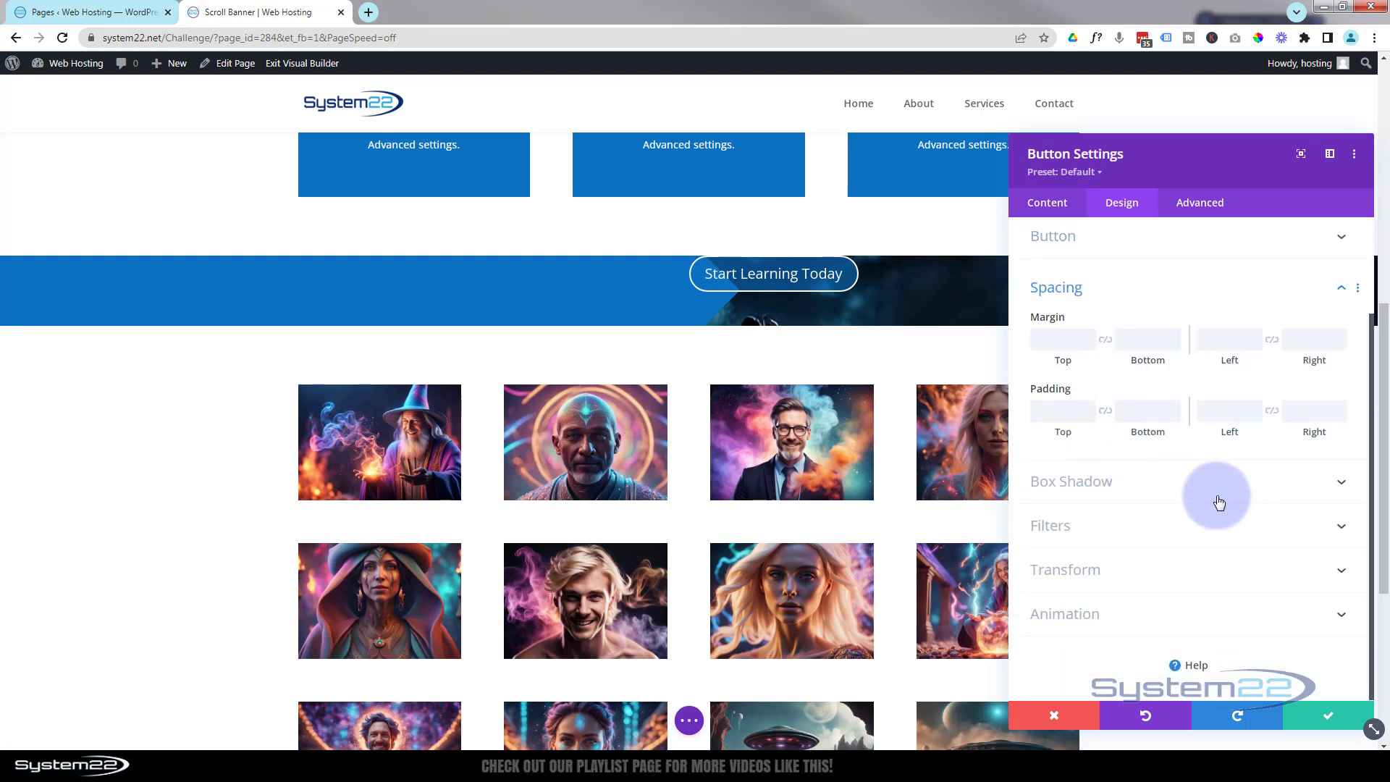
{"action": "left_click", "coordinate": [1061, 342]}
{"action": "left_click", "coordinate": [1065, 340]}
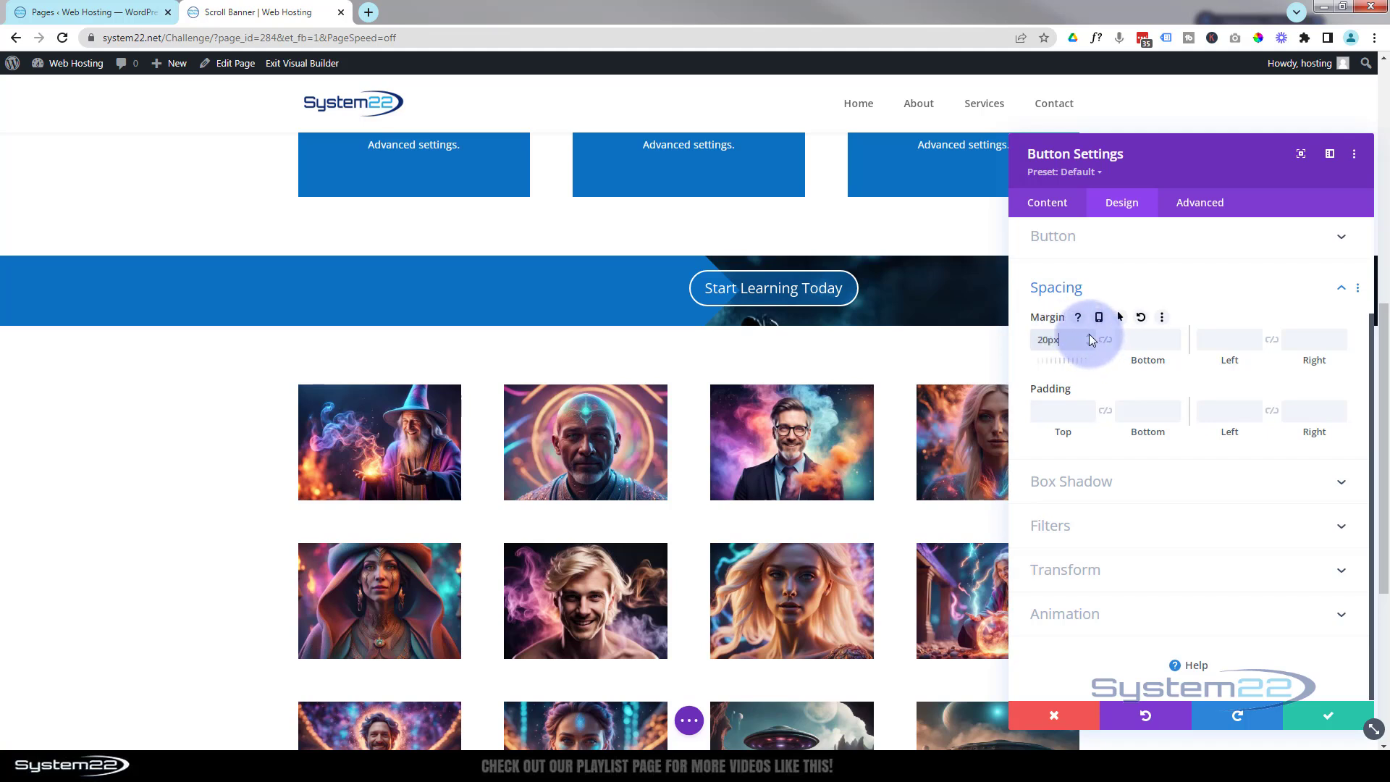
{"action": "key", "text": "Up"}
{"action": "key", "text": "Up"}
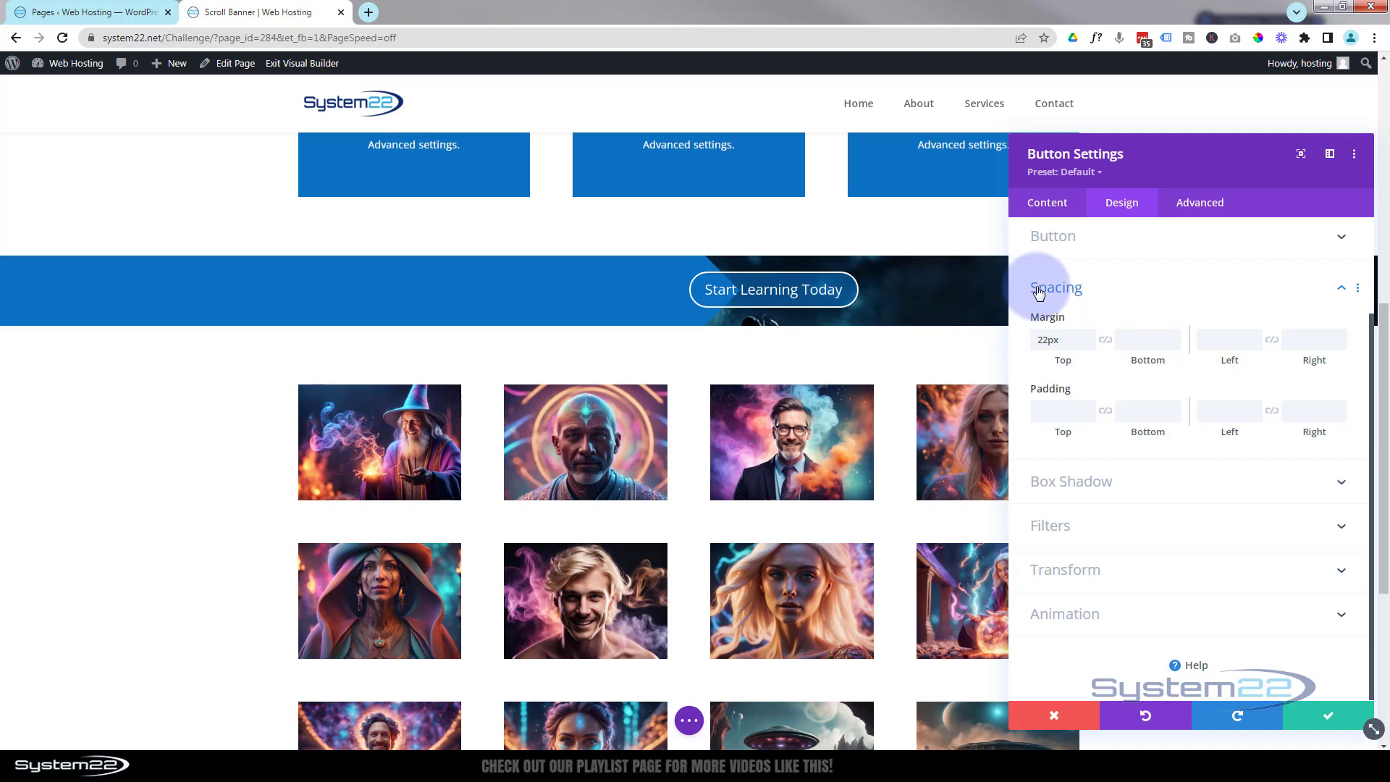
{"action": "left_click", "coordinate": [1236, 332]}
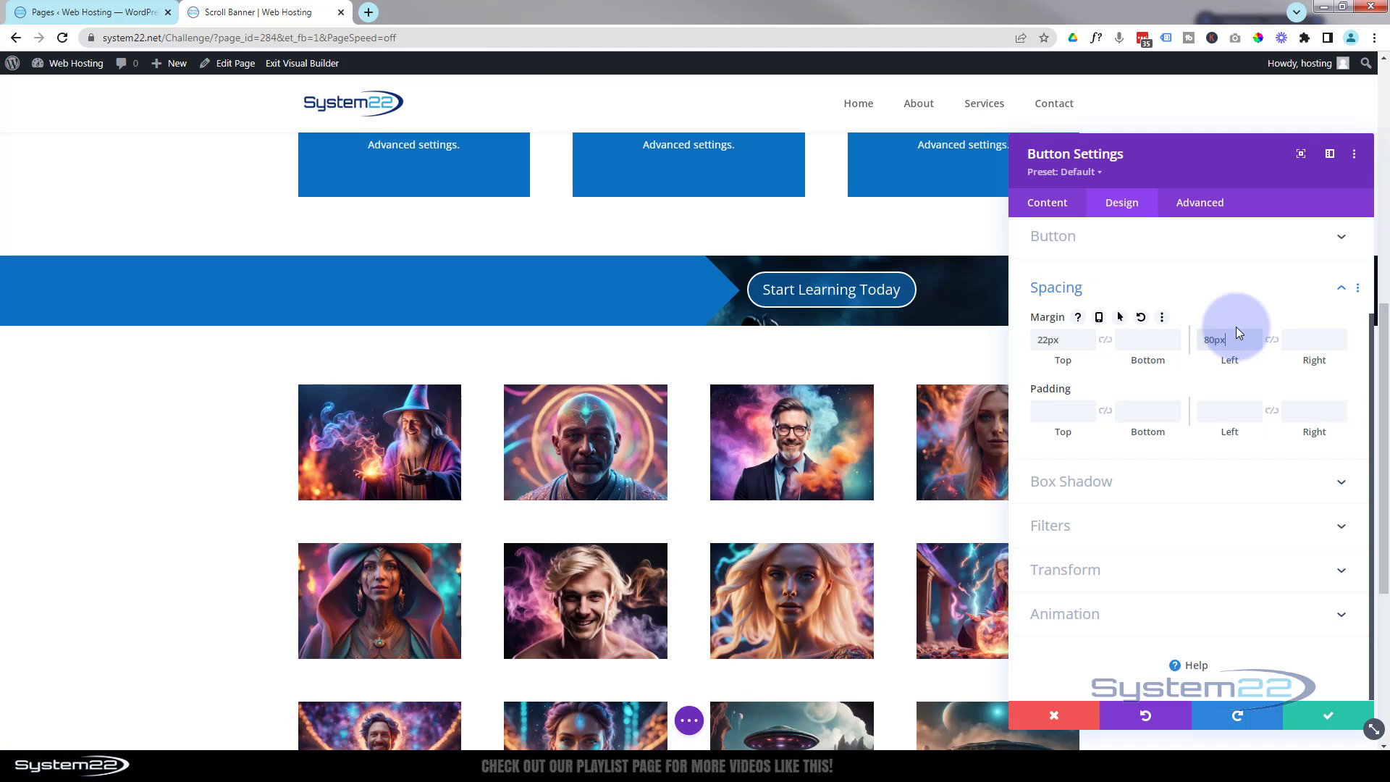
{"action": "left_click", "coordinate": [1337, 718]}
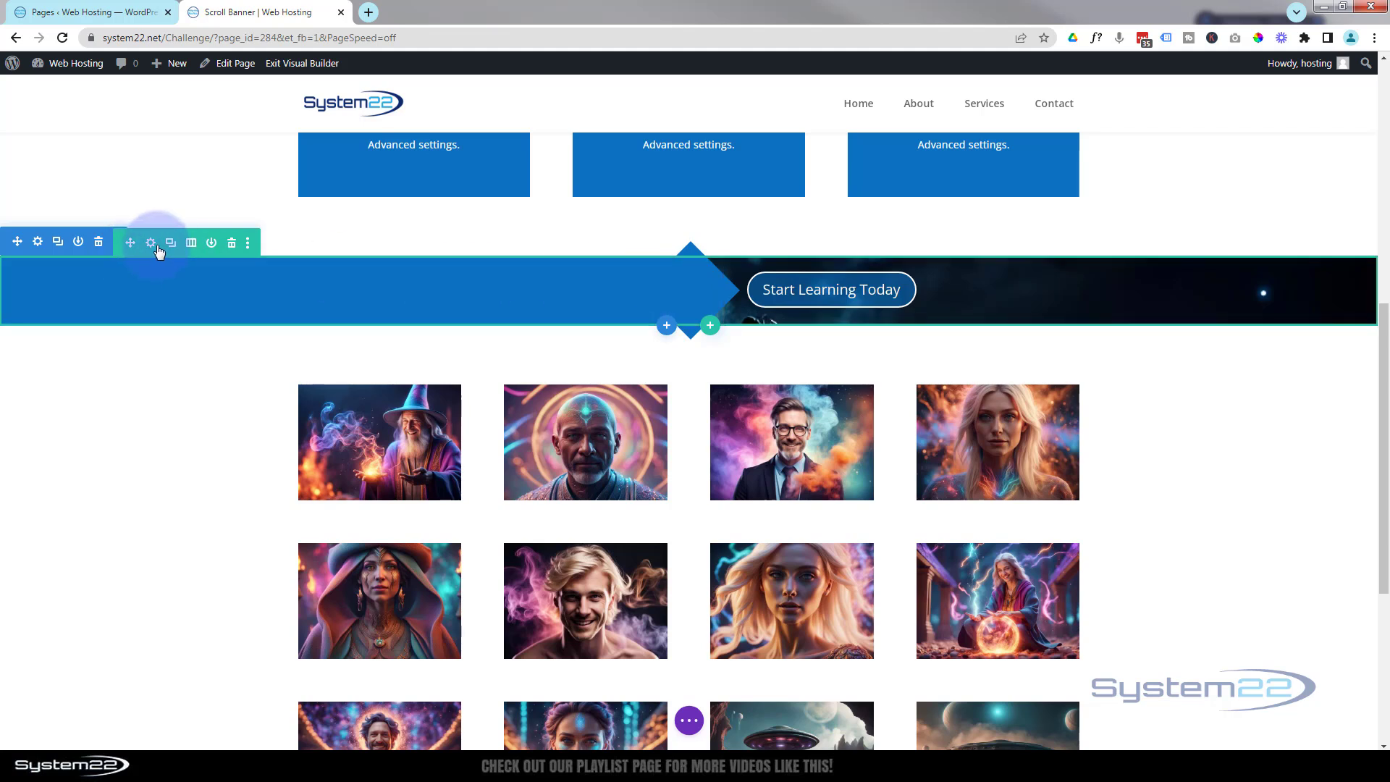
Enable horizontal motion scroll effects on the banner row's first column with a starting offset of -20
{"action": "left_click", "coordinate": [153, 245]}
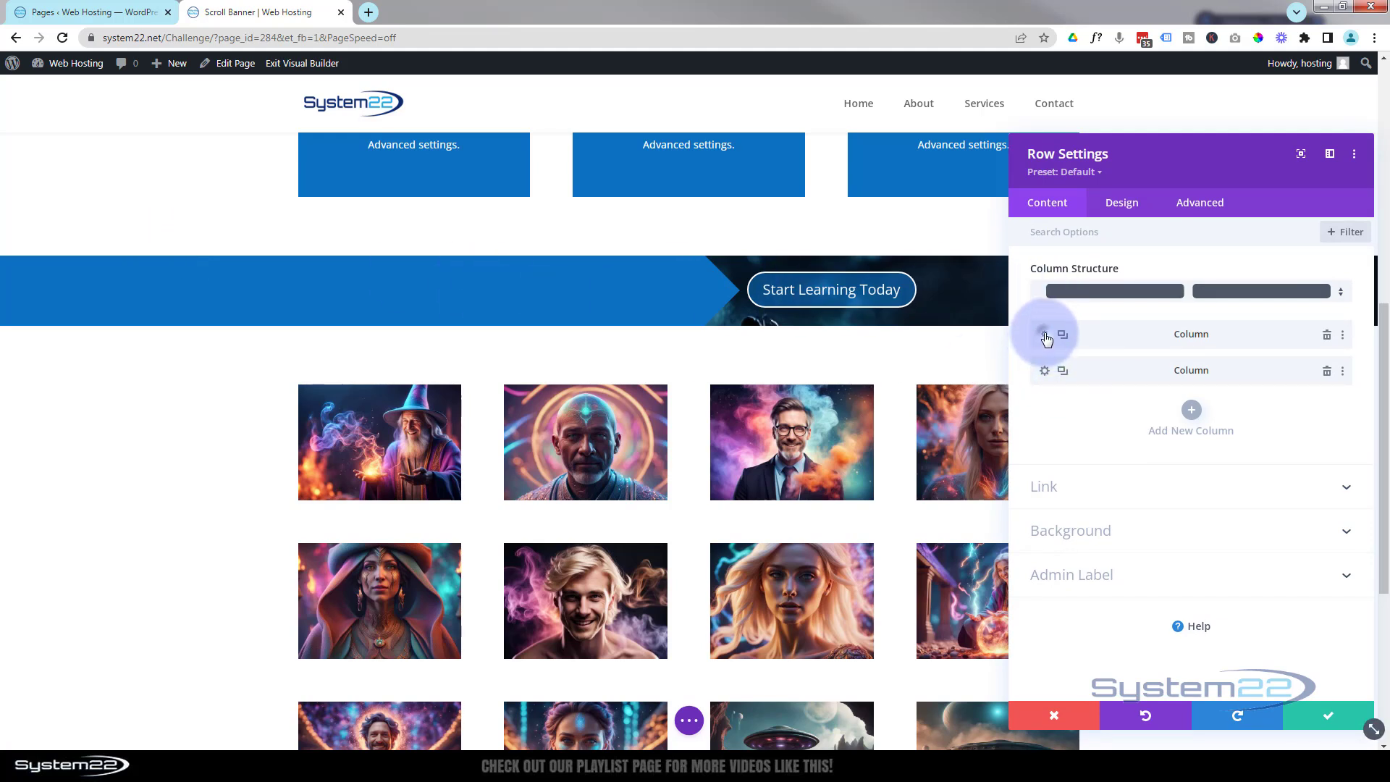
{"action": "left_click", "coordinate": [1045, 336]}
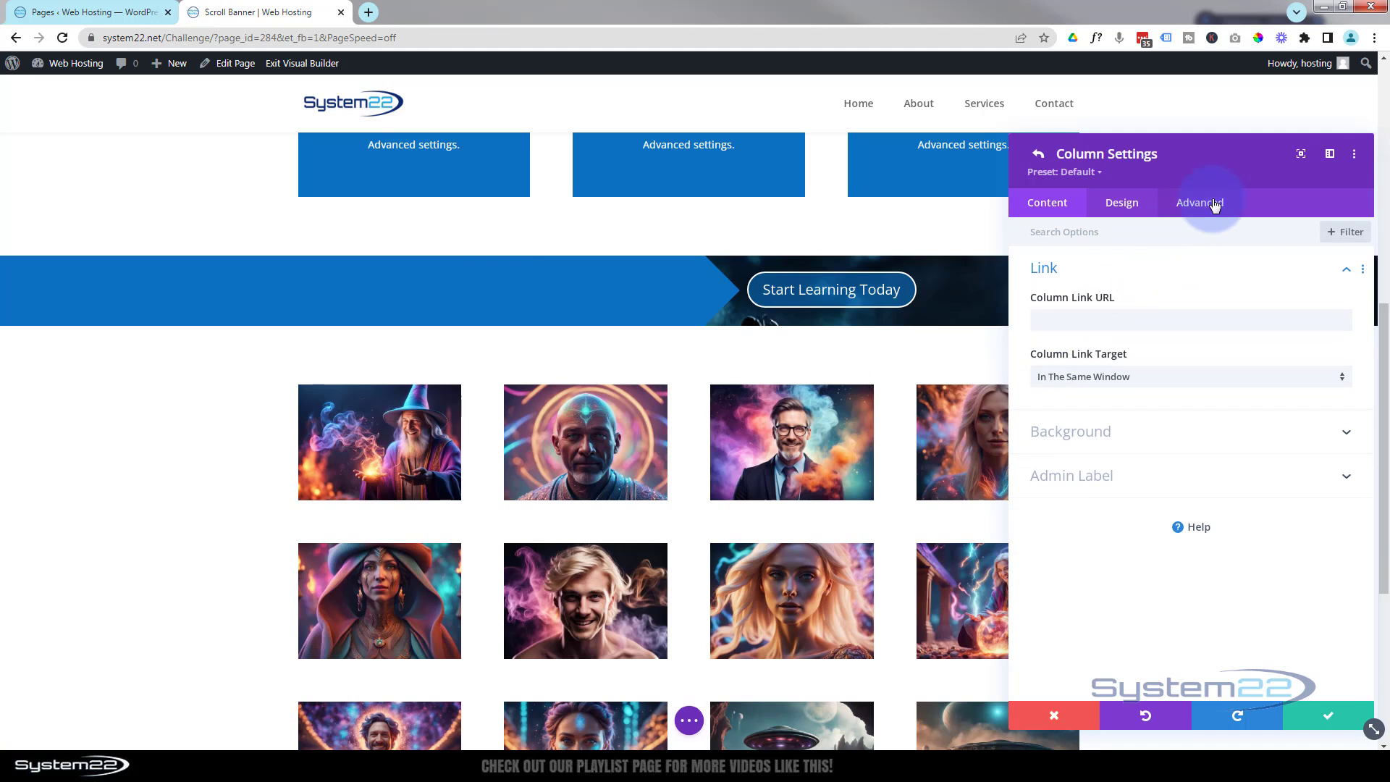
{"action": "left_click", "coordinate": [1216, 205]}
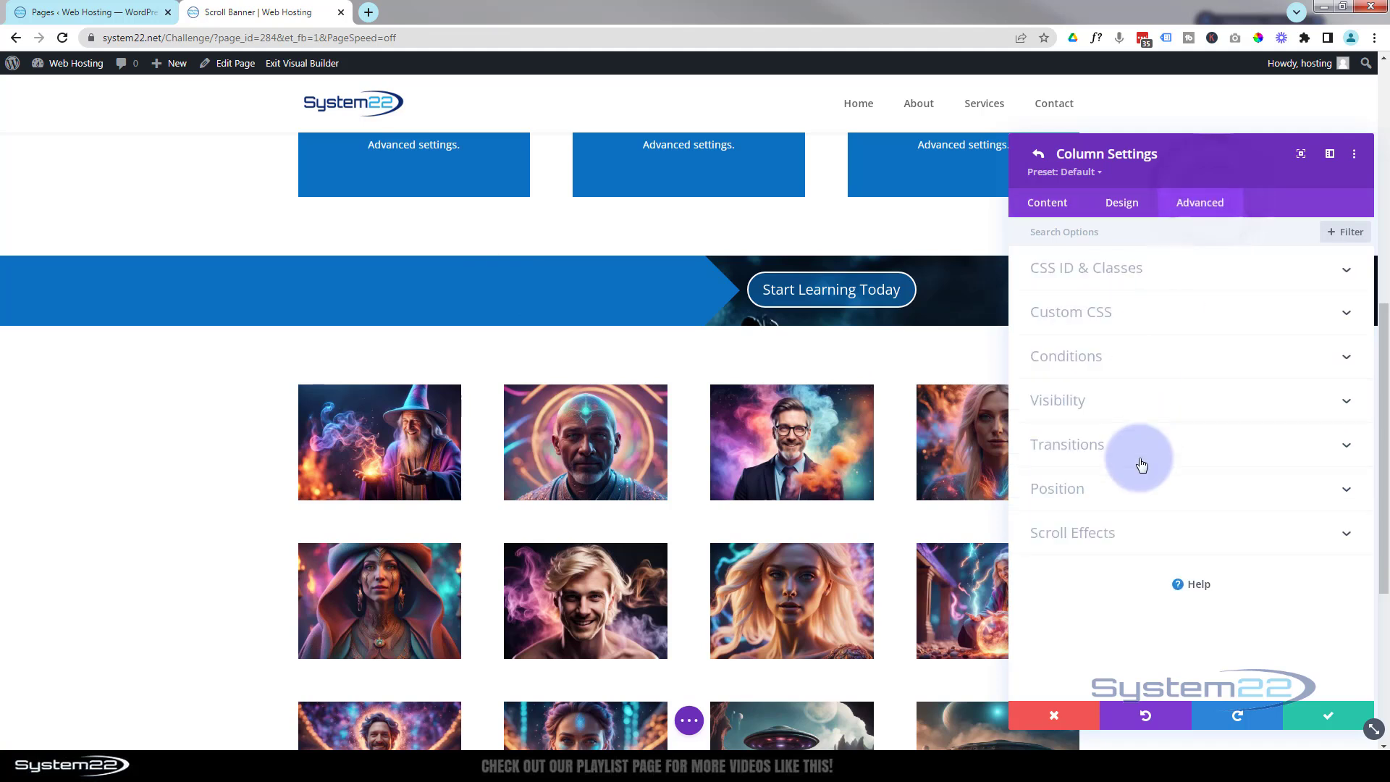
{"action": "left_click", "coordinate": [1149, 535]}
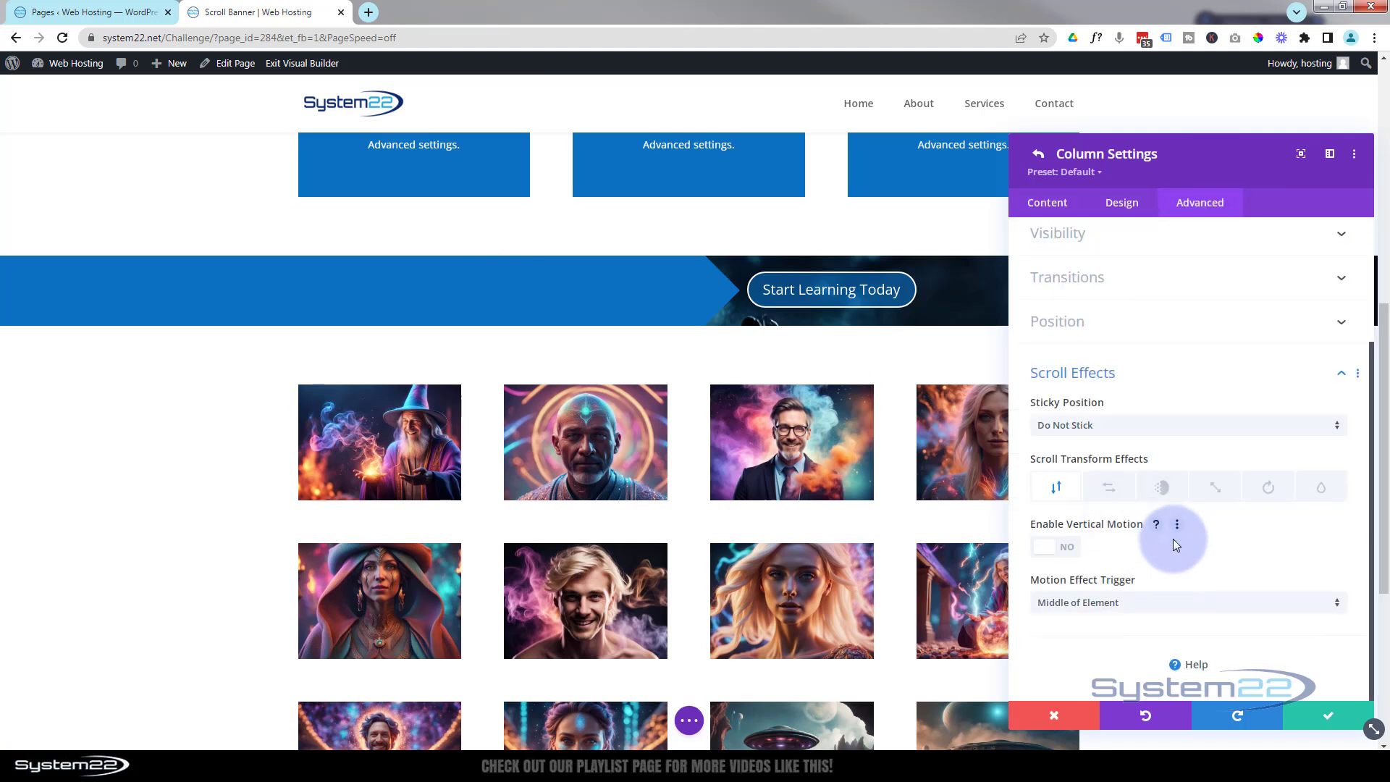
{"action": "left_click", "coordinate": [1108, 489]}
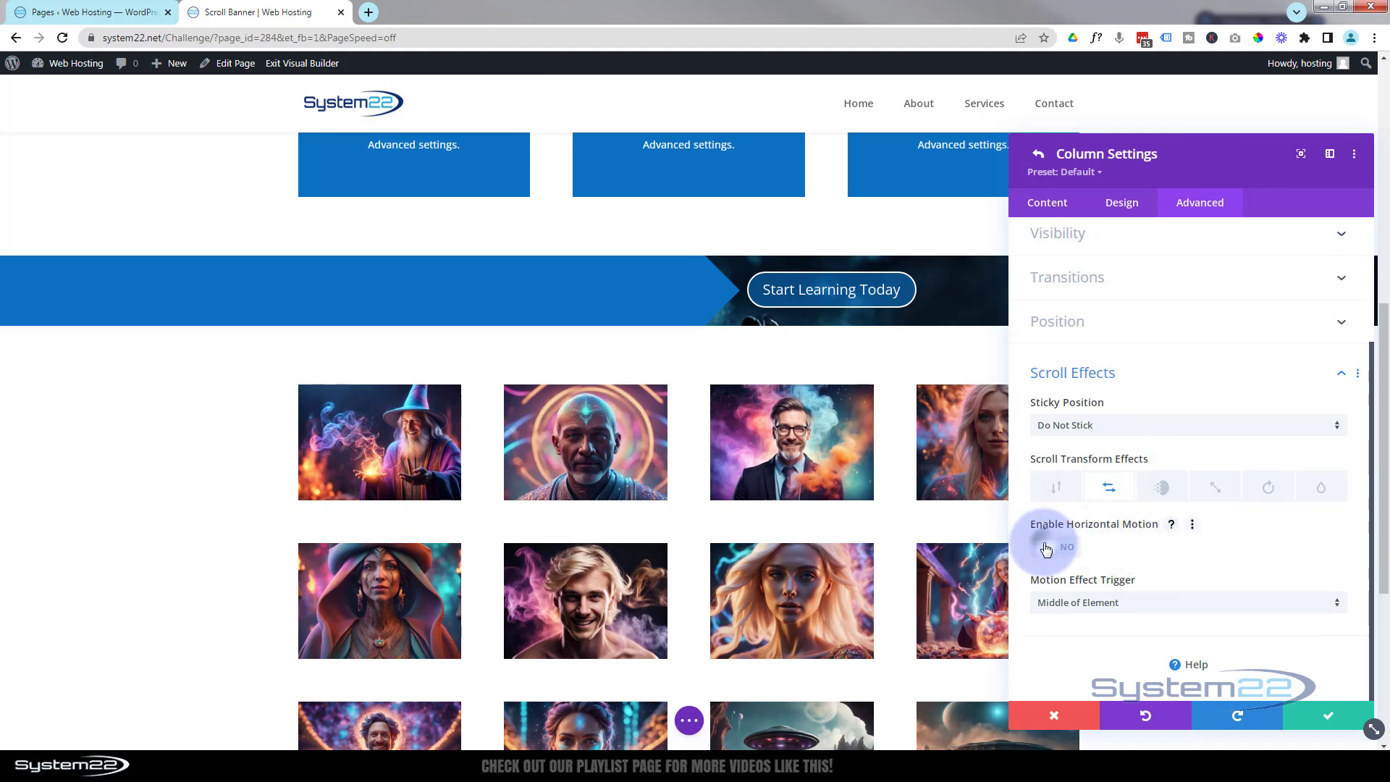
{"action": "left_click", "coordinate": [1045, 548]}
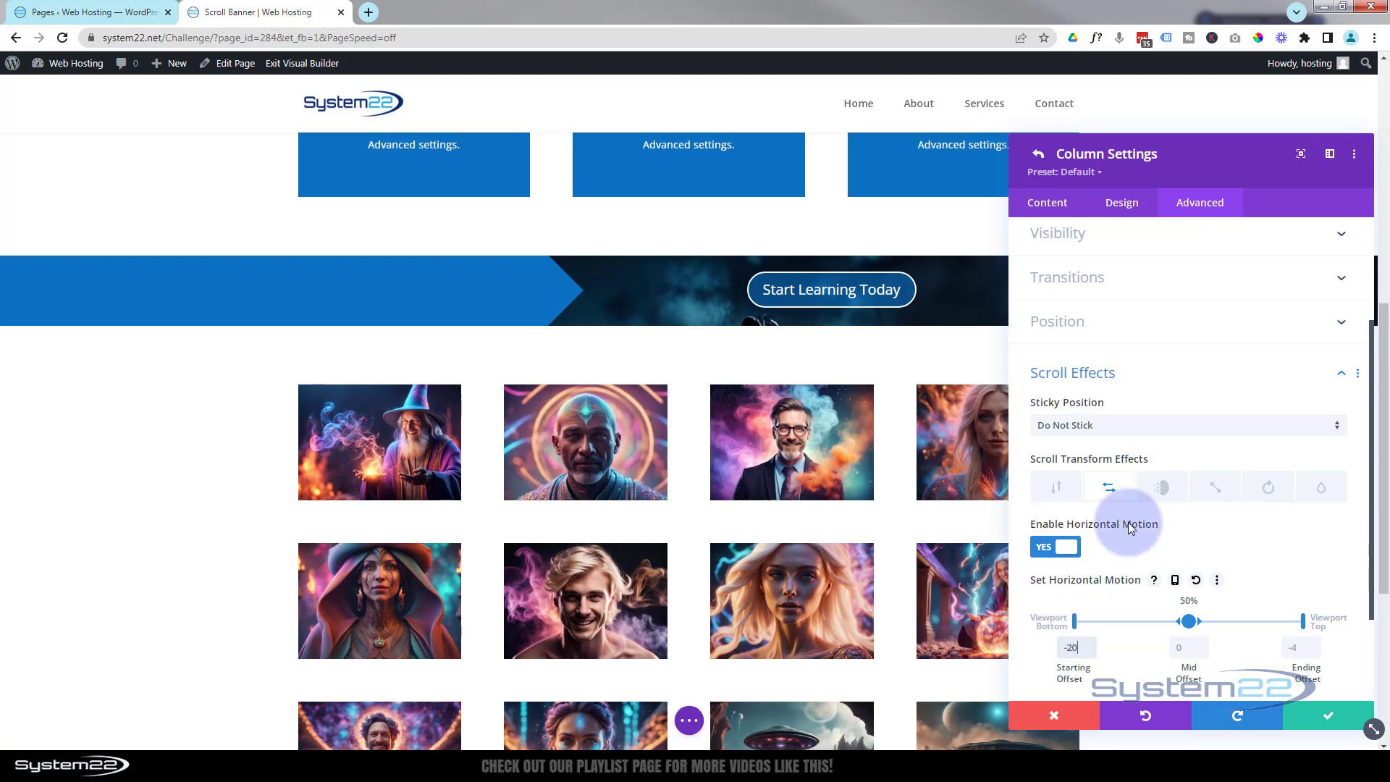
{"action": "scroll", "coordinate": [738, 362], "scroll_direction": "up", "scroll_amount": 2}
{"action": "scroll", "coordinate": [738, 362], "scroll_direction": "up", "scroll_amount": 3}
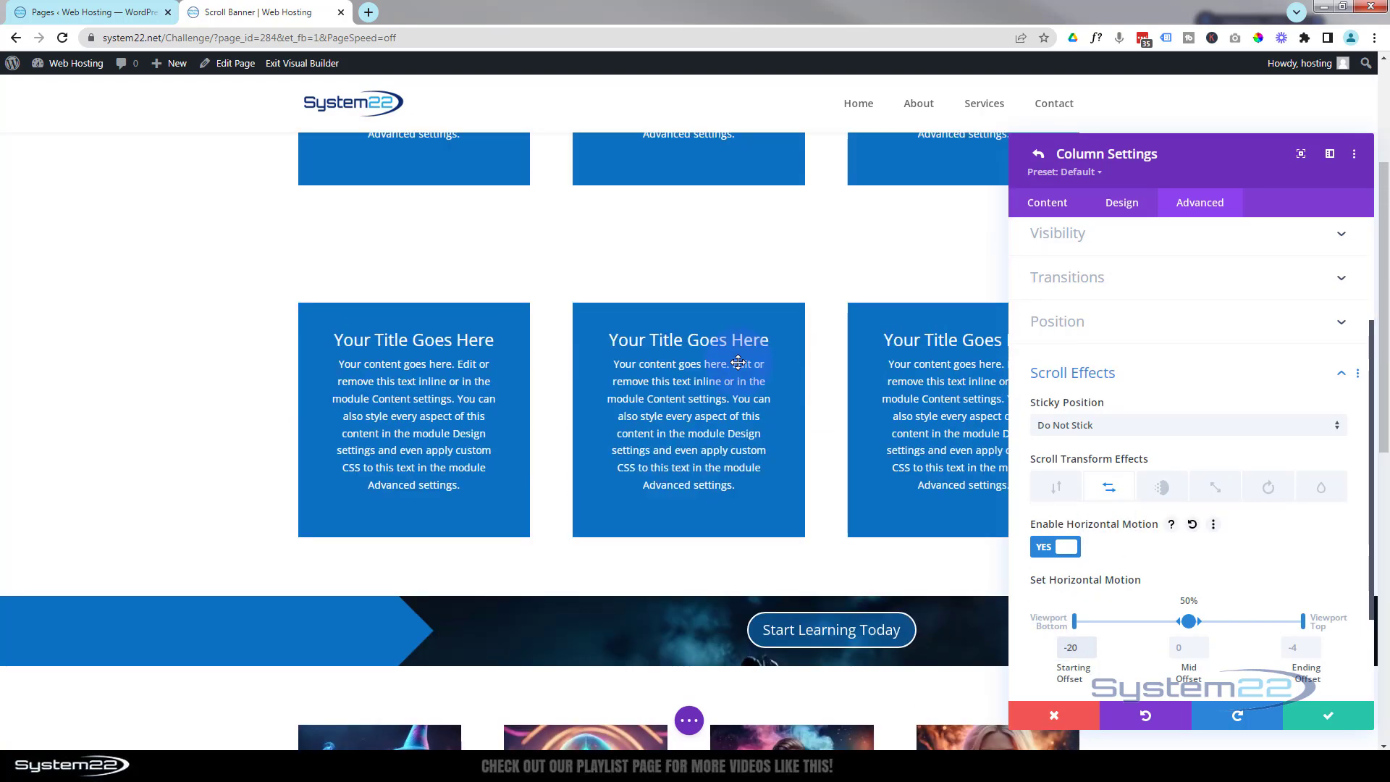
{"action": "scroll", "coordinate": [738, 362], "scroll_direction": "down", "scroll_amount": 3}
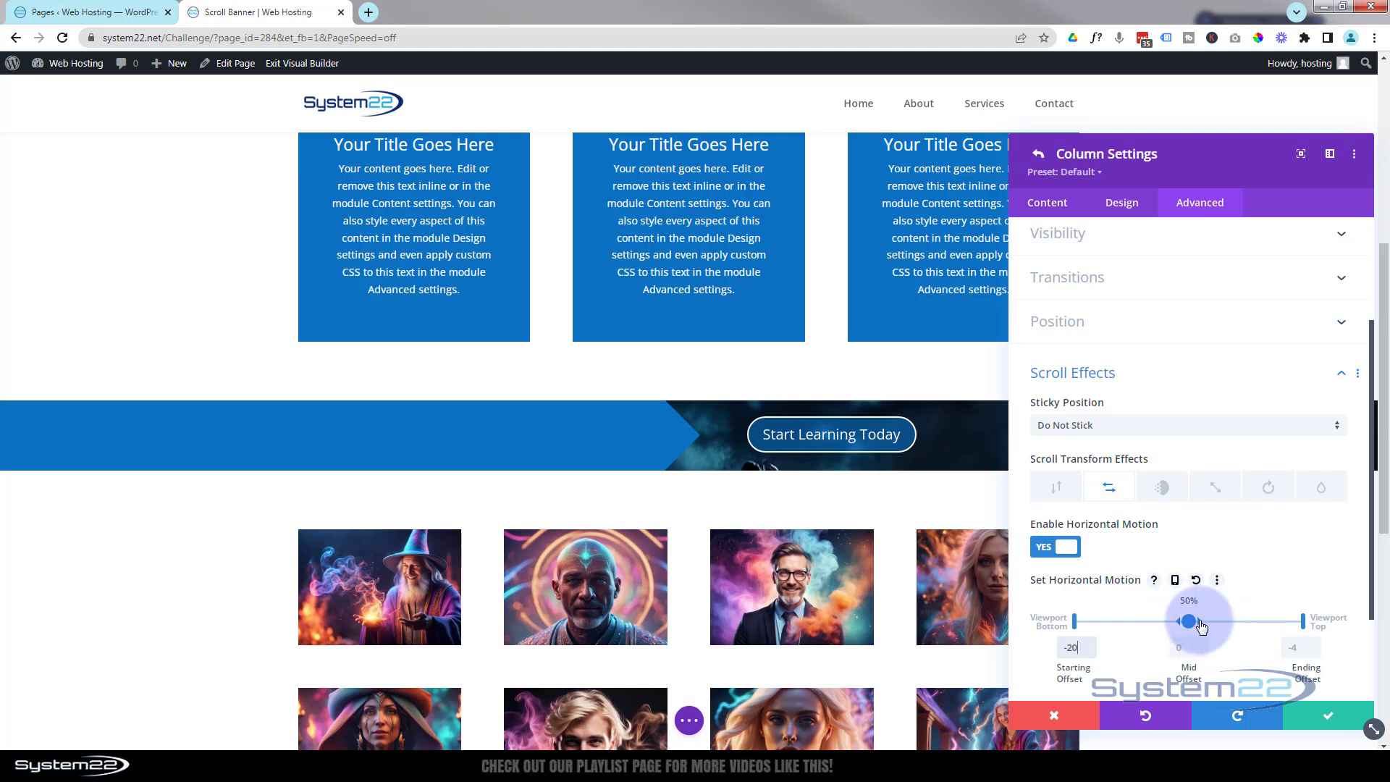
Extend the horizontal motion's mid offset range to span 50% to 70% of the viewport and preview the scroll motion
{"action": "left_click_drag", "start_coordinate": [1202, 627], "coordinate": [1248, 619]}
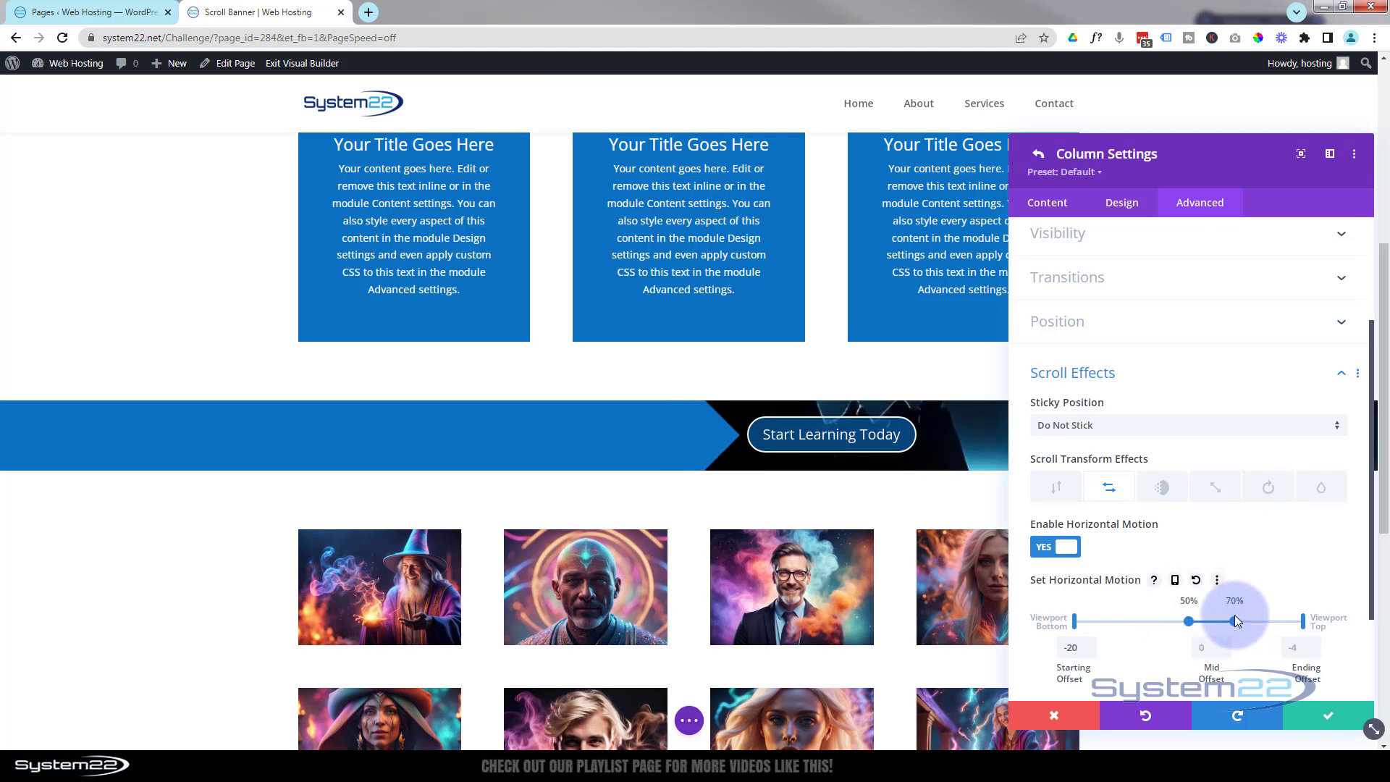
{"action": "scroll", "coordinate": [911, 657], "scroll_direction": "up", "scroll_amount": 3}
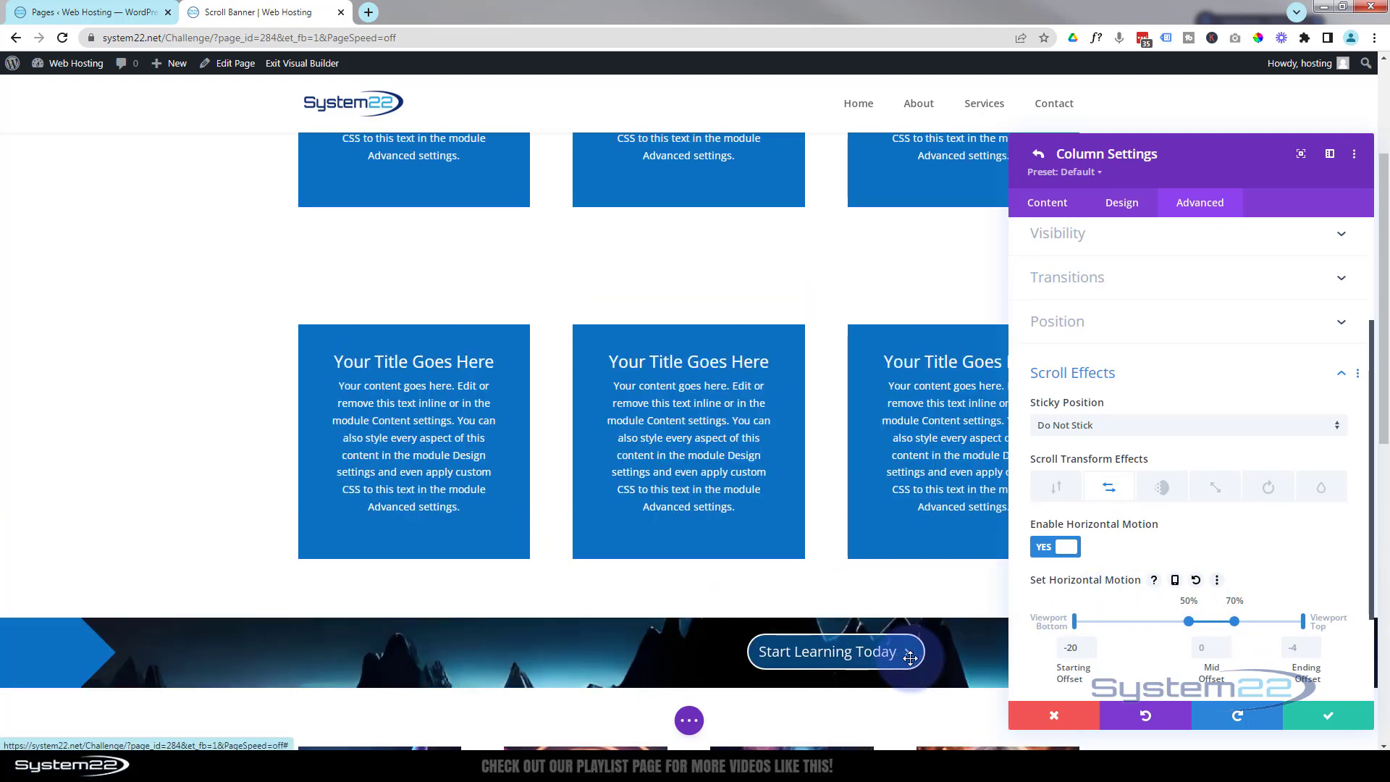
{"action": "scroll", "coordinate": [916, 660], "scroll_direction": "up", "scroll_amount": 1}
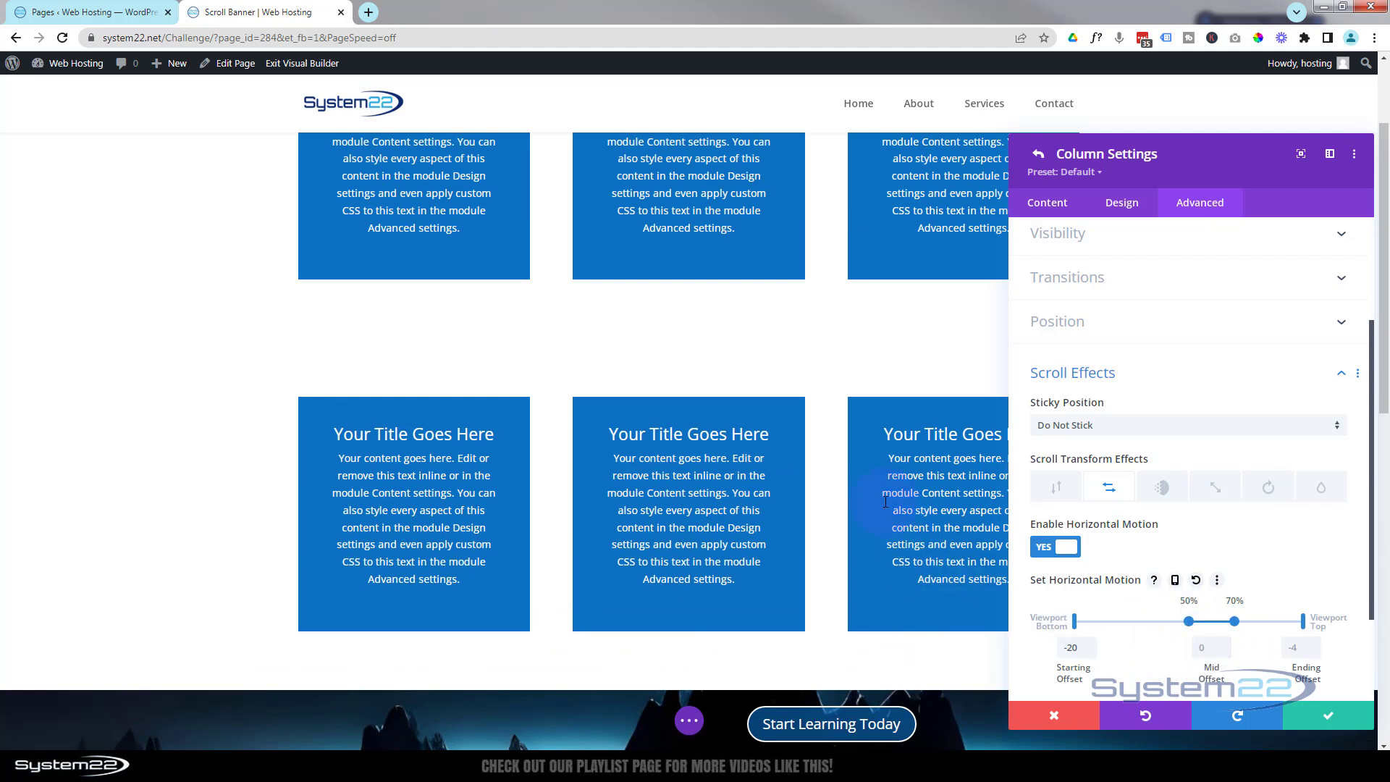
{"action": "scroll", "coordinate": [885, 502], "scroll_direction": "up", "scroll_amount": 1}
{"action": "scroll", "coordinate": [885, 502], "scroll_direction": "down", "scroll_amount": 5}
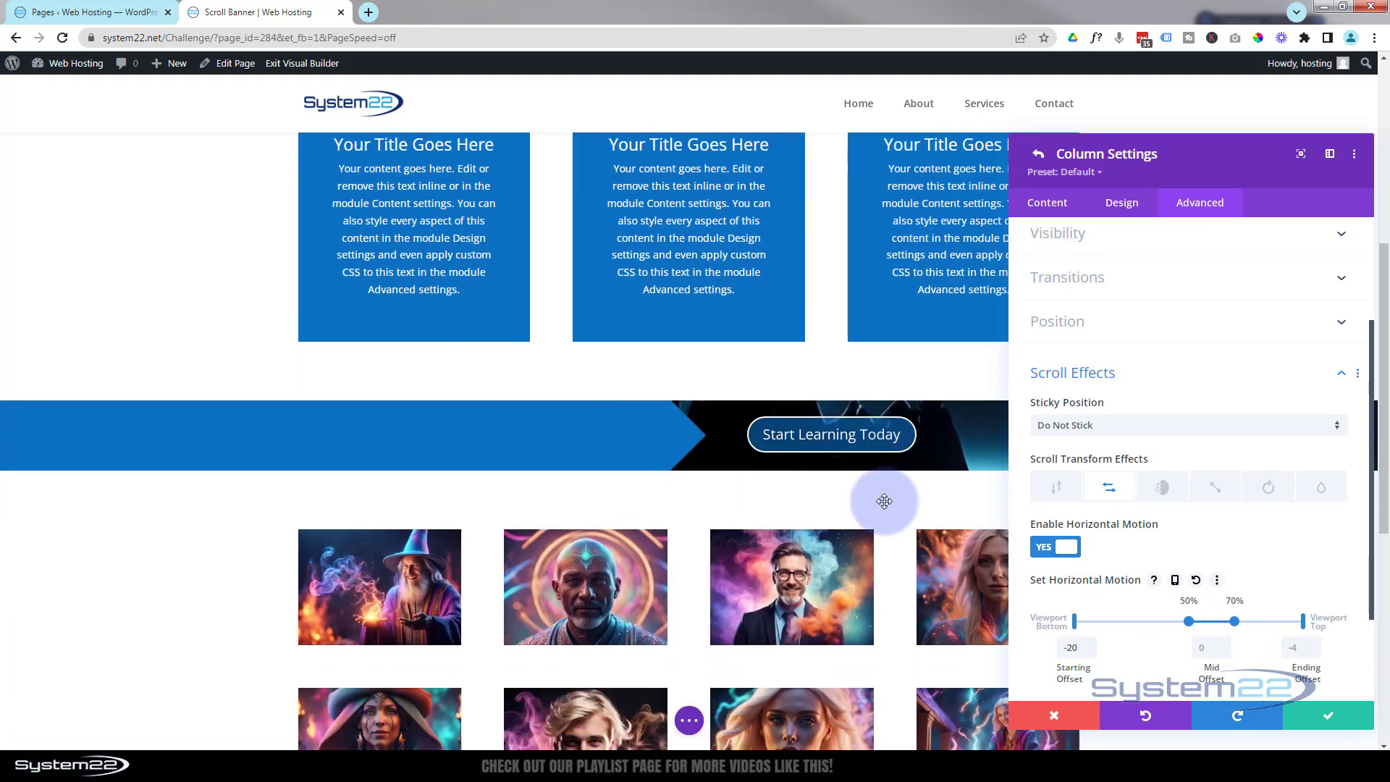
{"action": "scroll", "coordinate": [885, 502], "scroll_direction": "down", "scroll_amount": 1}
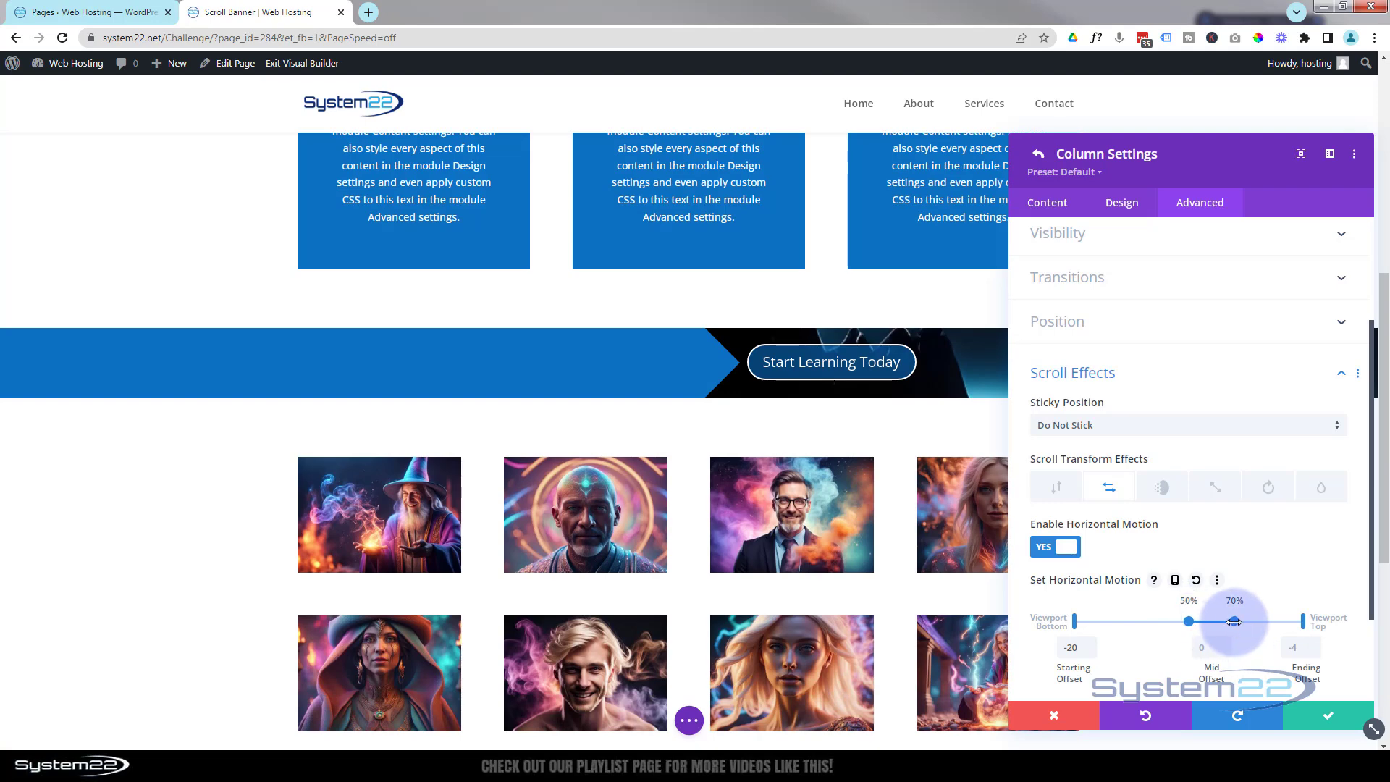
{"action": "scroll", "coordinate": [910, 519], "scroll_direction": "down", "scroll_amount": 1}
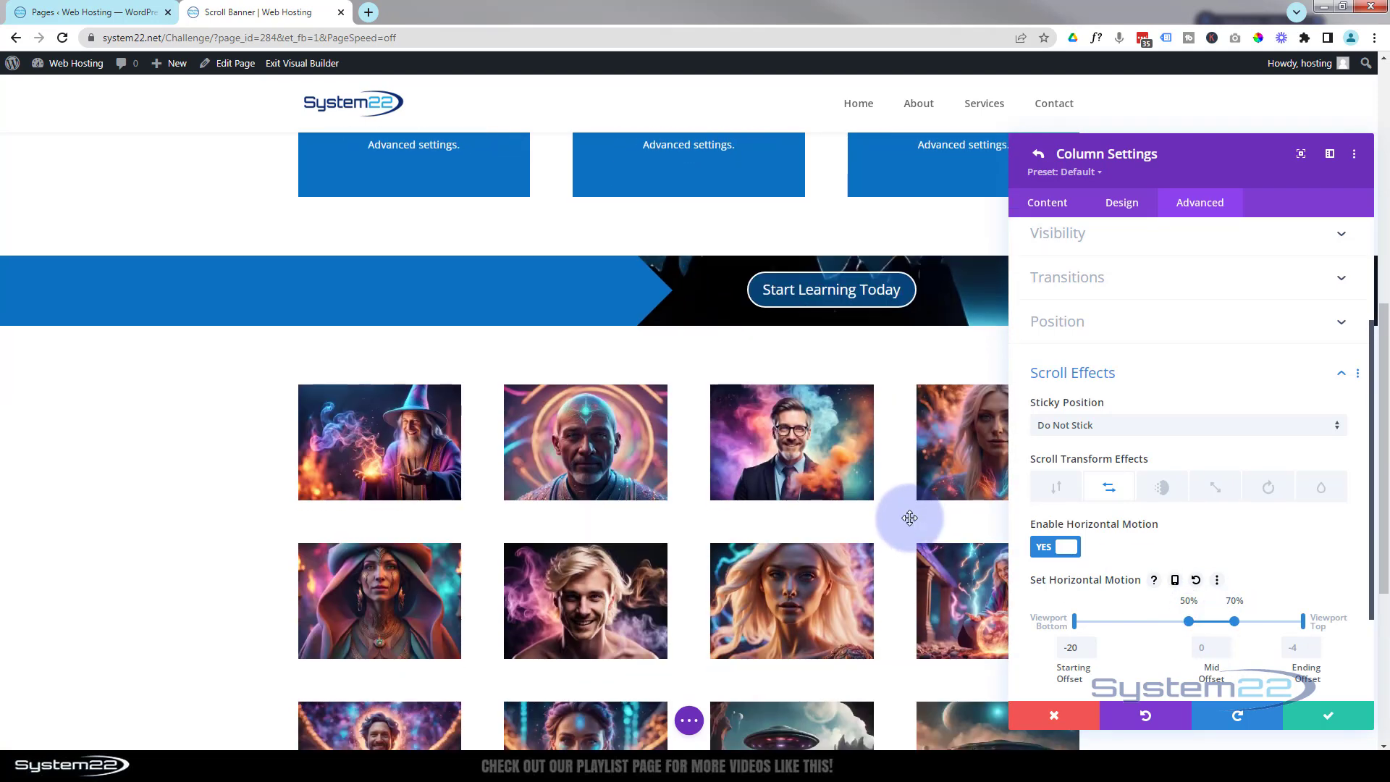
{"action": "scroll", "coordinate": [910, 517], "scroll_direction": "up", "scroll_amount": 1}
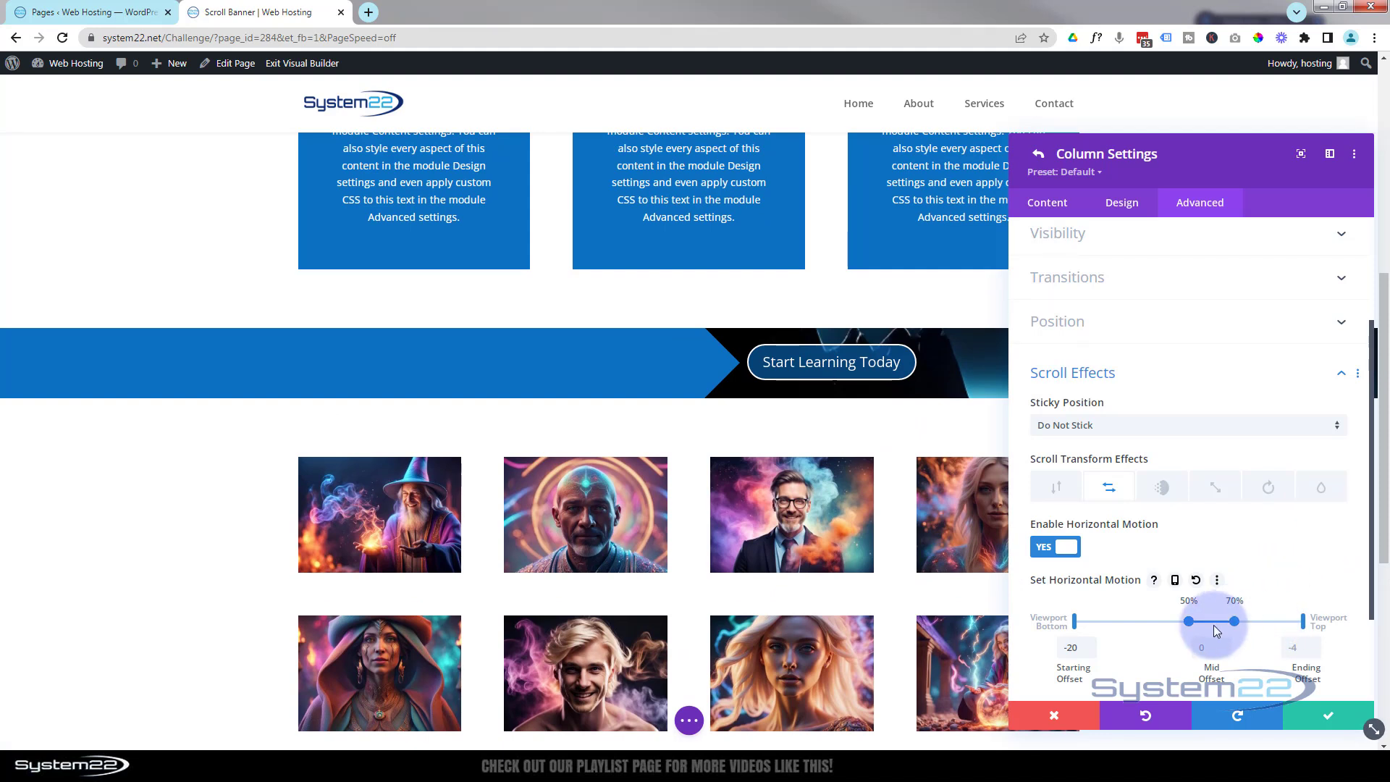
Set the first column's horizontal motion ending offset to -20 and preview the banner's scroll motion
{"action": "left_click", "coordinate": [1299, 647]}
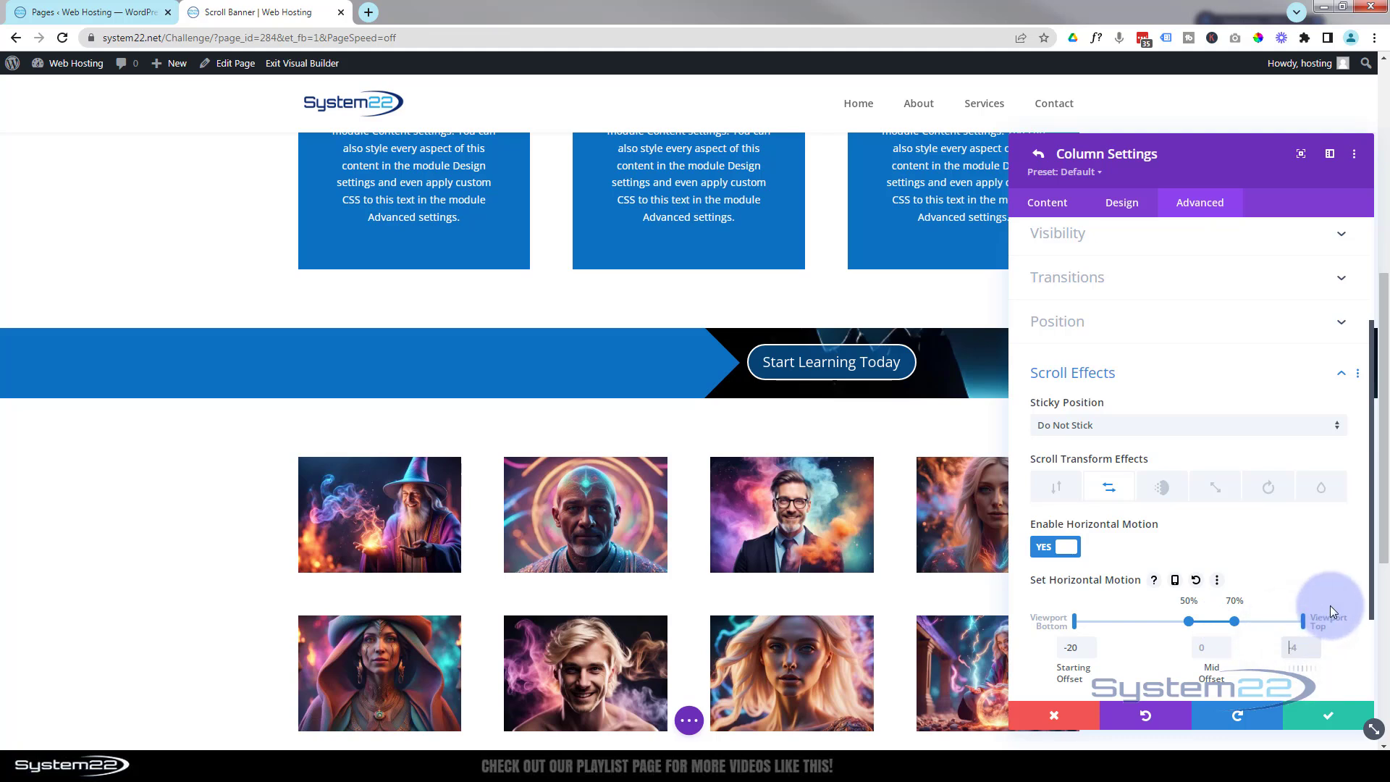
{"action": "type", "text": "-20"}
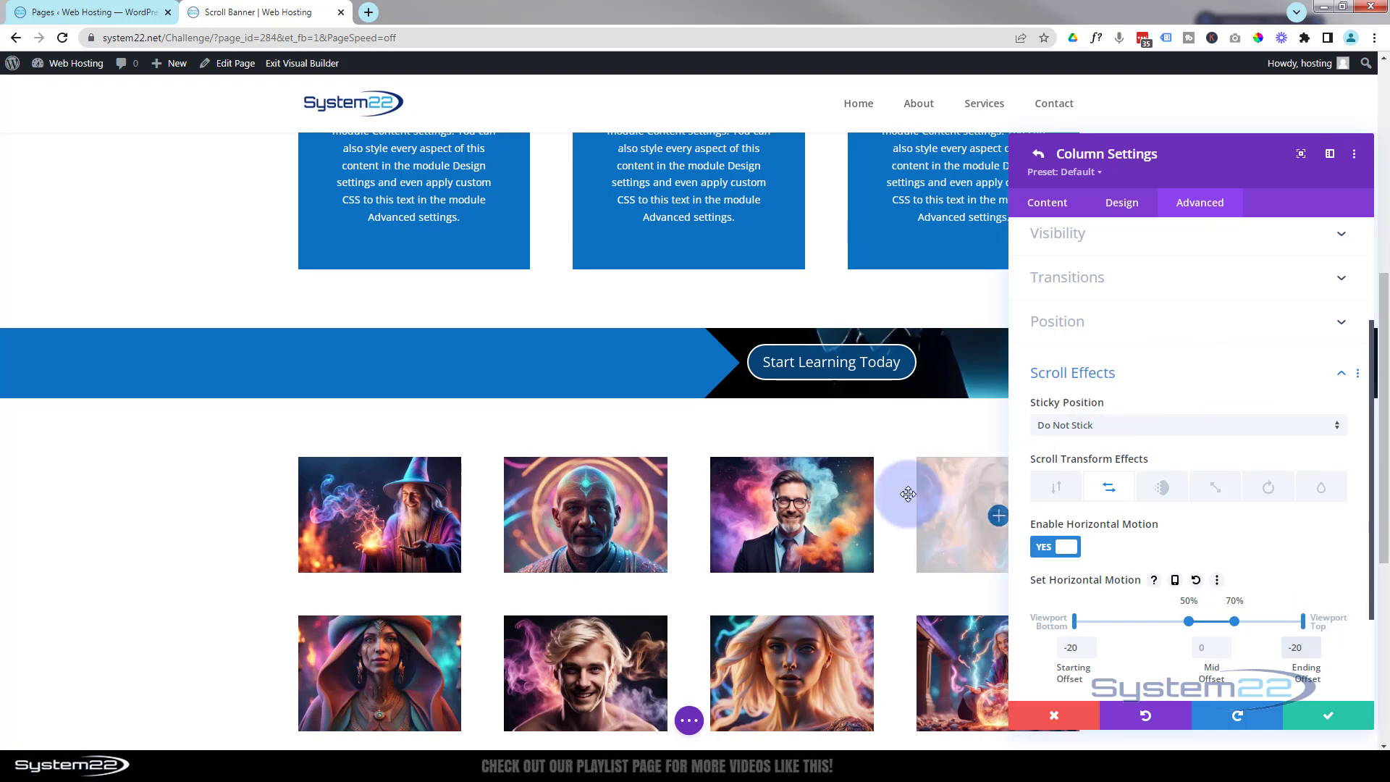
{"action": "scroll", "coordinate": [896, 486], "scroll_direction": "down", "scroll_amount": 2}
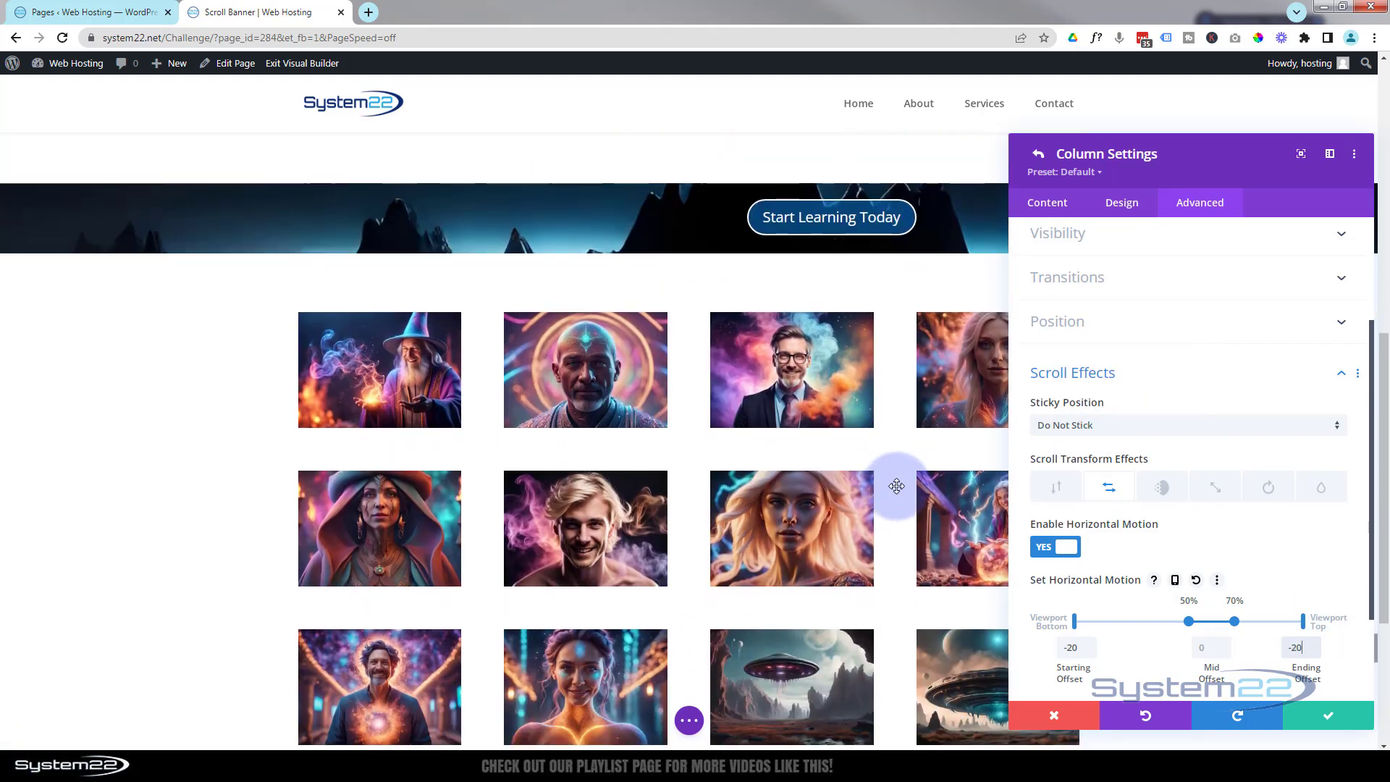
{"action": "scroll", "coordinate": [897, 486], "scroll_direction": "up", "scroll_amount": 7}
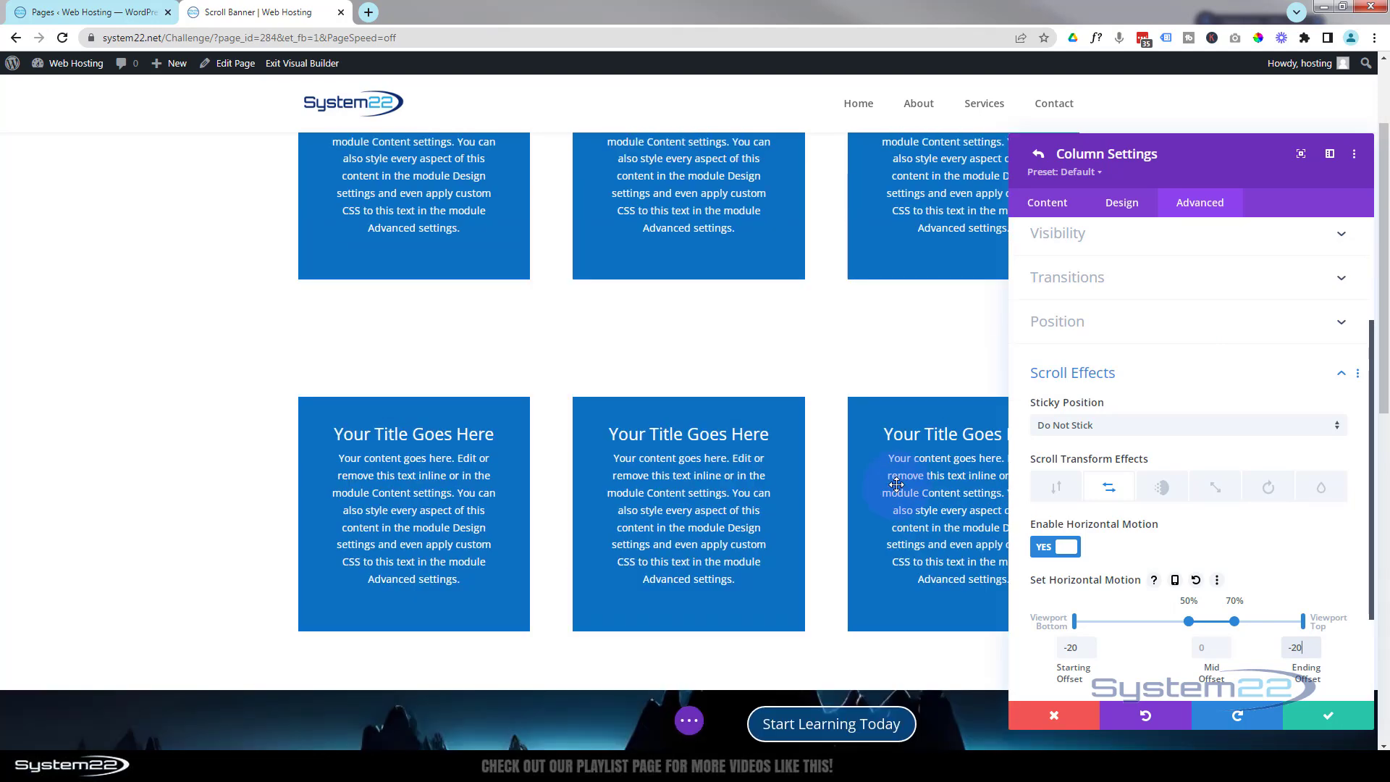
{"action": "scroll", "coordinate": [897, 486], "scroll_direction": "down", "scroll_amount": 5}
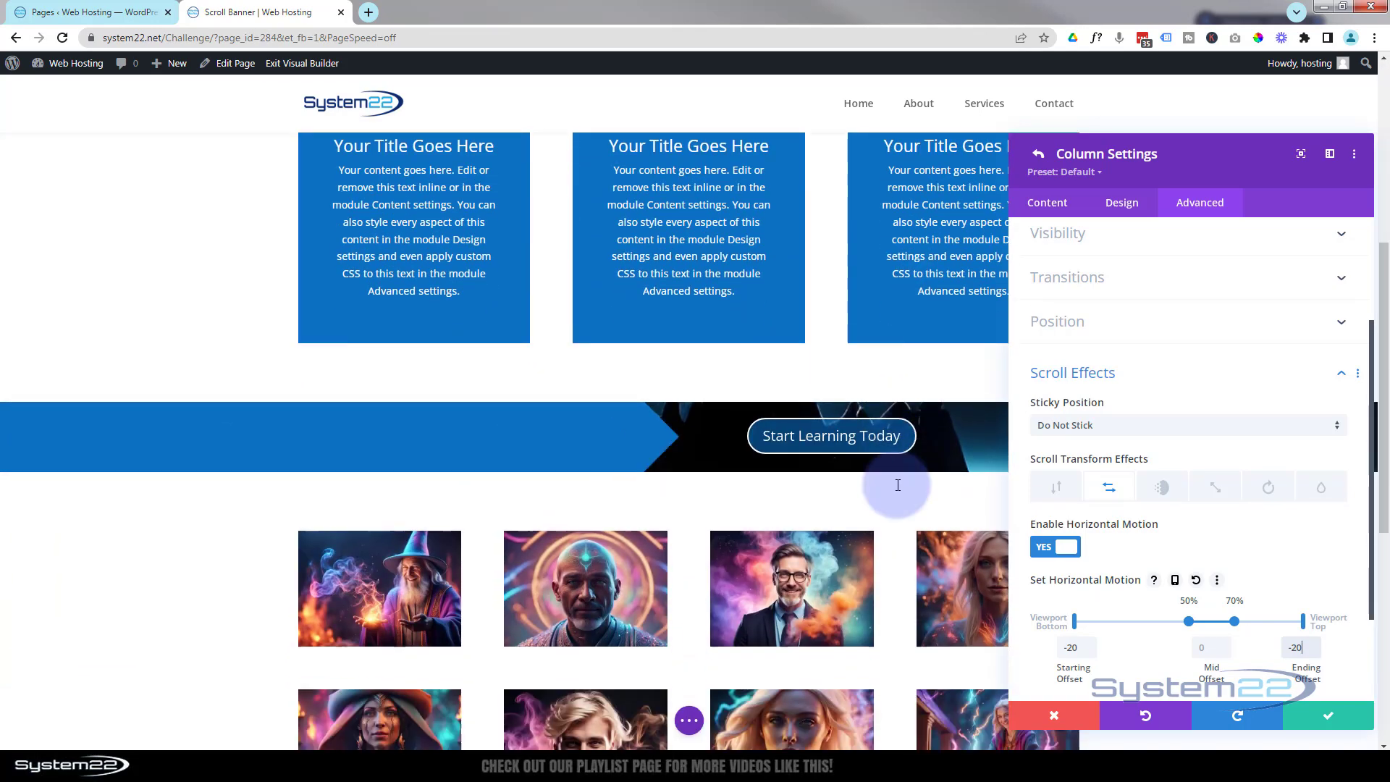
{"action": "scroll", "coordinate": [897, 484], "scroll_direction": "down", "scroll_amount": 1}
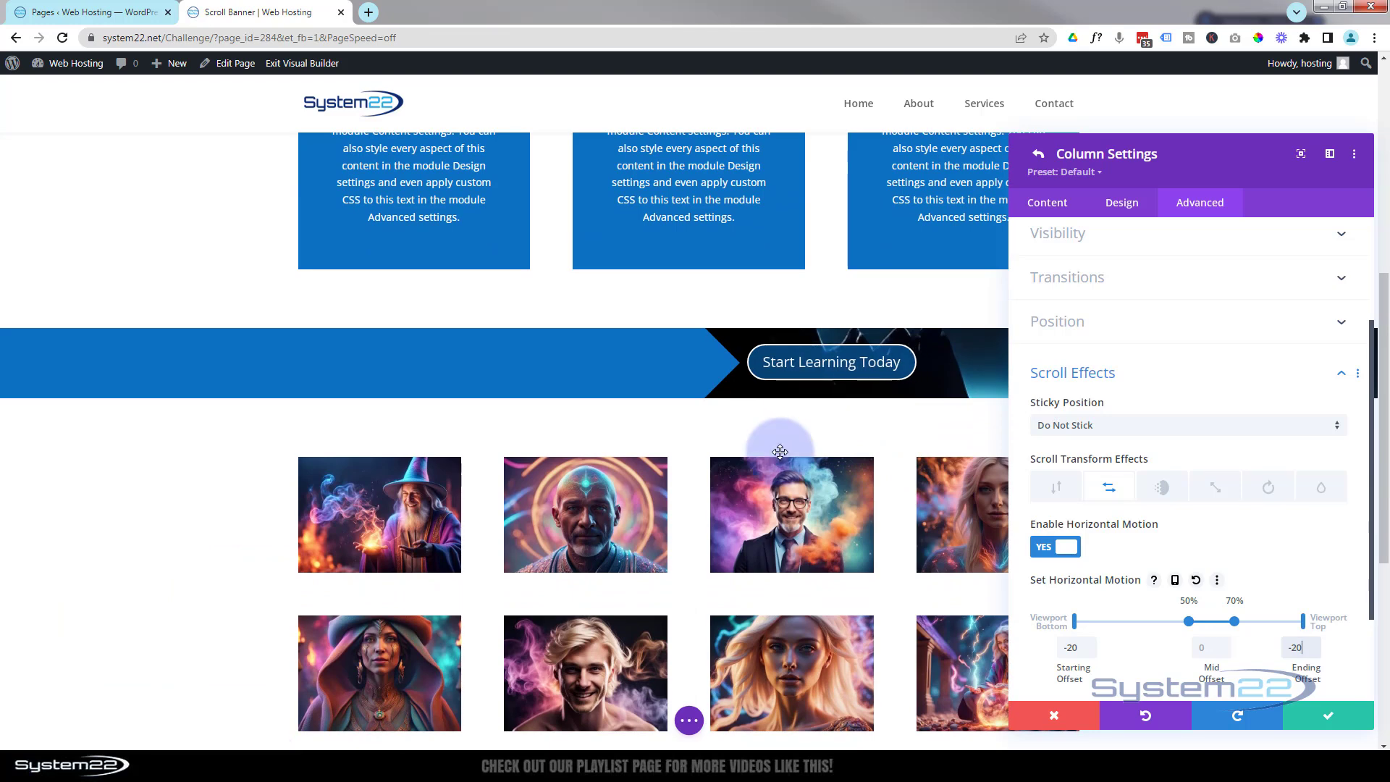
{"action": "scroll", "coordinate": [792, 572], "scroll_direction": "up", "scroll_amount": 2}
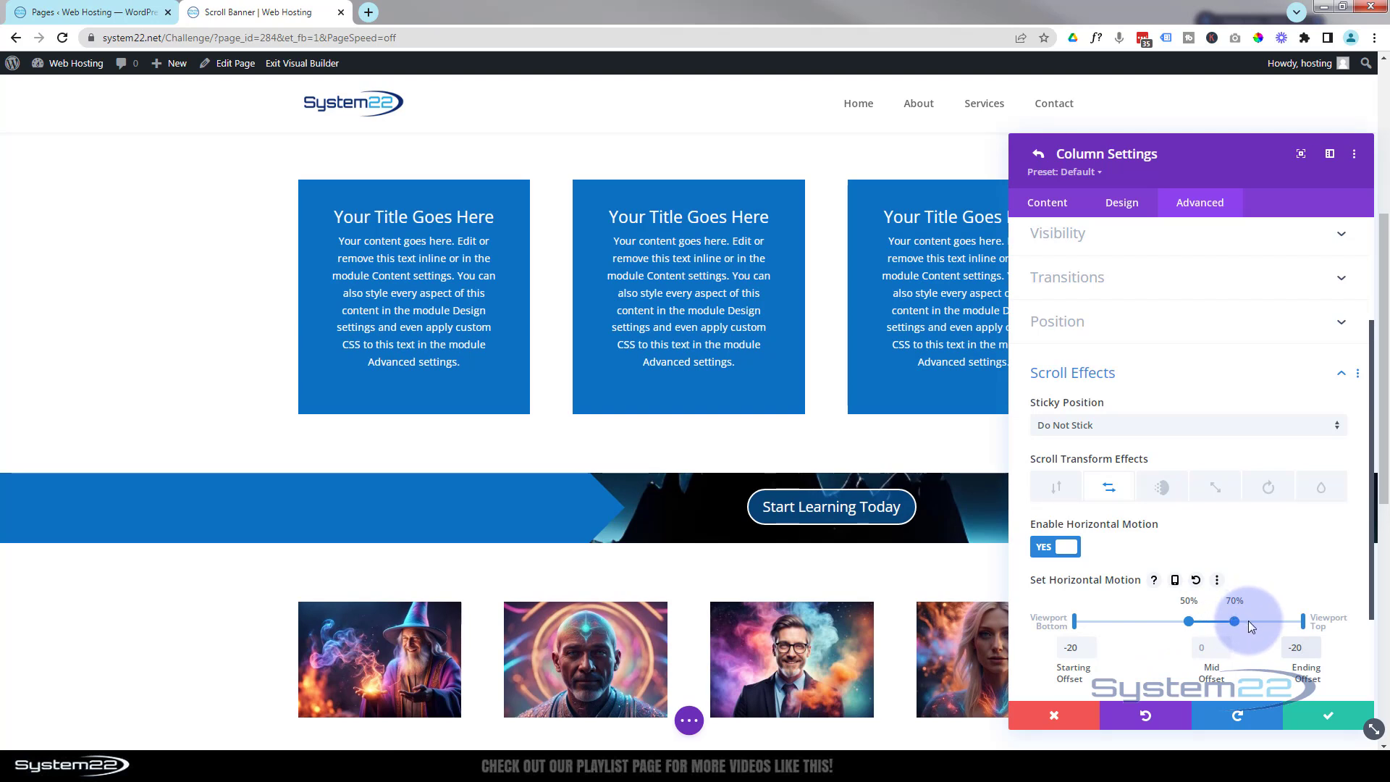
Save the column settings, then enable the Fading In and Out scroll effect on the Start Learning Today button and preview it
{"action": "left_click", "coordinate": [1329, 718]}
{"action": "left_click", "coordinate": [1329, 719]}
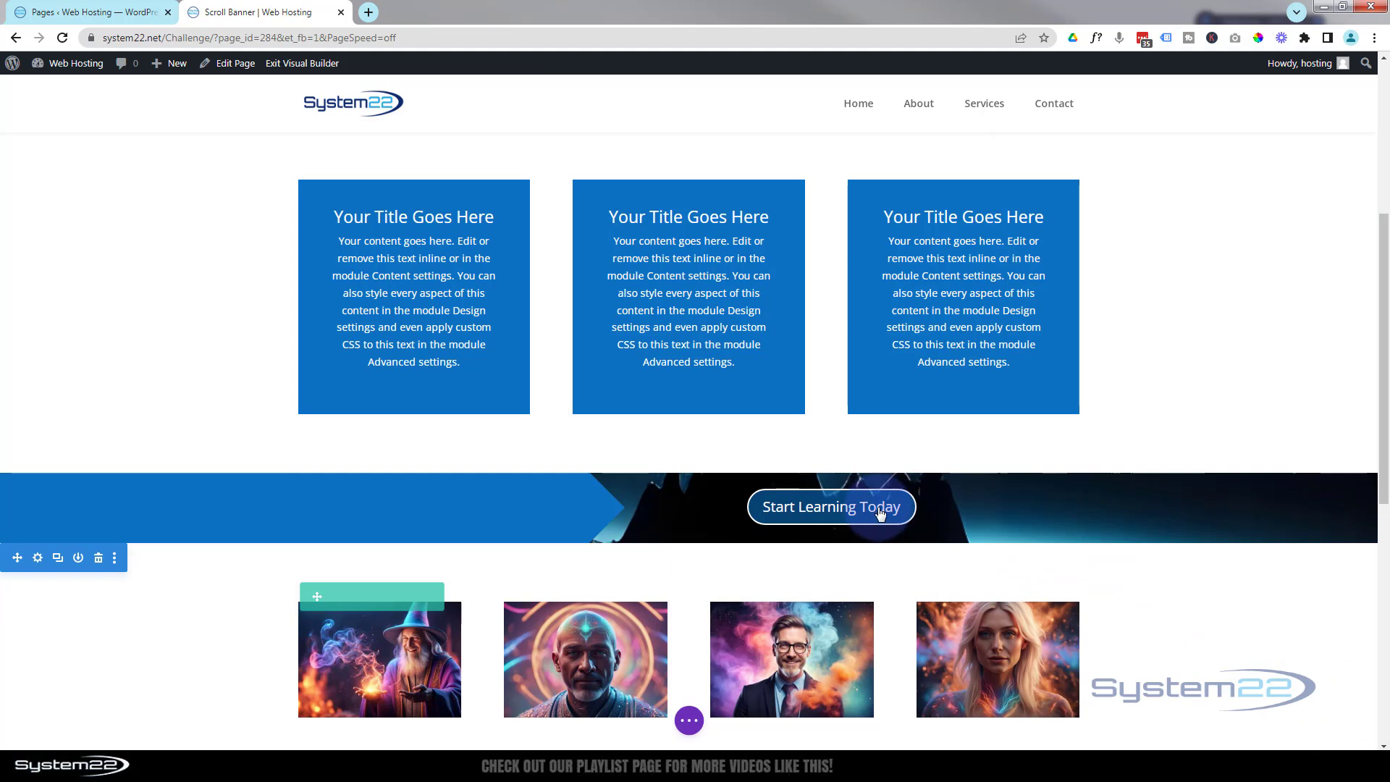
{"action": "mouse_move", "coordinate": [883, 510]}
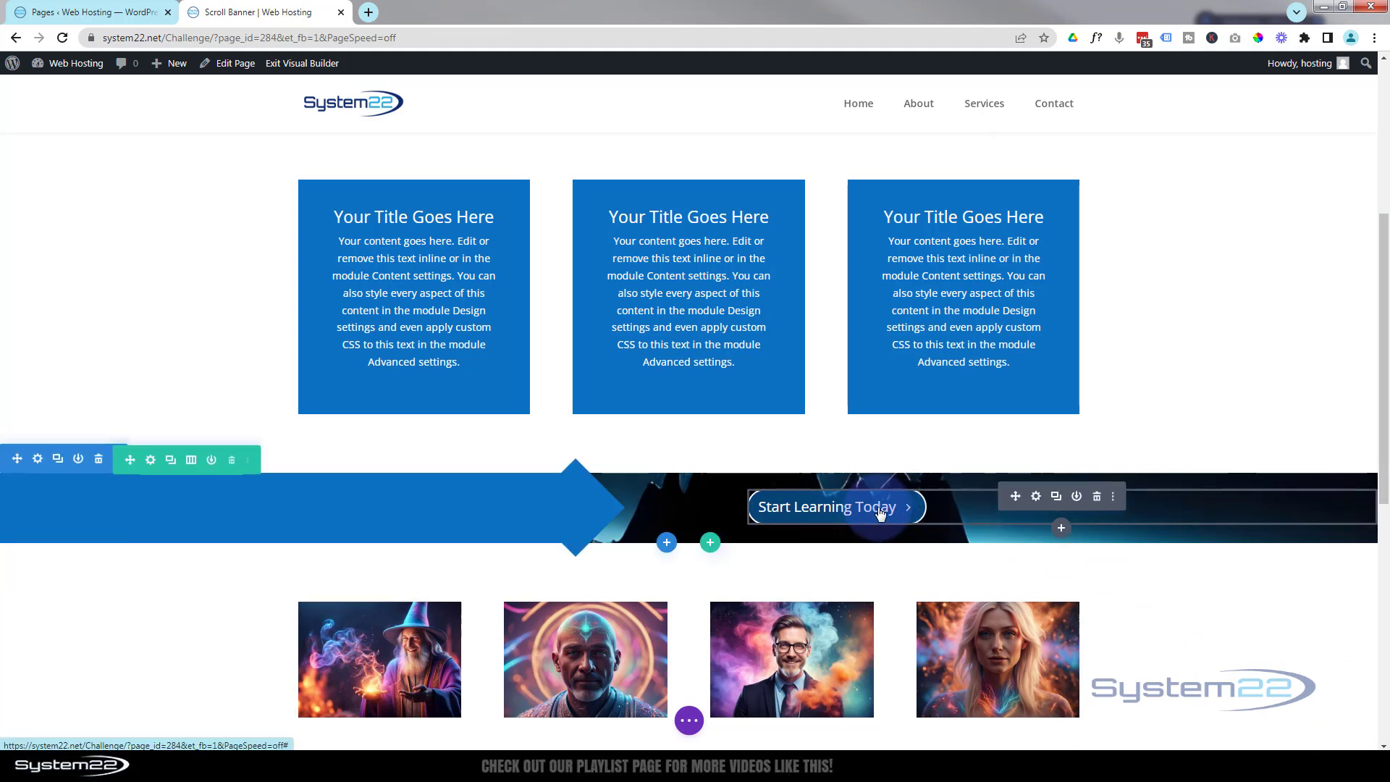
{"action": "left_click", "coordinate": [1037, 498]}
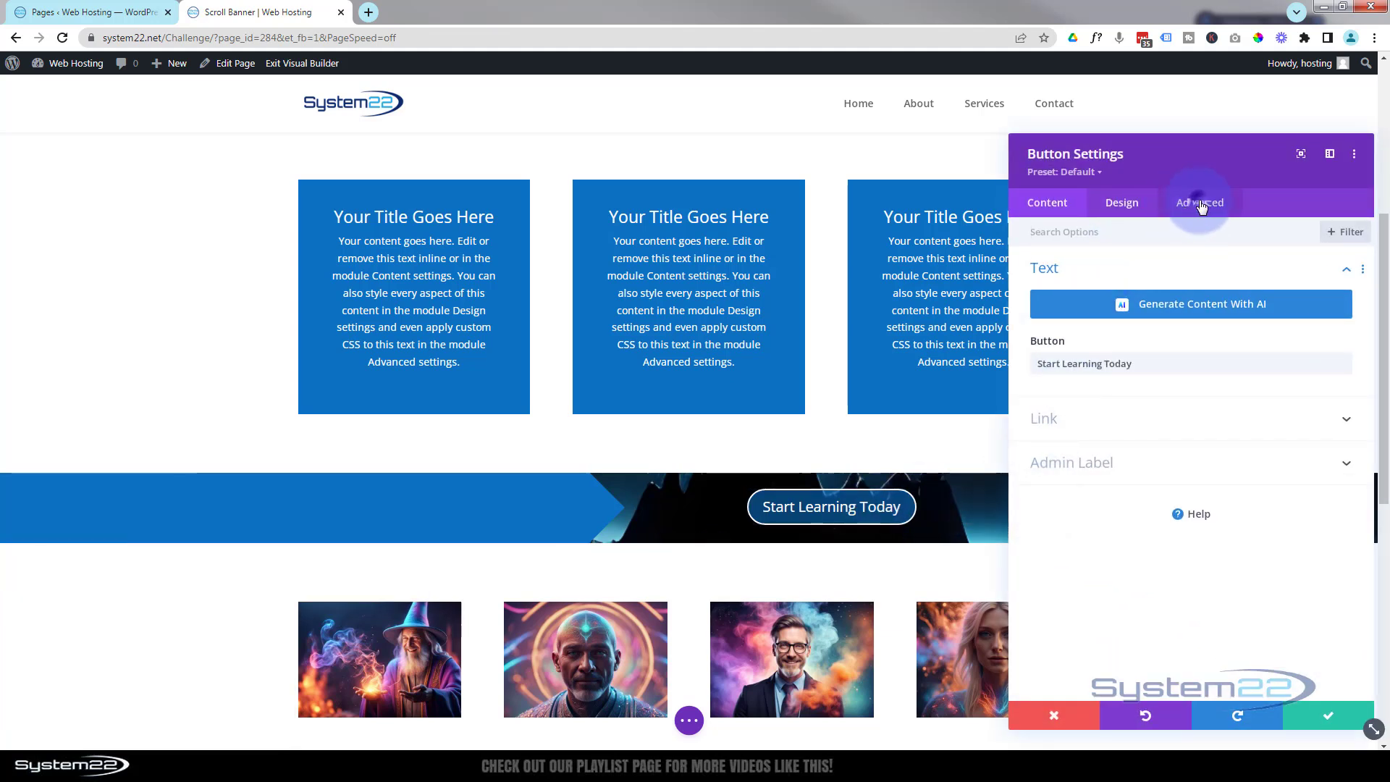
{"action": "left_click", "coordinate": [1200, 205]}
{"action": "left_click", "coordinate": [1179, 587]}
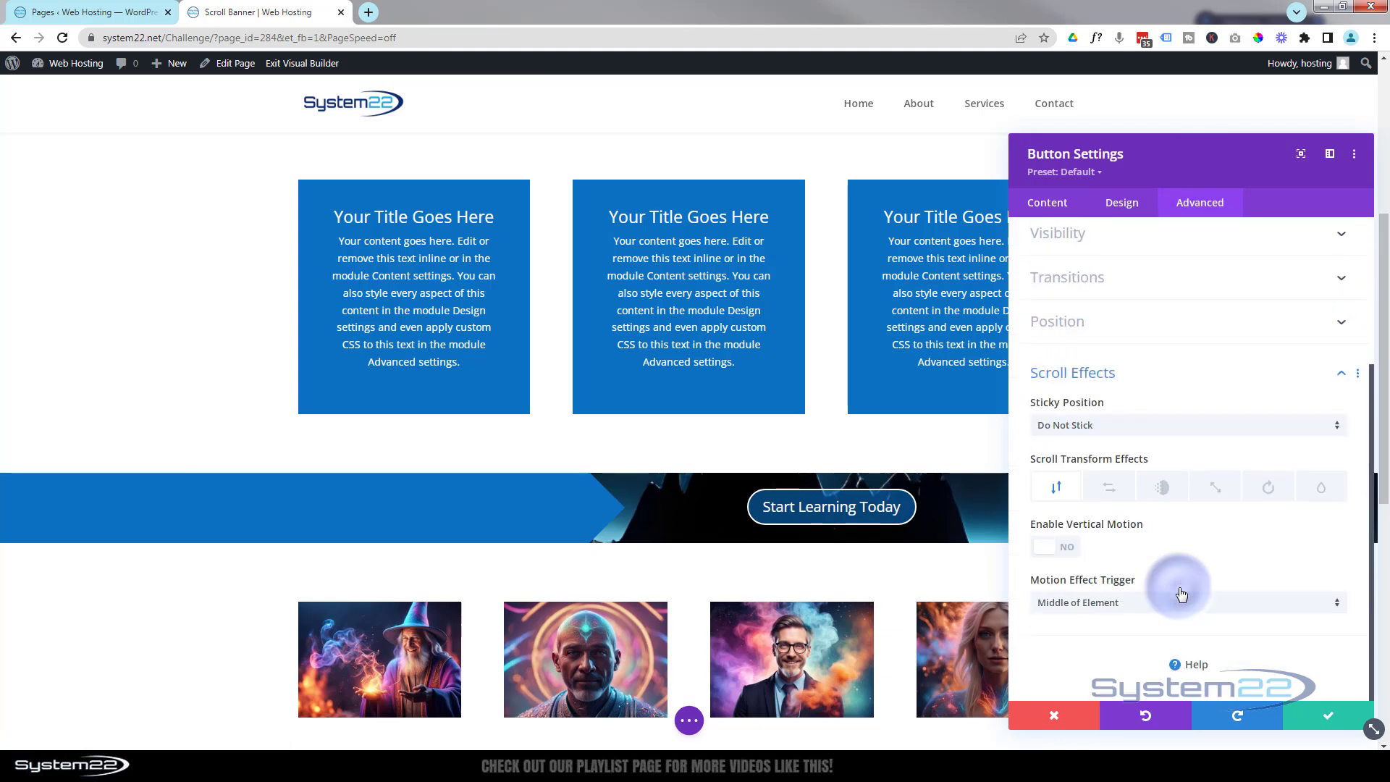
{"action": "left_click", "coordinate": [1162, 490]}
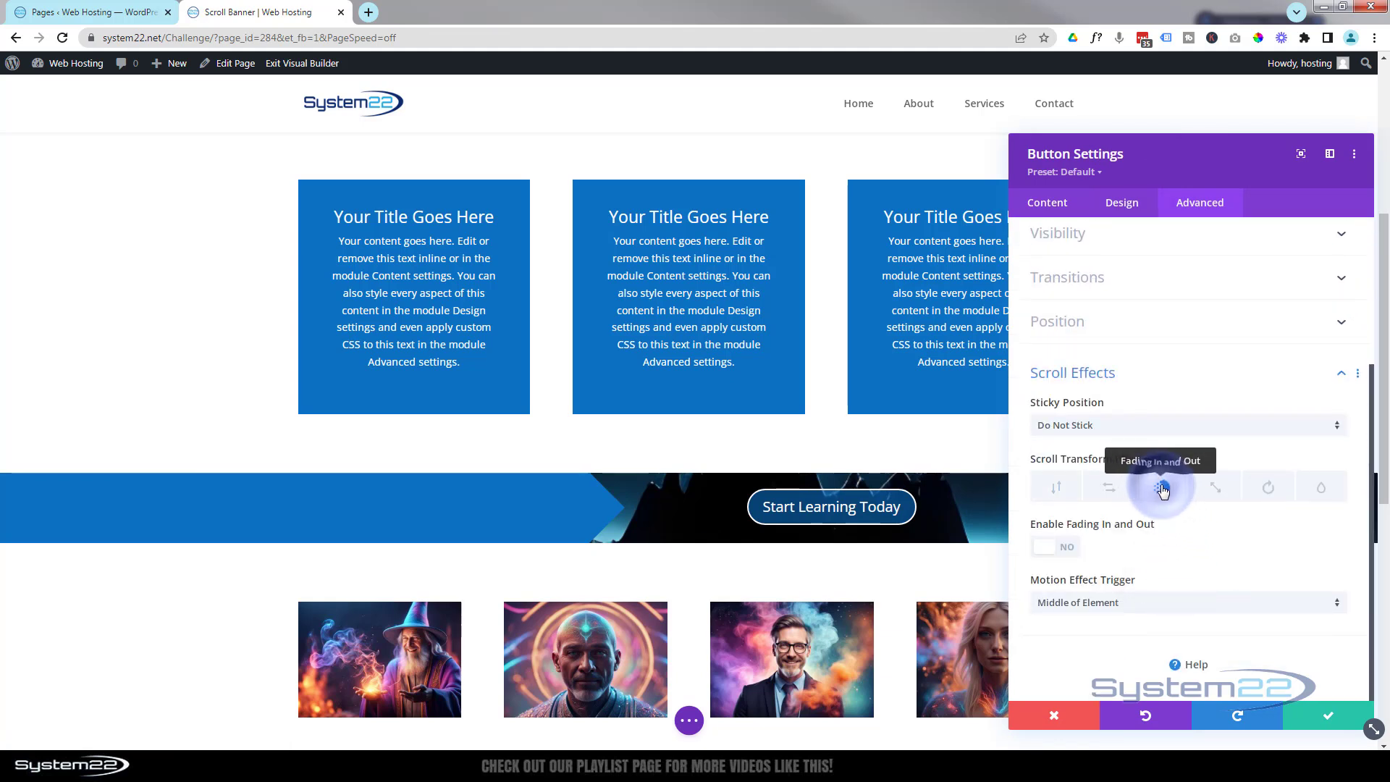
{"action": "left_click", "coordinate": [1062, 548]}
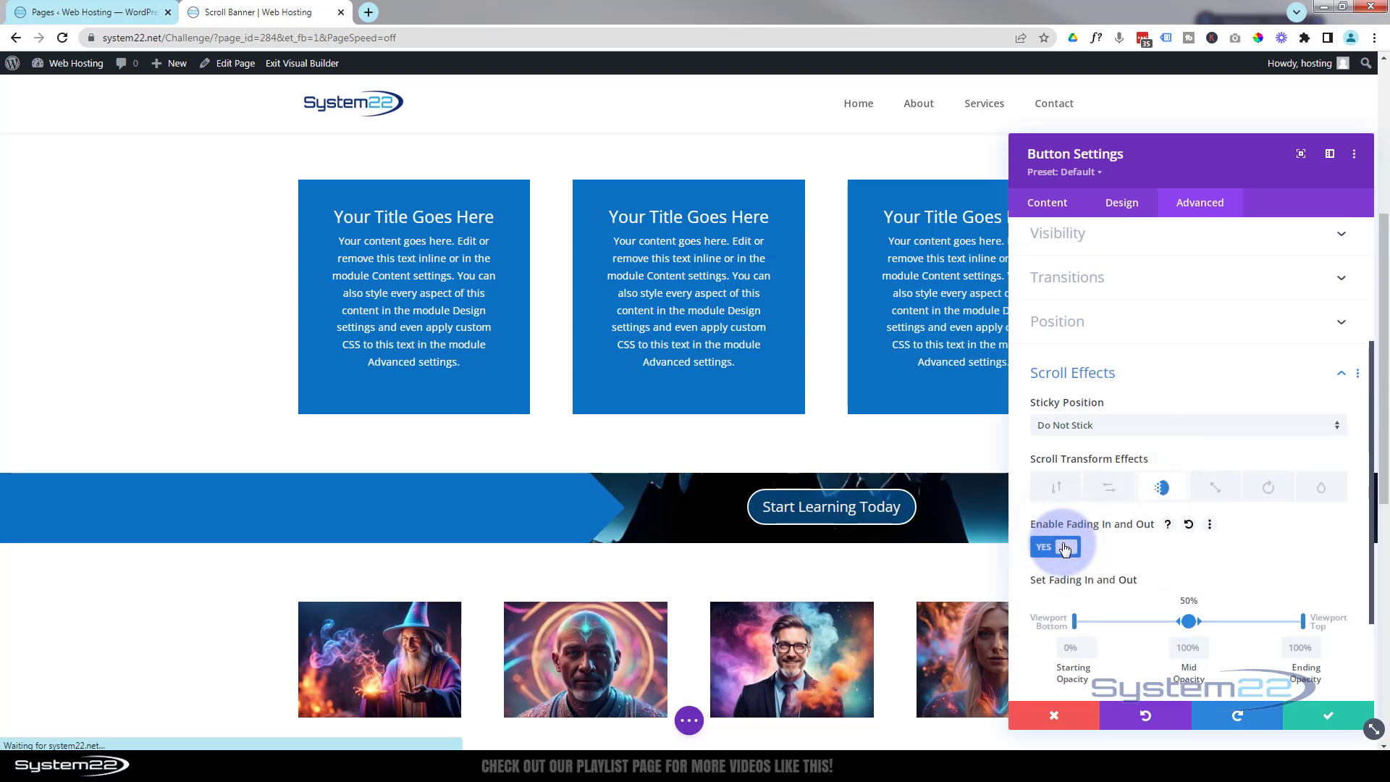
{"action": "scroll", "coordinate": [944, 511], "scroll_direction": "up", "scroll_amount": 3}
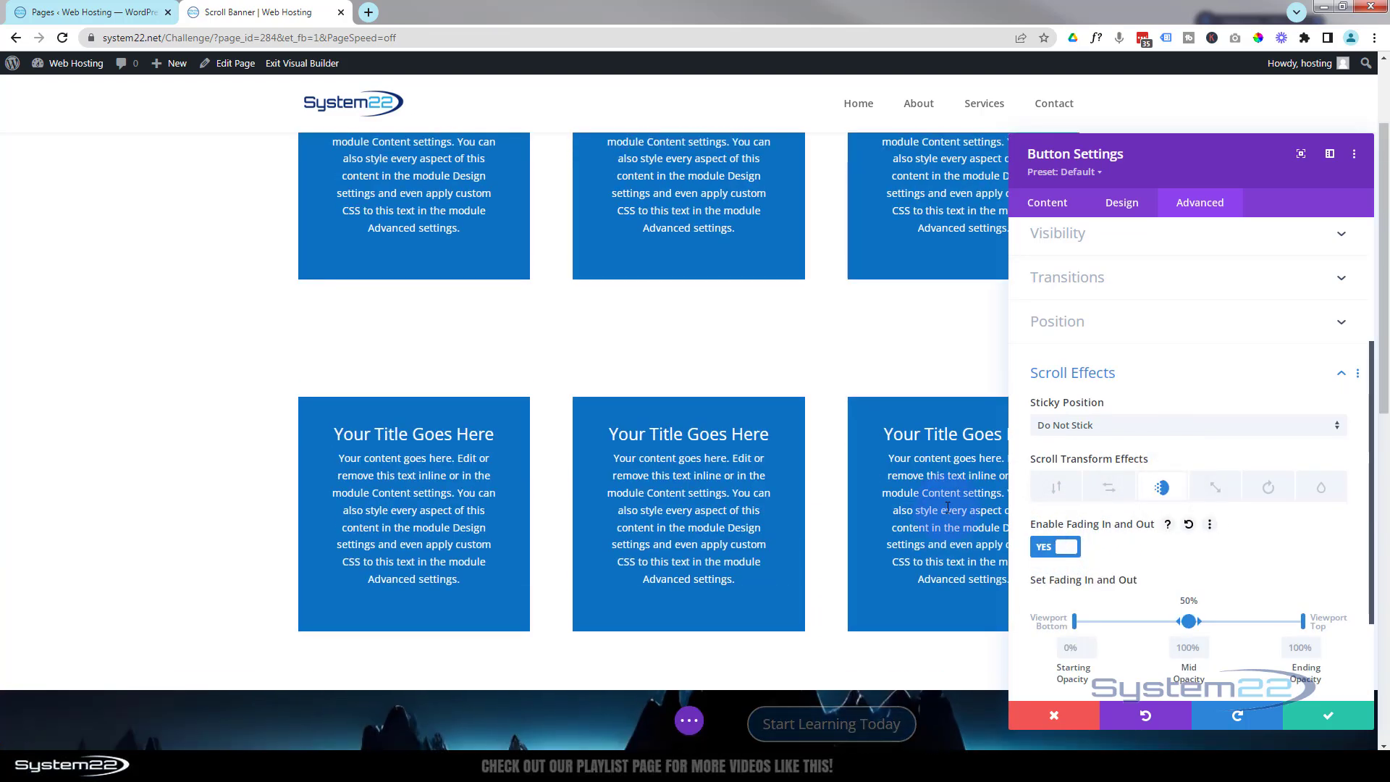
{"action": "scroll", "coordinate": [947, 509], "scroll_direction": "down", "scroll_amount": 2}
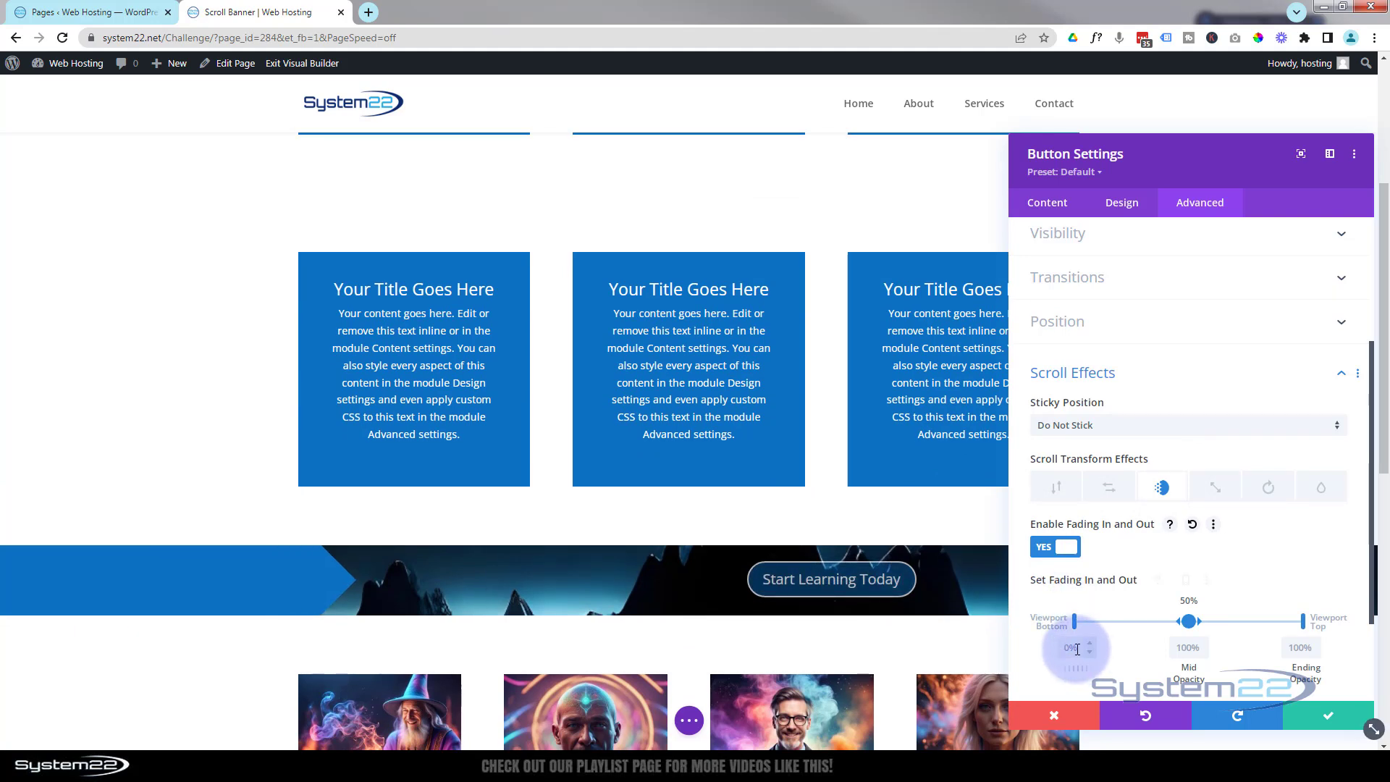
{"action": "scroll", "coordinate": [947, 512], "scroll_direction": "down", "scroll_amount": 1}
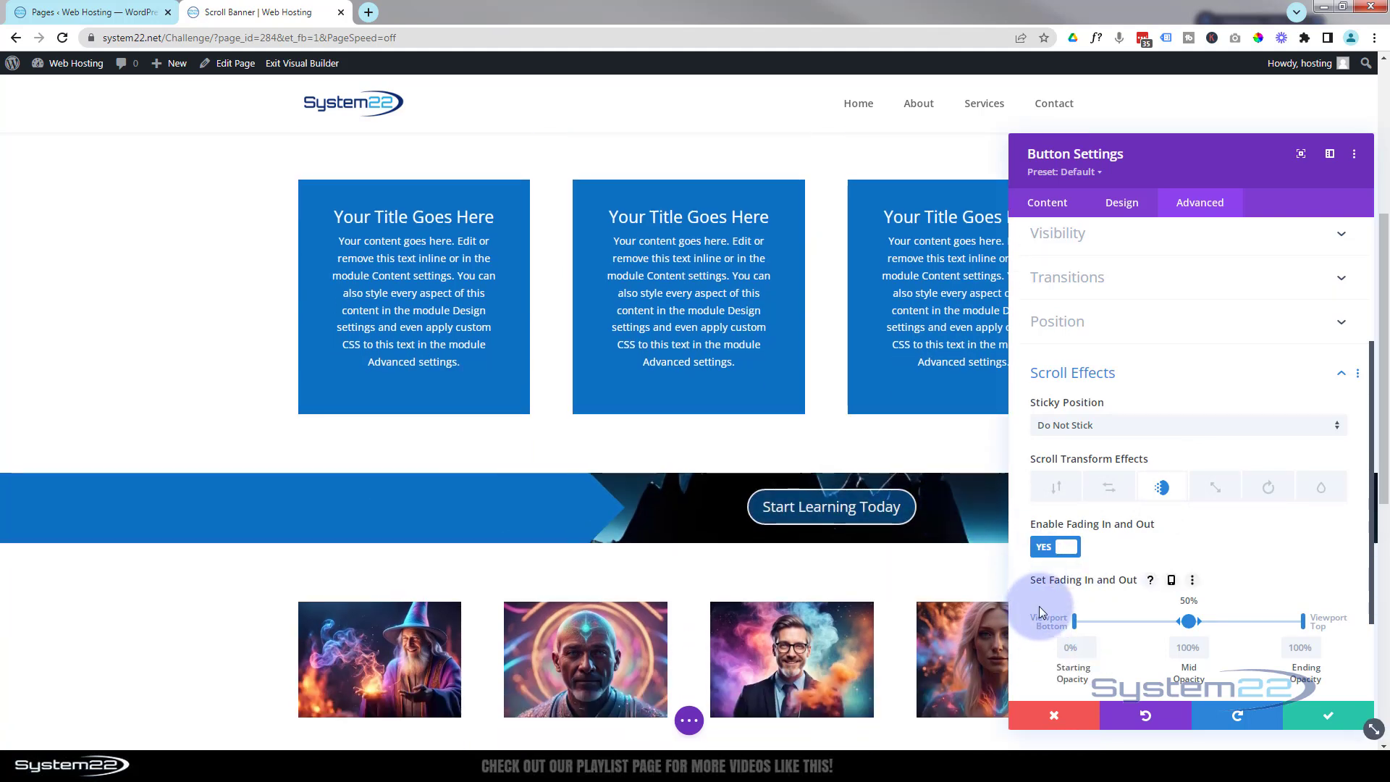
{"action": "scroll", "coordinate": [1004, 547], "scroll_direction": "down", "scroll_amount": 1}
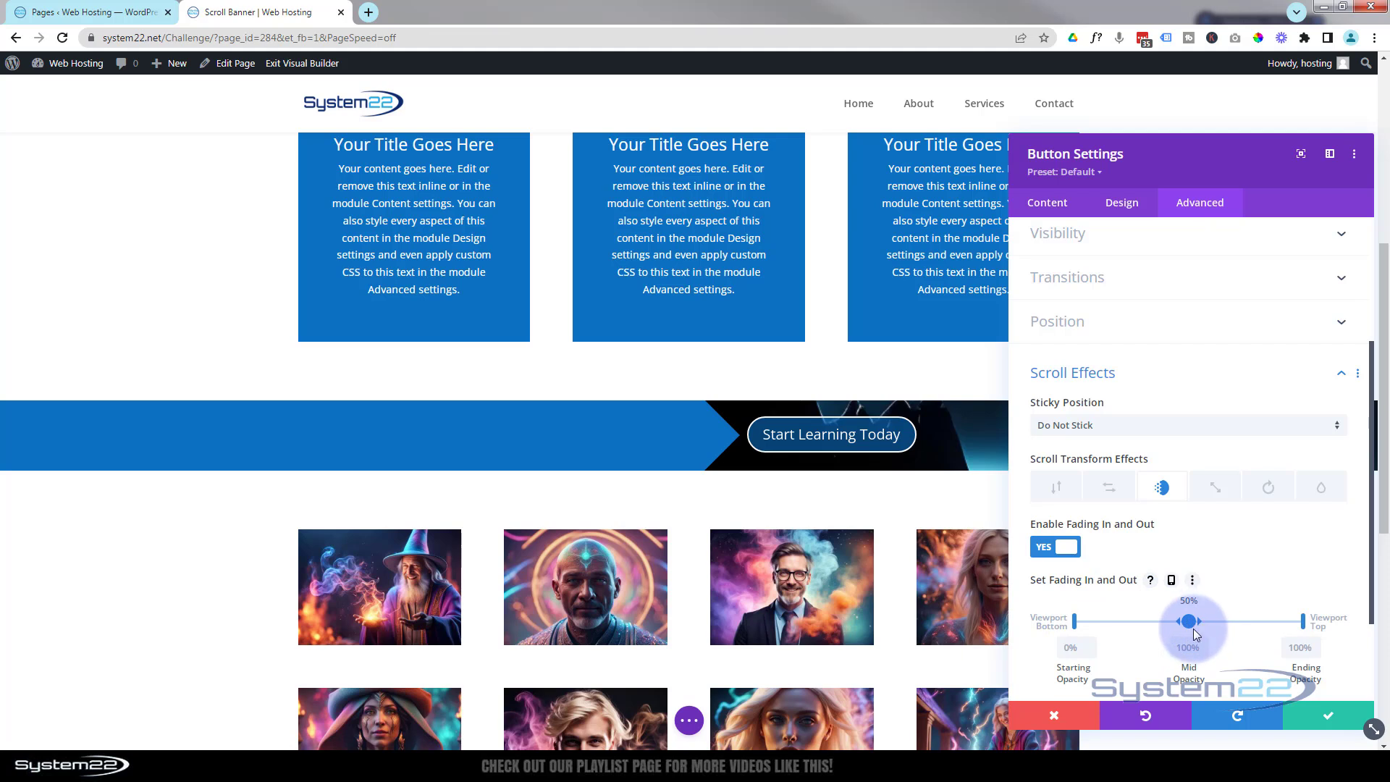
Set the button's fade to start at 40%, hold mid opacity from 50% to 70%, and end at 80% of the viewport; preview it
{"action": "left_click_drag", "start_coordinate": [1201, 626], "coordinate": [1248, 618]}
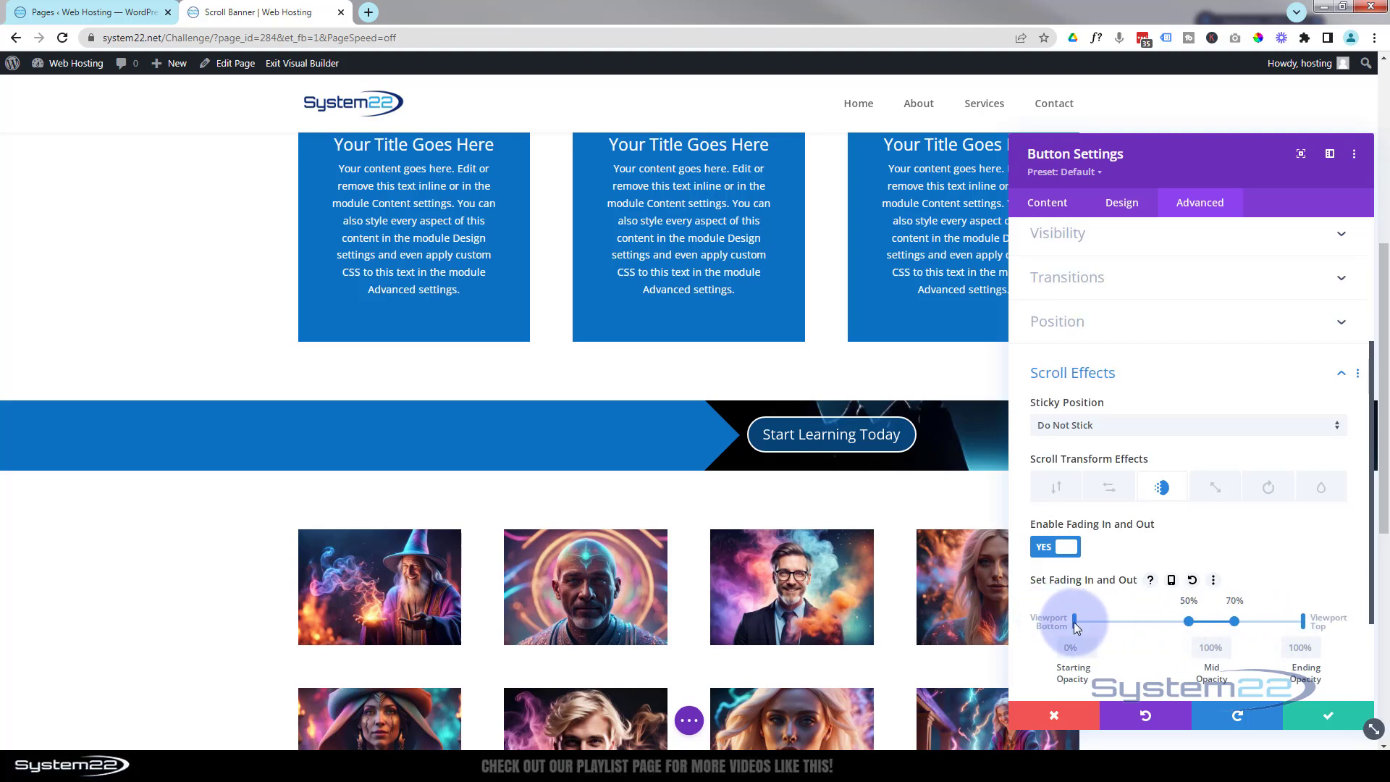
{"action": "left_click_drag", "start_coordinate": [1076, 627], "coordinate": [1170, 635]}
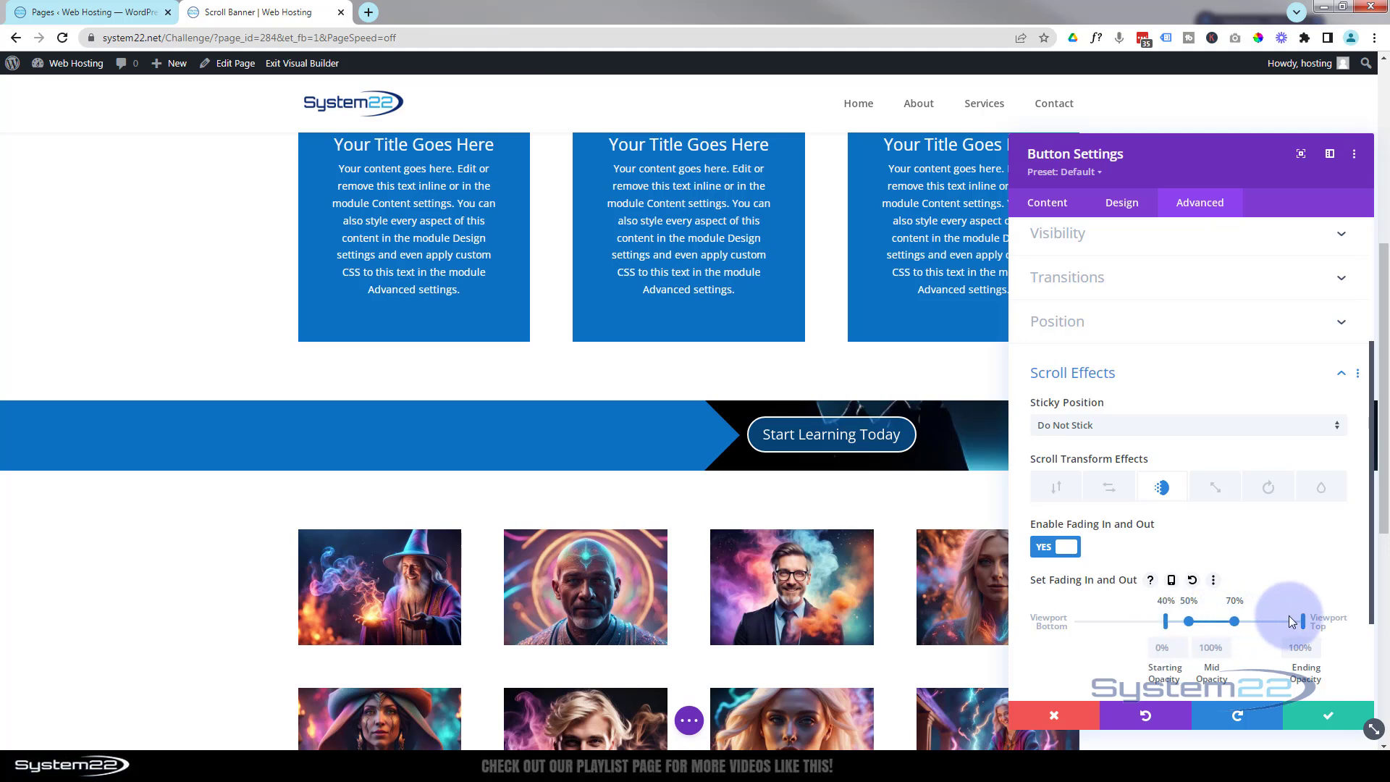
{"action": "left_click_drag", "start_coordinate": [1302, 621], "coordinate": [1257, 621]}
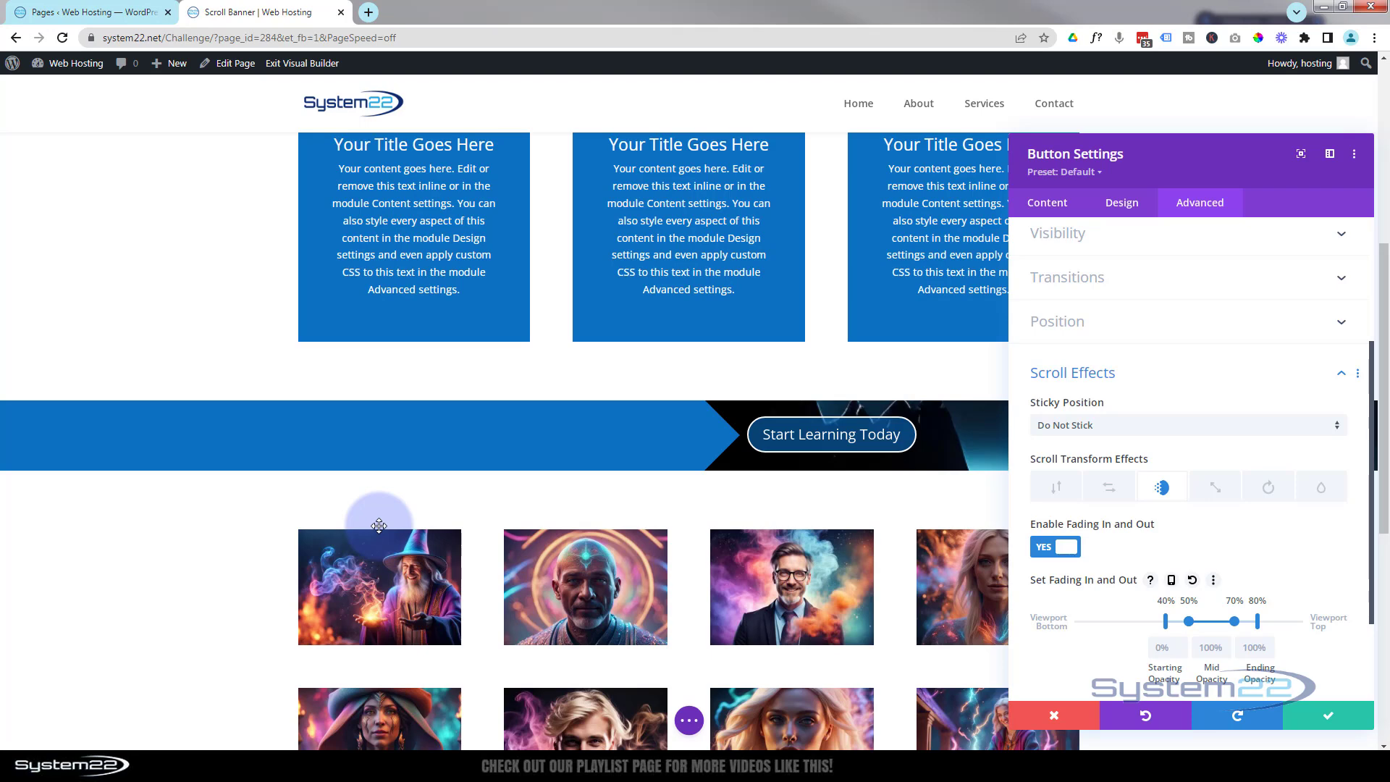
{"action": "scroll", "coordinate": [379, 526], "scroll_direction": "up", "scroll_amount": 2}
{"action": "scroll", "coordinate": [379, 526], "scroll_direction": "up", "scroll_amount": 1}
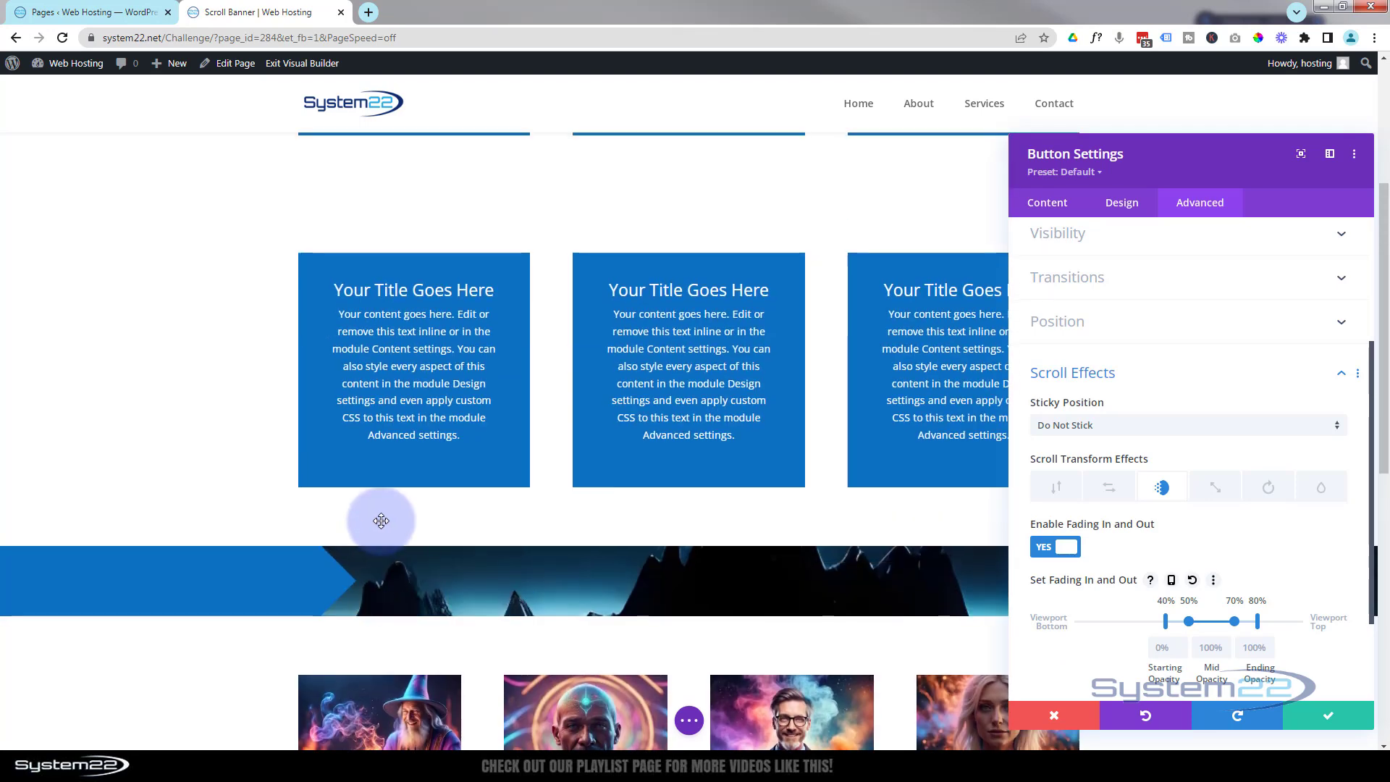
{"action": "scroll", "coordinate": [381, 521], "scroll_direction": "up", "scroll_amount": 3}
{"action": "scroll", "coordinate": [382, 514], "scroll_direction": "down", "scroll_amount": 5}
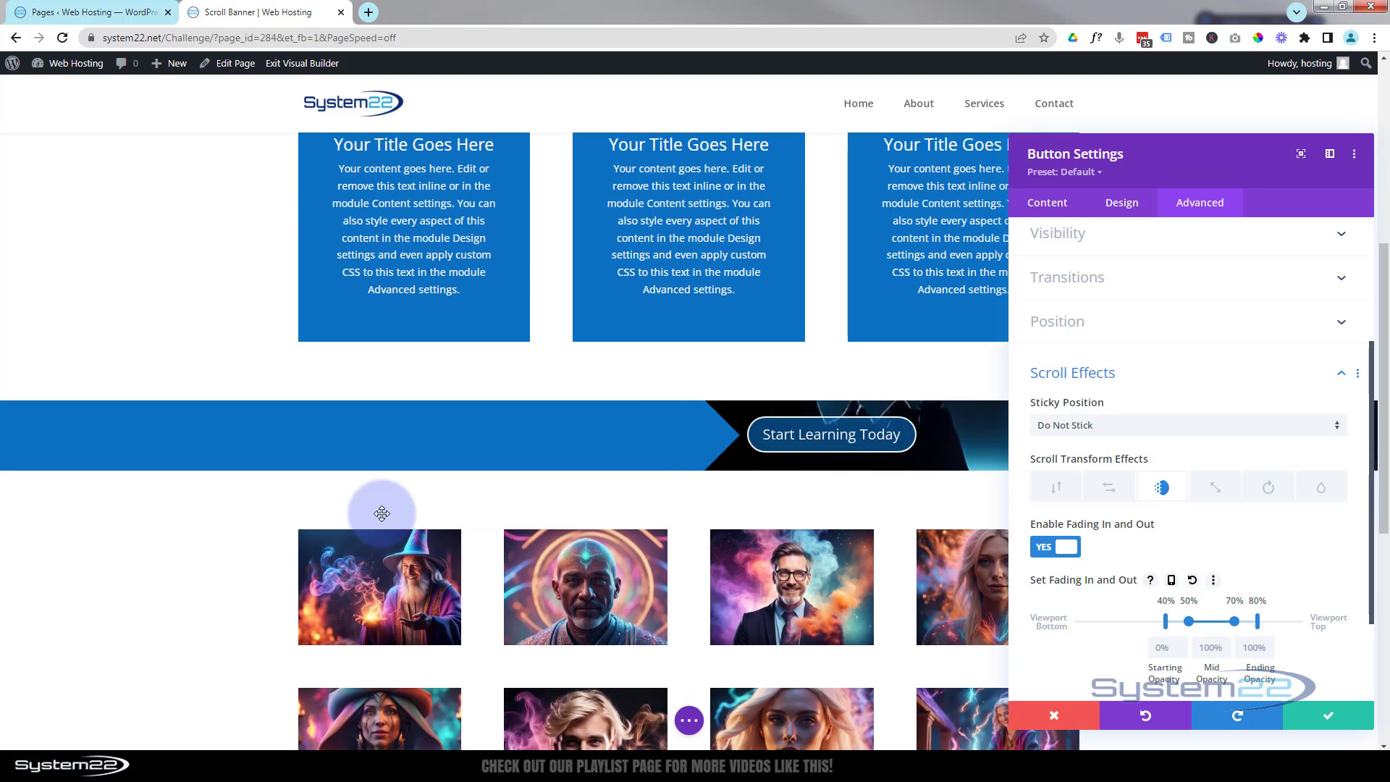
{"action": "scroll", "coordinate": [382, 514], "scroll_direction": "down", "scroll_amount": 4}
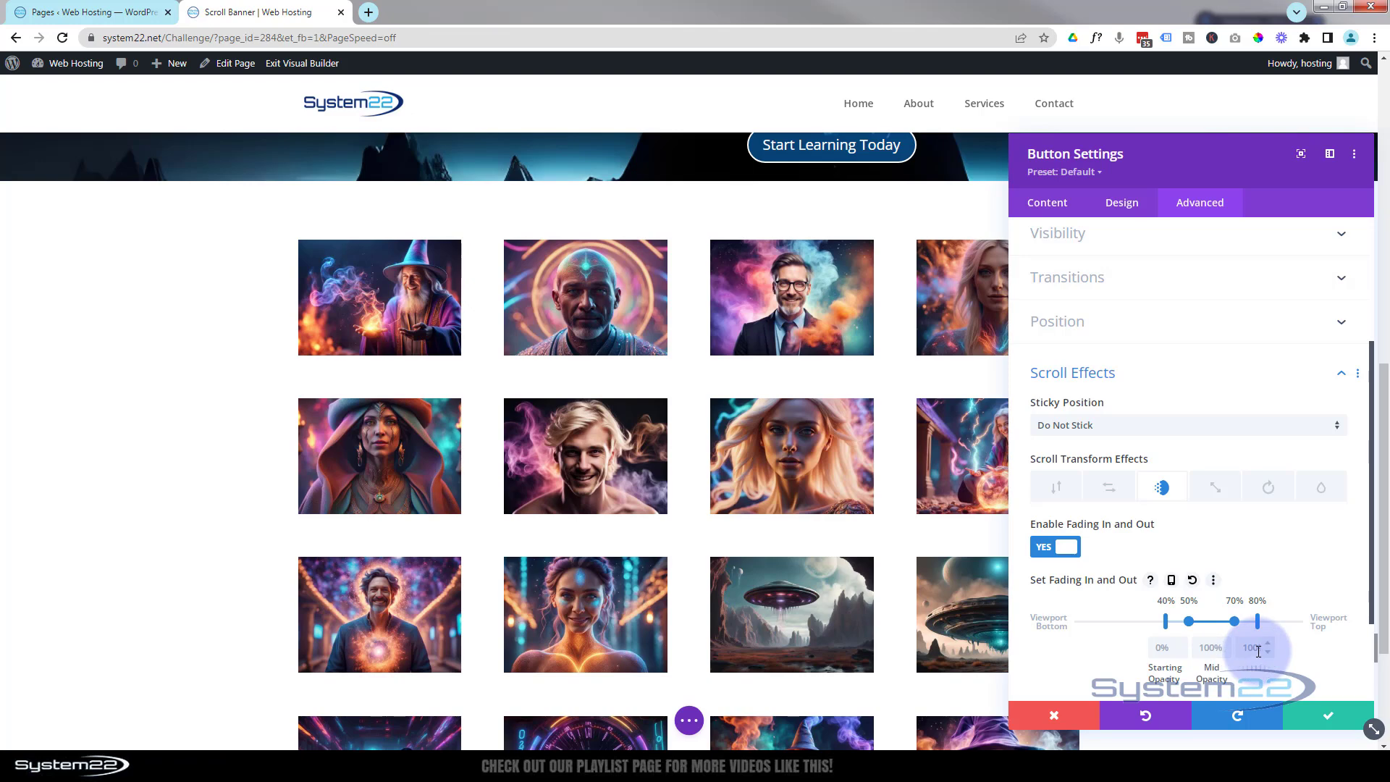
Set the button's ending opacity to 0%, preview the fade while scrolling both ways, and save the button settings
{"action": "left_click_drag", "start_coordinate": [1266, 648], "coordinate": [1240, 642]}
{"action": "type", "text": "0%"}
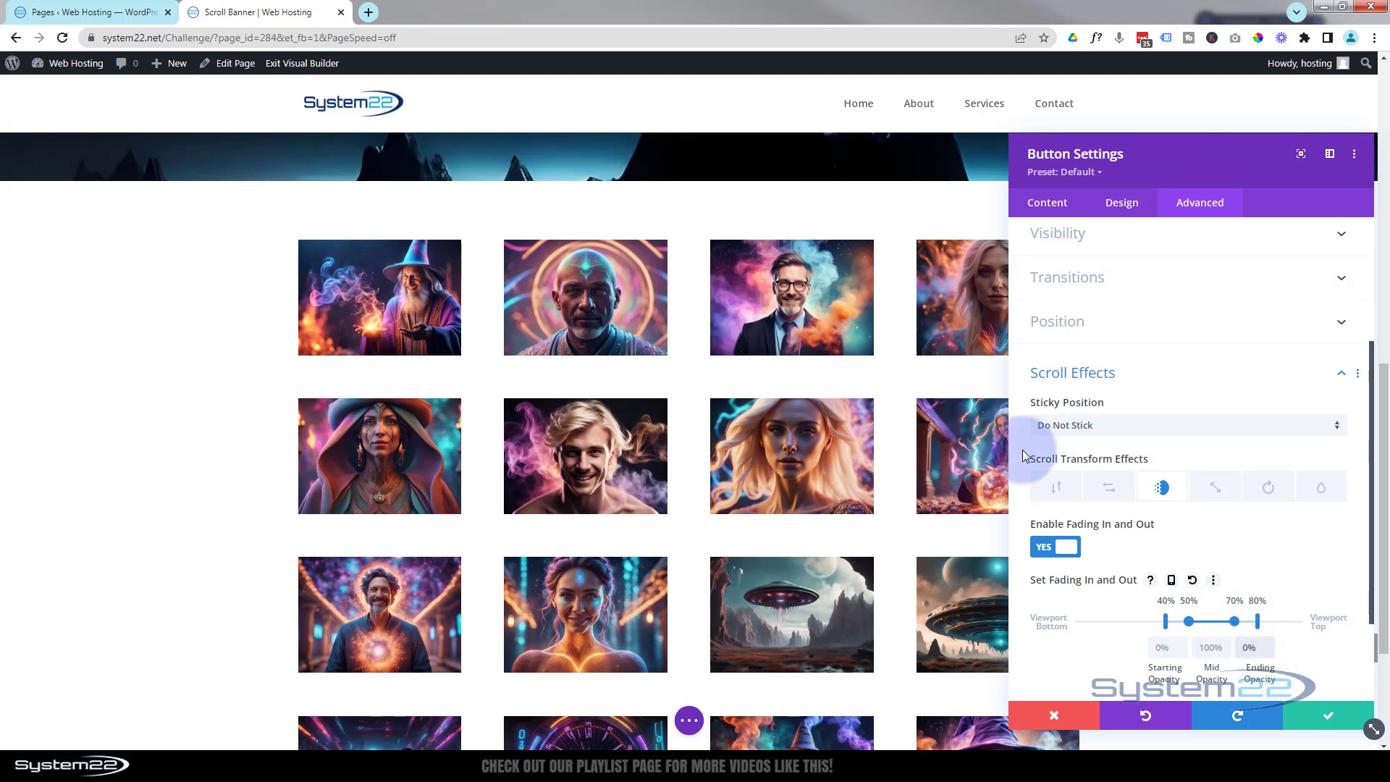
{"action": "scroll", "coordinate": [935, 469], "scroll_direction": "up", "scroll_amount": 2}
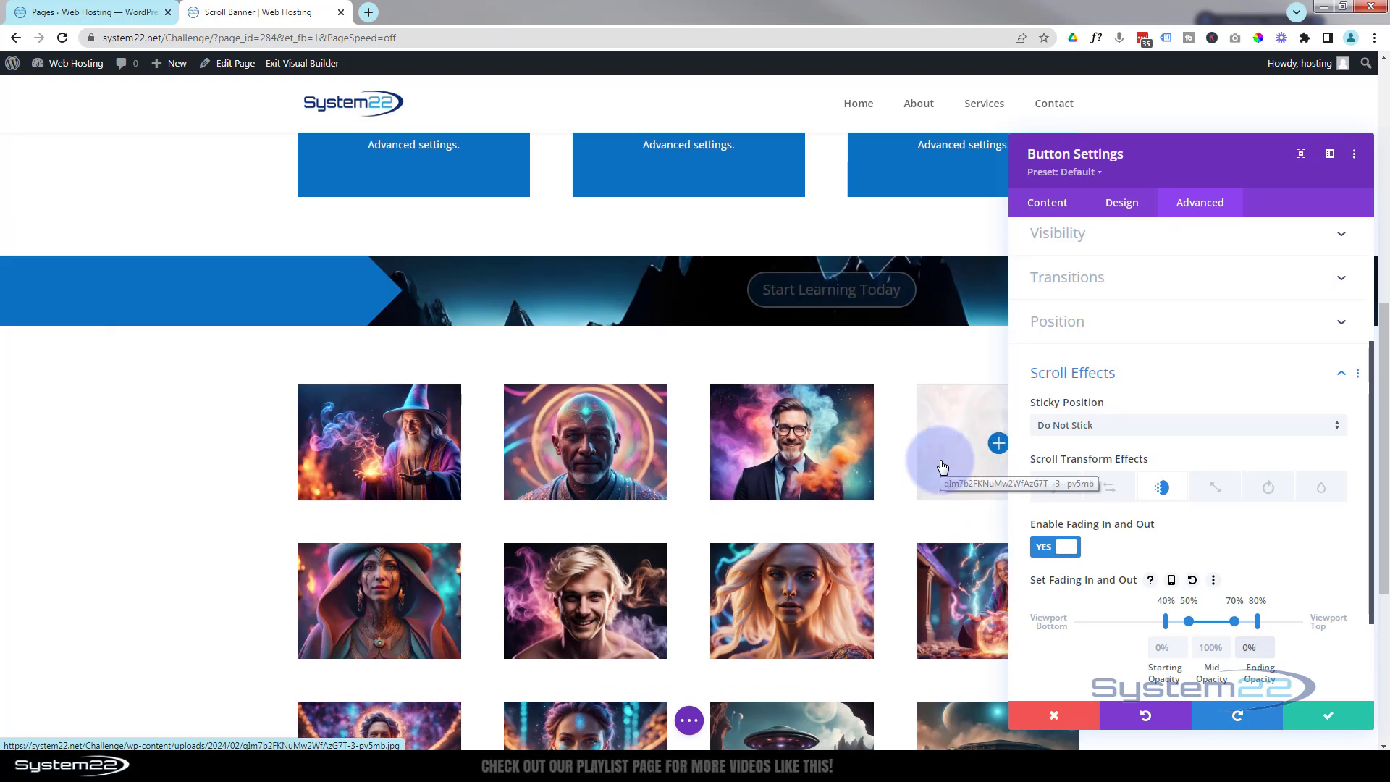
{"action": "scroll", "coordinate": [943, 467], "scroll_direction": "up", "scroll_amount": 1}
{"action": "scroll", "coordinate": [941, 464], "scroll_direction": "up", "scroll_amount": 2}
{"action": "scroll", "coordinate": [940, 460], "scroll_direction": "down", "scroll_amount": 1}
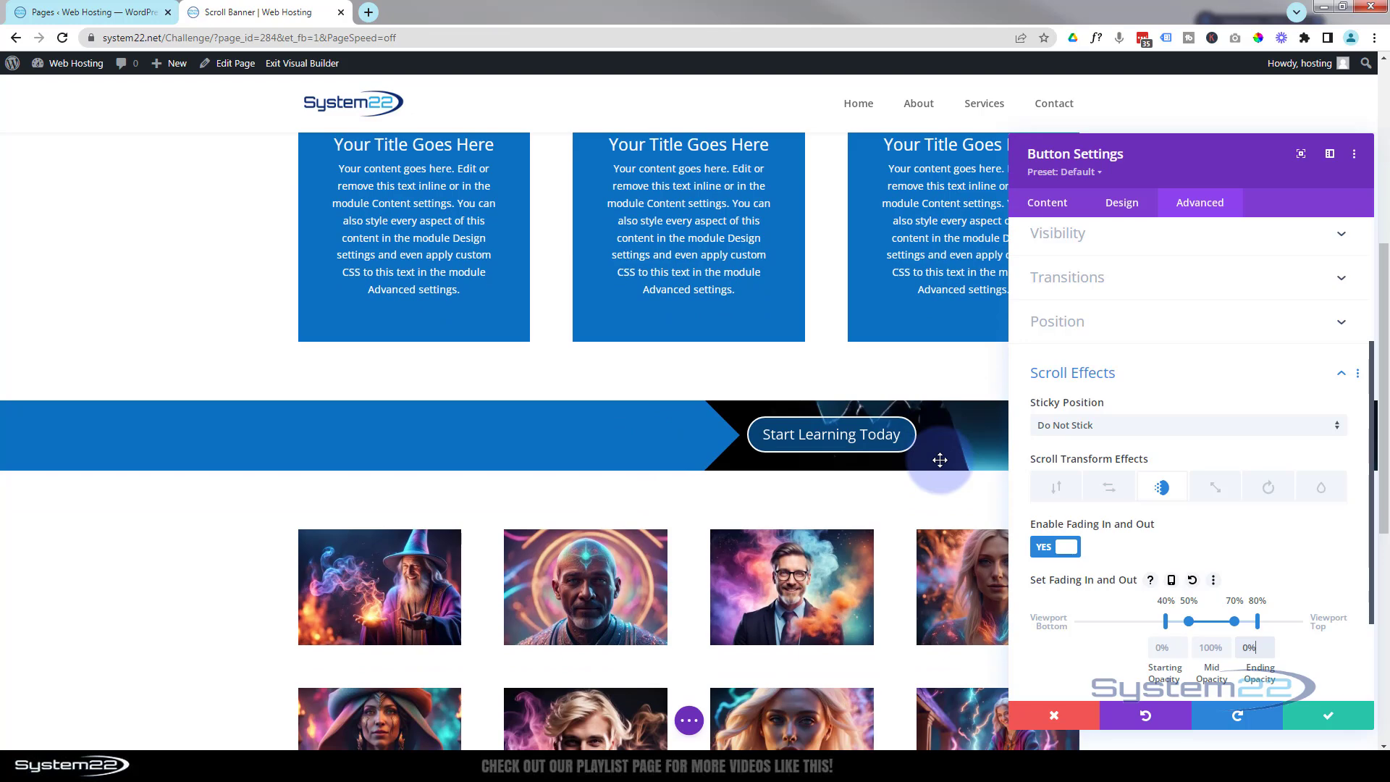
{"action": "scroll", "coordinate": [817, 528], "scroll_direction": "up", "scroll_amount": 3}
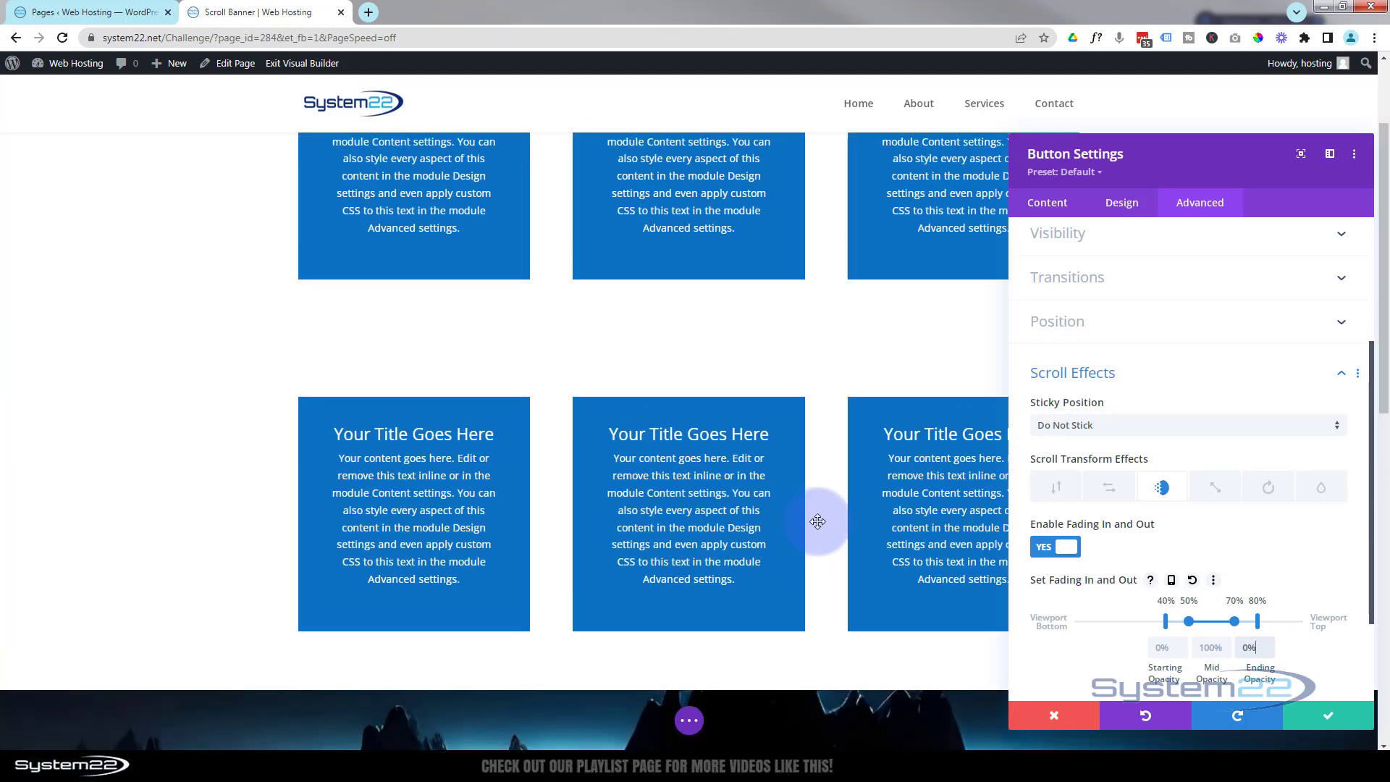
{"action": "scroll", "coordinate": [818, 521], "scroll_direction": "down", "scroll_amount": 5}
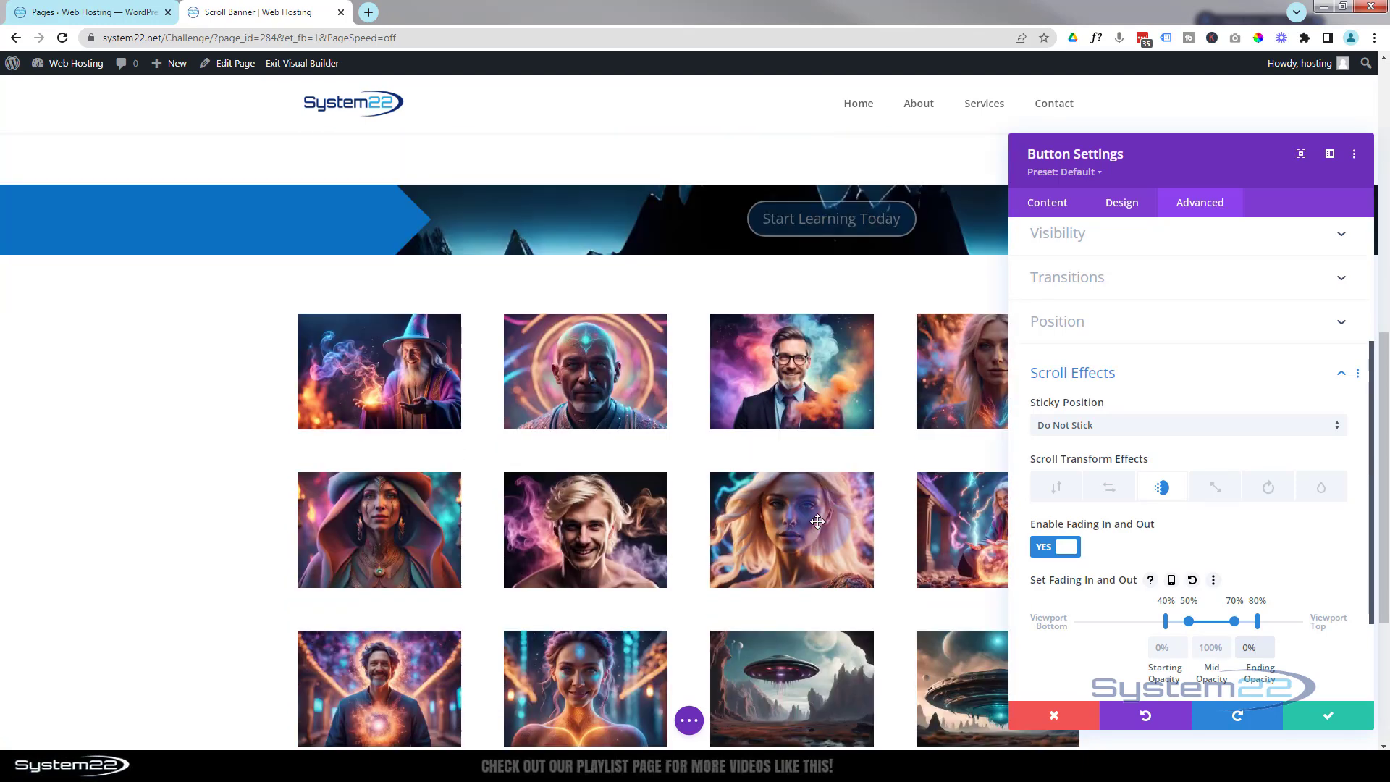
{"action": "scroll", "coordinate": [817, 521], "scroll_direction": "up", "scroll_amount": 3}
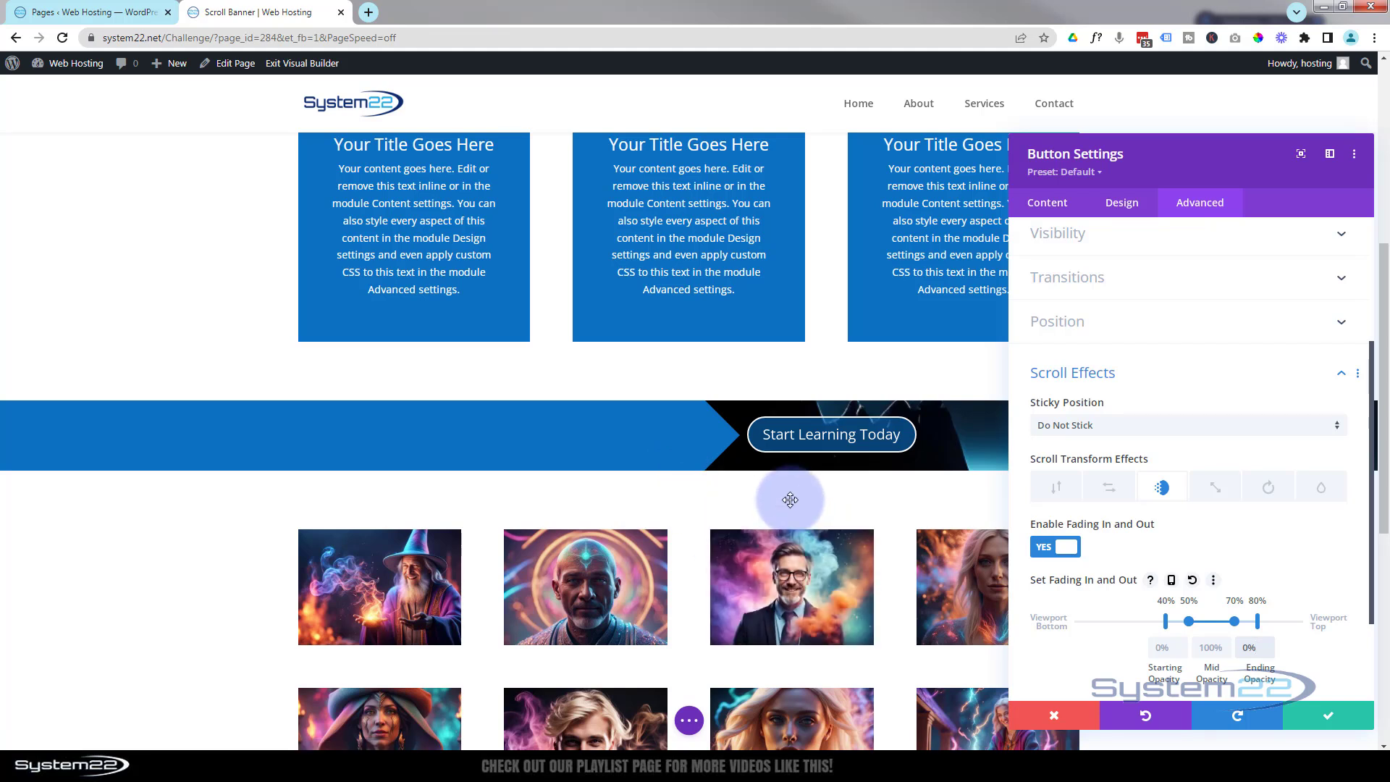
{"action": "left_click", "coordinate": [1331, 717]}
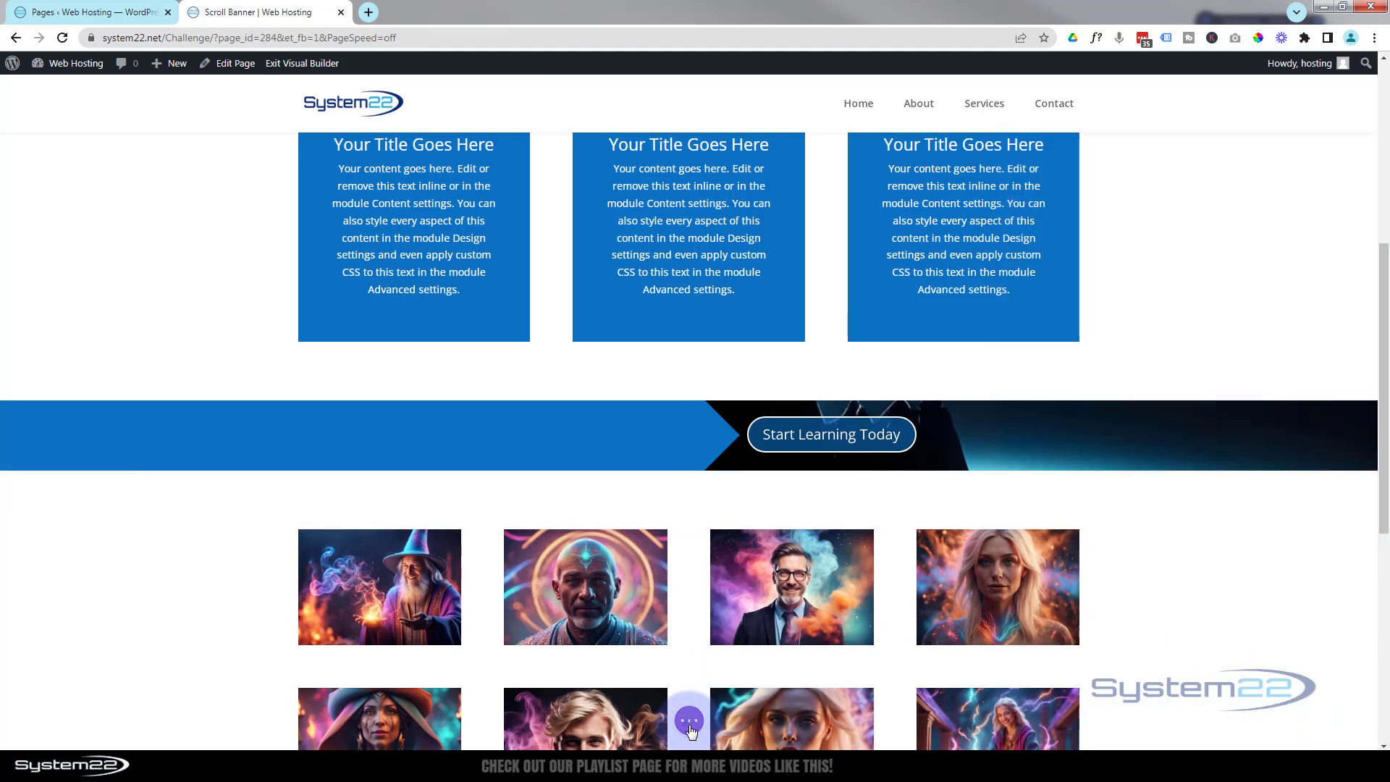
Examine the banner's layout and scroll effects in tablet view and phone view
{"action": "left_click", "coordinate": [690, 721]}
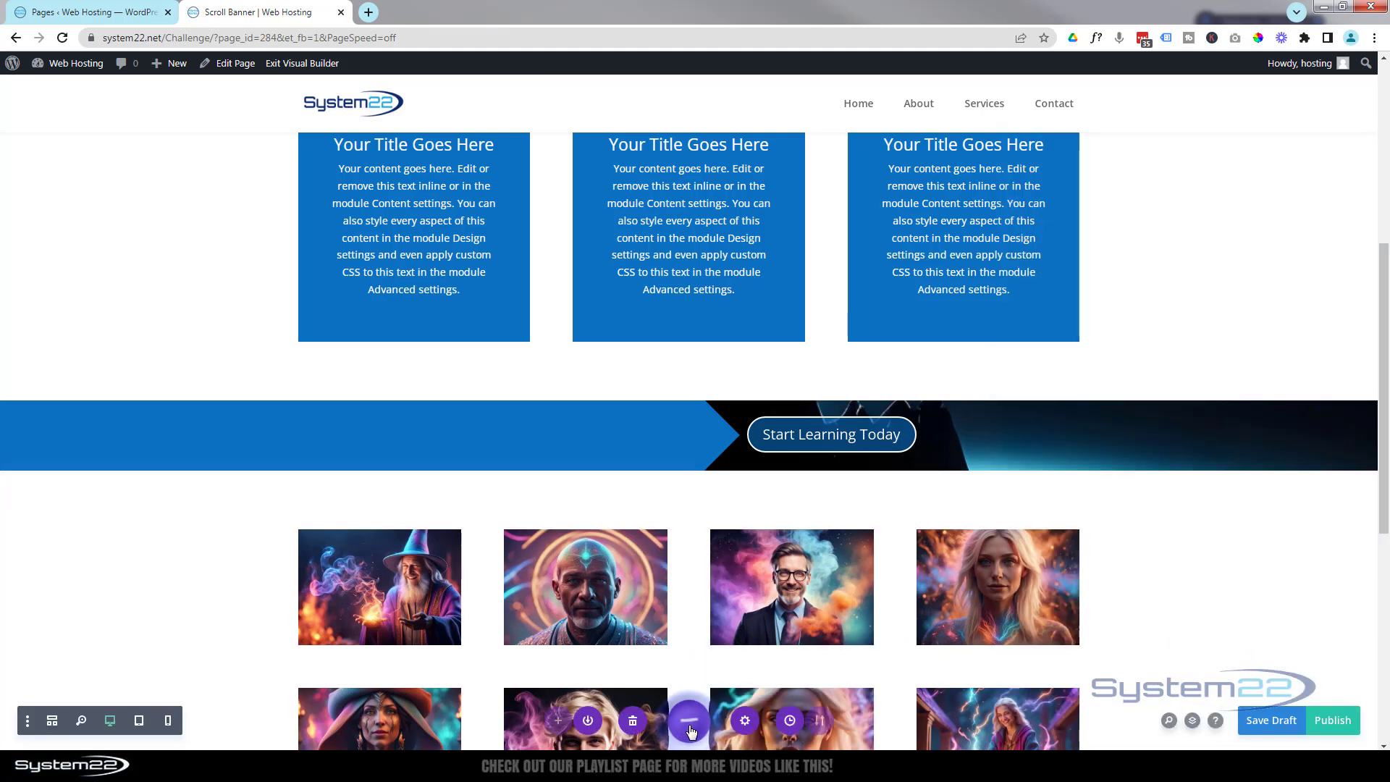
{"action": "left_click", "coordinate": [146, 722]}
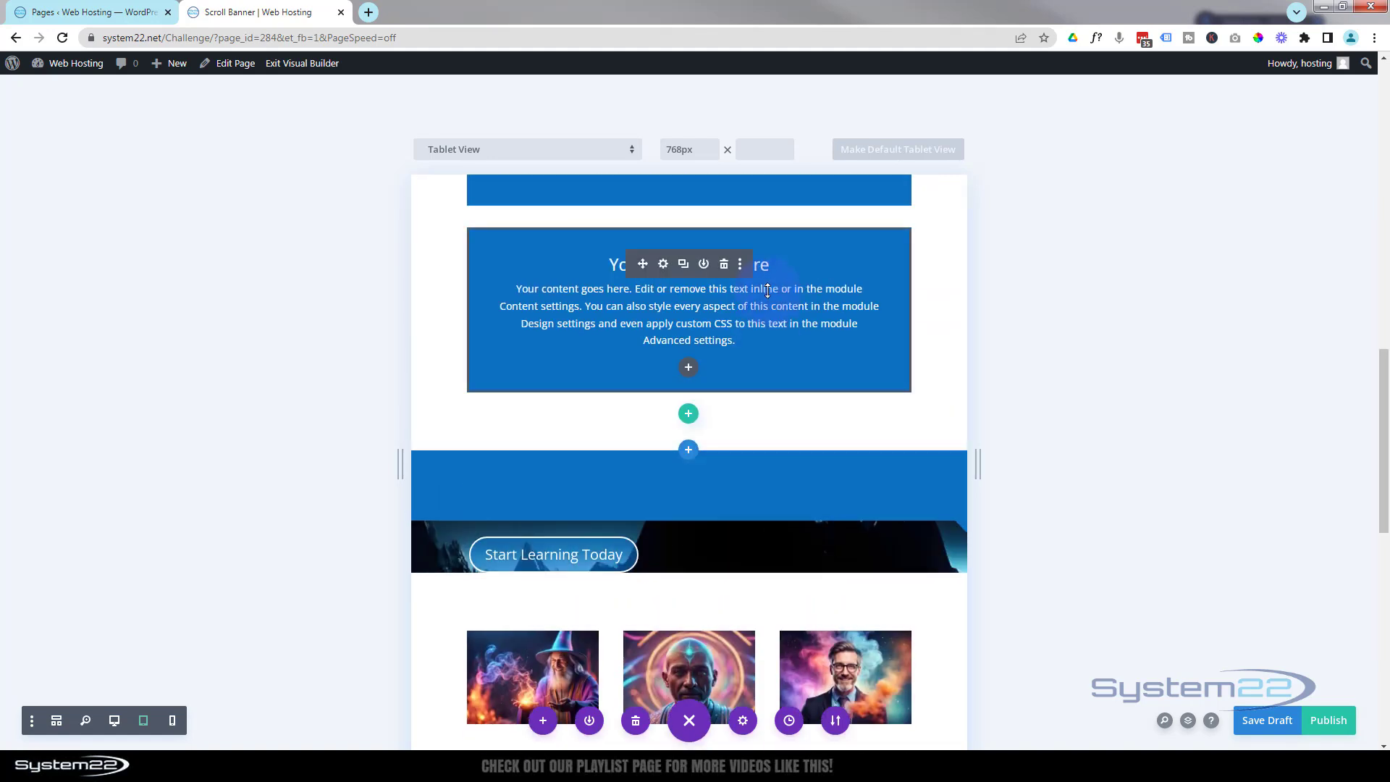
{"action": "scroll", "coordinate": [767, 290], "scroll_direction": "down", "scroll_amount": 1}
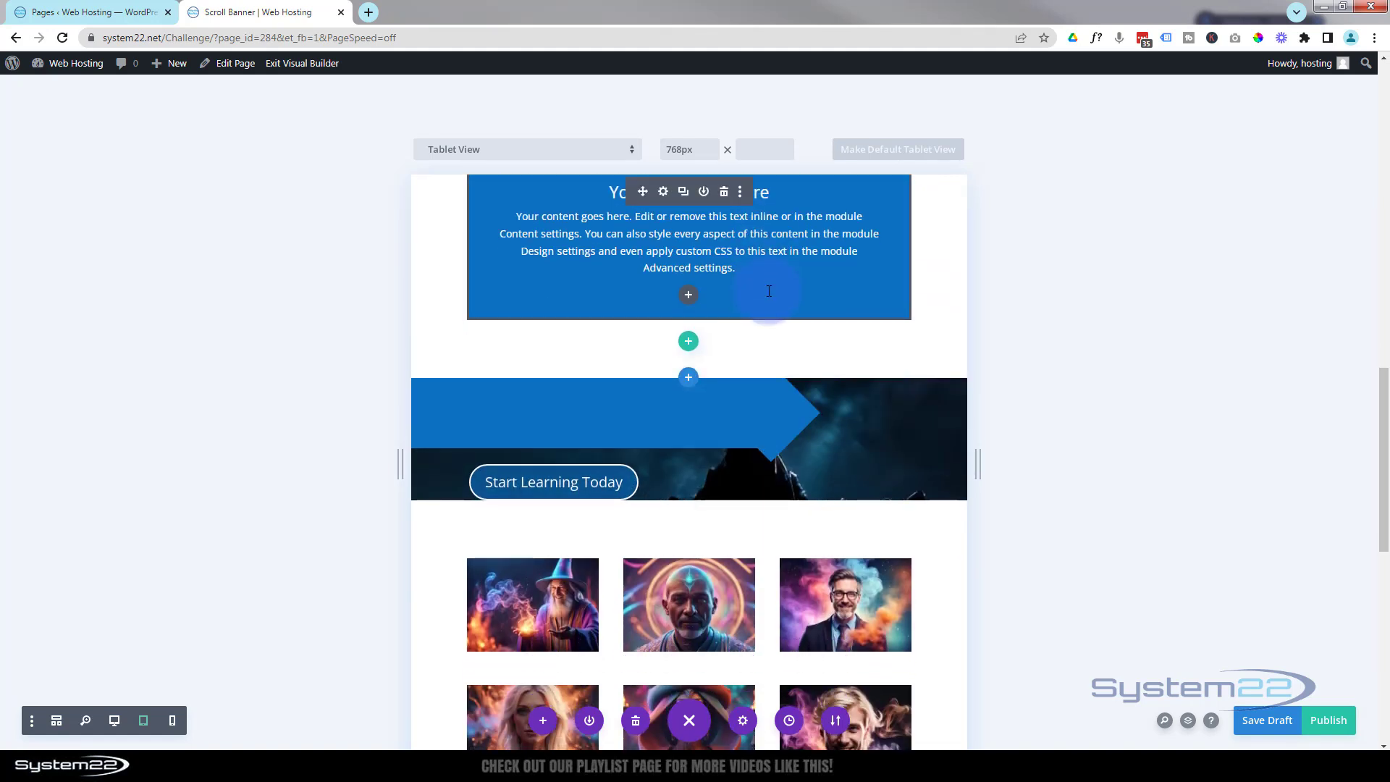
{"action": "scroll", "coordinate": [769, 291], "scroll_direction": "down", "scroll_amount": 1}
{"action": "scroll", "coordinate": [769, 291], "scroll_direction": "up", "scroll_amount": 2}
{"action": "scroll", "coordinate": [769, 291], "scroll_direction": "up", "scroll_amount": 2}
{"action": "scroll", "coordinate": [768, 290], "scroll_direction": "down", "scroll_amount": 2}
{"action": "left_click", "coordinate": [172, 721]}
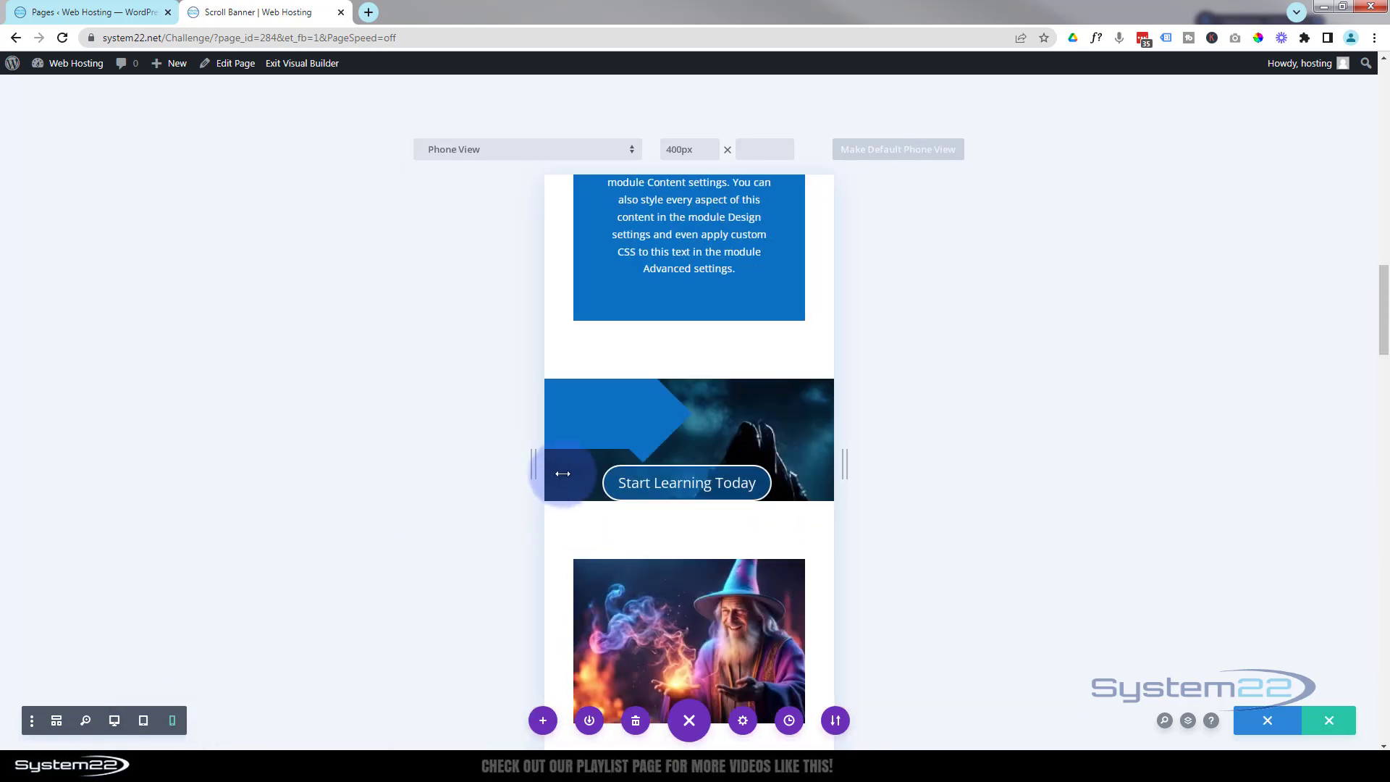
{"action": "scroll", "coordinate": [575, 460], "scroll_direction": "down", "scroll_amount": 1}
{"action": "scroll", "coordinate": [575, 459], "scroll_direction": "up", "scroll_amount": 2}
{"action": "scroll", "coordinate": [576, 456], "scroll_direction": "up", "scroll_amount": 1}
{"action": "scroll", "coordinate": [574, 456], "scroll_direction": "down", "scroll_amount": 2}
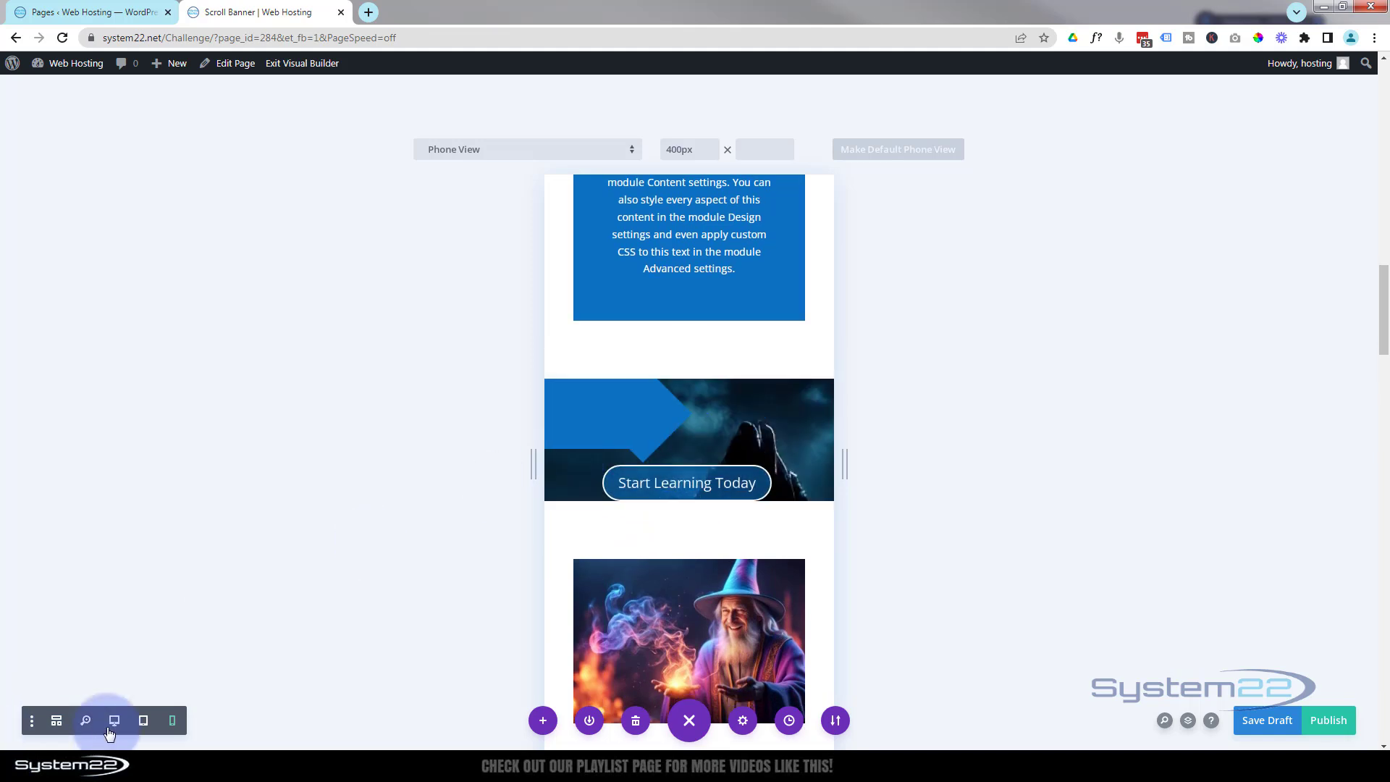
In tablet view, add display:flex; to the banner row's Main Element custom CSS
{"action": "left_click", "coordinate": [145, 721]}
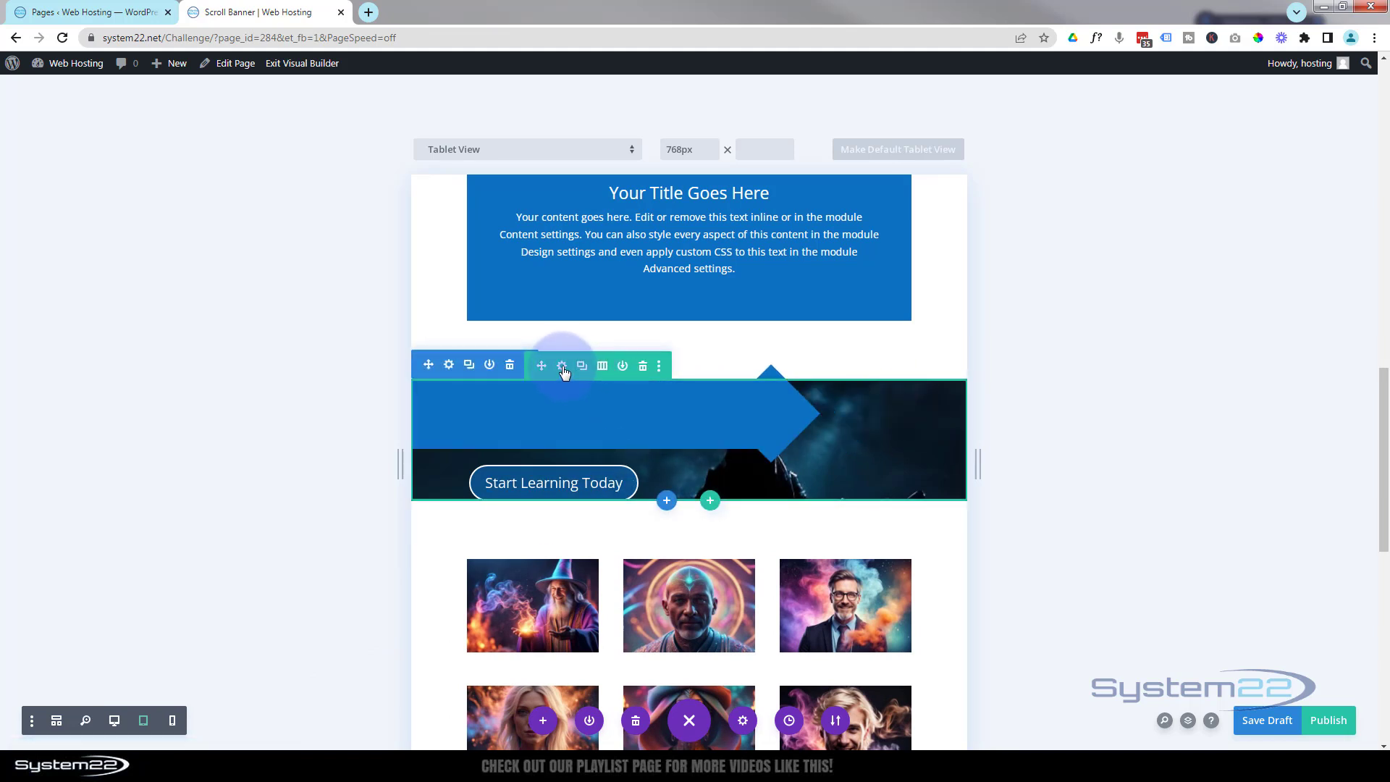
{"action": "left_click", "coordinate": [562, 367]}
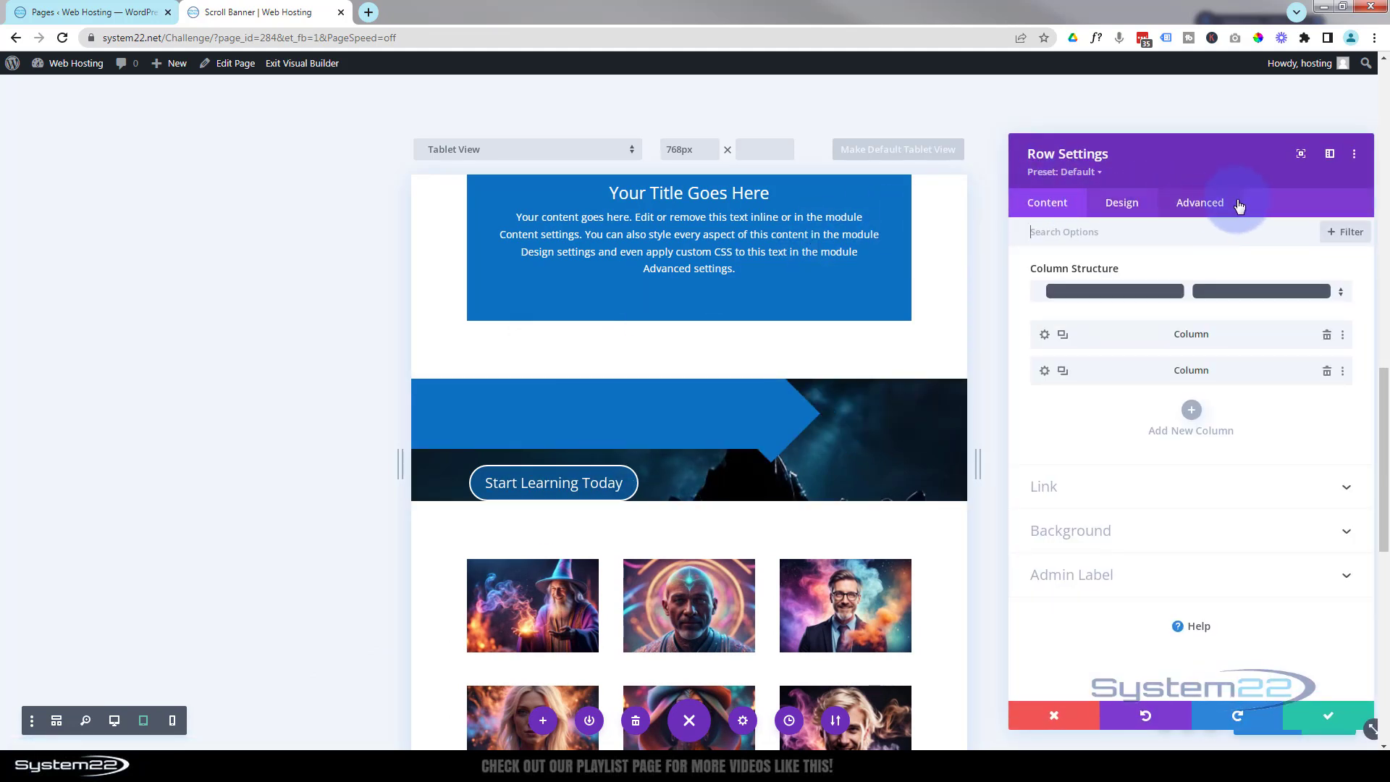
{"action": "left_click", "coordinate": [1206, 205]}
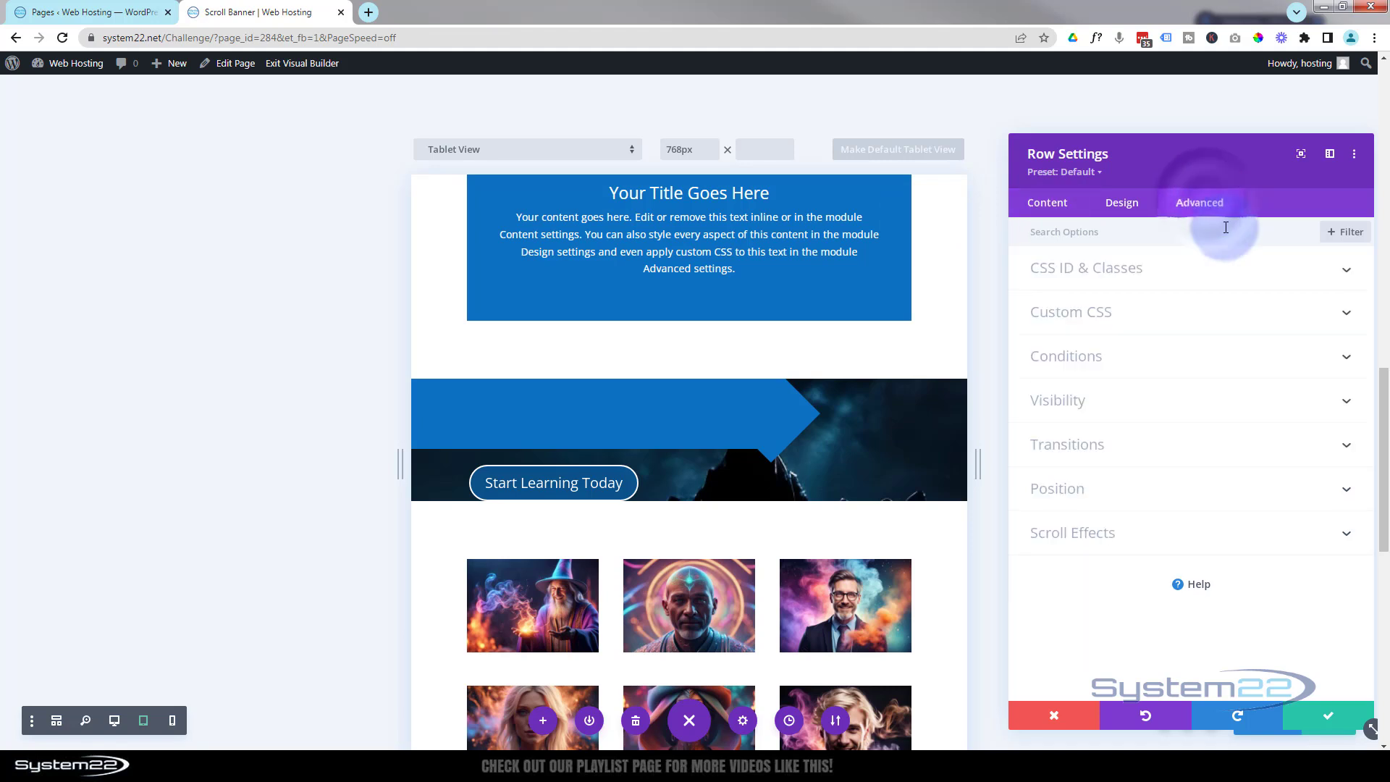
{"action": "left_click", "coordinate": [1132, 320]}
{"action": "left_click", "coordinate": [1252, 280]}
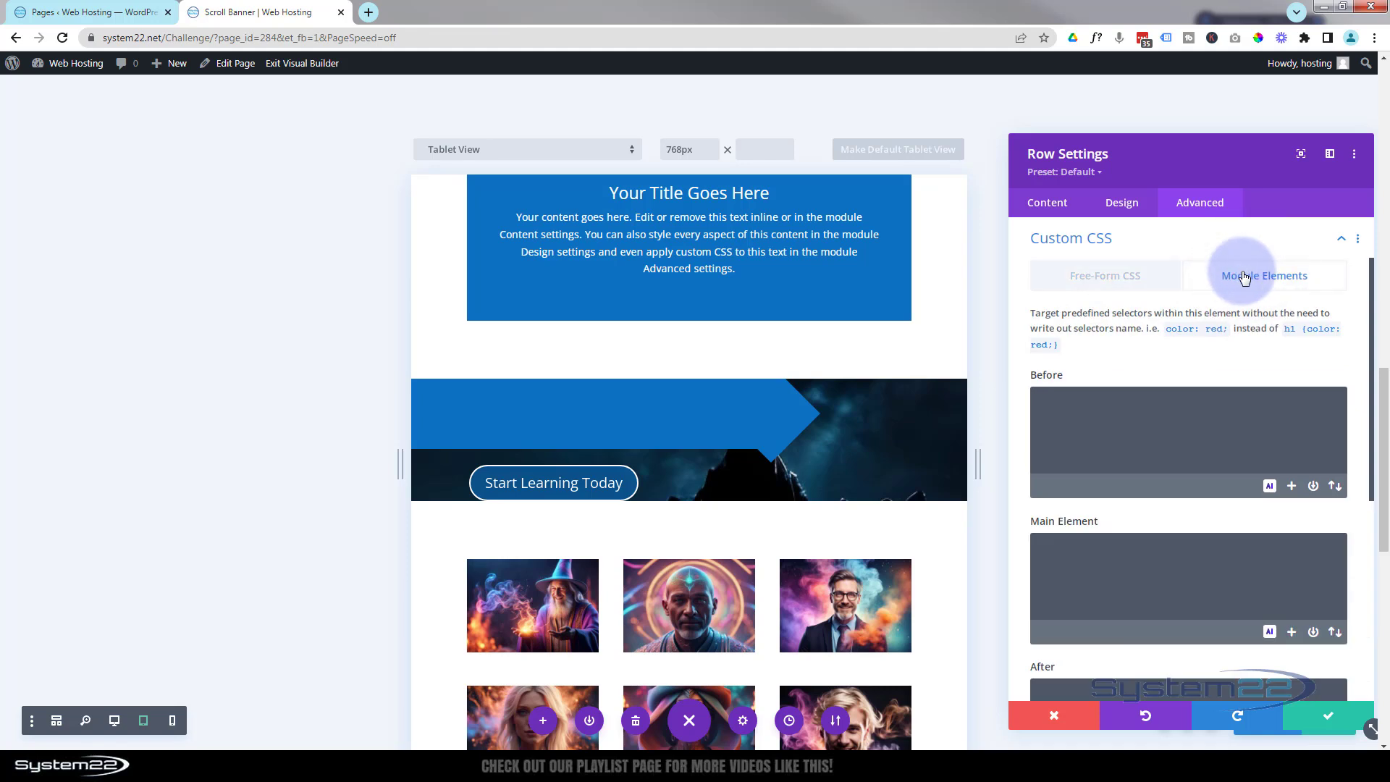
{"action": "scroll", "coordinate": [1144, 394], "scroll_direction": "down", "scroll_amount": 2}
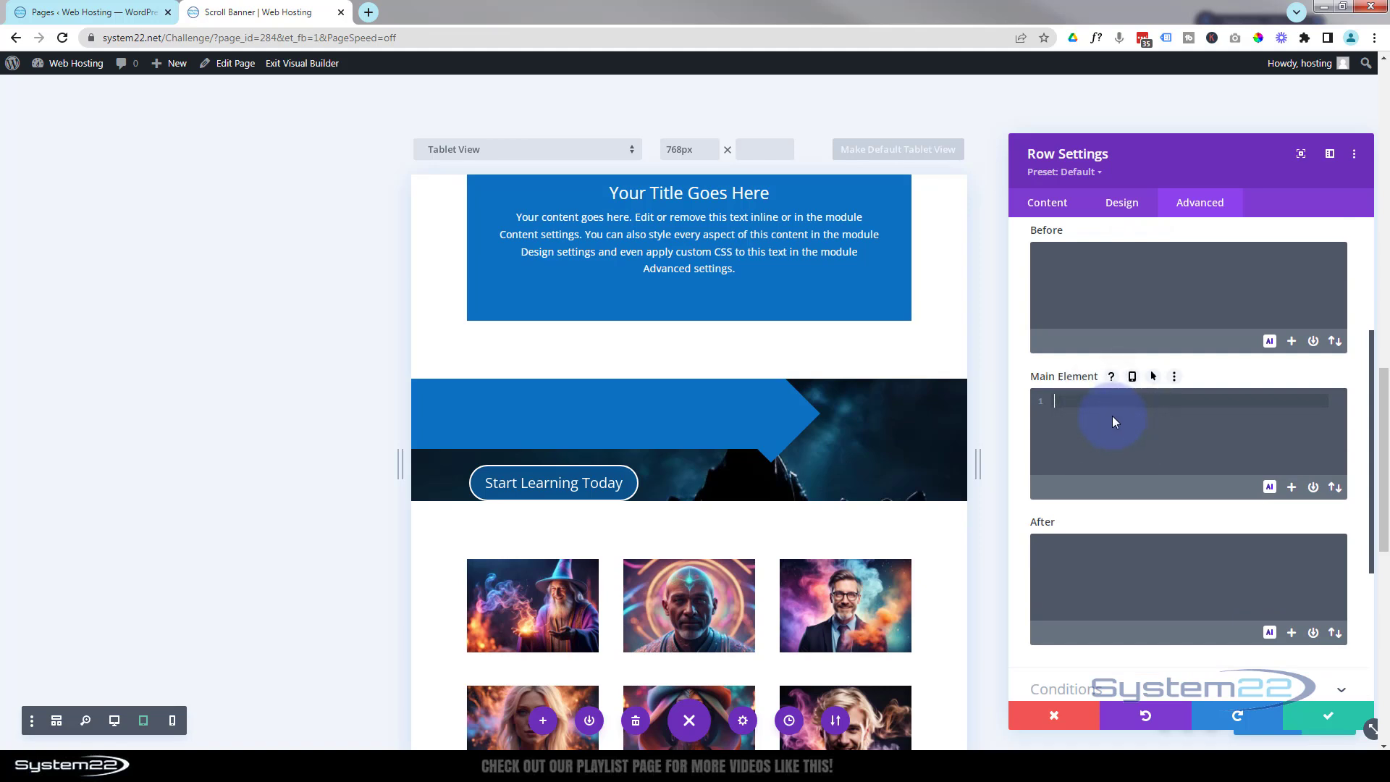
{"action": "type", "text": "display"}
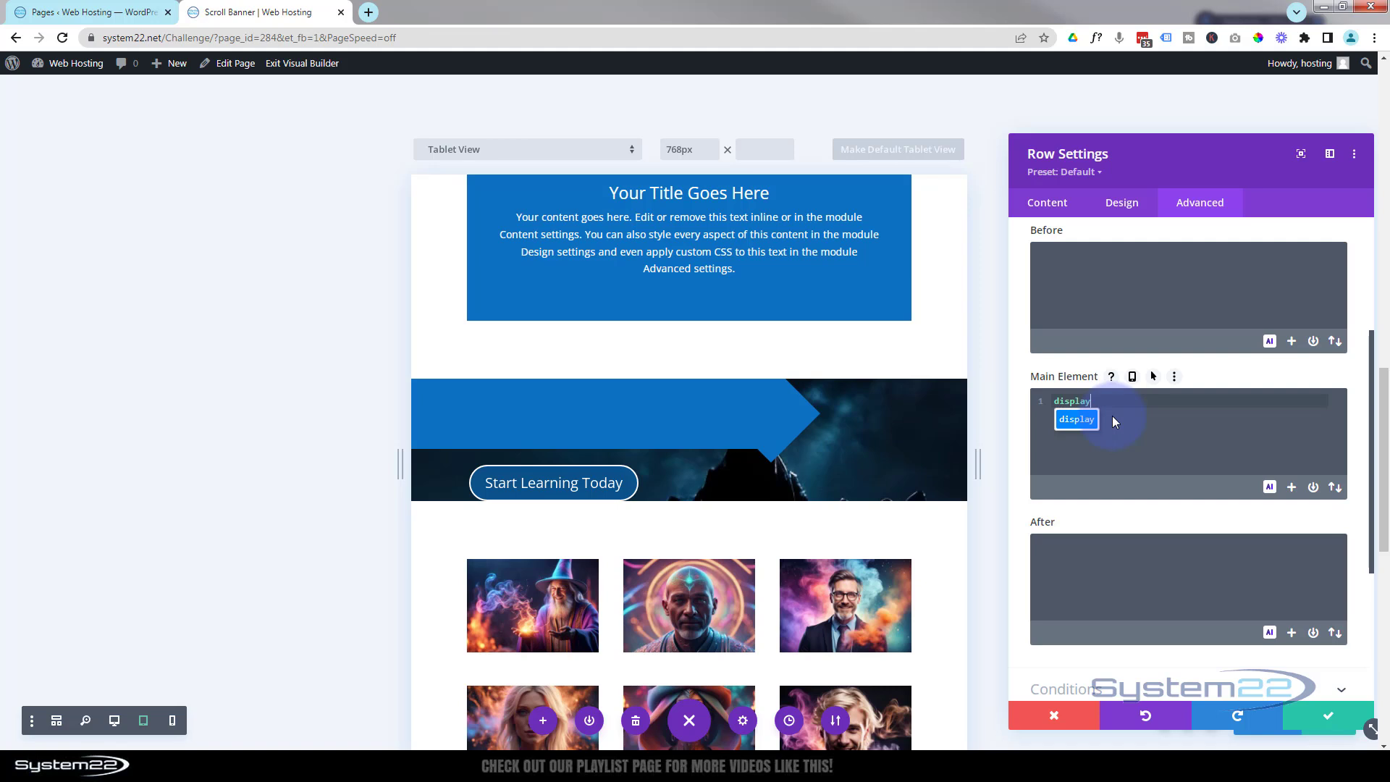
{"action": "type", "text": ":fl"}
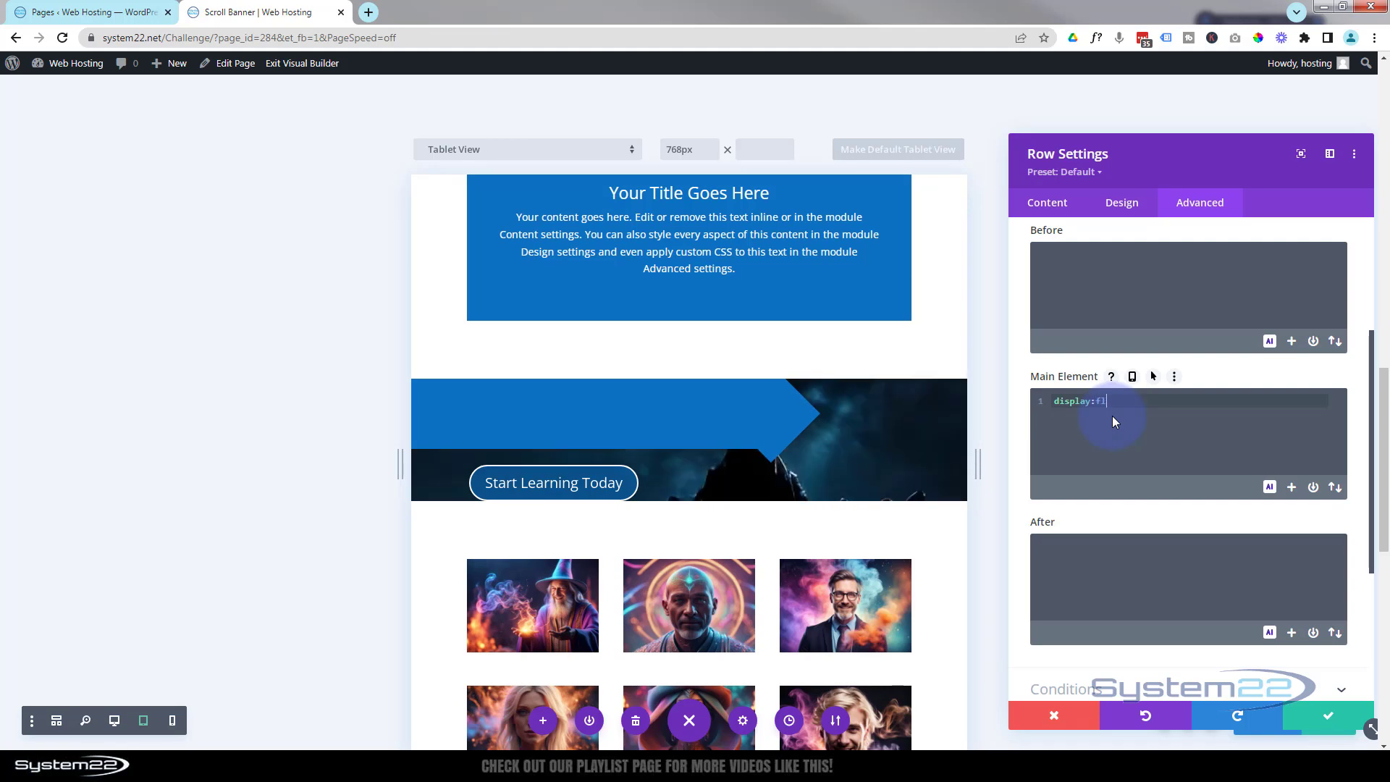
{"action": "type", "text": "ex;"}
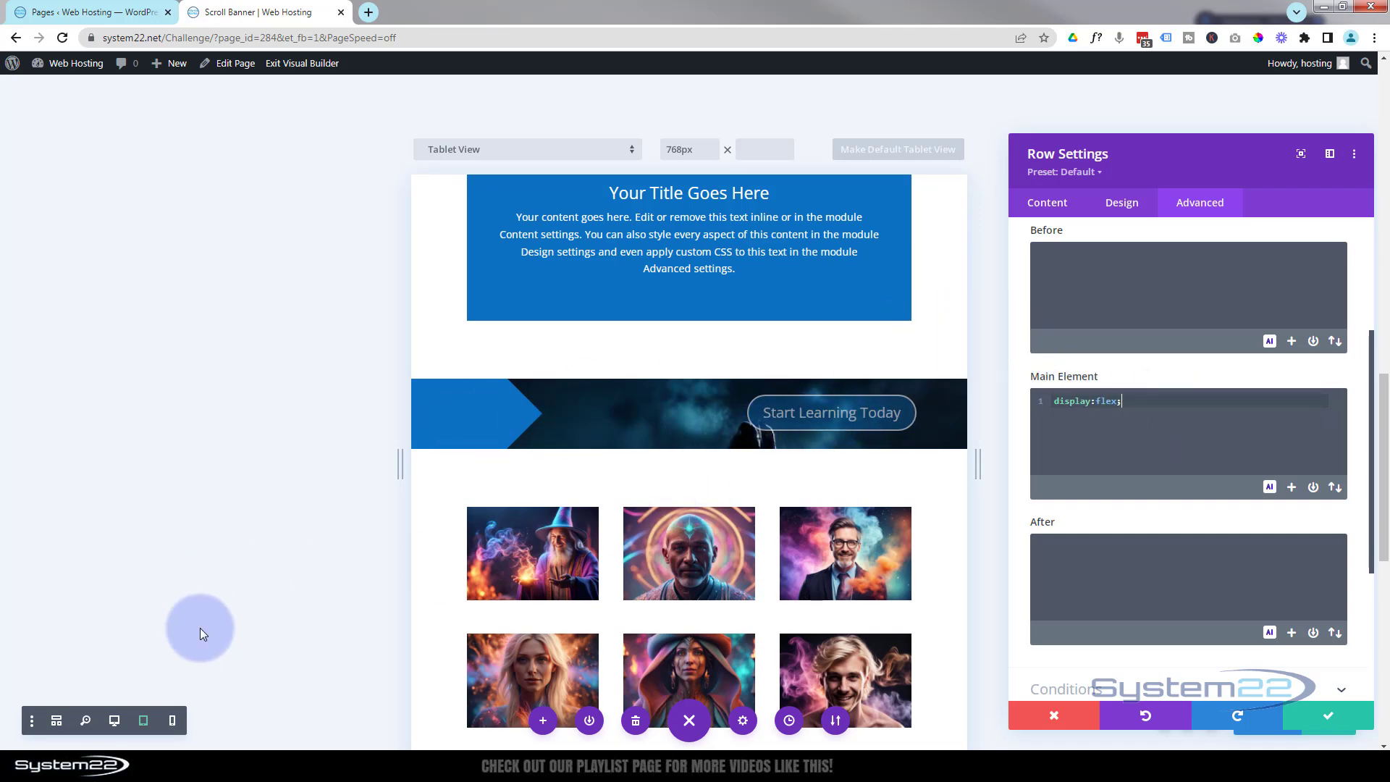
Check the banner's side-by-side layout and scroll effects in tablet view
{"action": "scroll", "coordinate": [728, 550], "scroll_direction": "up", "scroll_amount": 5}
{"action": "scroll", "coordinate": [698, 459], "scroll_direction": "down", "scroll_amount": 6}
{"action": "scroll", "coordinate": [696, 458], "scroll_direction": "down", "scroll_amount": 2}
{"action": "scroll", "coordinate": [696, 458], "scroll_direction": "up", "scroll_amount": 6}
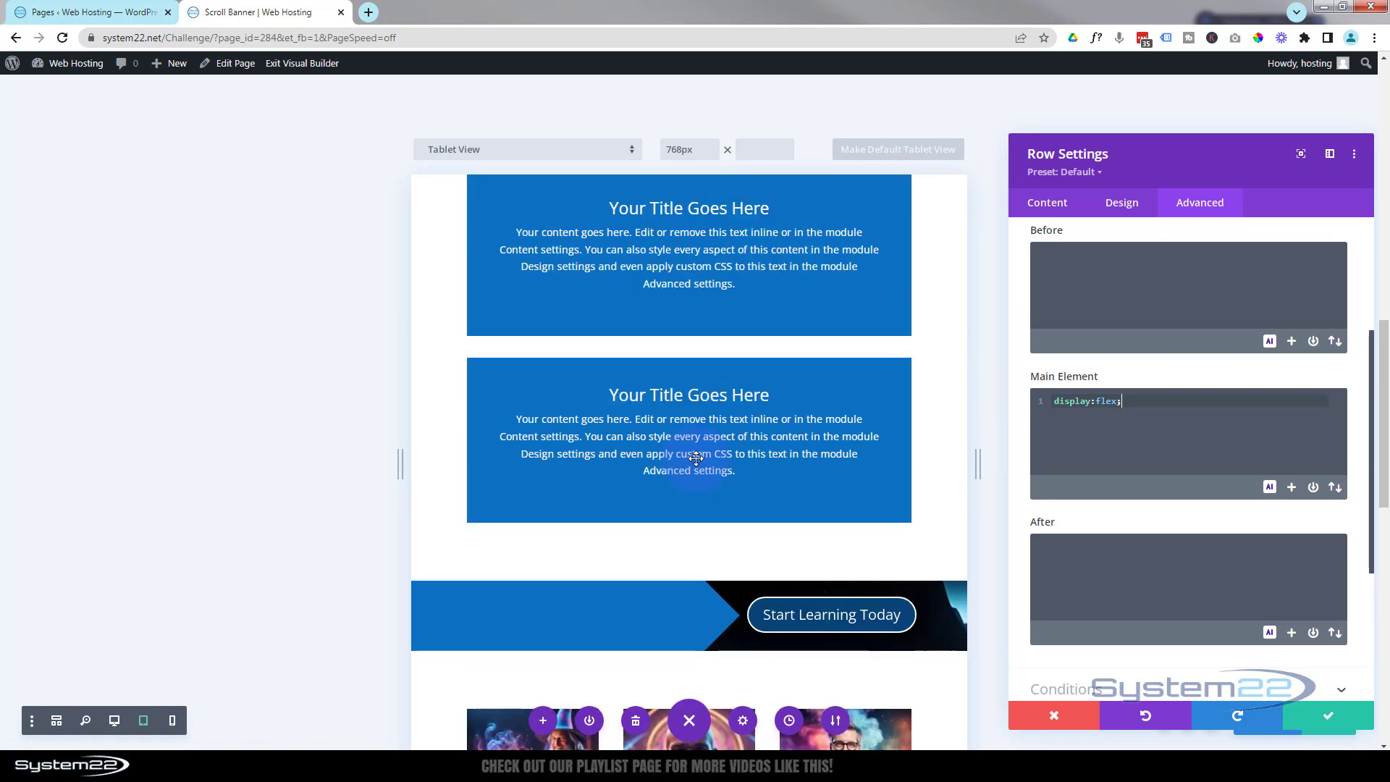
{"action": "scroll", "coordinate": [696, 458], "scroll_direction": "down", "scroll_amount": 4}
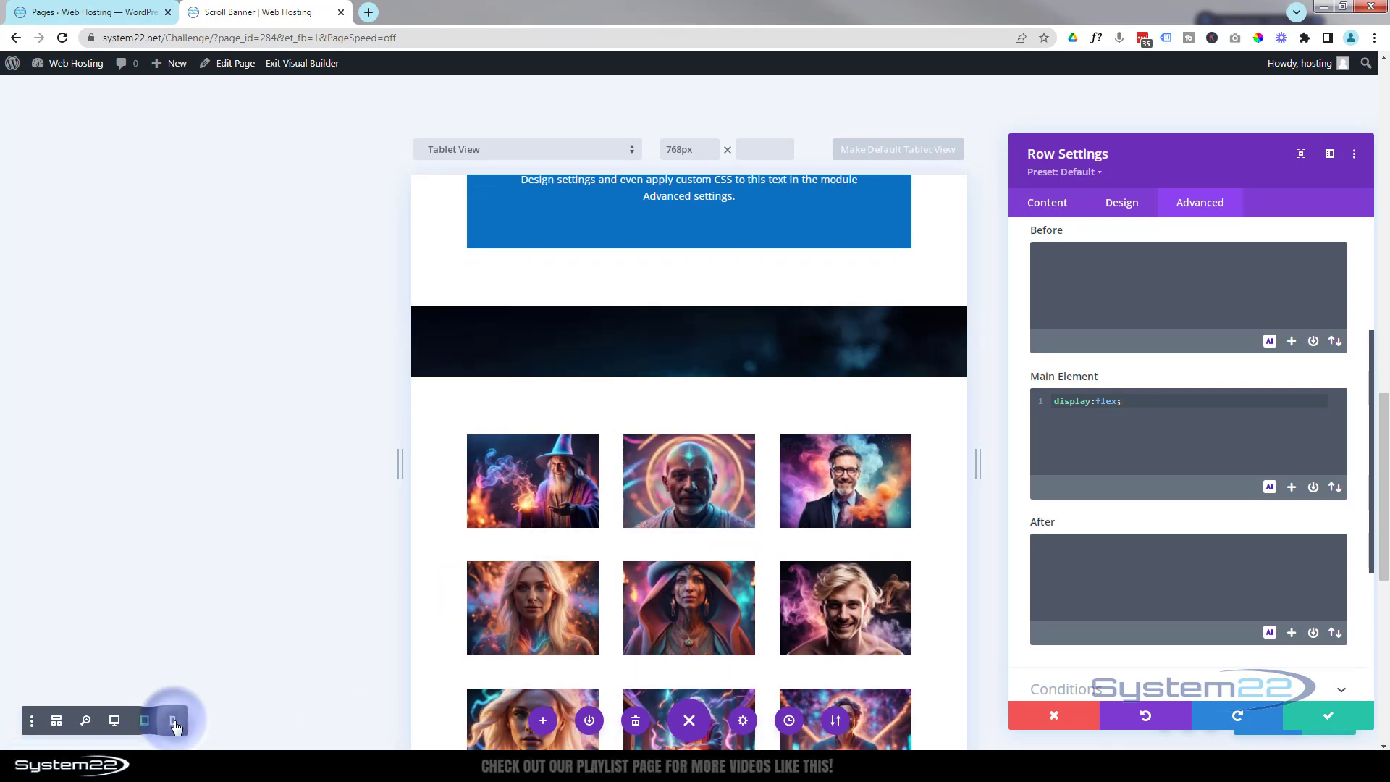
Check the banner's scroll effects in phone view, return to desktop view and save the row settings
{"action": "left_click", "coordinate": [173, 722]}
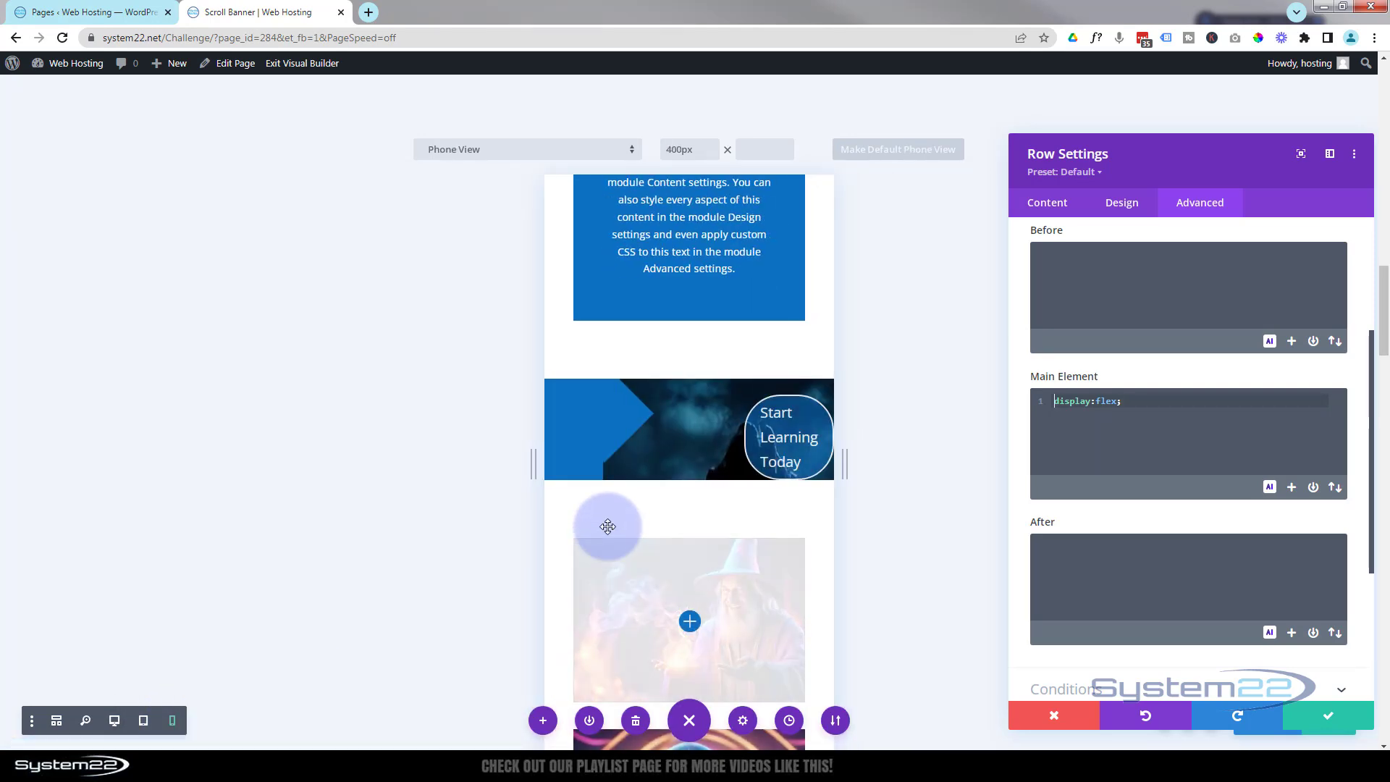
{"action": "scroll", "coordinate": [663, 439], "scroll_direction": "up", "scroll_amount": 3}
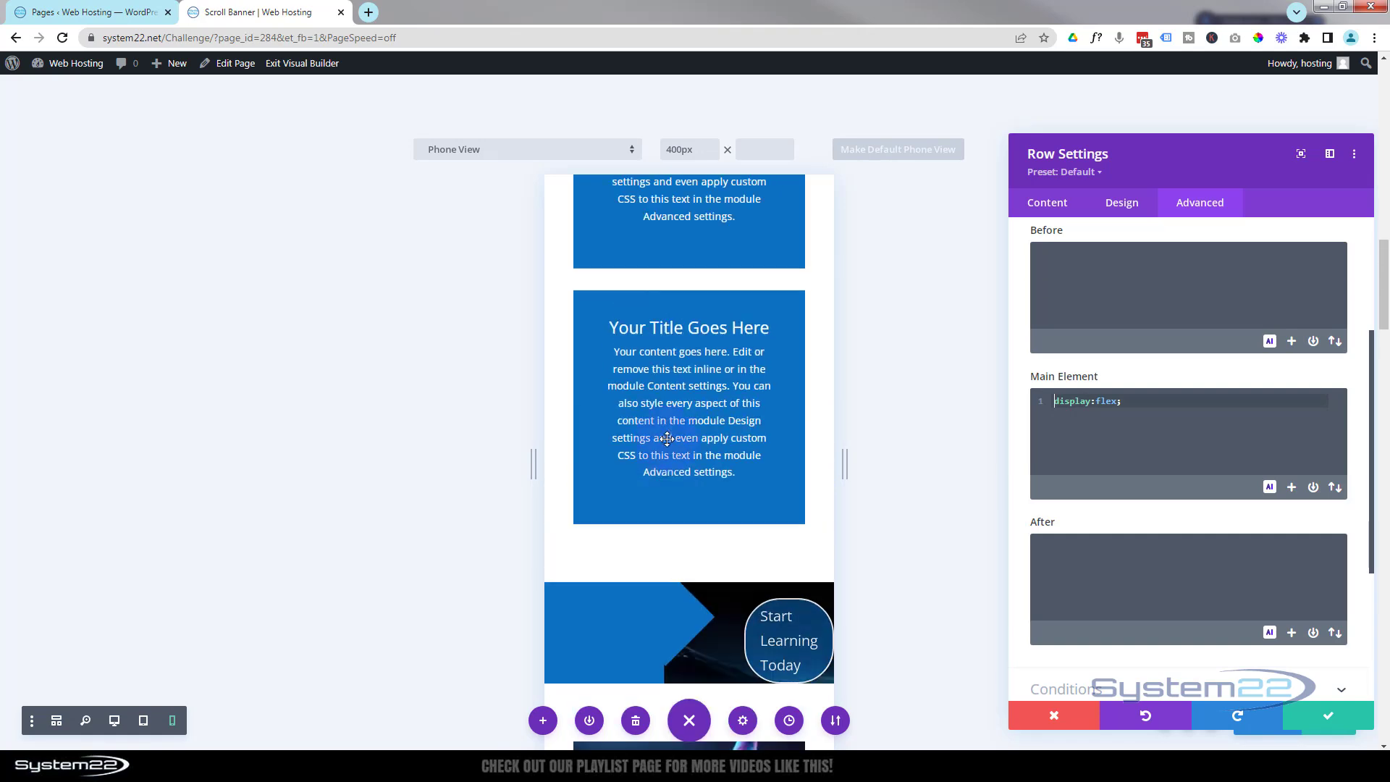
{"action": "scroll", "coordinate": [667, 438], "scroll_direction": "down", "scroll_amount": 3}
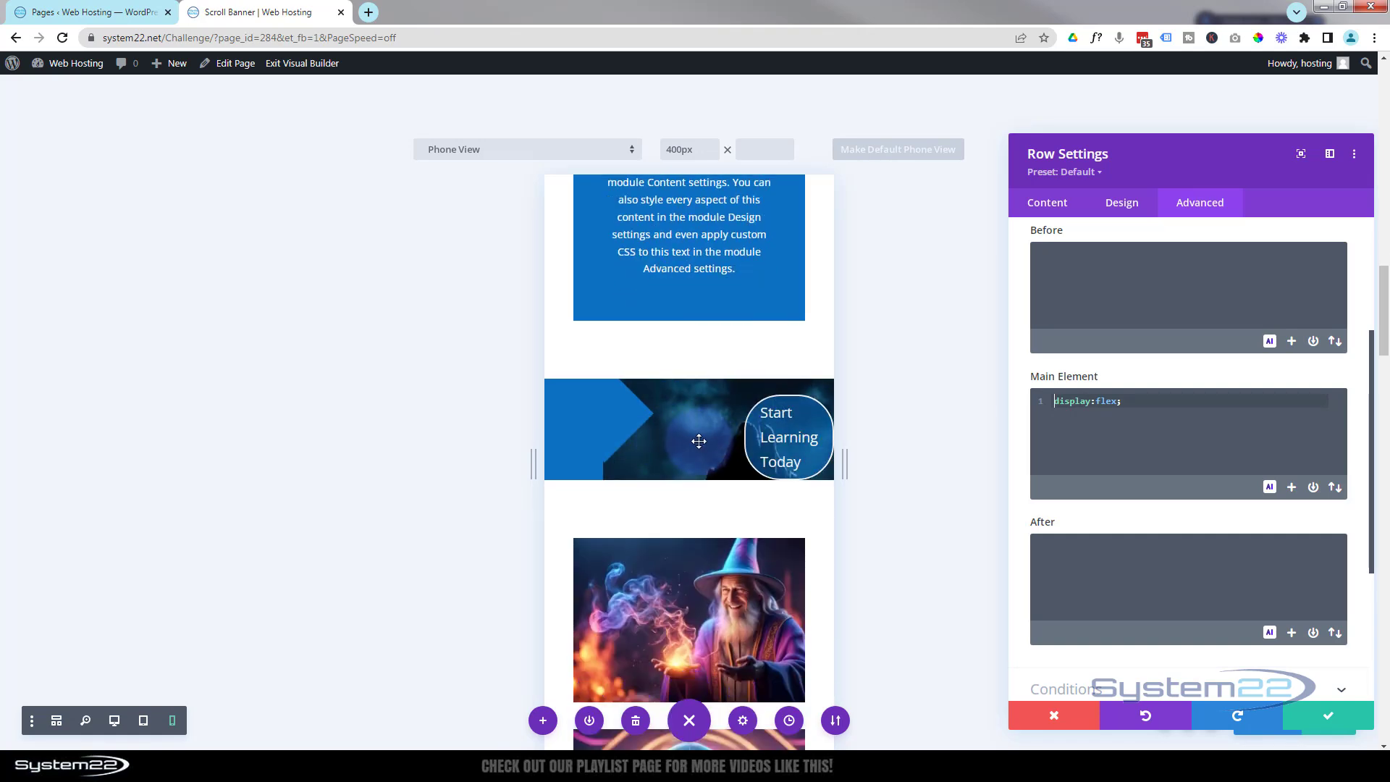
{"action": "scroll", "coordinate": [701, 441], "scroll_direction": "up", "scroll_amount": 3}
{"action": "scroll", "coordinate": [698, 440], "scroll_direction": "down", "scroll_amount": 4}
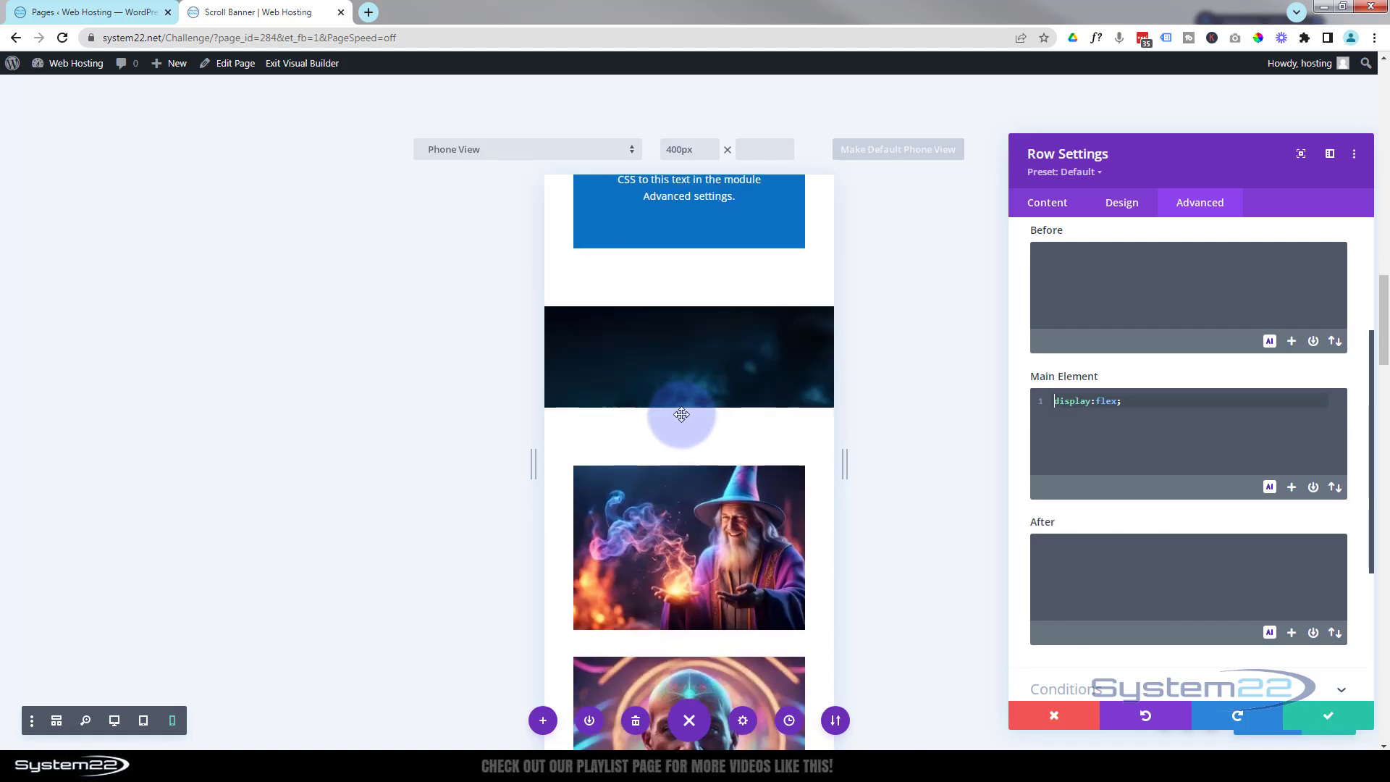
{"action": "left_click", "coordinate": [116, 723]}
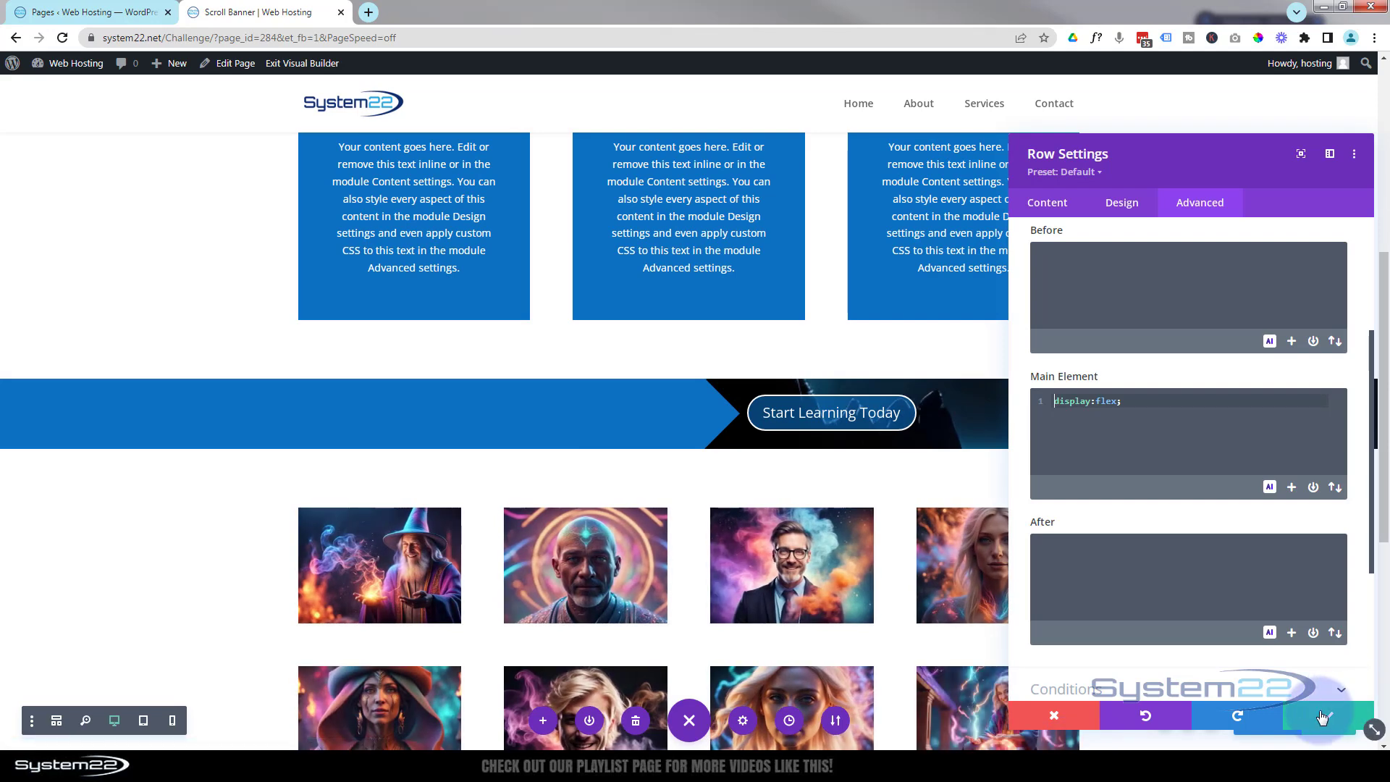
{"action": "left_click", "coordinate": [1325, 720]}
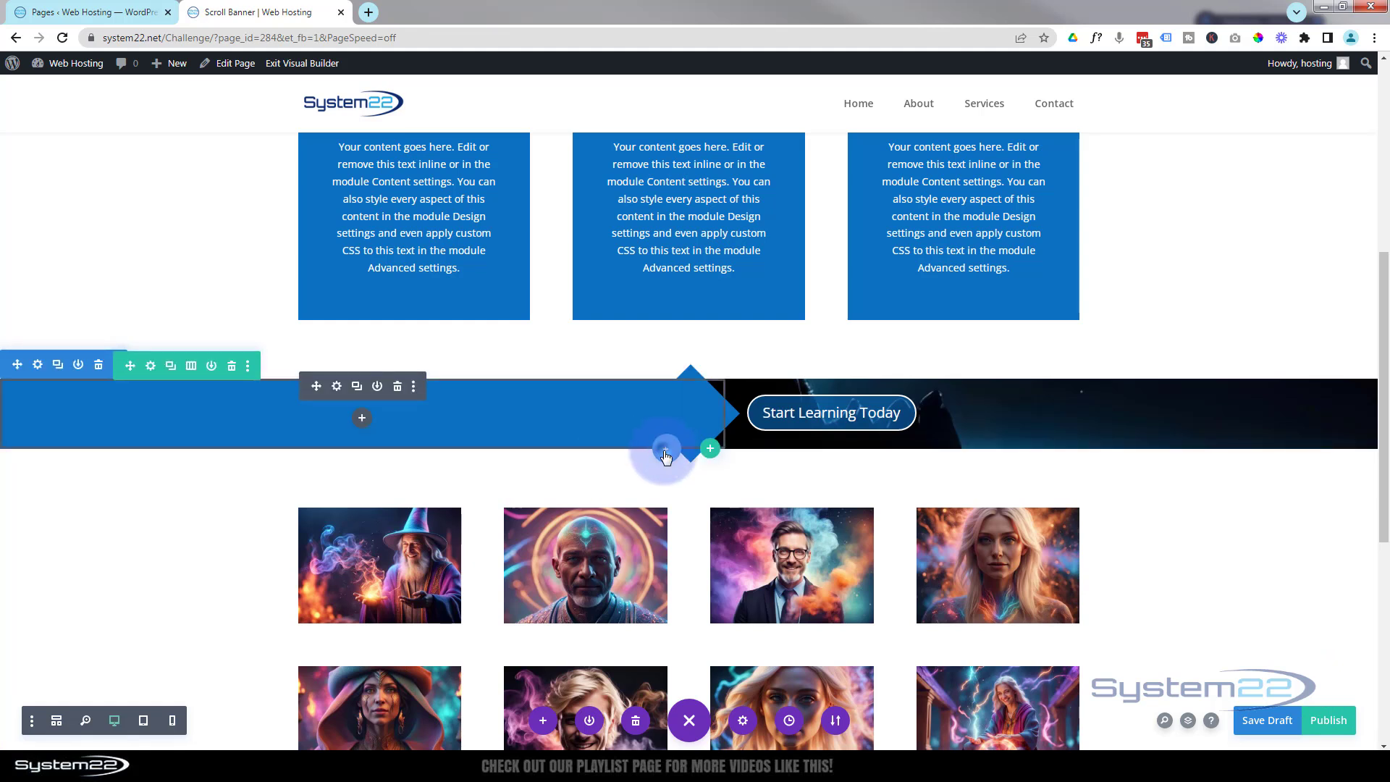
Insert a new section with a single-column row directly below the banner
{"action": "left_click", "coordinate": [666, 454]}
{"action": "left_click", "coordinate": [572, 402]}
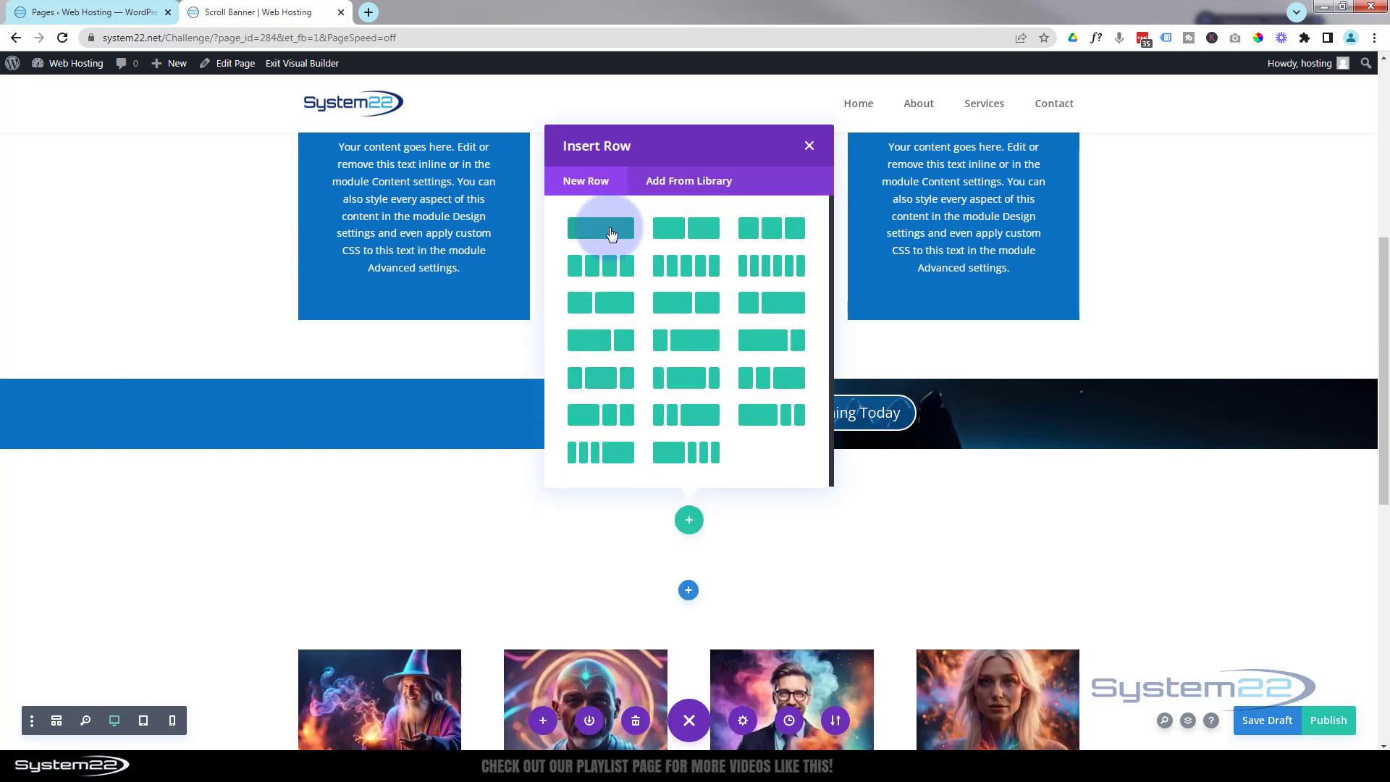
{"action": "left_click", "coordinate": [612, 230]}
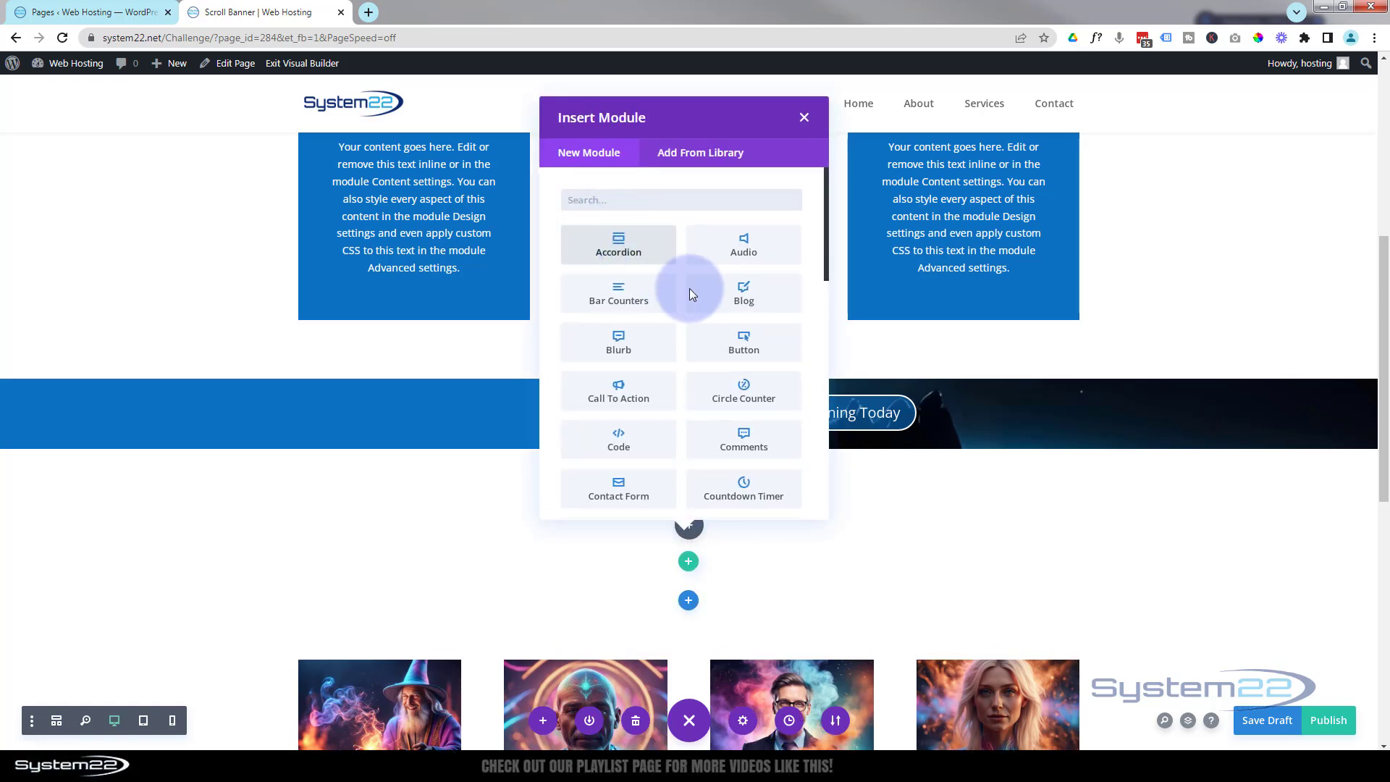
{"action": "left_click", "coordinate": [744, 346]}
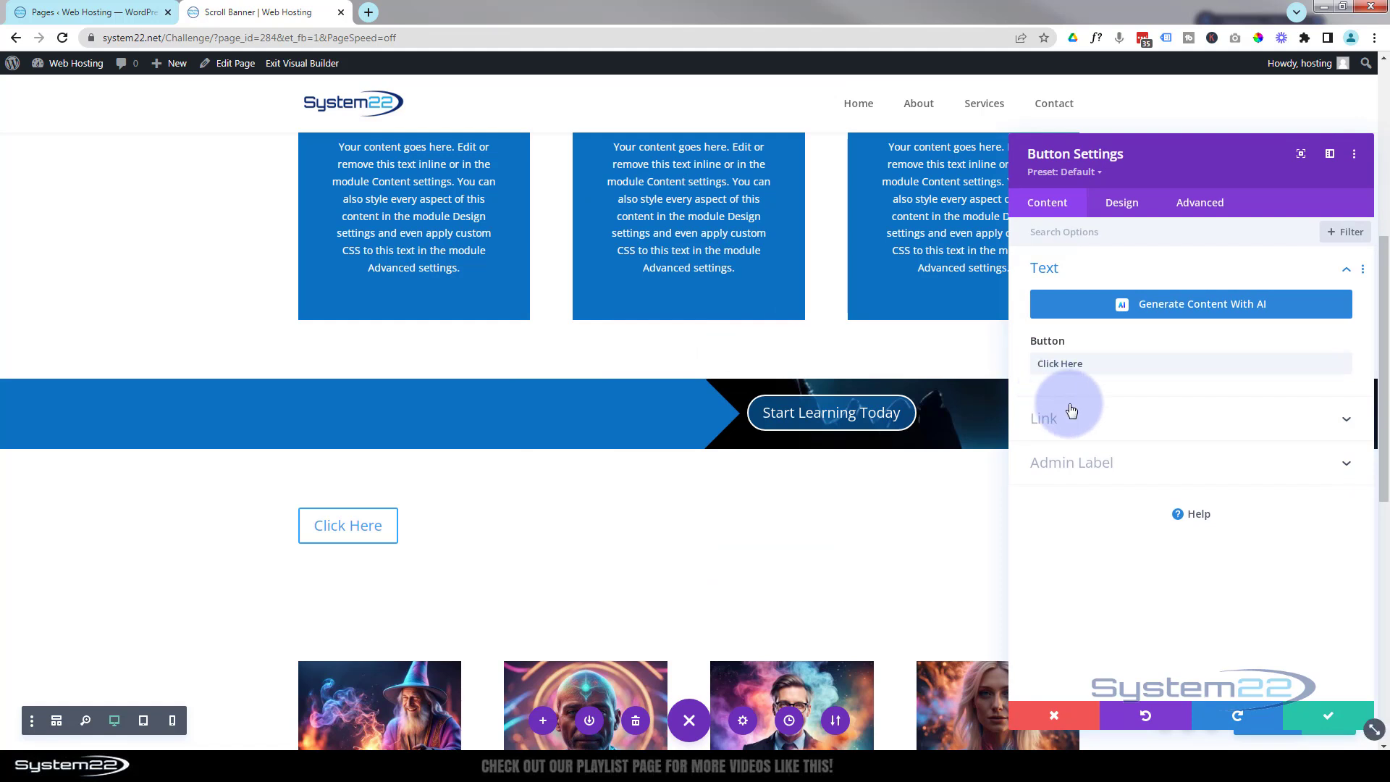
{"action": "left_click_drag", "start_coordinate": [1088, 365], "coordinate": [1011, 368]}
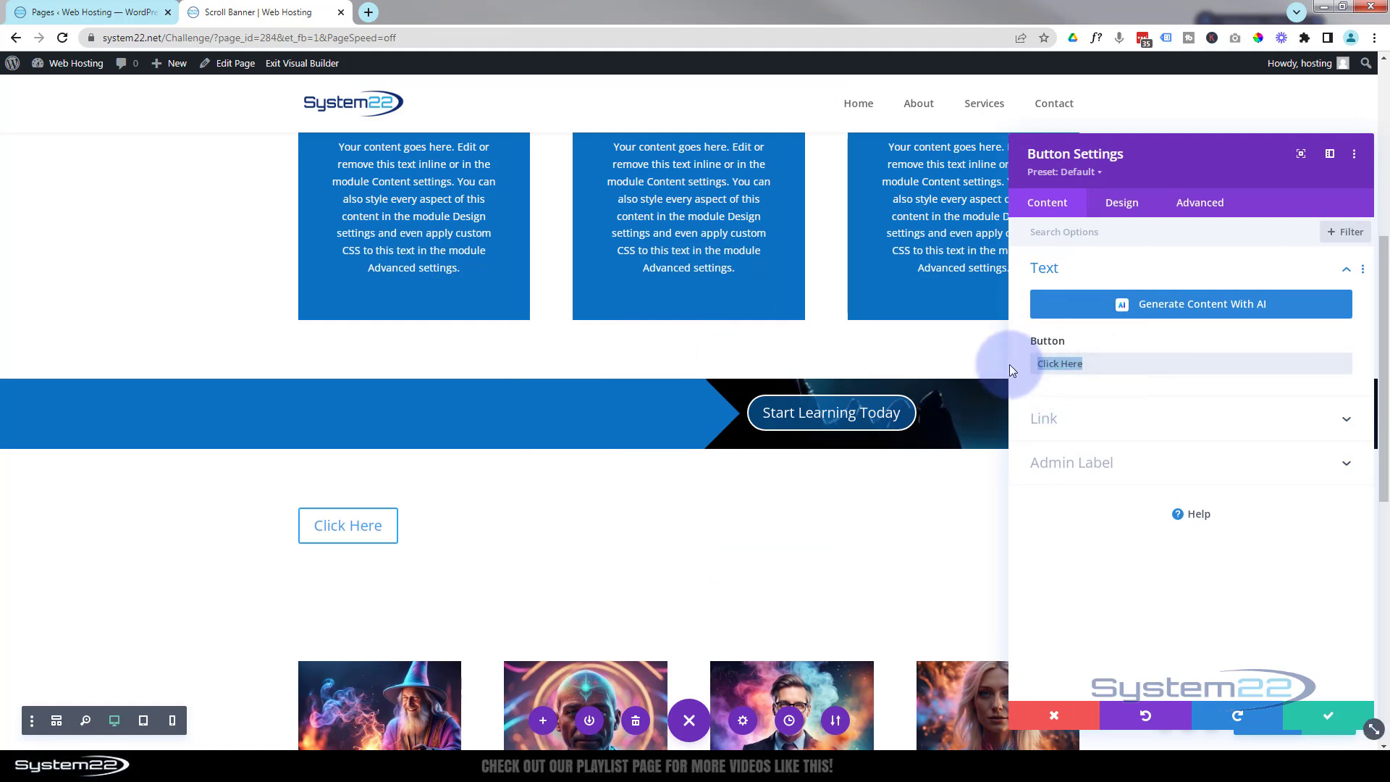
{"action": "left_click", "coordinate": [1071, 727]}
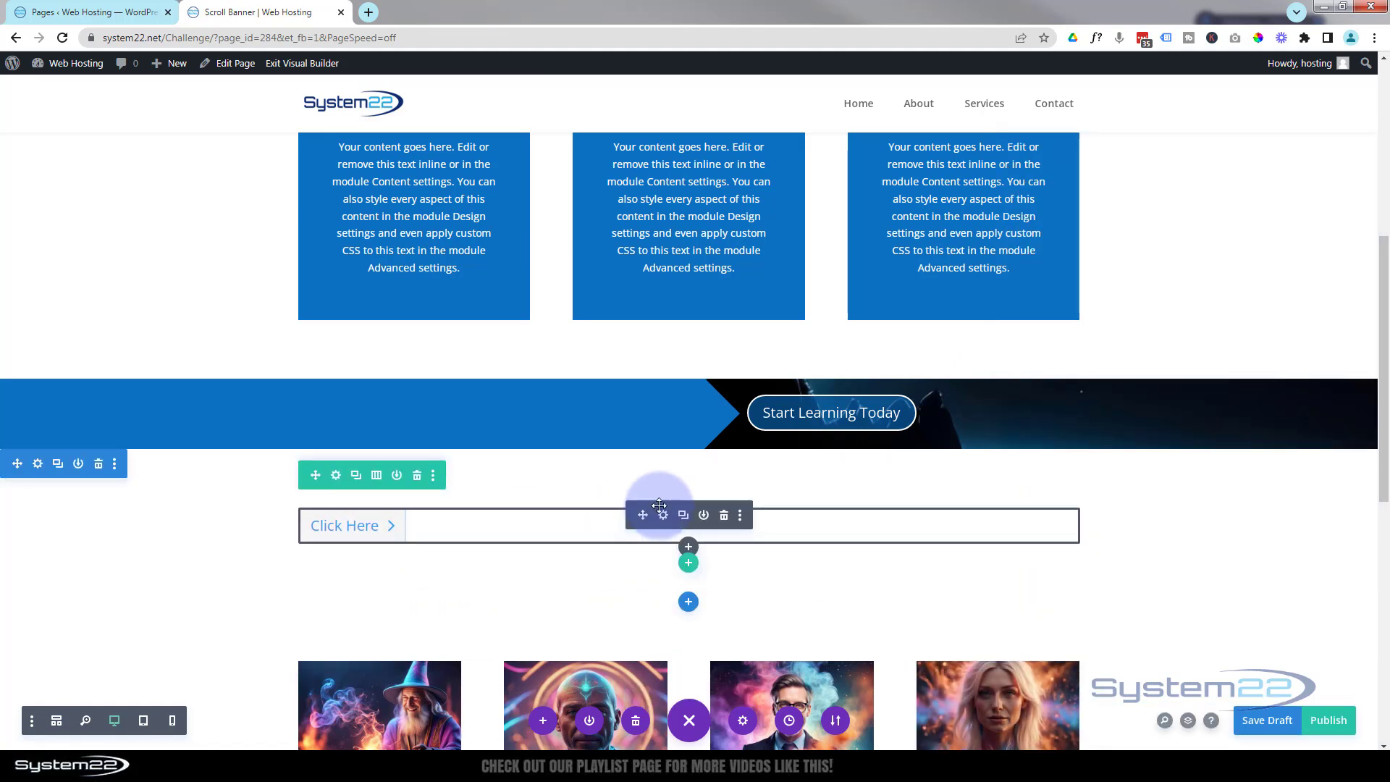
{"action": "left_click", "coordinate": [724, 516]}
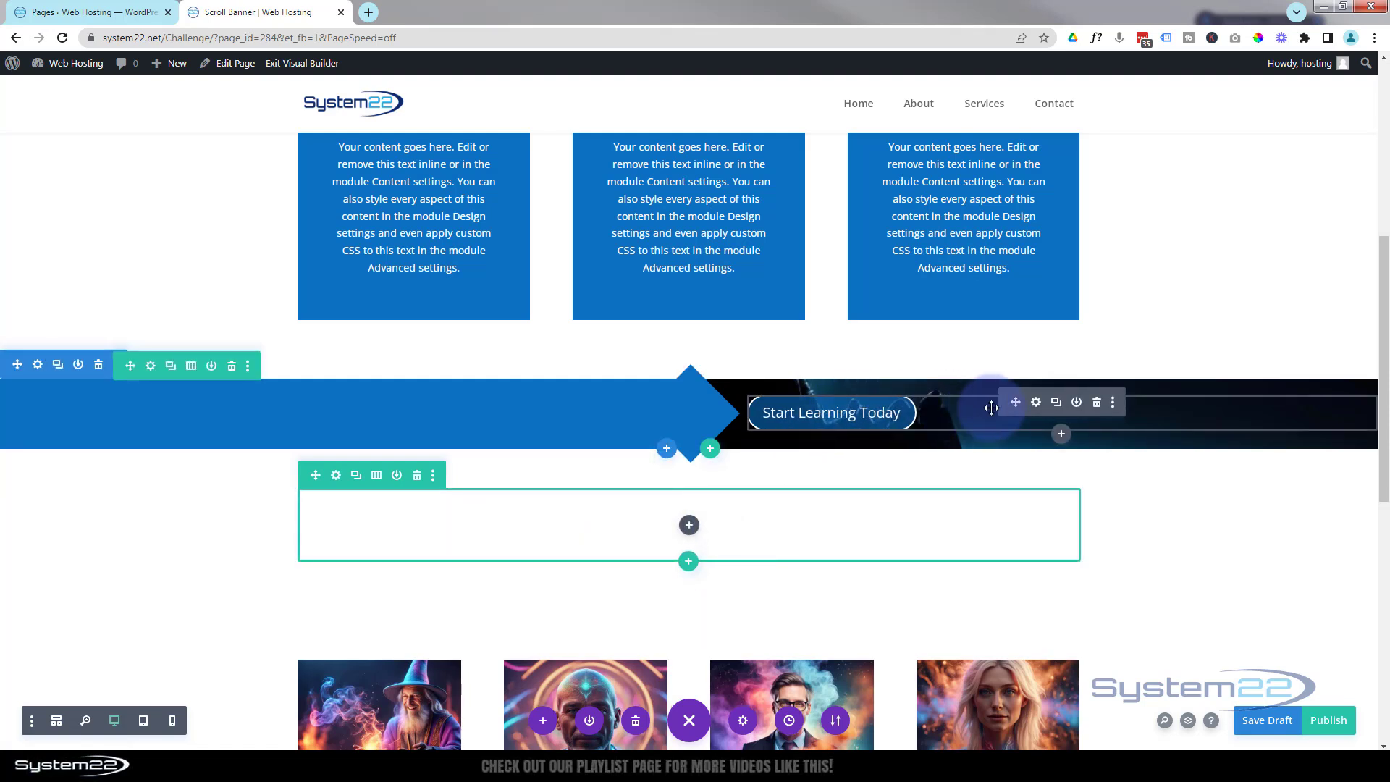
Copy the banner's Start Learning Today button into the new single-column row and set the copy's alignment to center
{"action": "left_click", "coordinate": [1057, 403]}
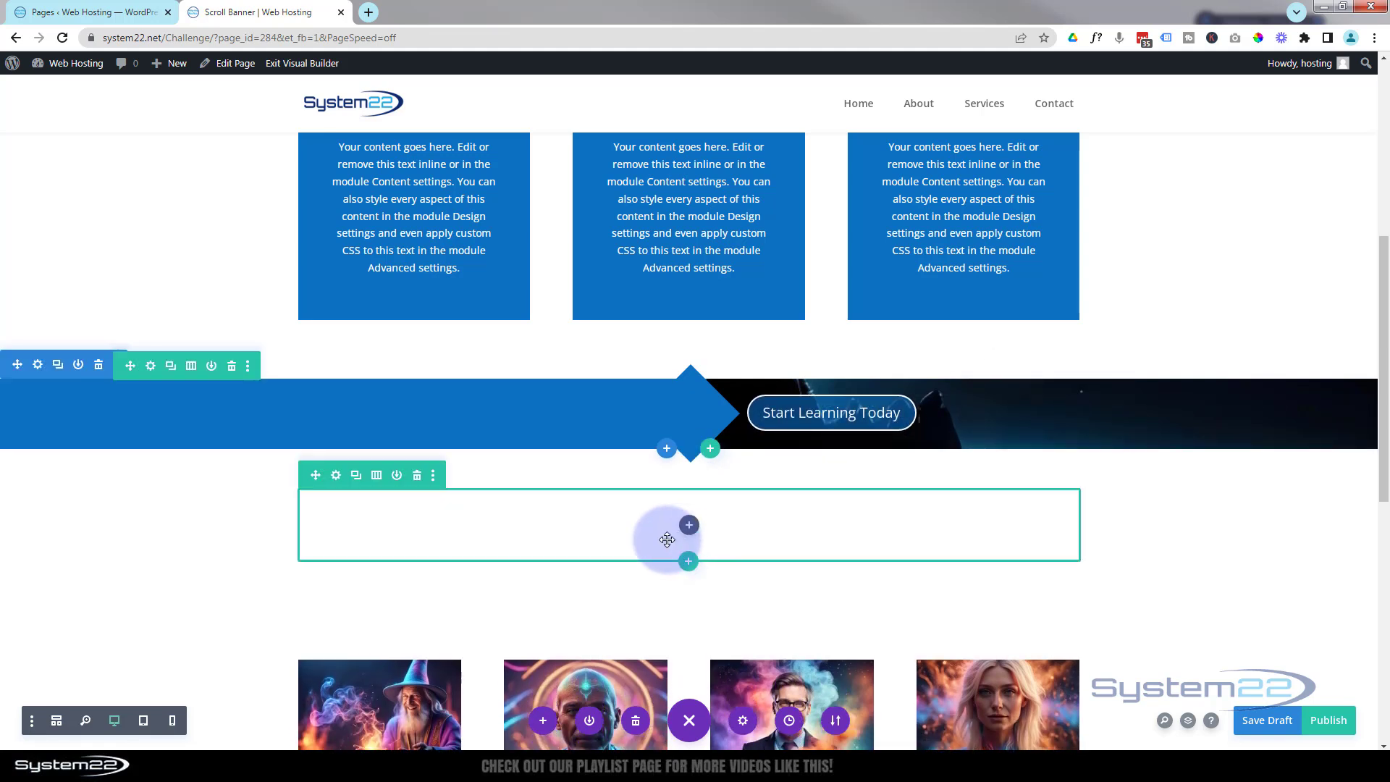
{"action": "left_click_drag", "start_coordinate": [667, 539], "coordinate": [659, 545]}
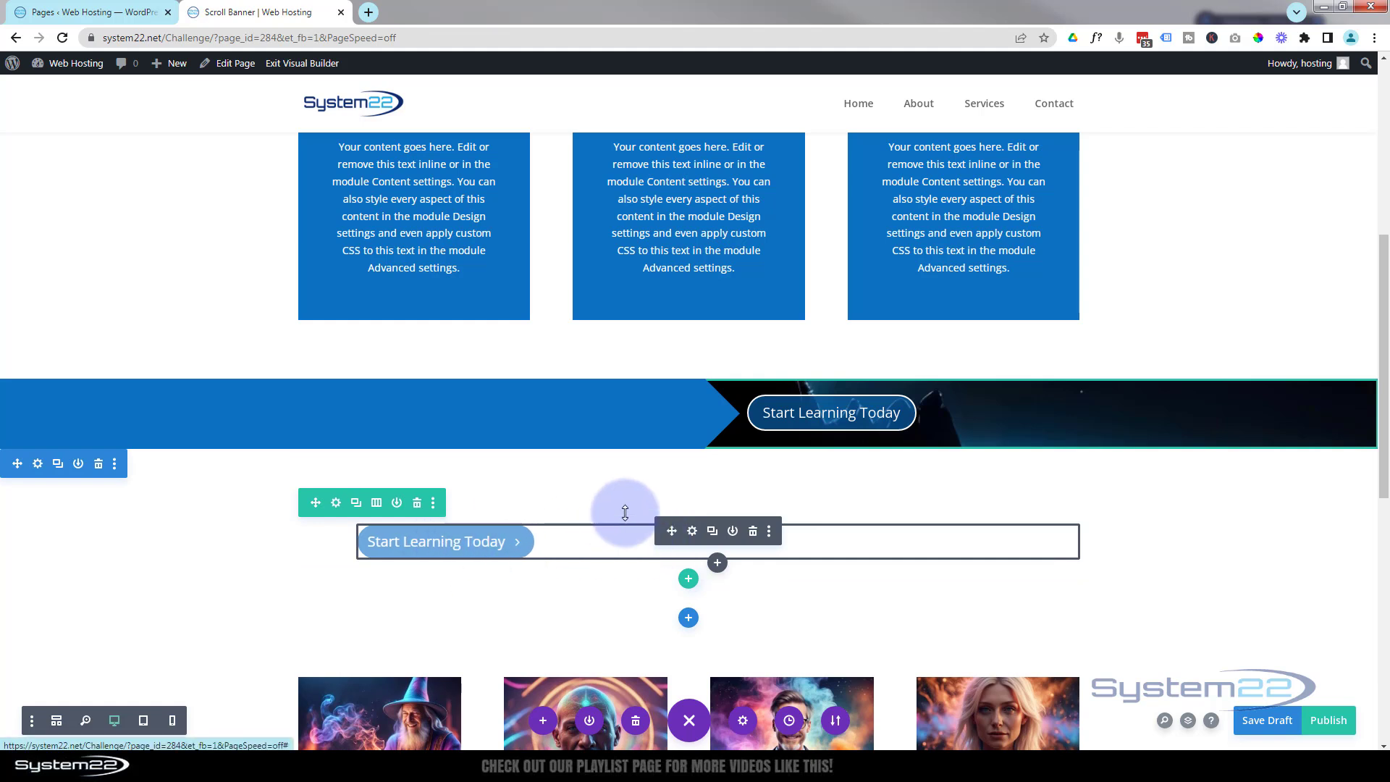
{"action": "left_click", "coordinate": [693, 534]}
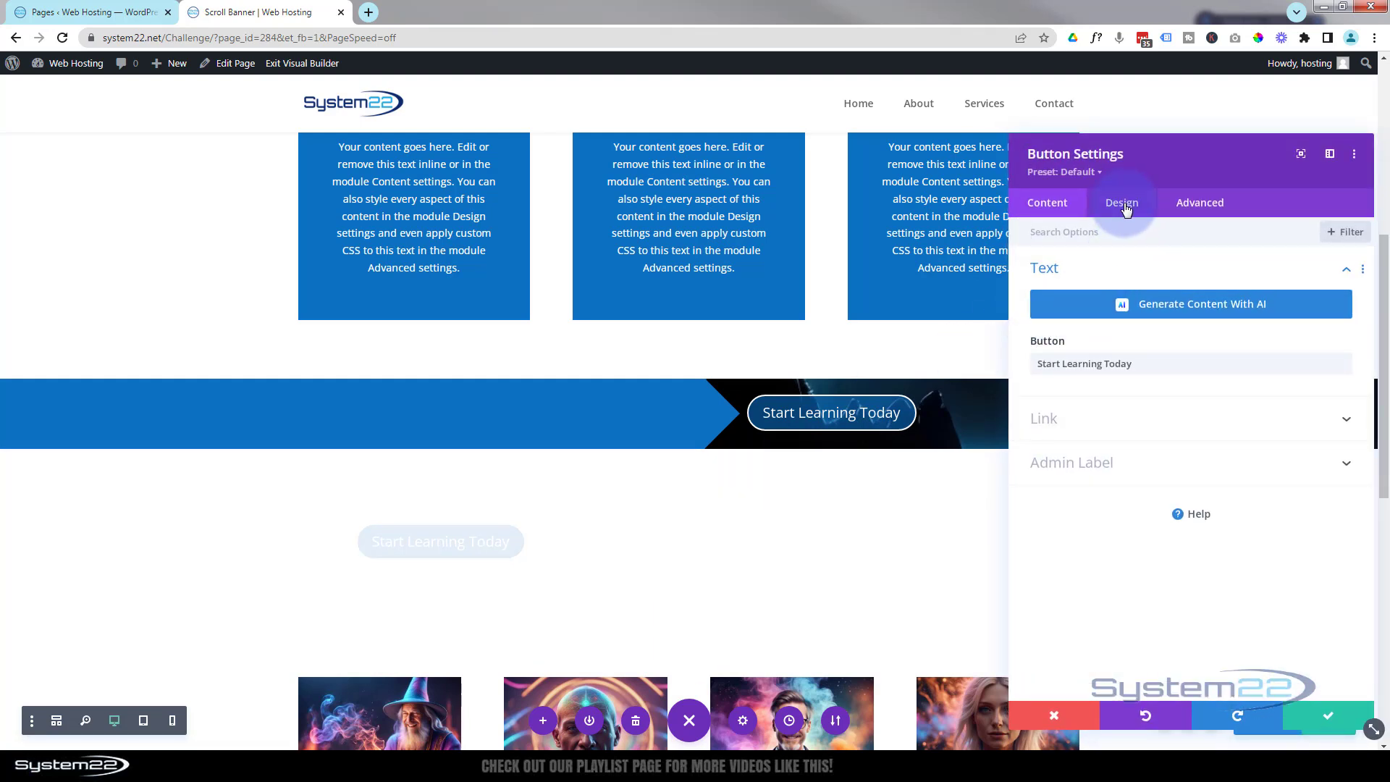
{"action": "left_click", "coordinate": [1123, 206]}
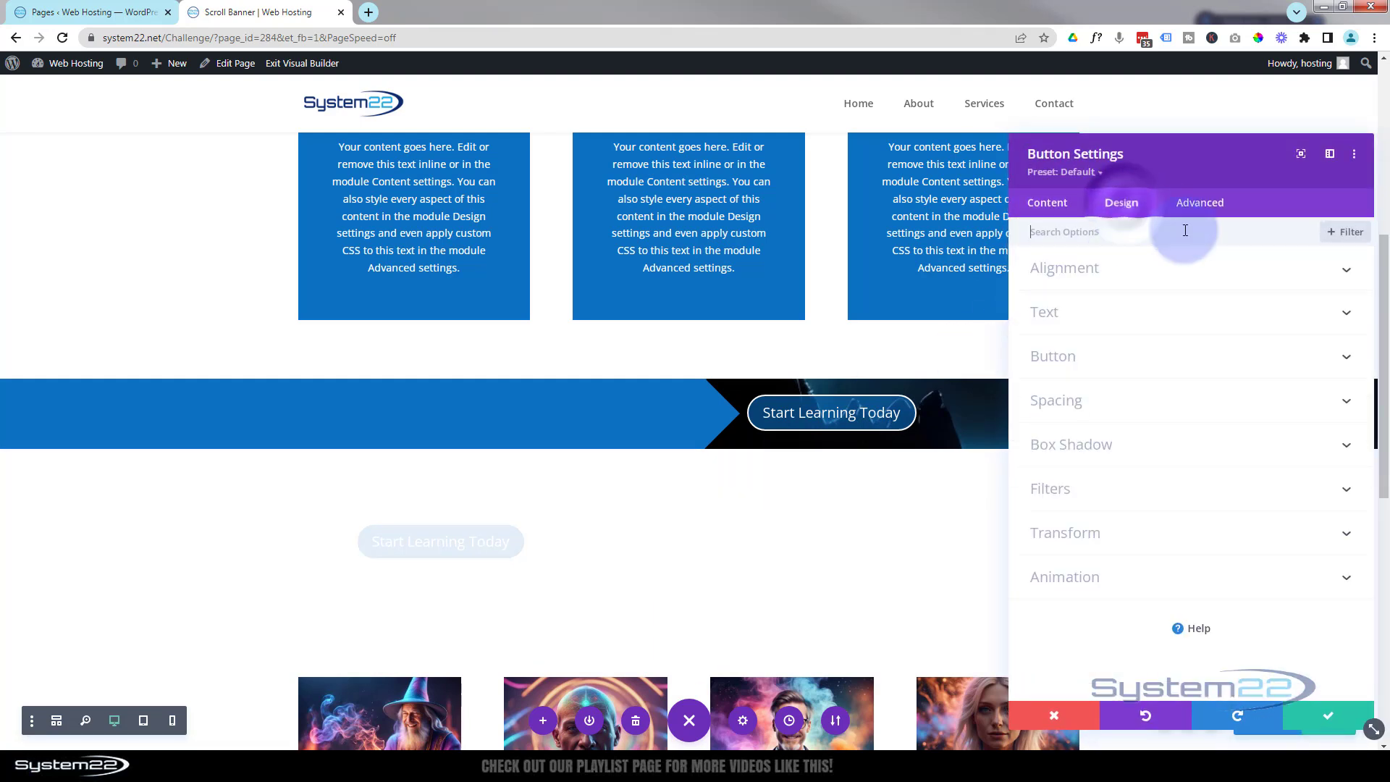
{"action": "left_click", "coordinate": [1169, 279]}
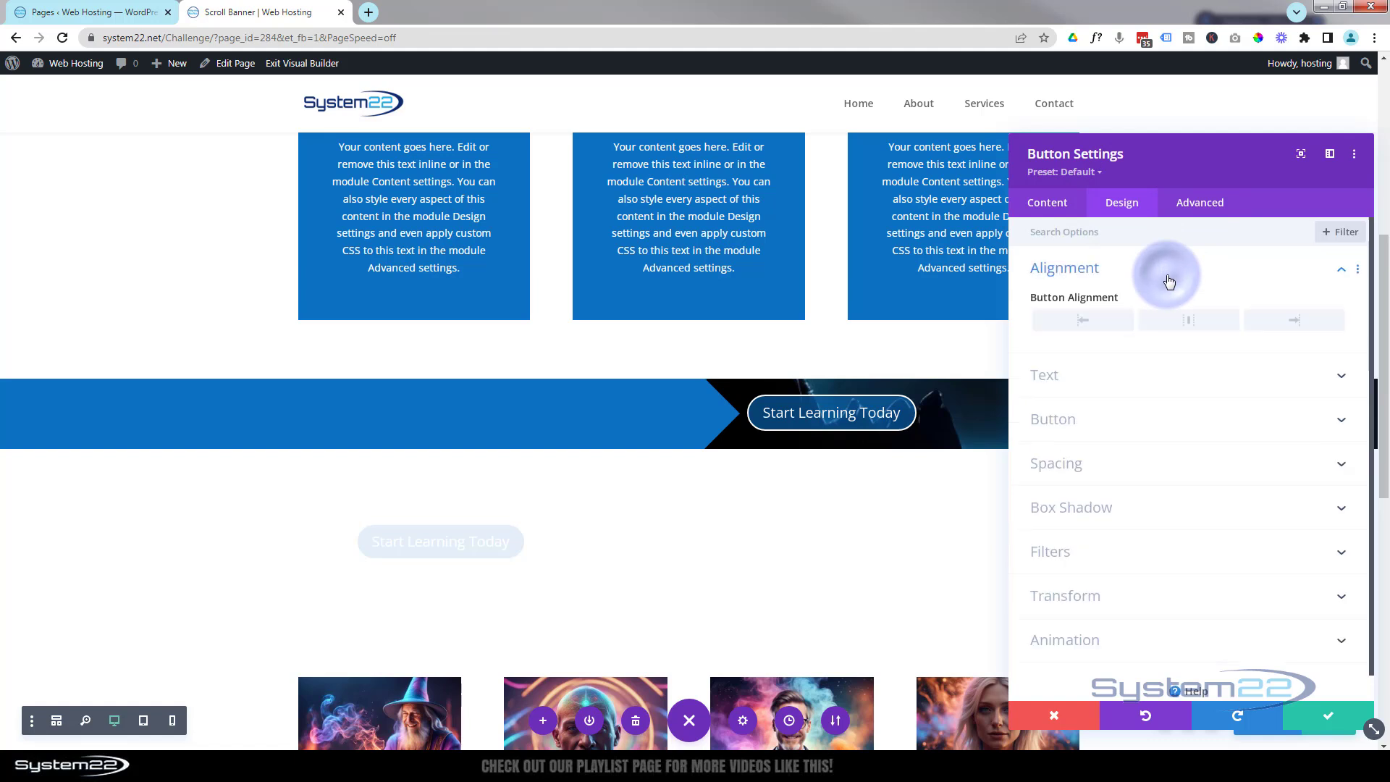
{"action": "left_click", "coordinate": [1185, 323]}
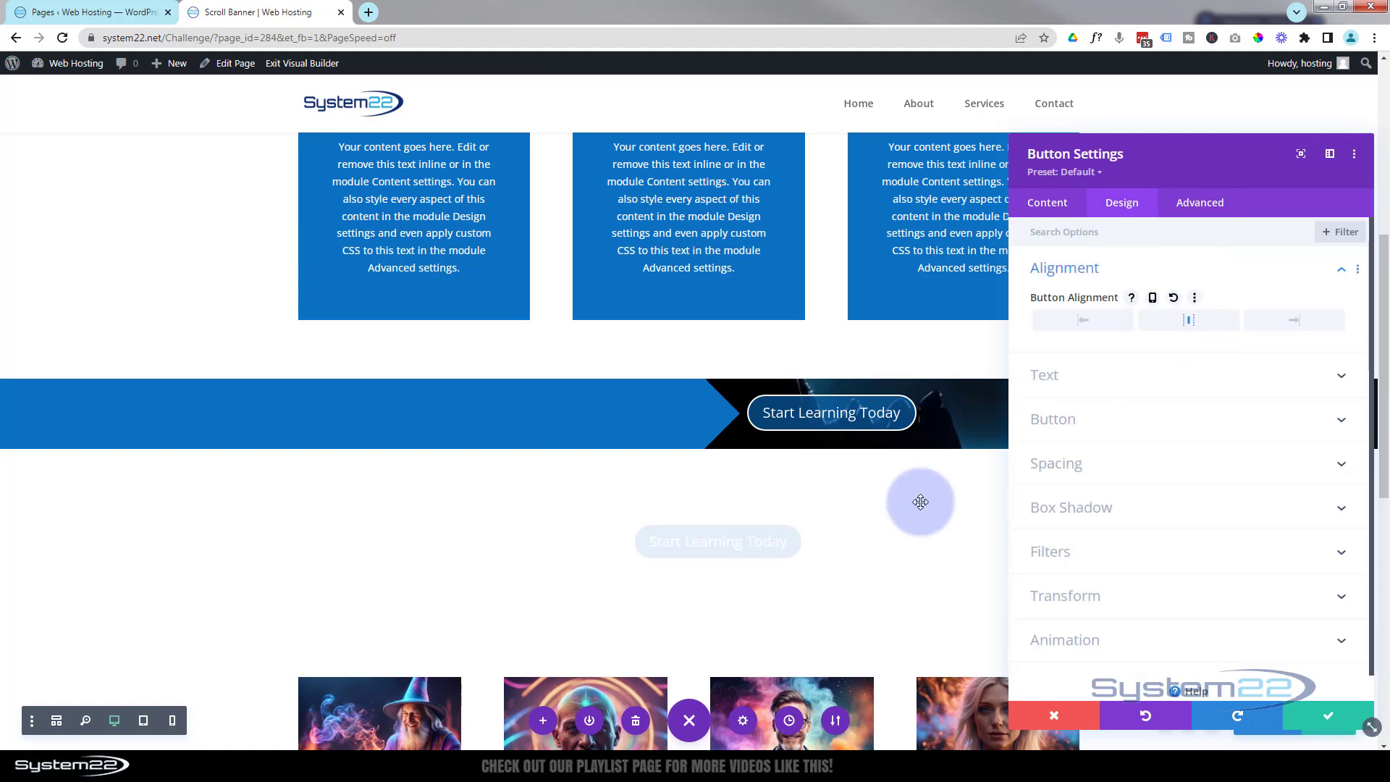
Clear the copied button's left margin and save its settings
{"action": "scroll", "coordinate": [912, 502], "scroll_direction": "down", "scroll_amount": 2}
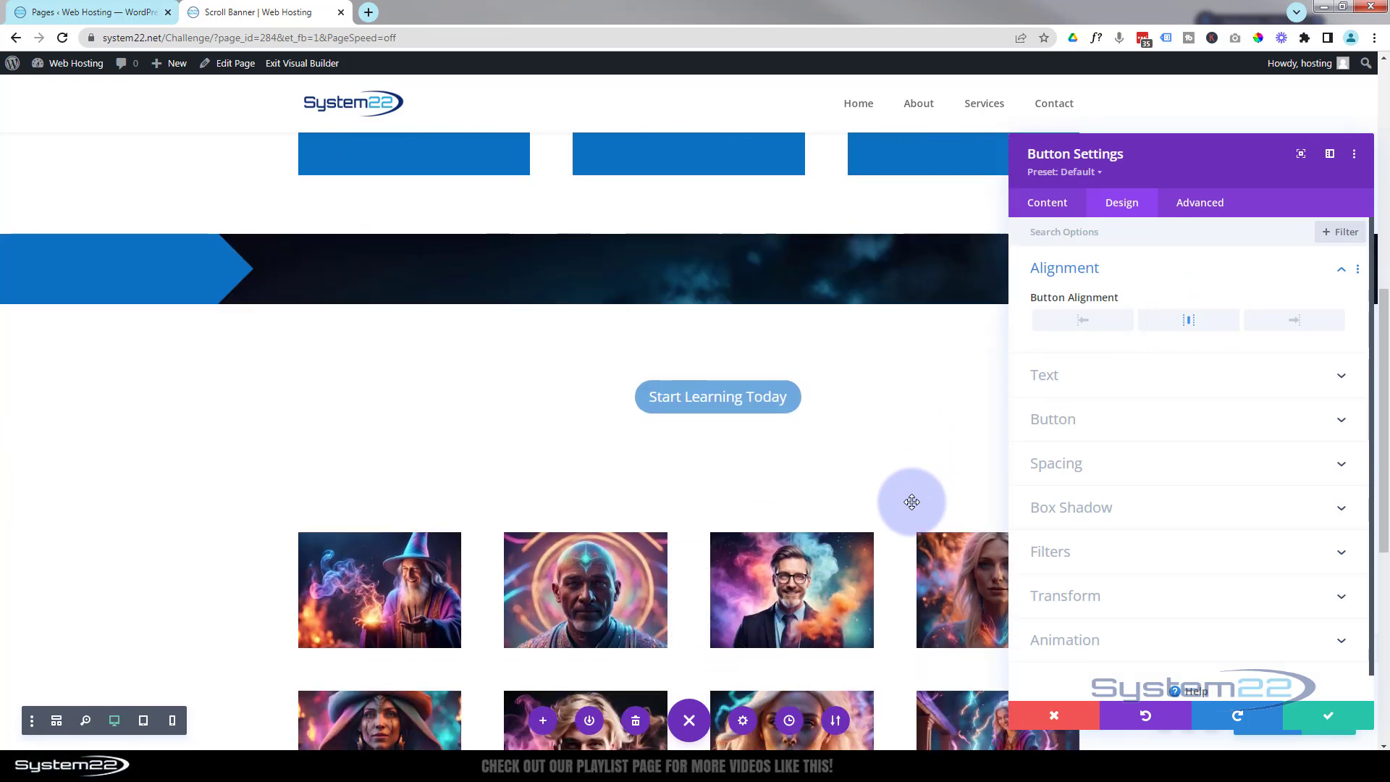
{"action": "scroll", "coordinate": [912, 498], "scroll_direction": "down", "scroll_amount": 1}
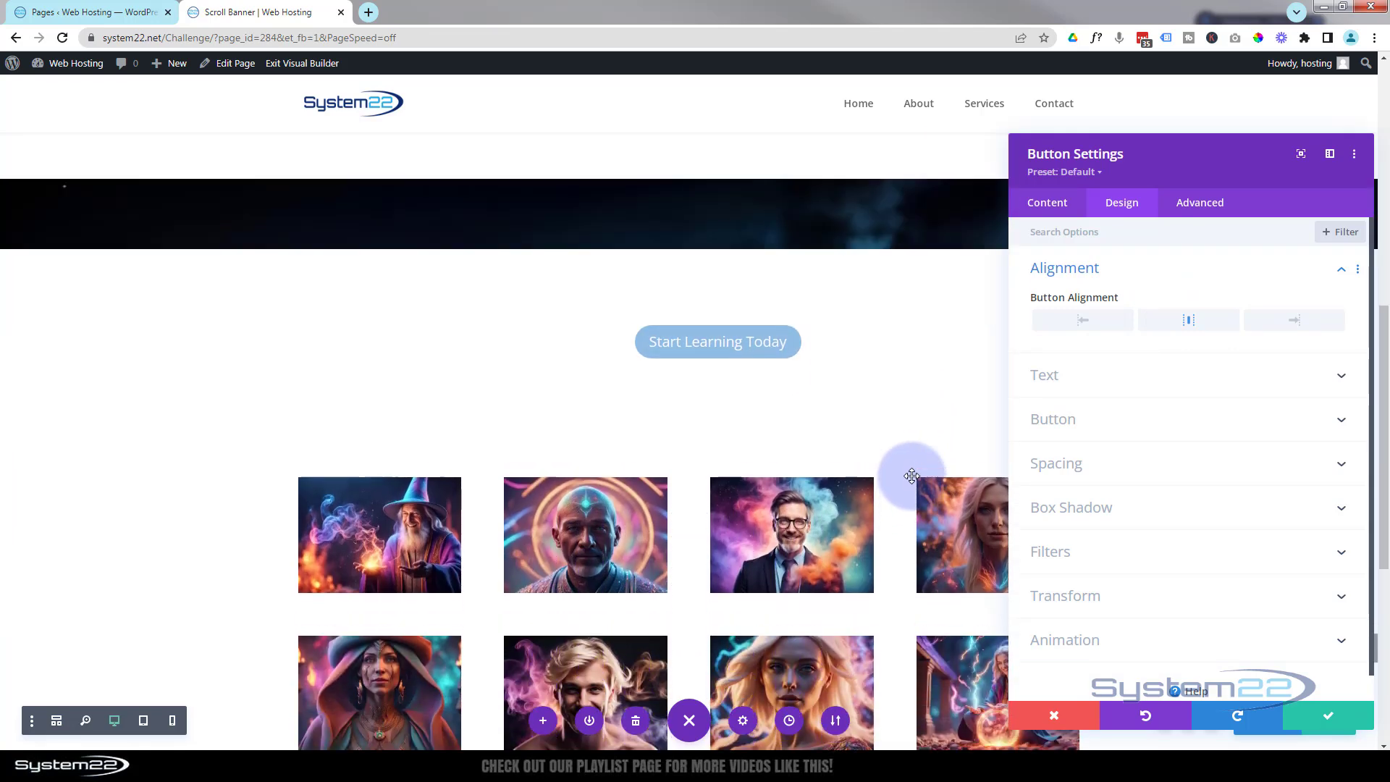
{"action": "scroll", "coordinate": [911, 478], "scroll_direction": "up", "scroll_amount": 1}
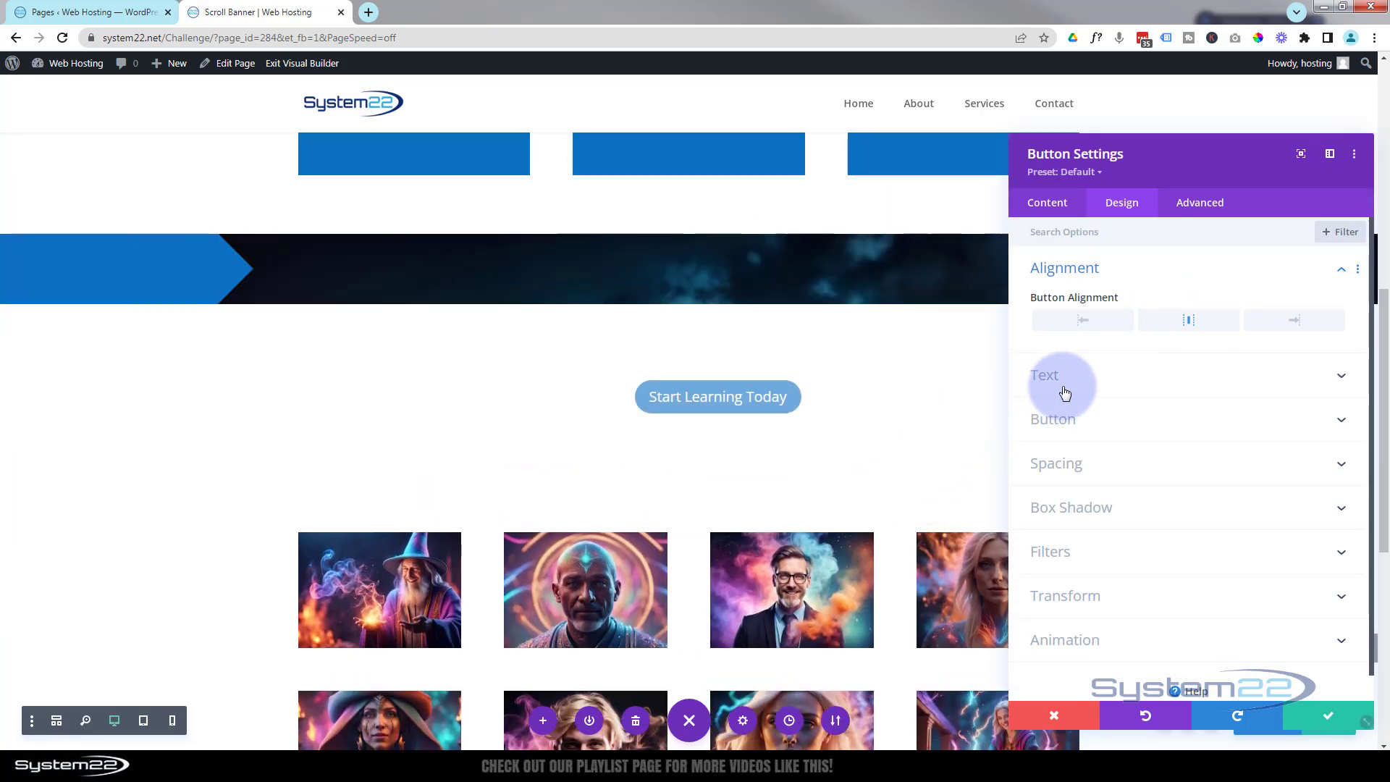
{"action": "left_click", "coordinate": [1138, 473]}
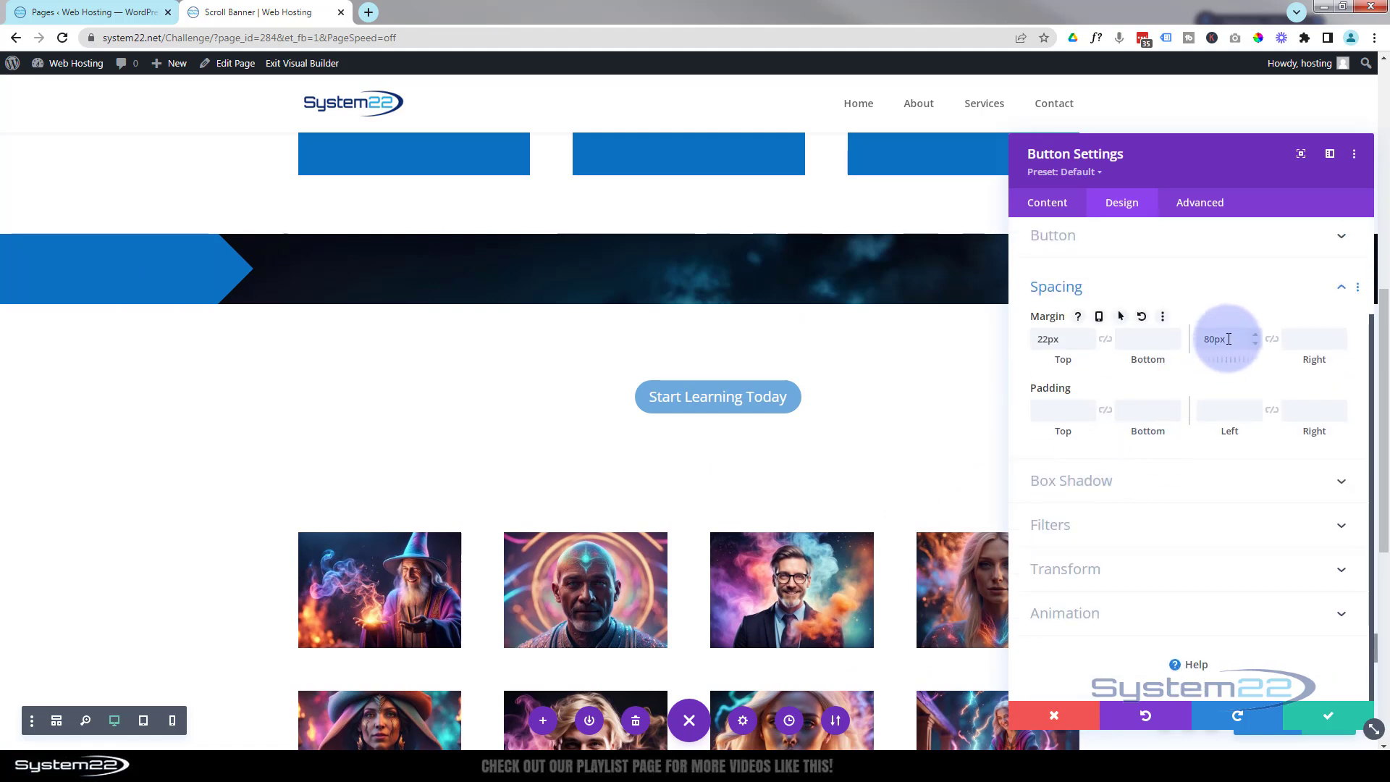
{"action": "double_click", "coordinate": [1223, 338]}
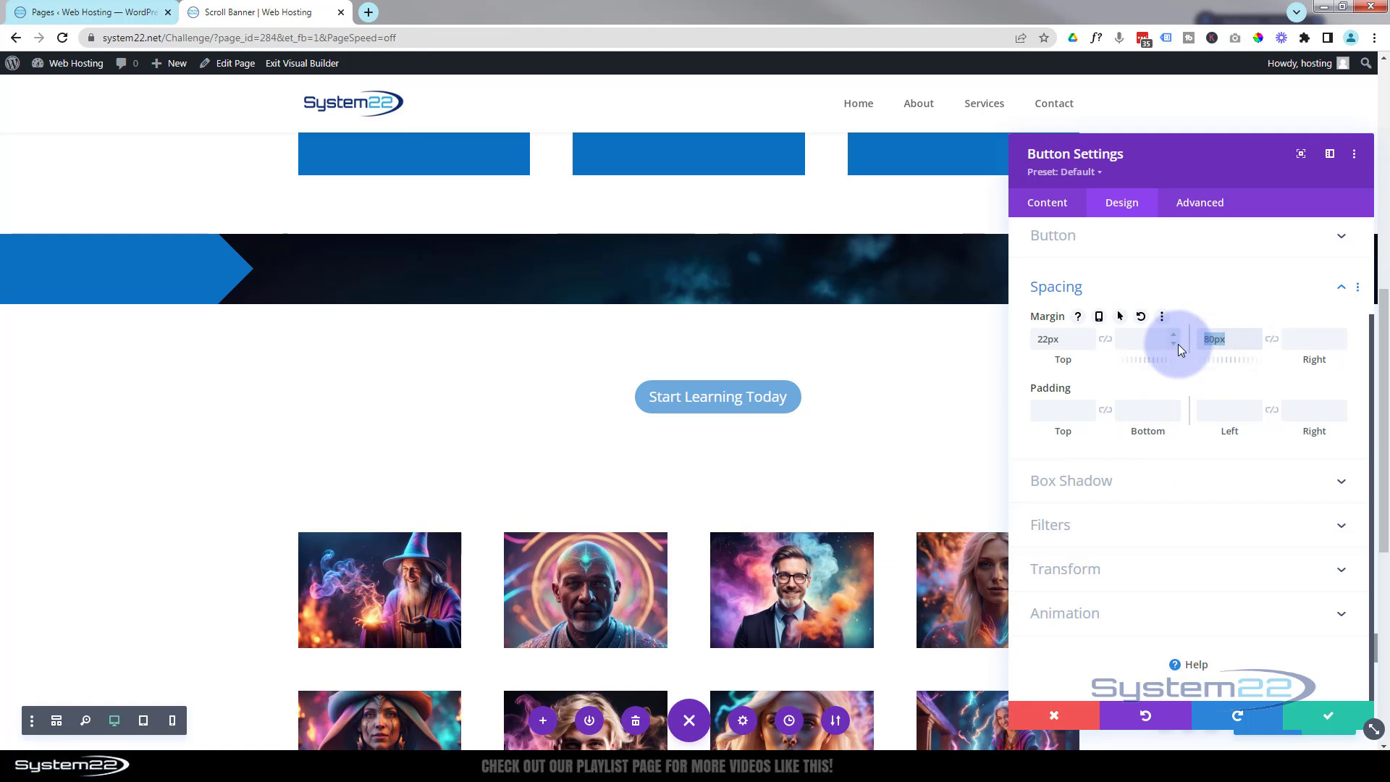
{"action": "key", "text": "BackSpace"}
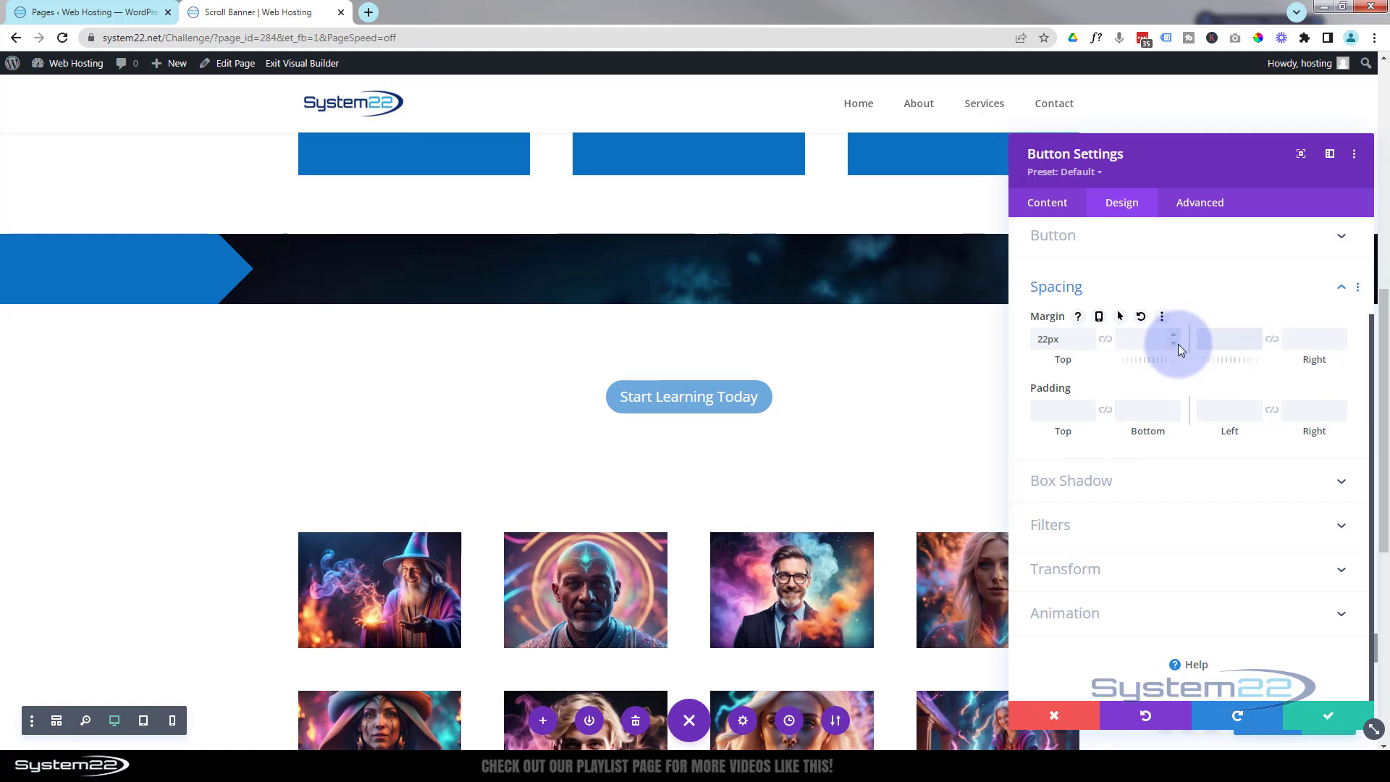
{"action": "left_click", "coordinate": [1318, 724]}
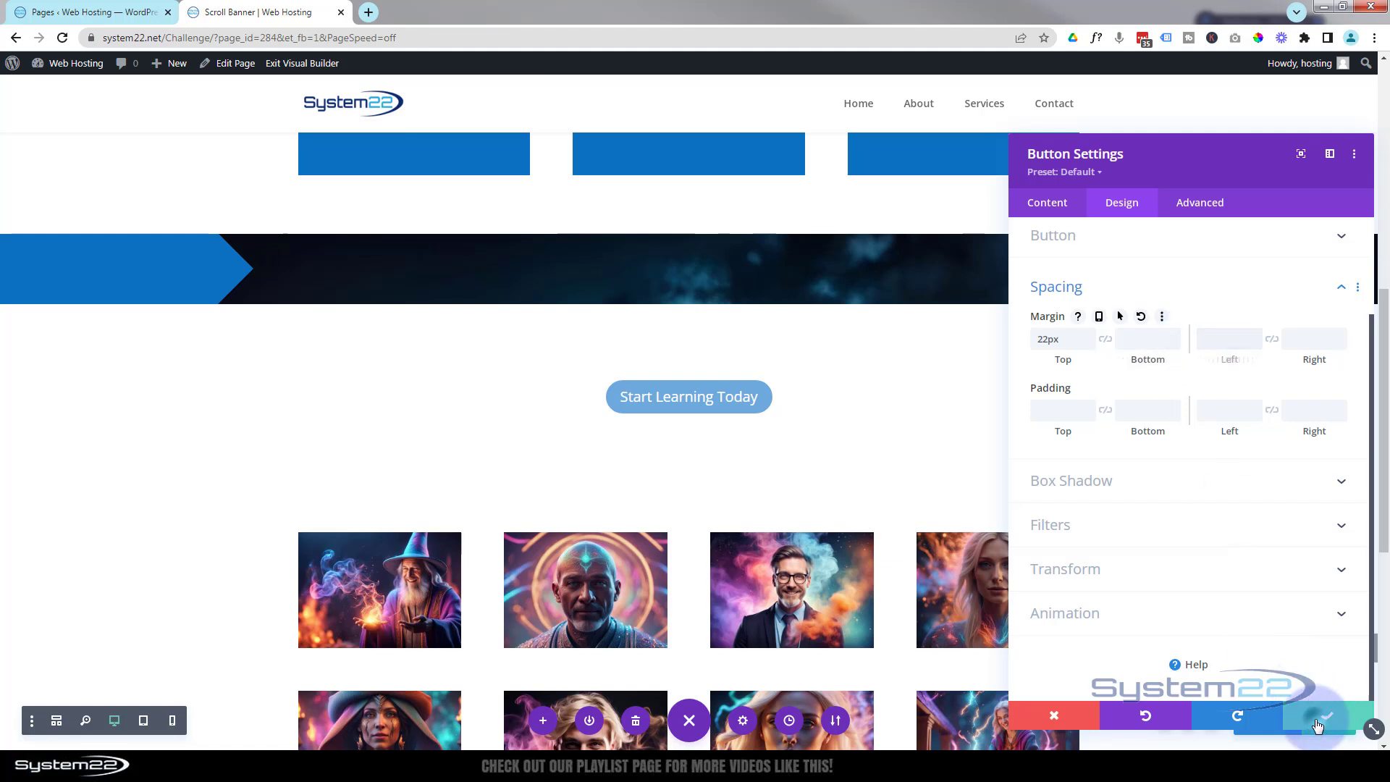
Give the new button section below the banner the dark night-mountain background image from the media library
{"action": "mouse_move", "coordinate": [71, 351]}
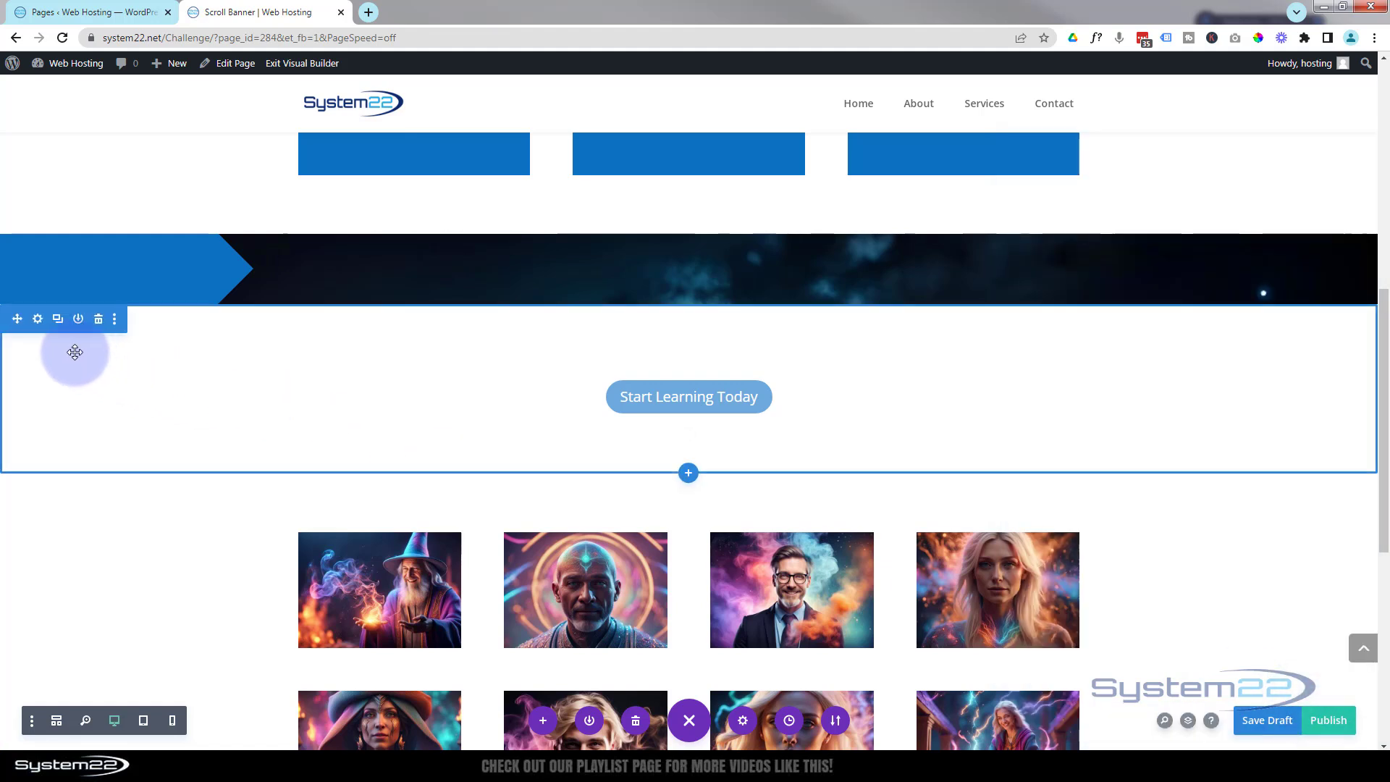
{"action": "left_click", "coordinate": [38, 320]}
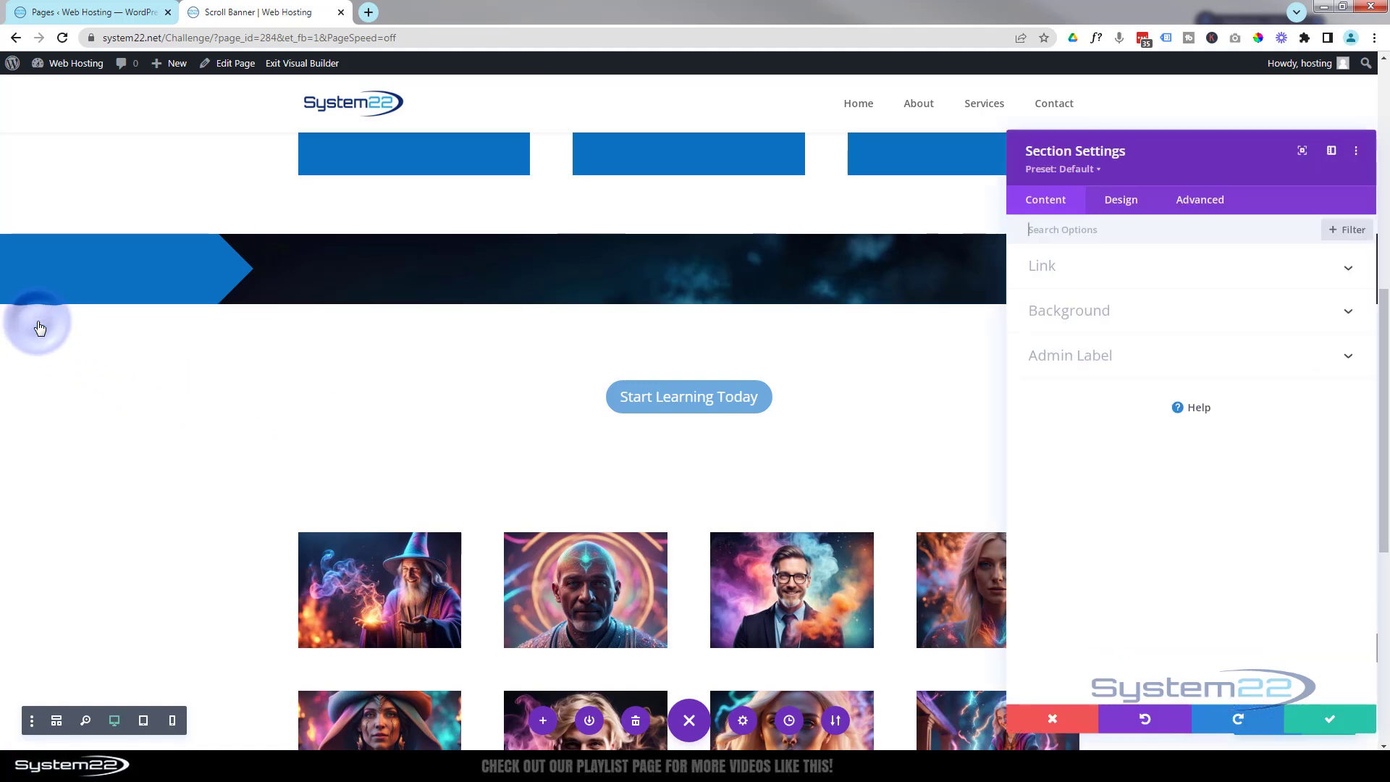
{"action": "left_click", "coordinate": [1174, 317]}
{"action": "left_click", "coordinate": [1165, 340]}
{"action": "left_click", "coordinate": [1188, 425]}
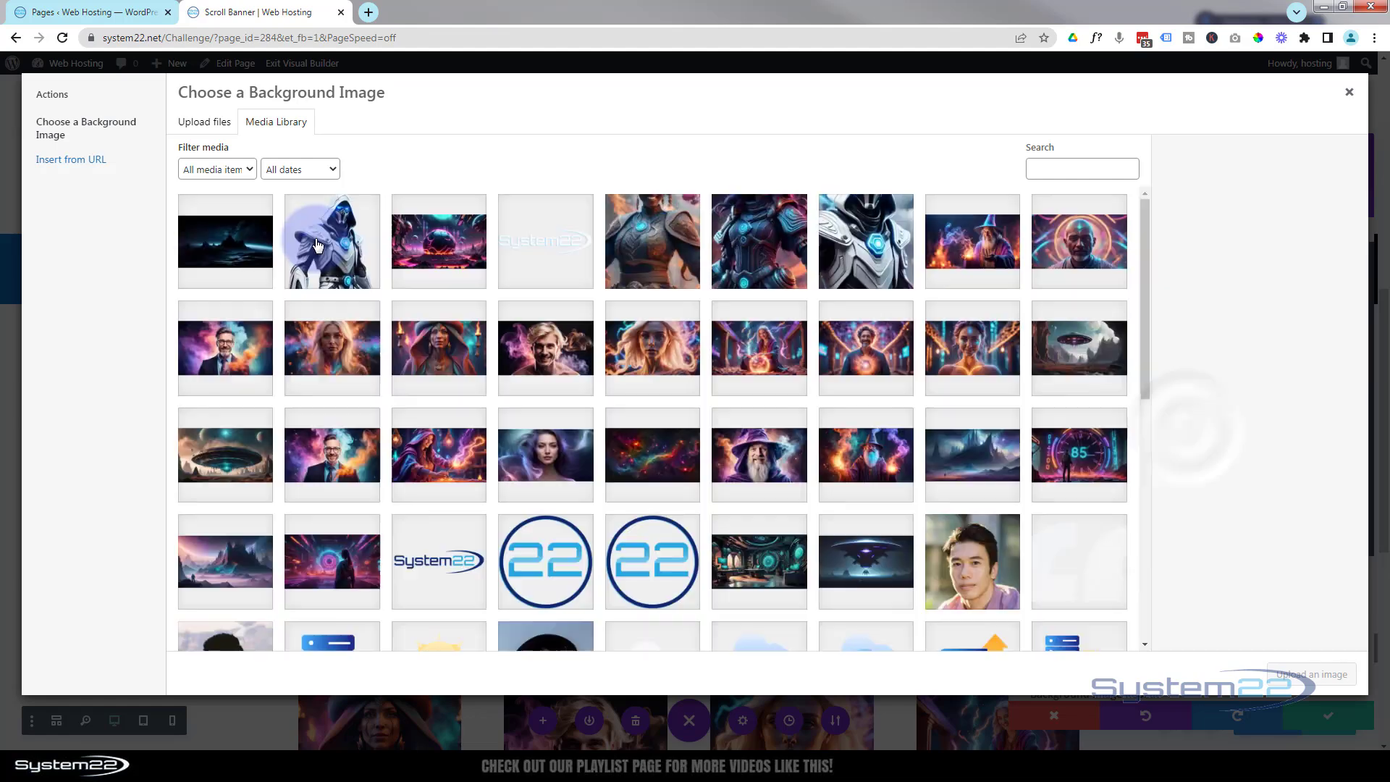
{"action": "left_click", "coordinate": [221, 241]}
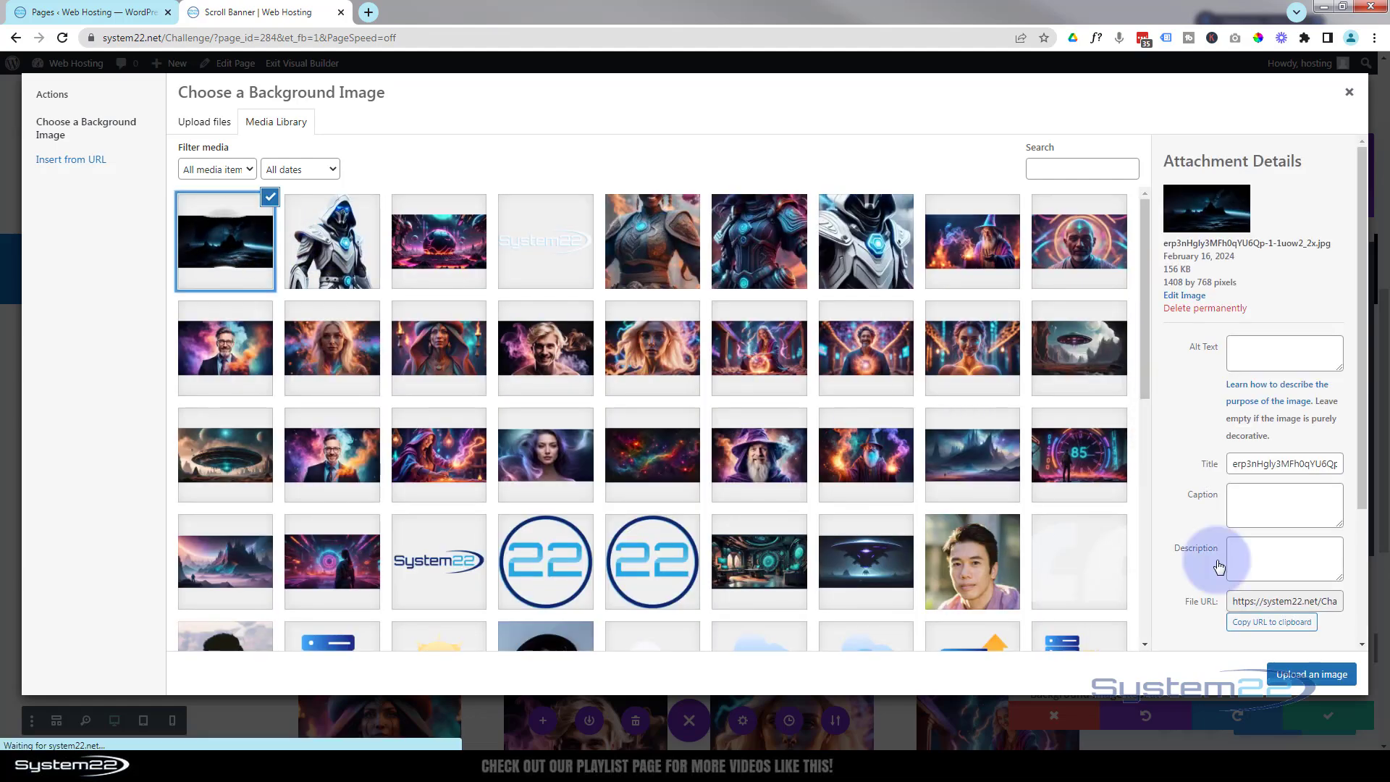
{"action": "left_click", "coordinate": [1319, 675]}
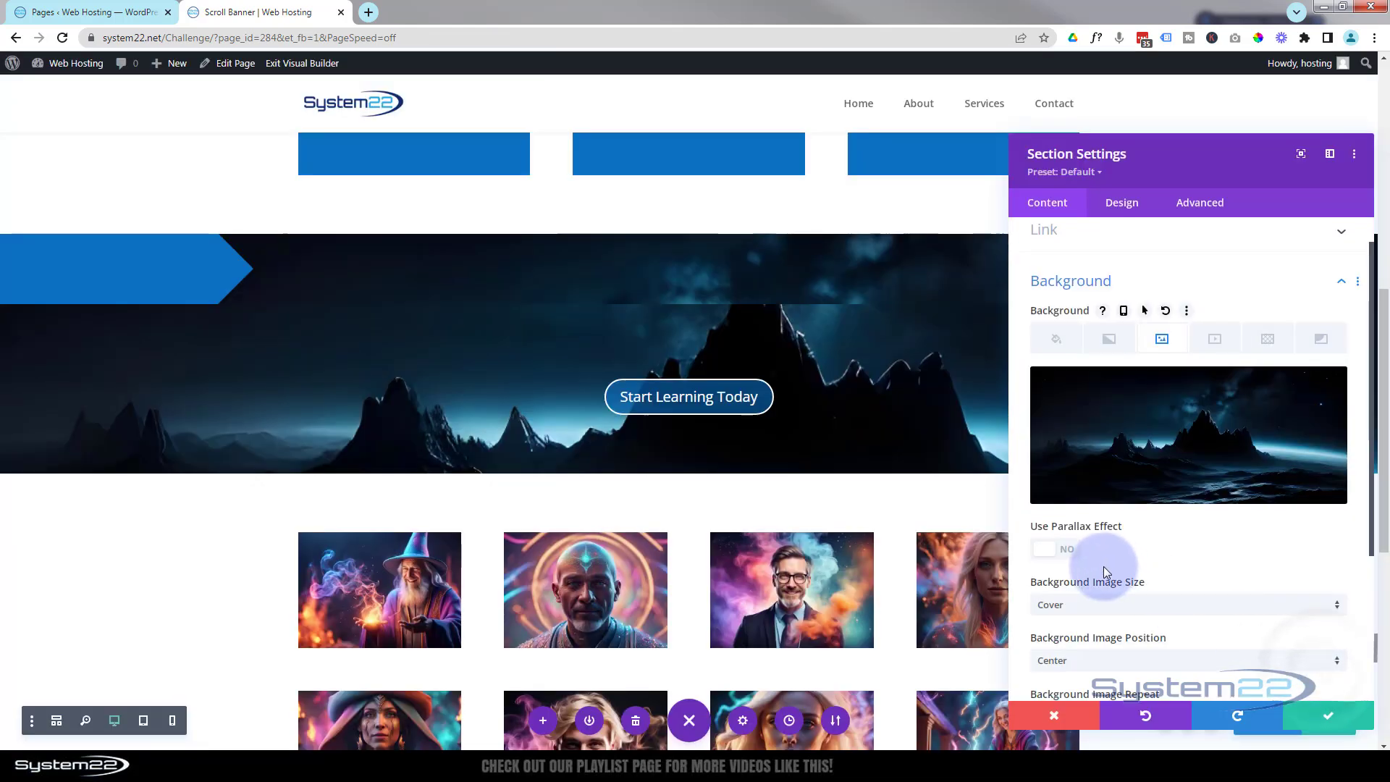
Enable the parallax effect on the section's background image and set its method to CSS
{"action": "left_click", "coordinate": [1067, 553]}
{"action": "left_click", "coordinate": [1114, 607]}
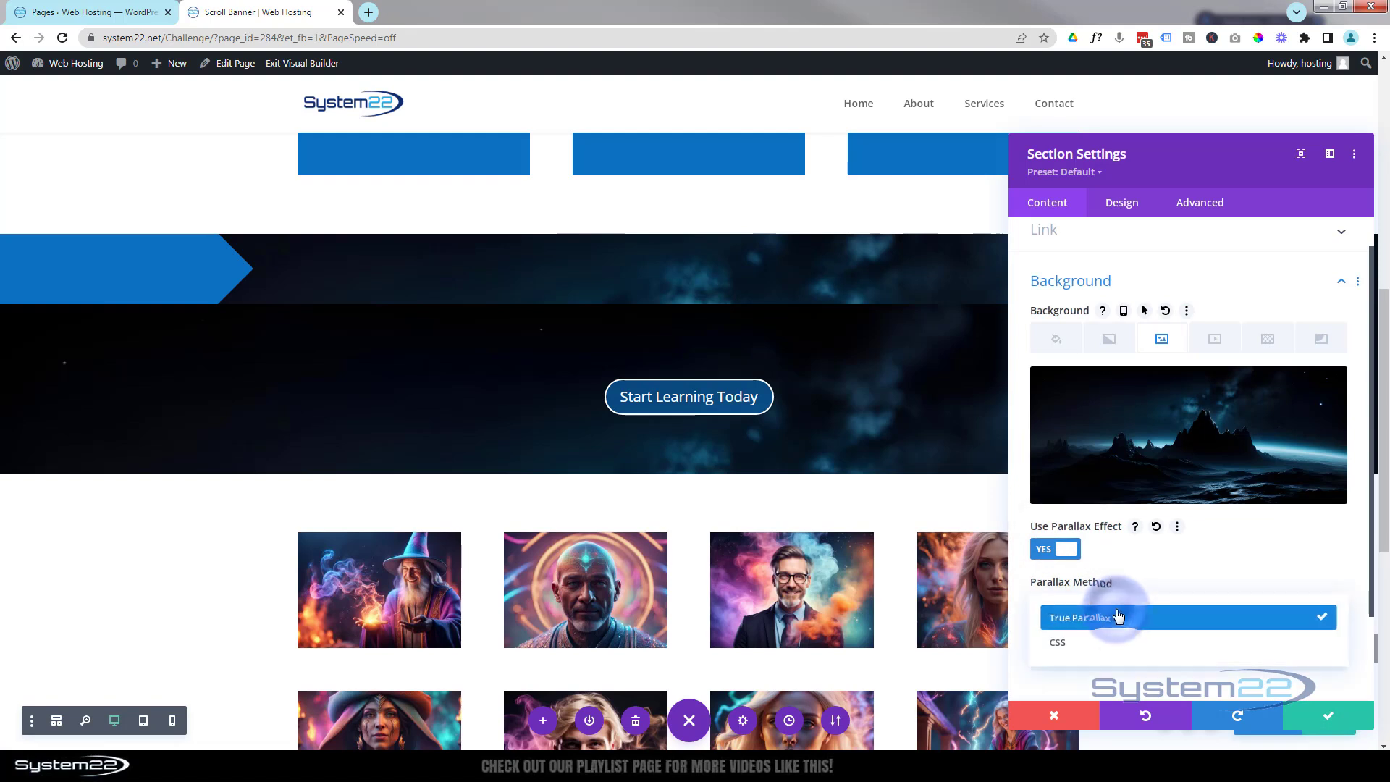
{"action": "left_click", "coordinate": [1112, 651]}
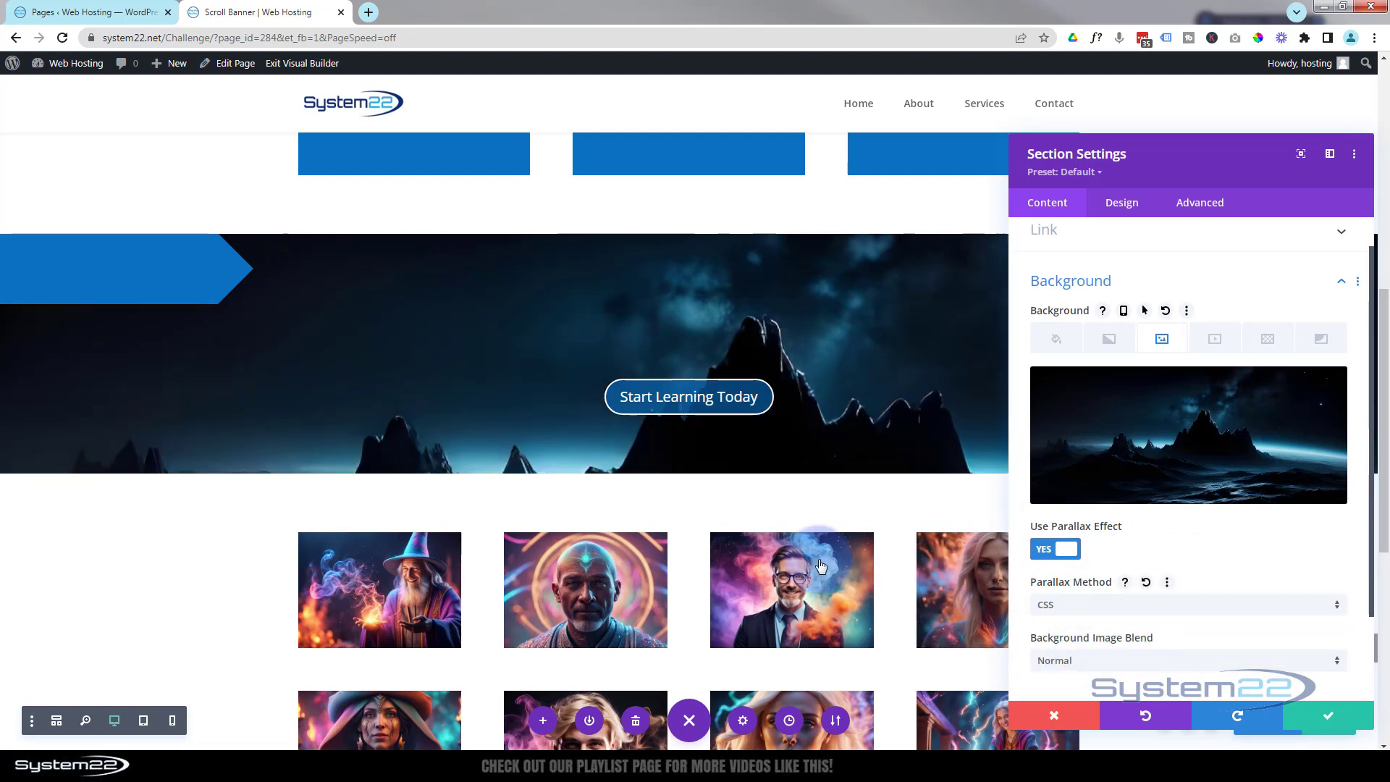
Set the button section's top and bottom padding to 0px and save the section settings
{"action": "left_click", "coordinate": [1131, 210]}
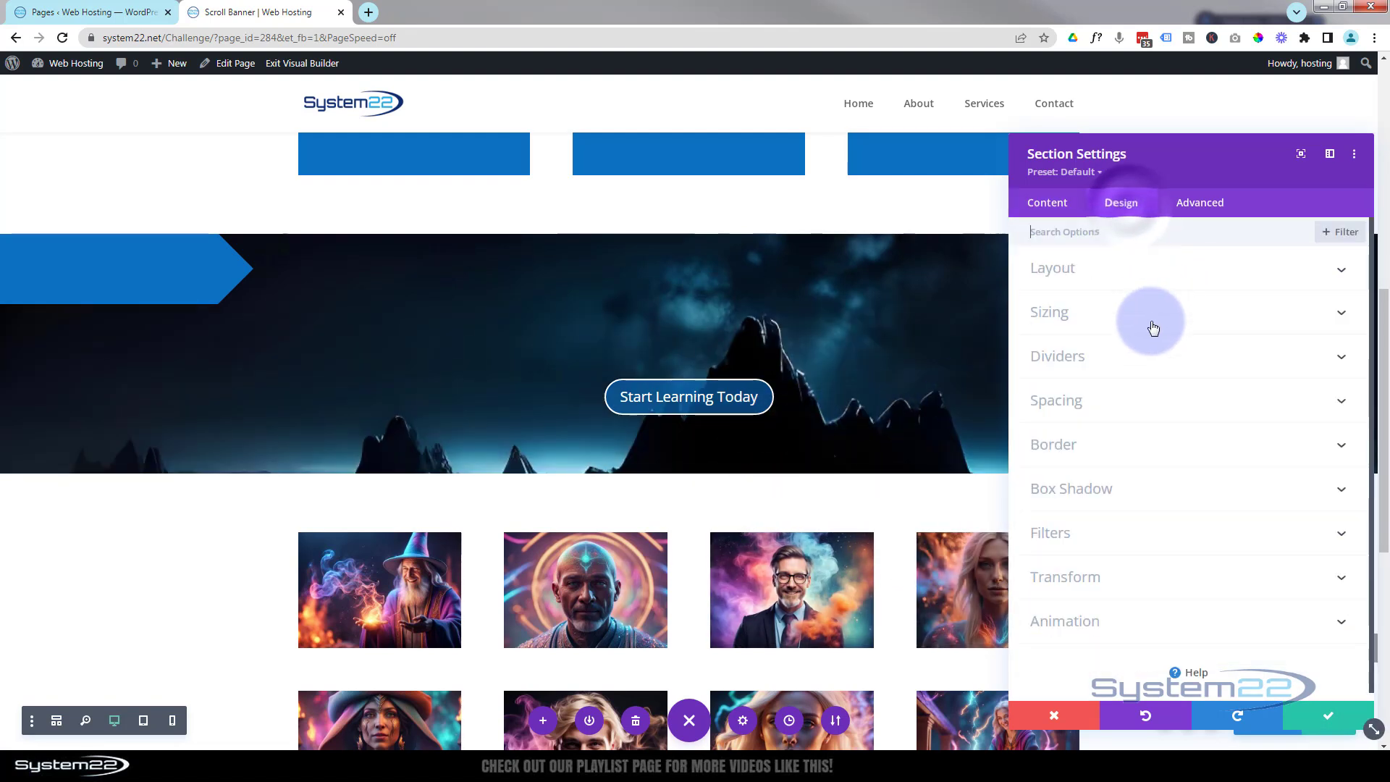
{"action": "left_click", "coordinate": [1157, 404]}
{"action": "left_click", "coordinate": [1085, 398]}
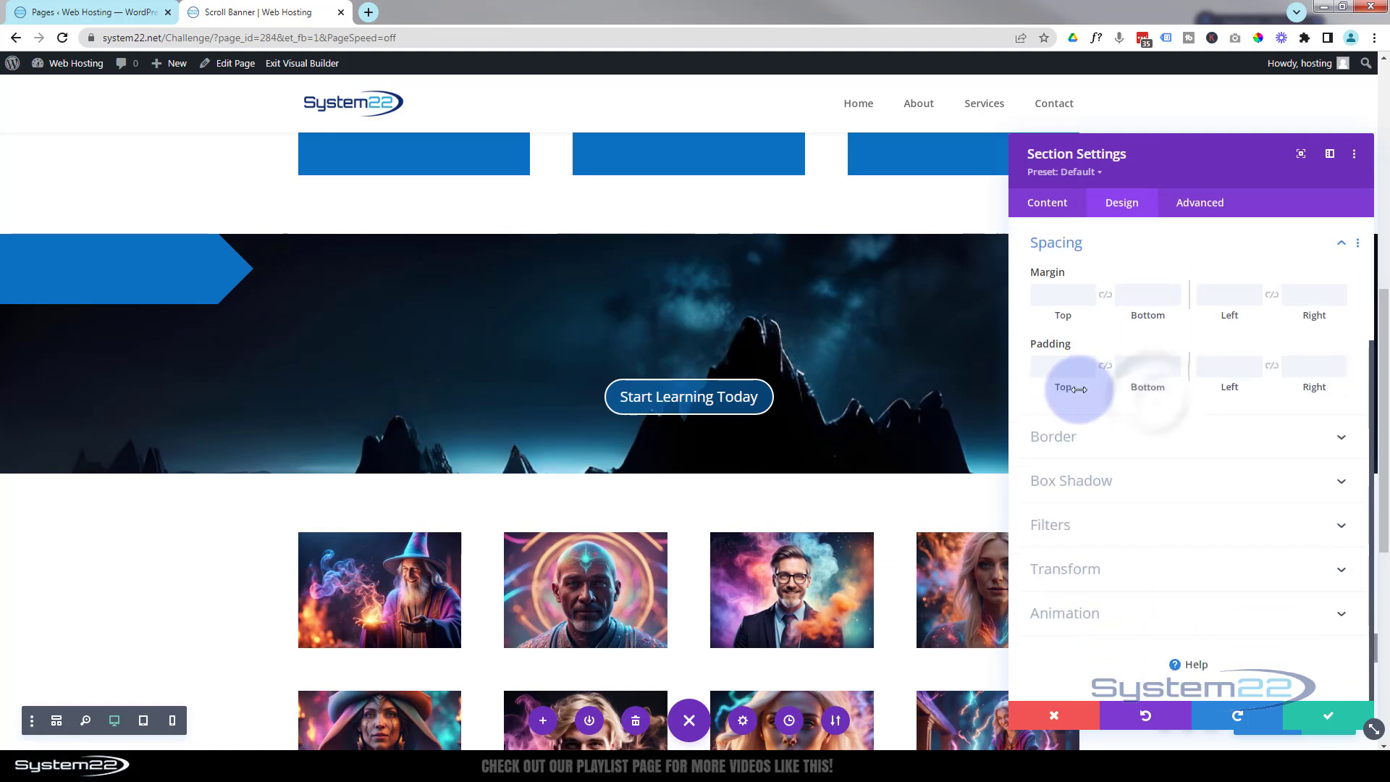
{"action": "type", "text": "0"}
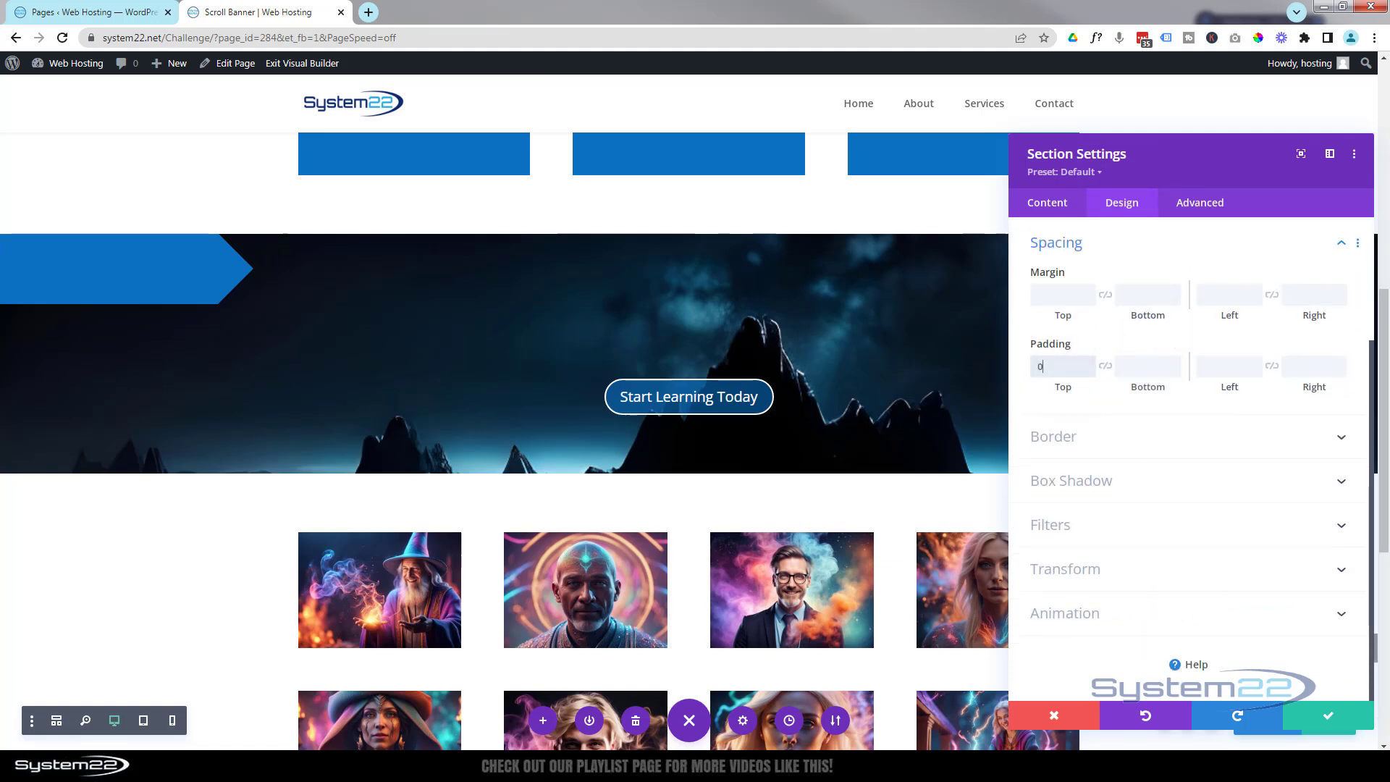
{"action": "type", "text": "px"}
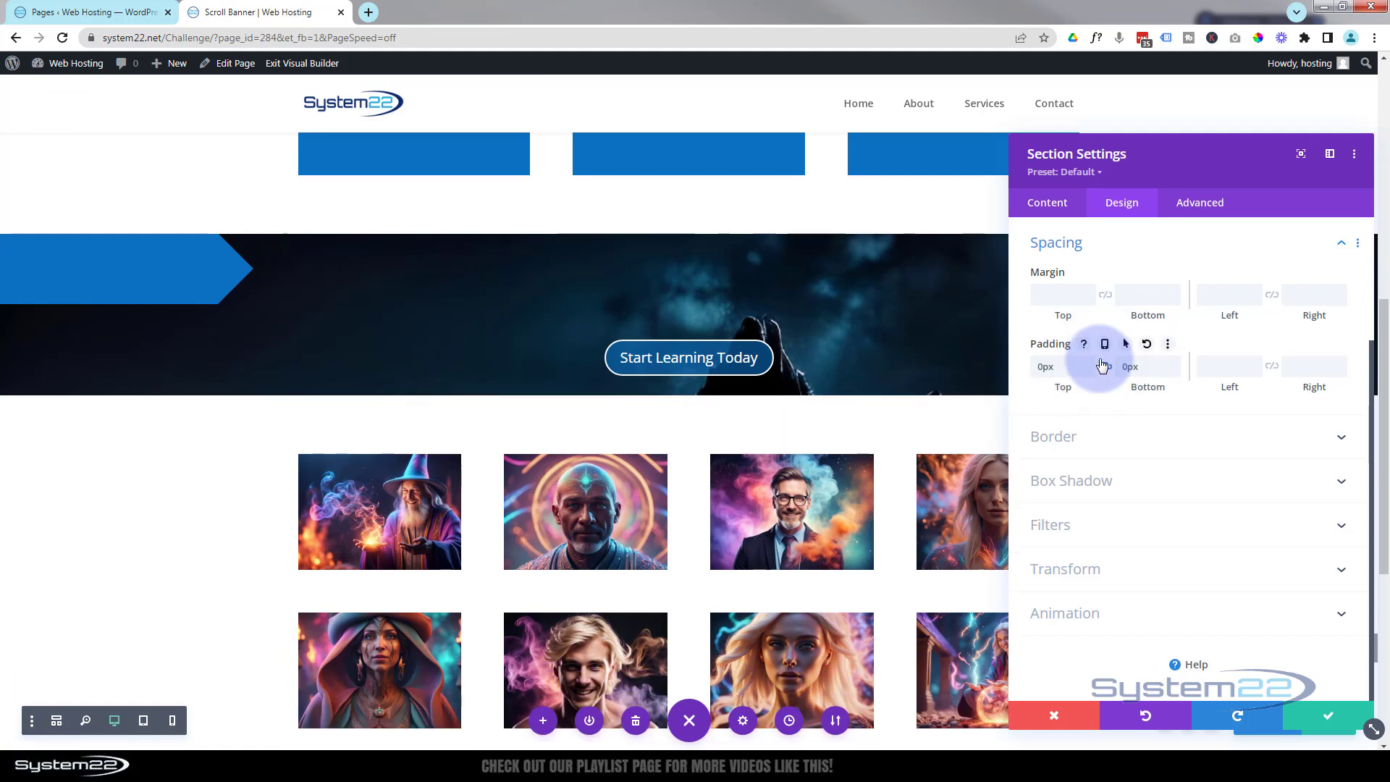
{"action": "left_click", "coordinate": [1328, 716]}
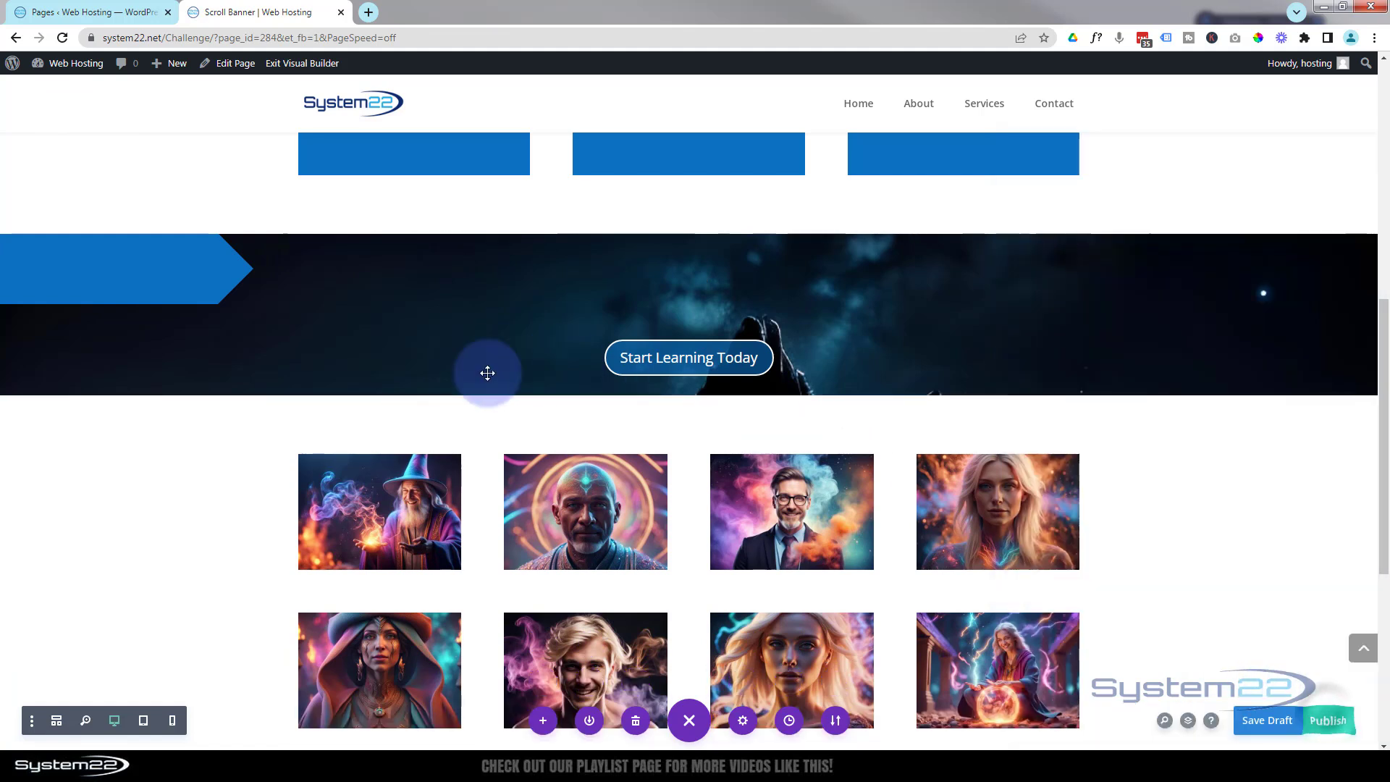
Set the top and bottom padding of the row holding the centered button to 0px
{"action": "mouse_move", "coordinate": [372, 354]}
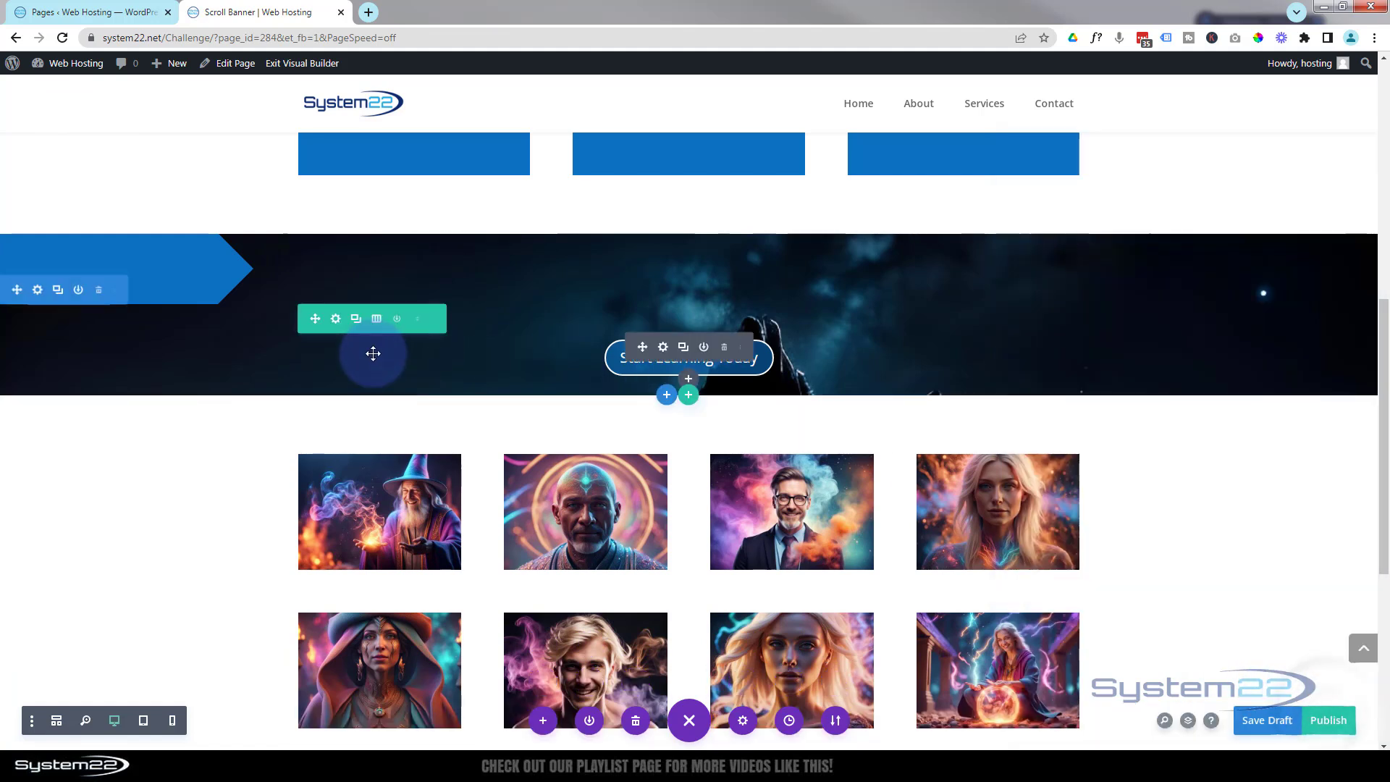
{"action": "left_click", "coordinate": [337, 319]}
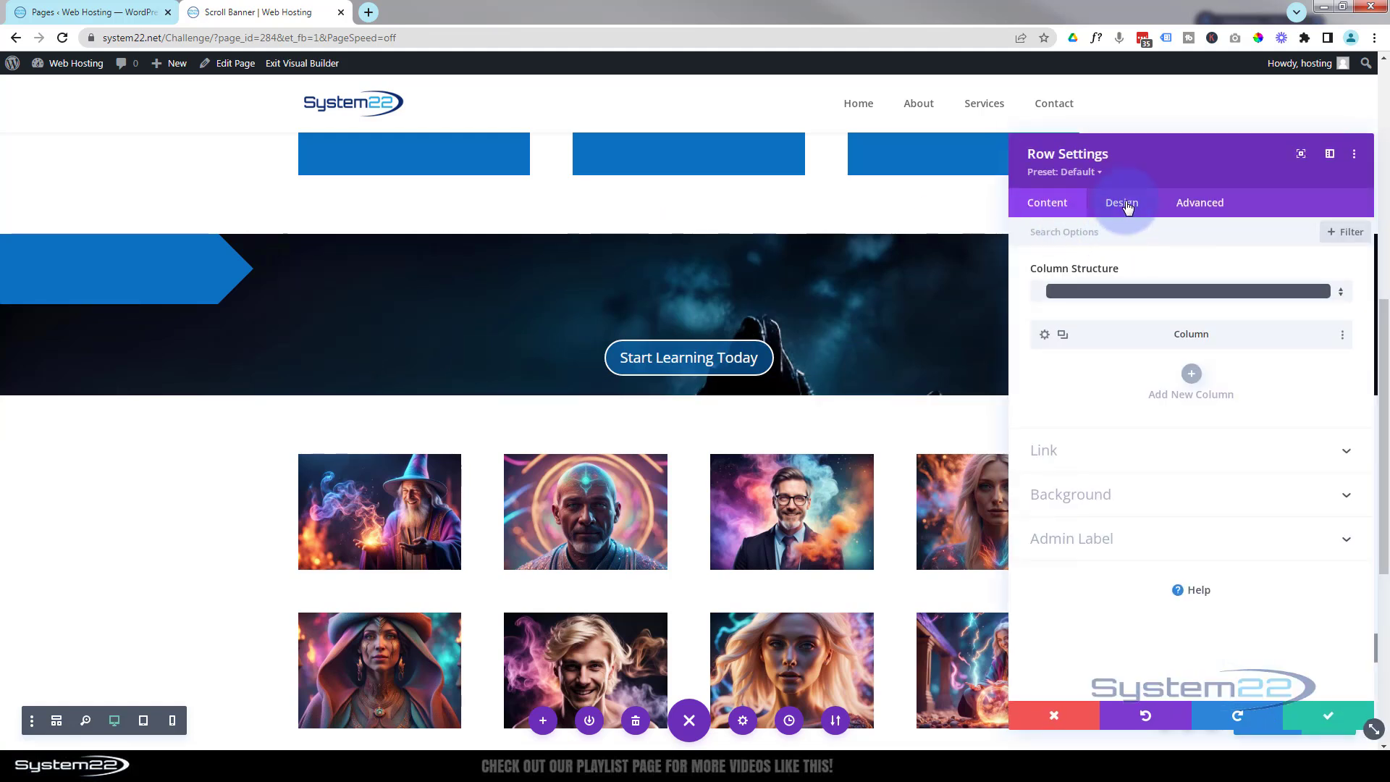
{"action": "left_click", "coordinate": [1125, 204]}
{"action": "left_click", "coordinate": [1168, 320]}
{"action": "left_click", "coordinate": [1057, 365]}
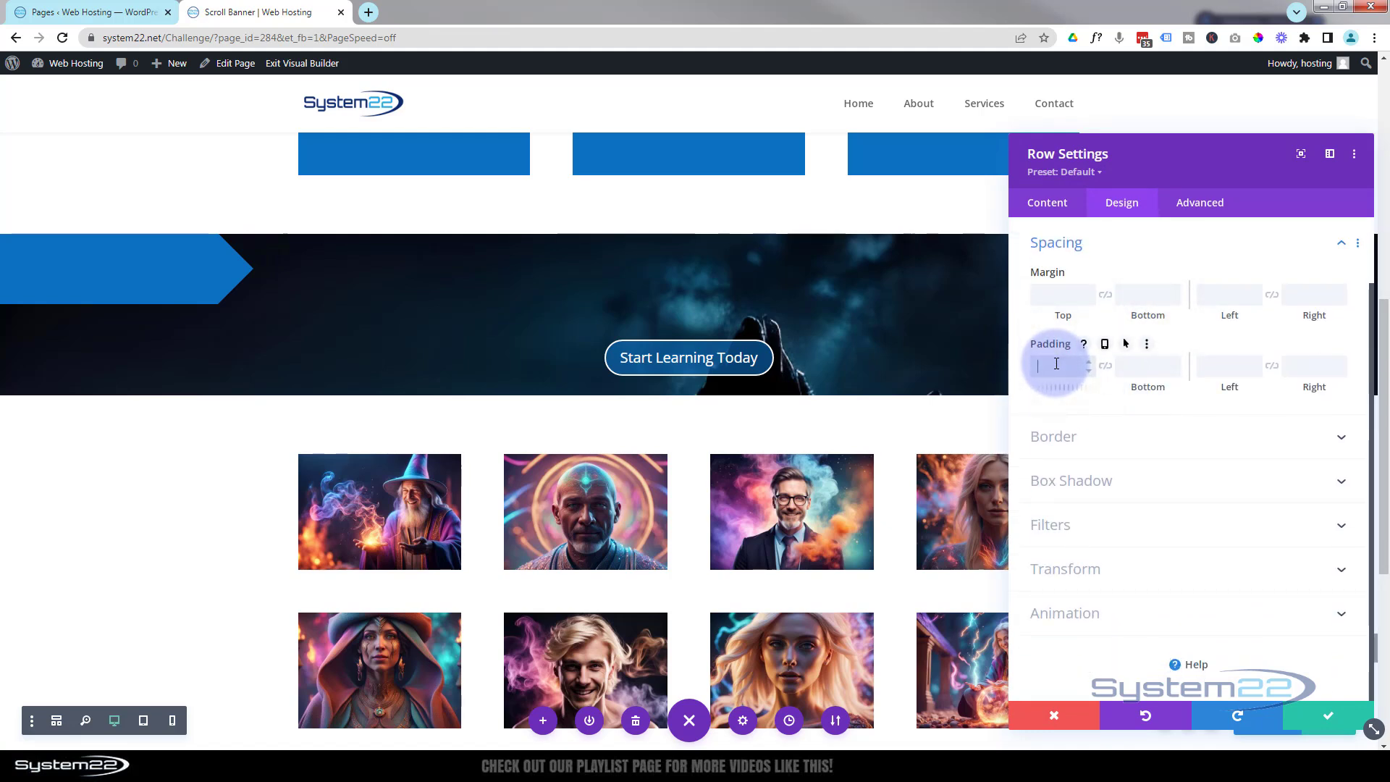
{"action": "type", "text": "1px"}
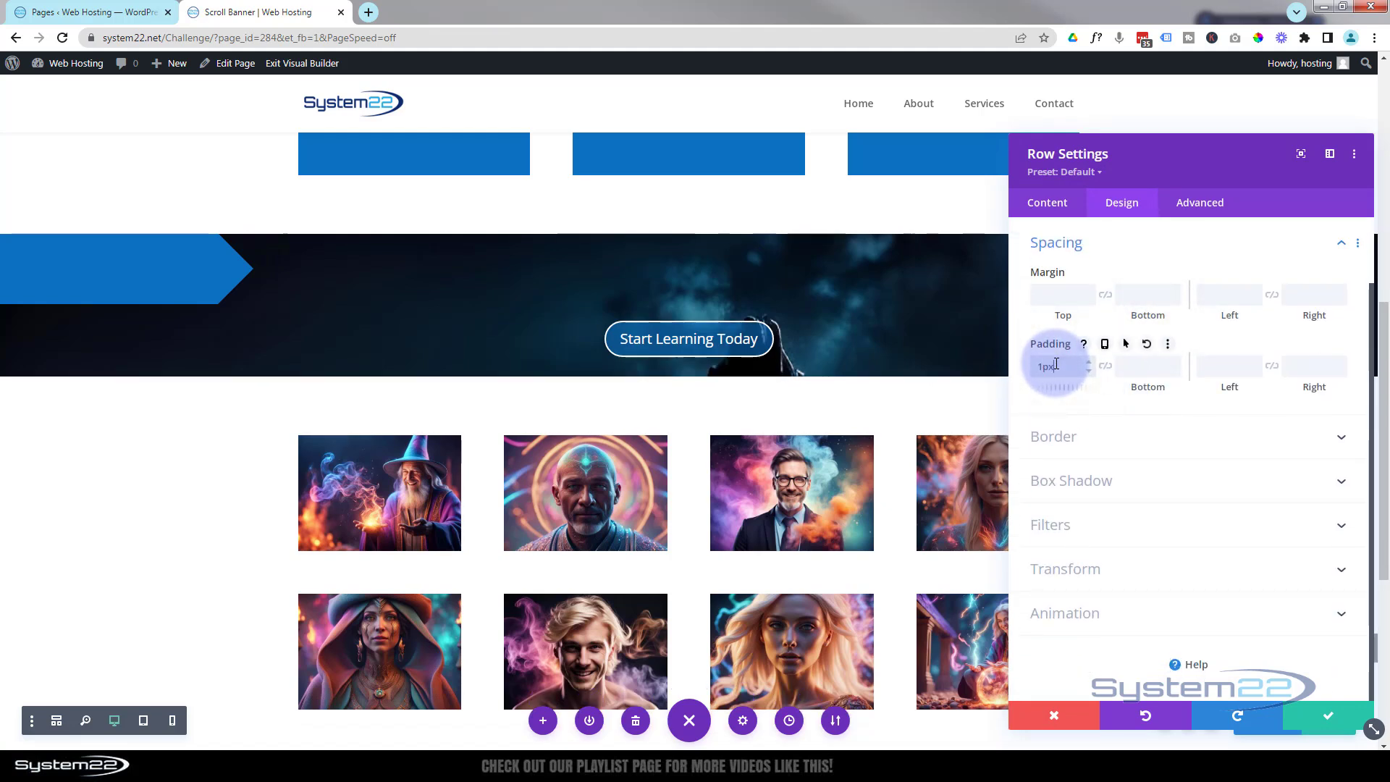
{"action": "left_click", "coordinate": [1106, 367]}
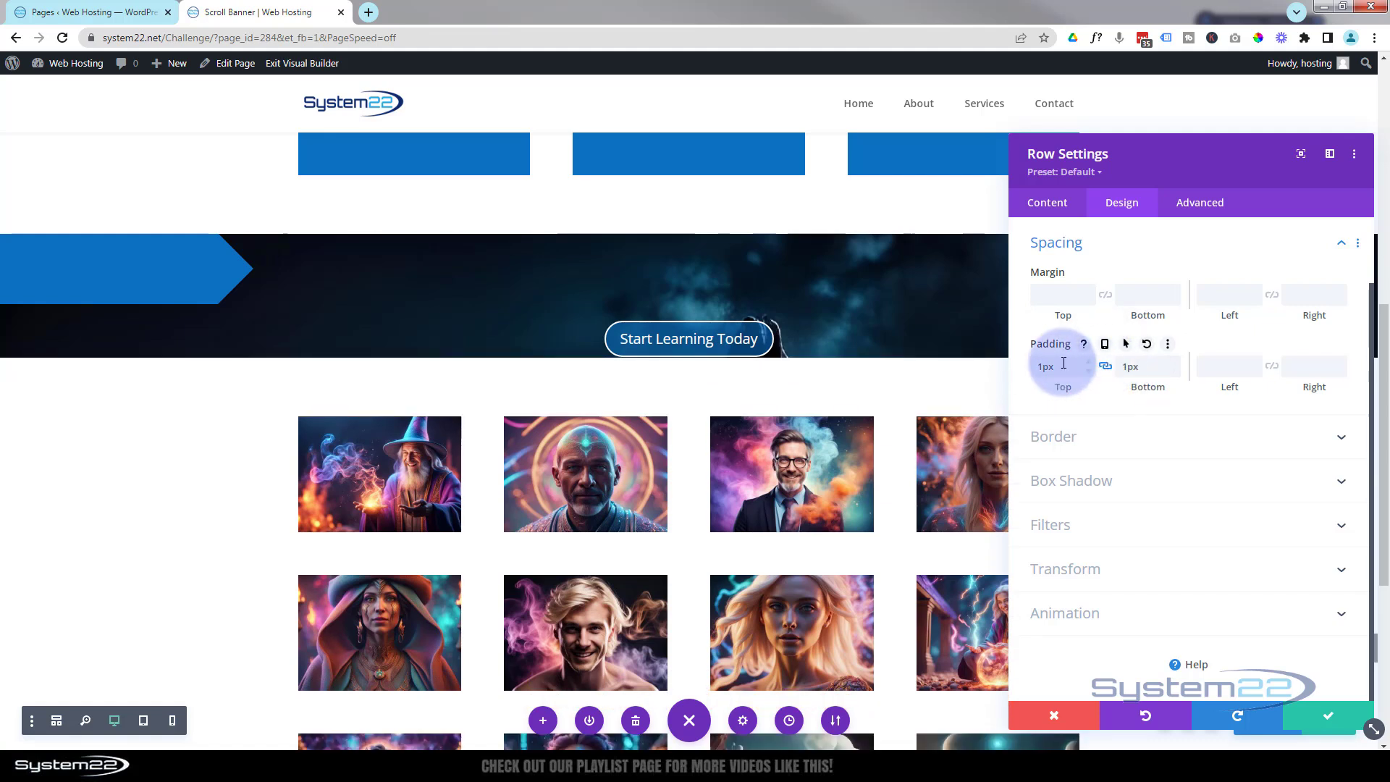
{"action": "left_click_drag", "start_coordinate": [1069, 365], "coordinate": [987, 375]}
{"action": "type", "text": "0"}
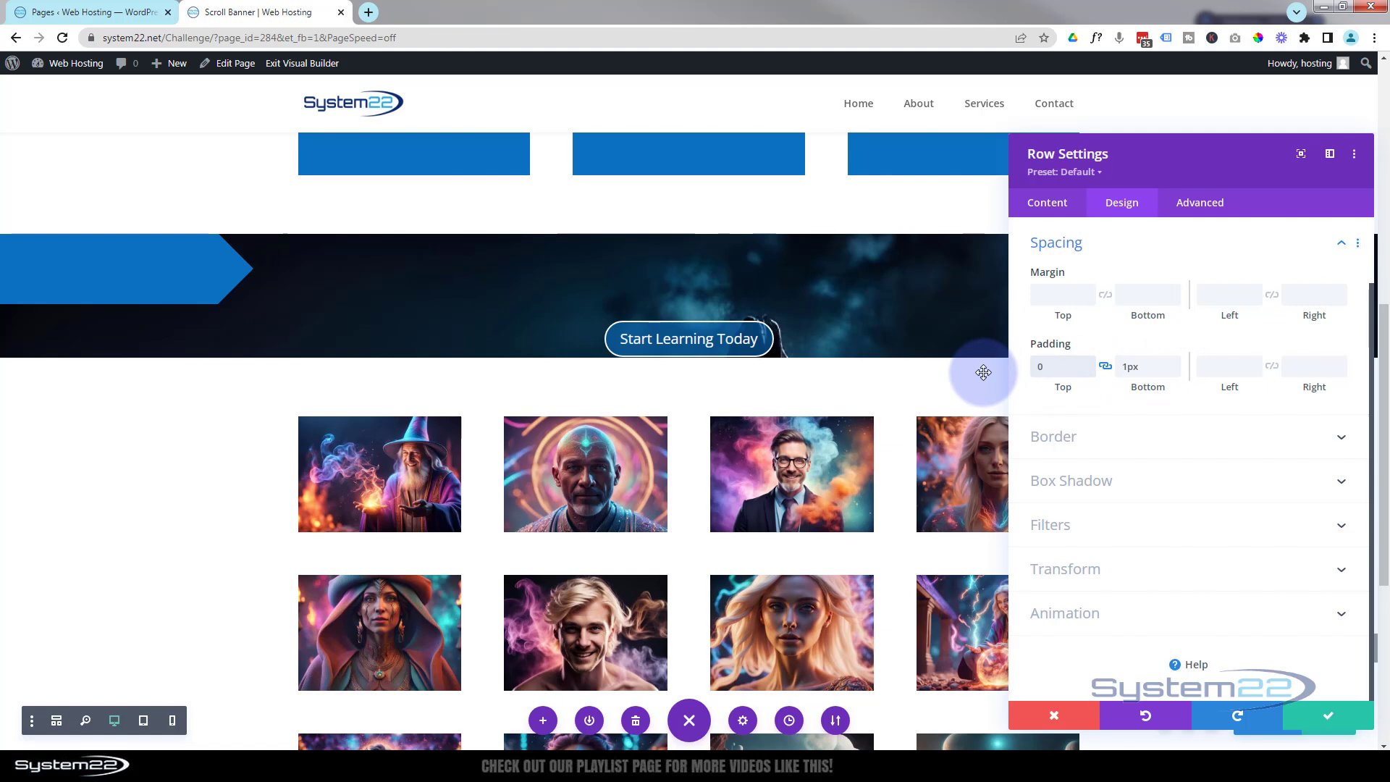
{"action": "type", "text": "px"}
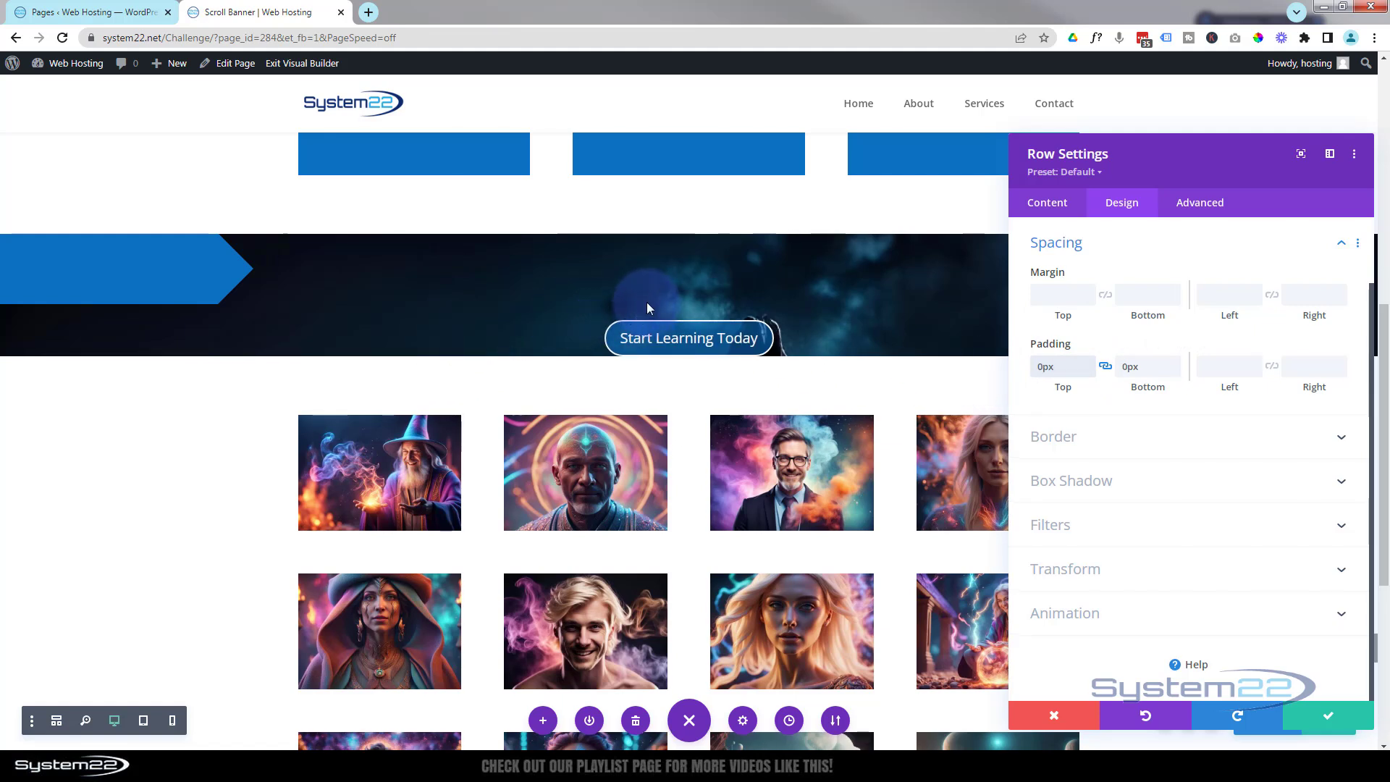
Unlink the row's vertical padding values, set the bottom padding to 22px and save the row settings
{"action": "left_click", "coordinate": [1151, 365]}
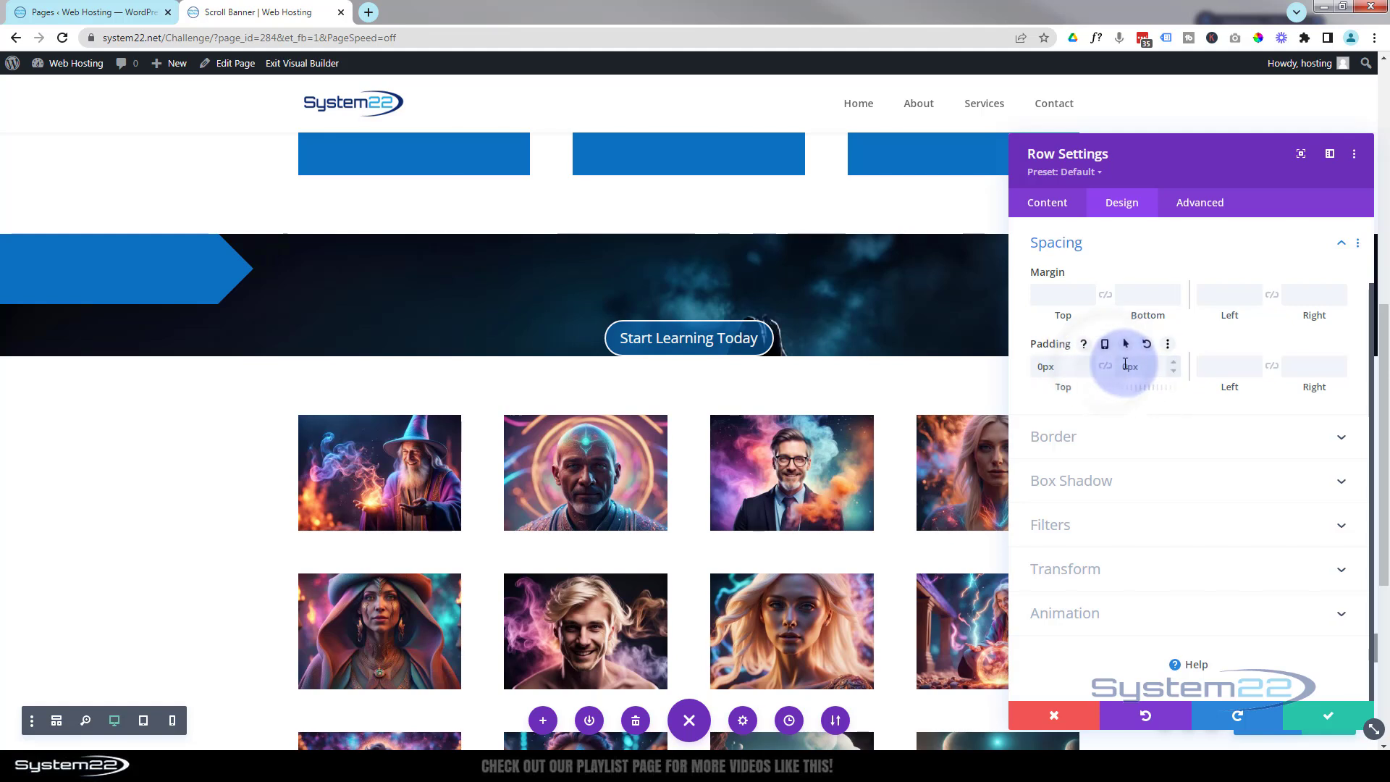
{"action": "left_click", "coordinate": [1130, 364]}
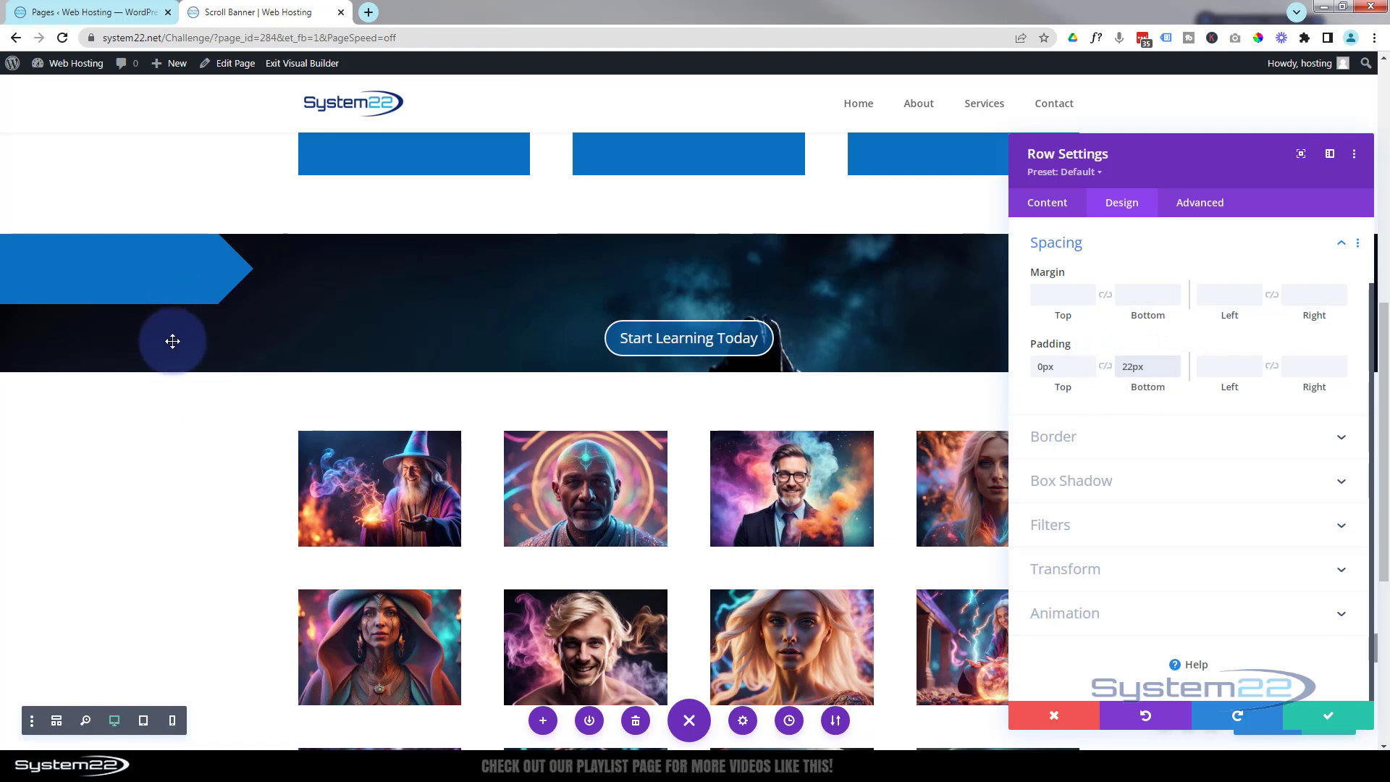
{"action": "left_click", "coordinate": [1326, 723]}
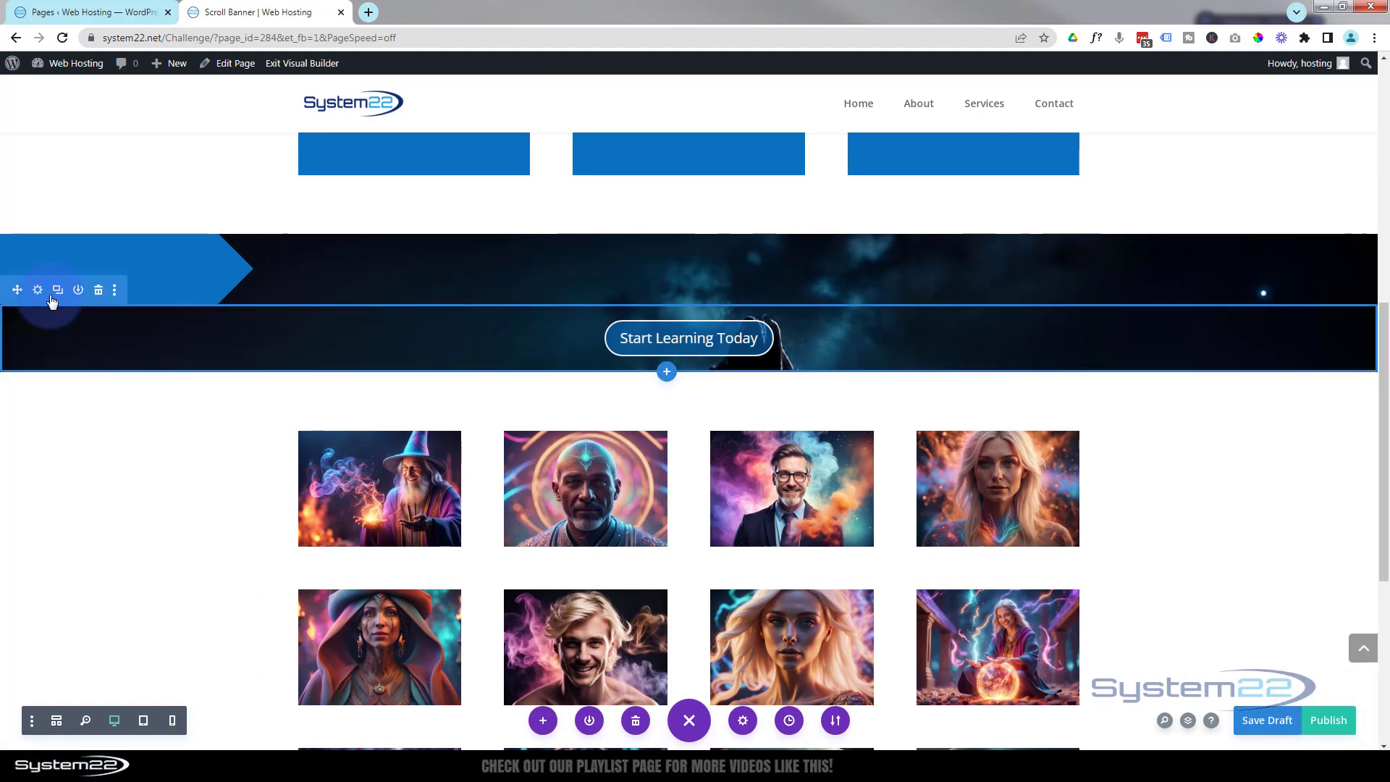
Disable the centered button's section on tablet and desktop, and save the section settings
{"action": "left_click", "coordinate": [39, 290]}
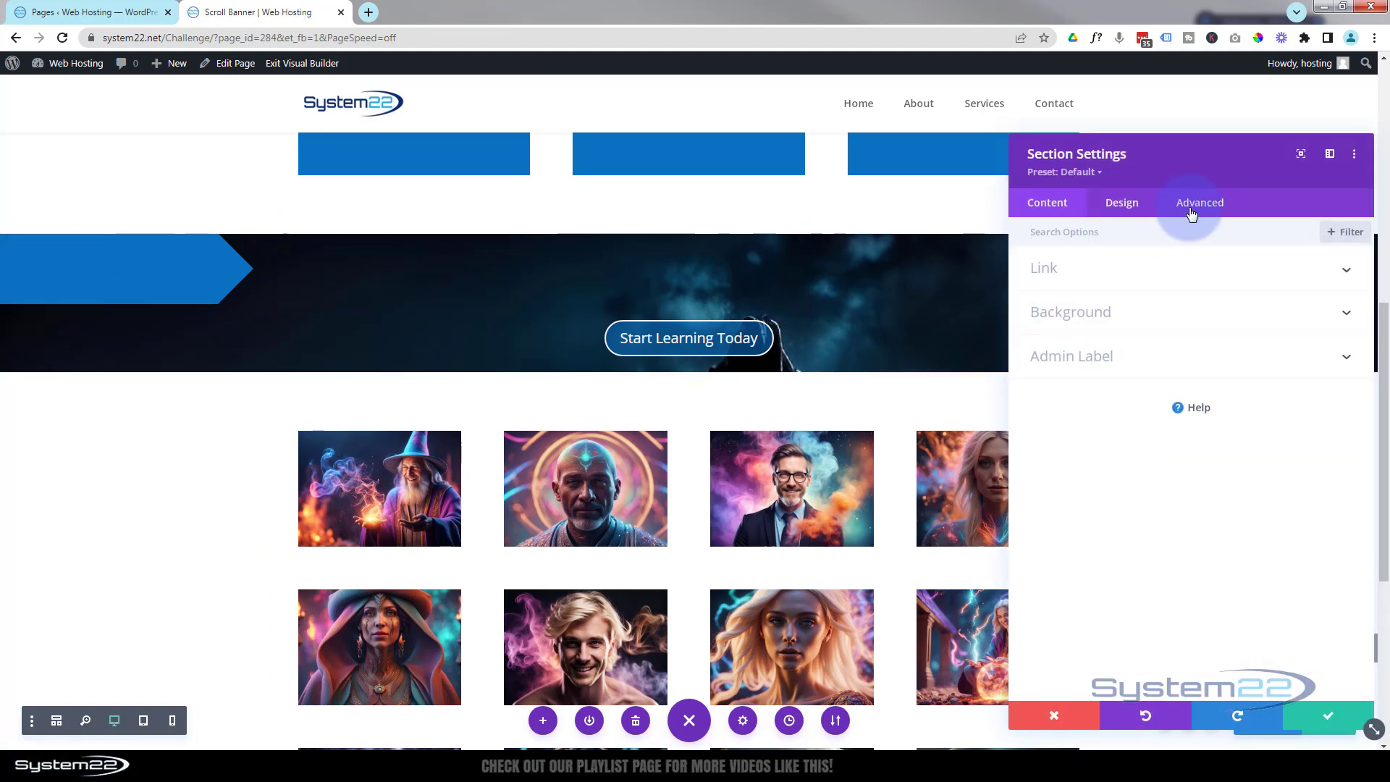
{"action": "left_click", "coordinate": [1201, 205]}
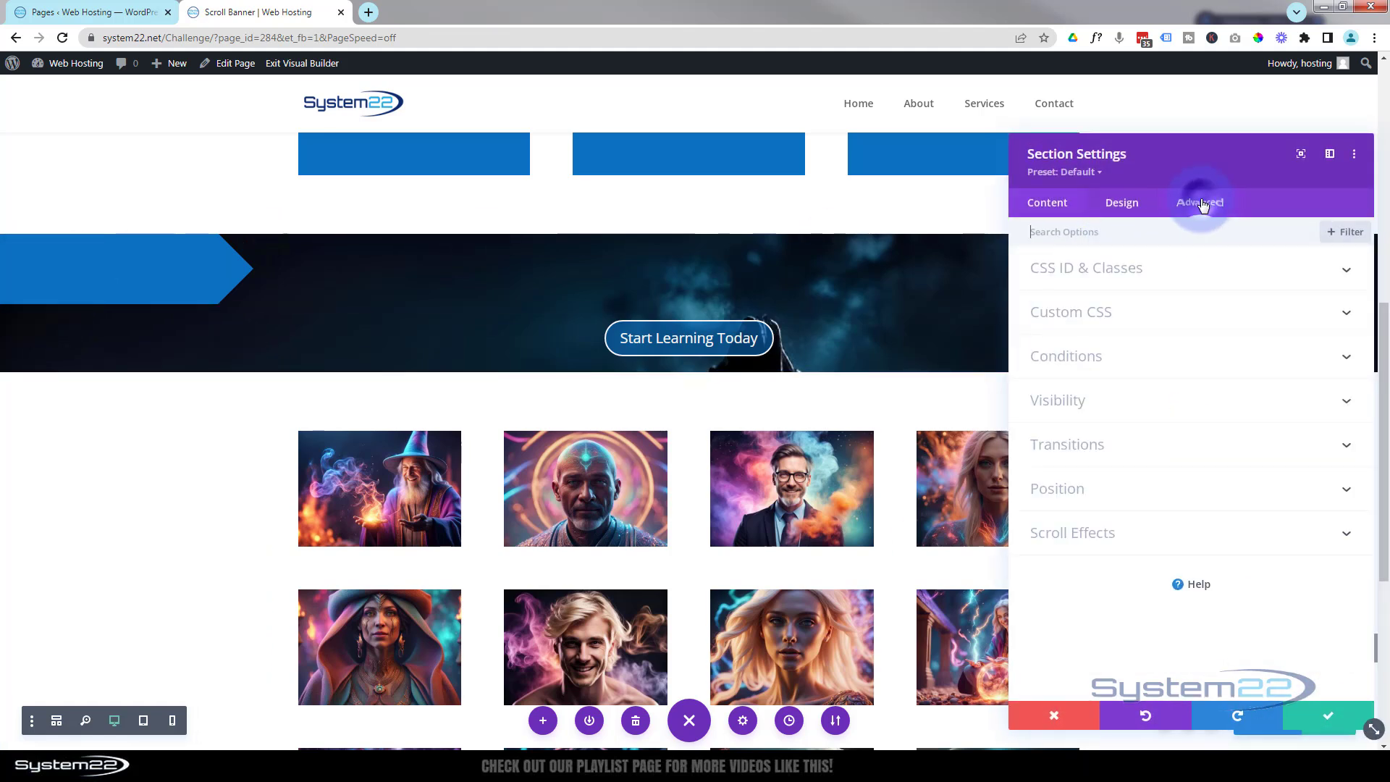
{"action": "left_click", "coordinate": [1200, 403]}
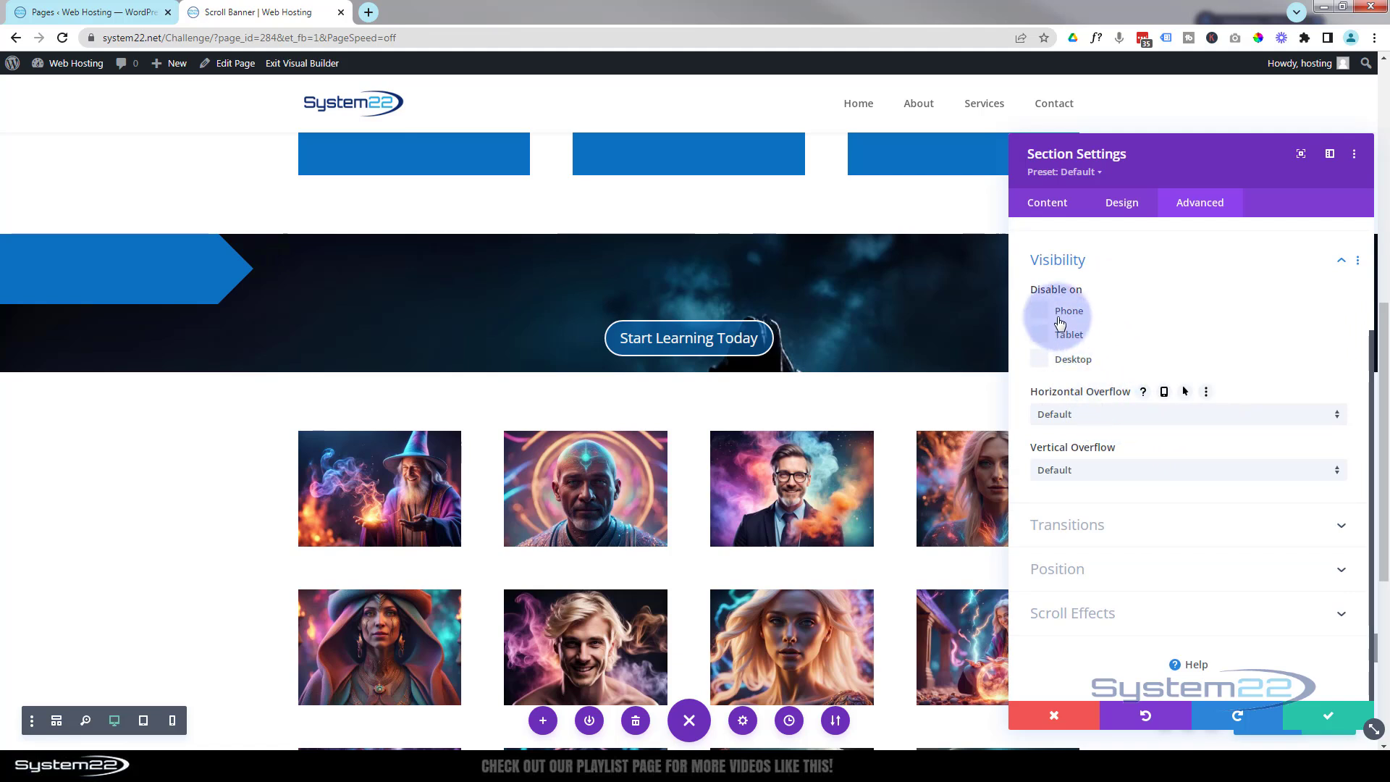
{"action": "left_click", "coordinate": [1039, 335]}
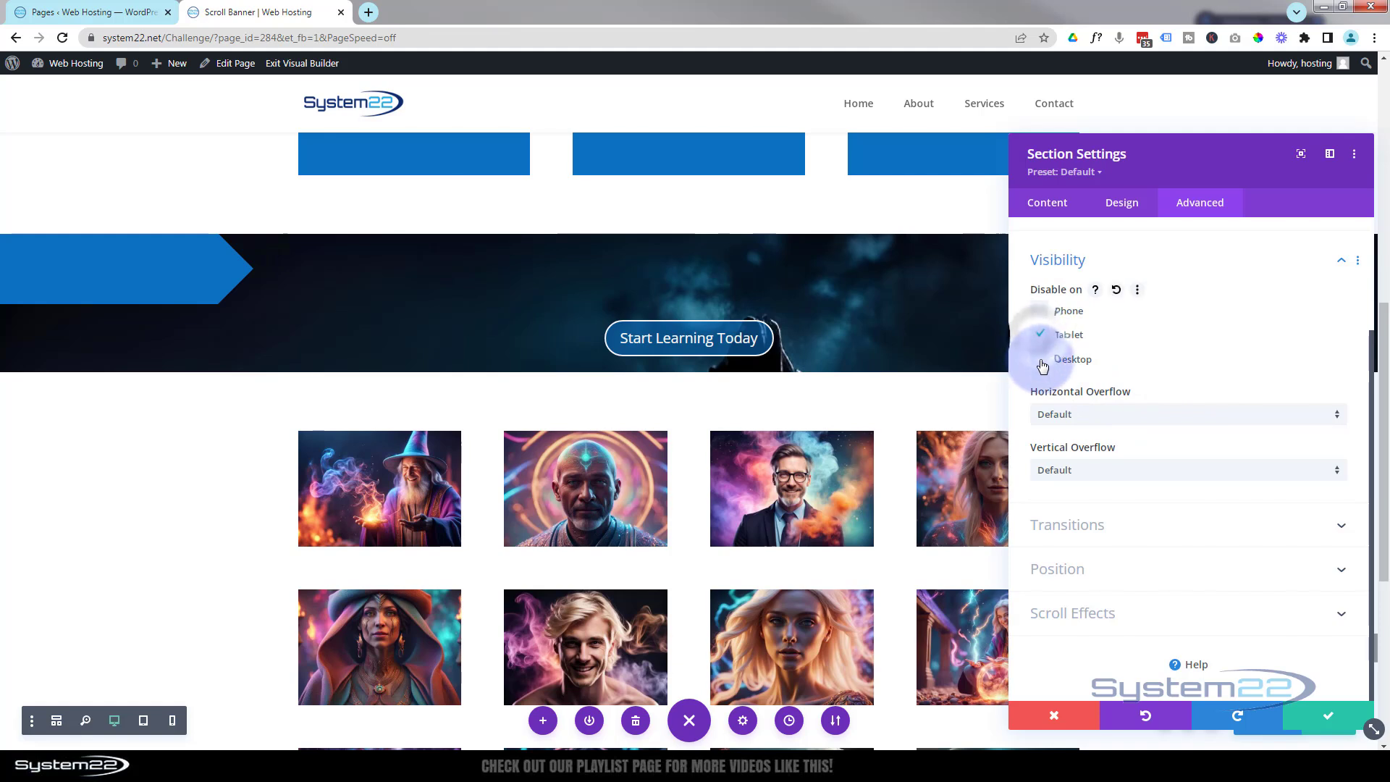
{"action": "left_click", "coordinate": [1040, 359]}
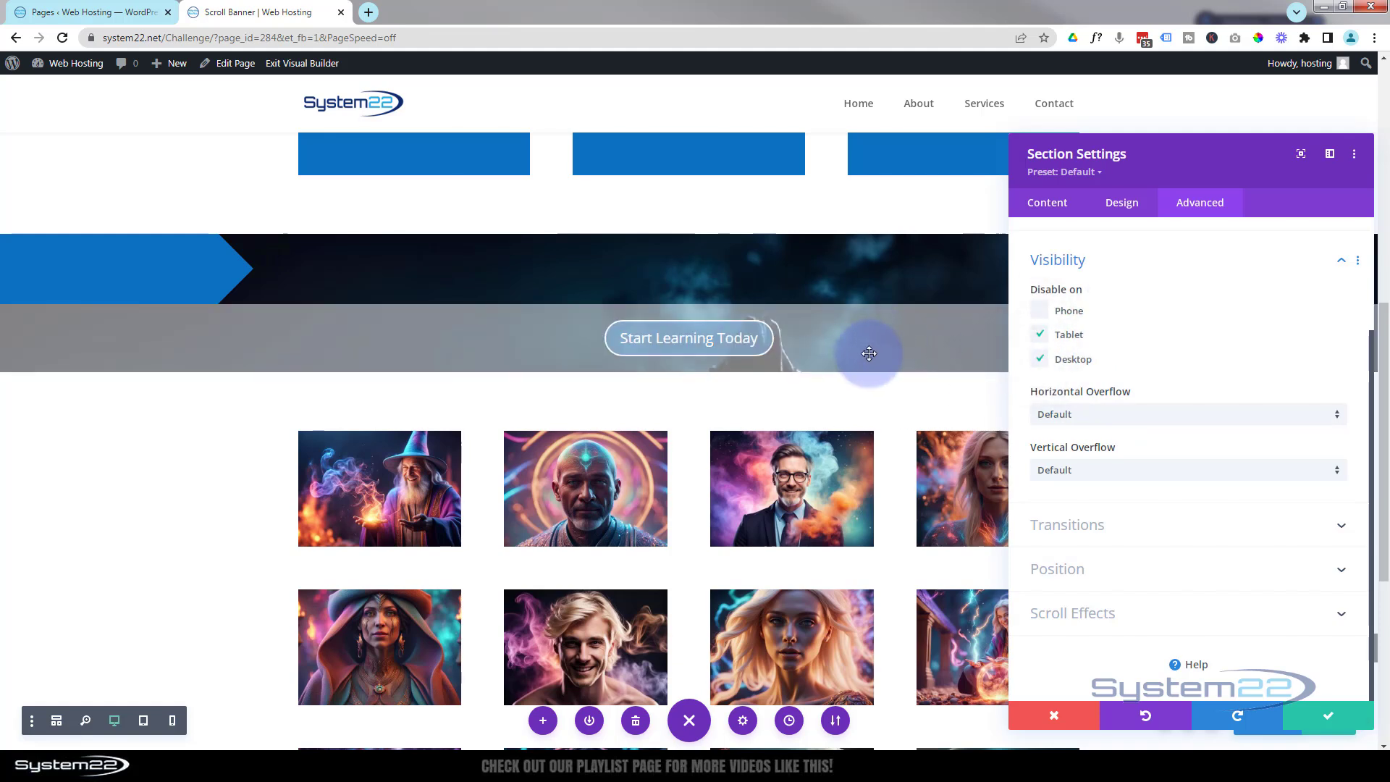
{"action": "left_click", "coordinate": [1328, 717]}
Disable the original arrow banner section on phone only and save its settings
{"action": "mouse_move", "coordinate": [123, 226]}
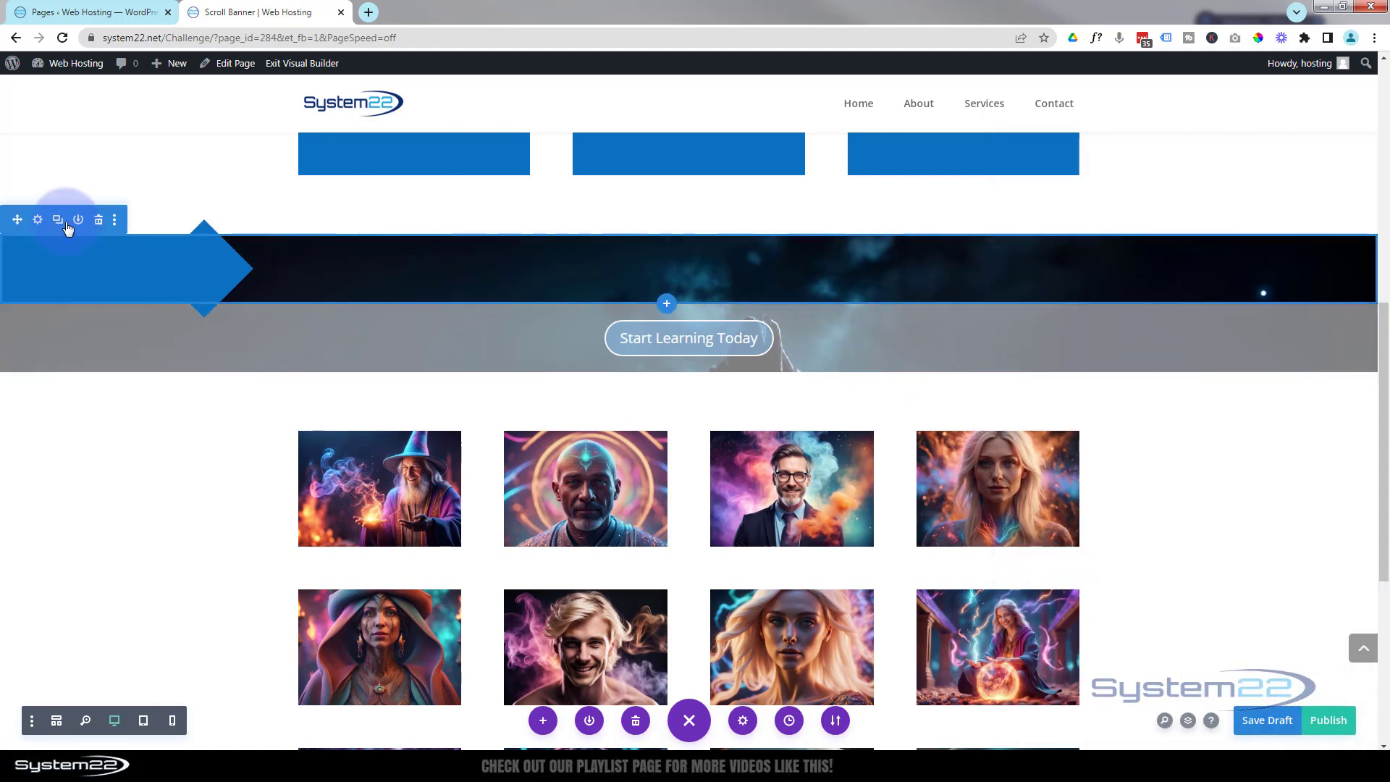
{"action": "left_click", "coordinate": [40, 222]}
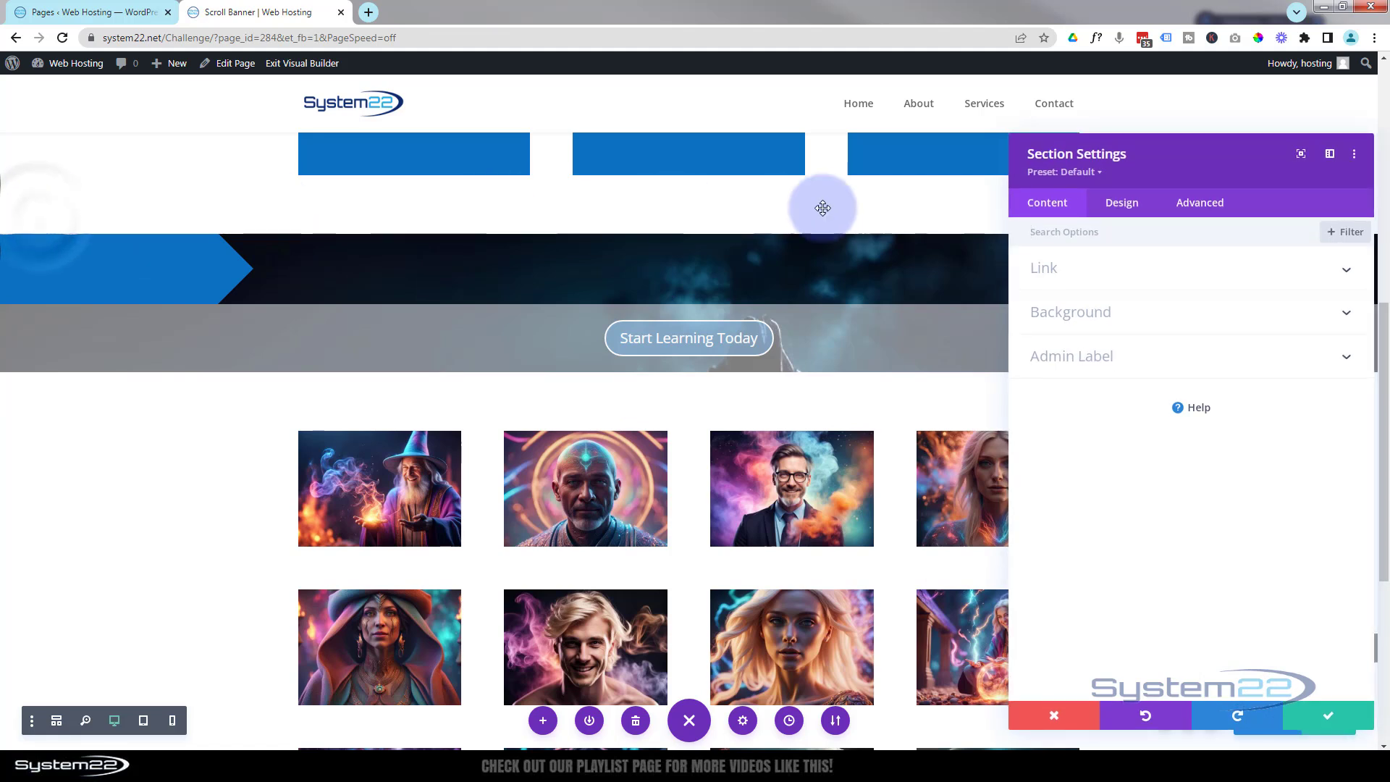
{"action": "left_click", "coordinate": [1191, 207]}
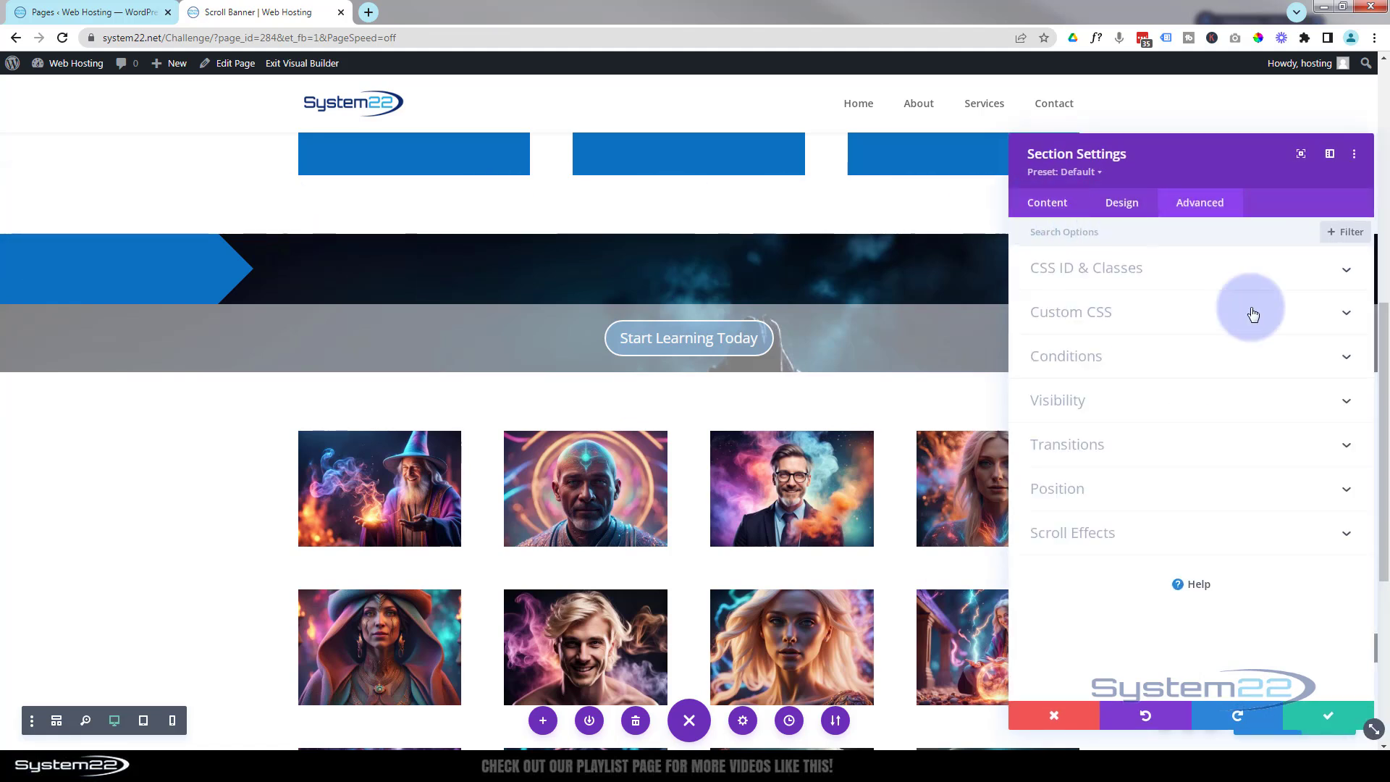
{"action": "left_click", "coordinate": [1229, 403]}
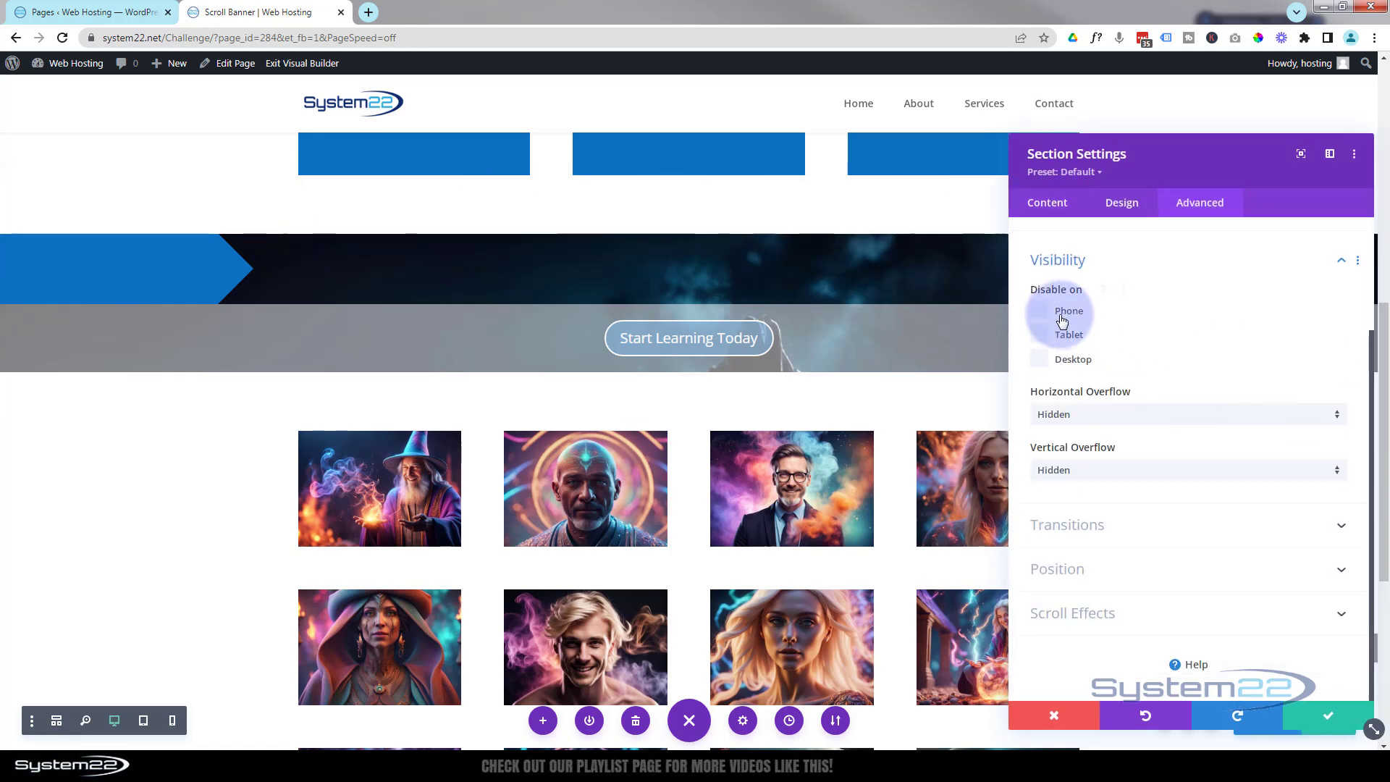
{"action": "left_click", "coordinate": [1040, 315]}
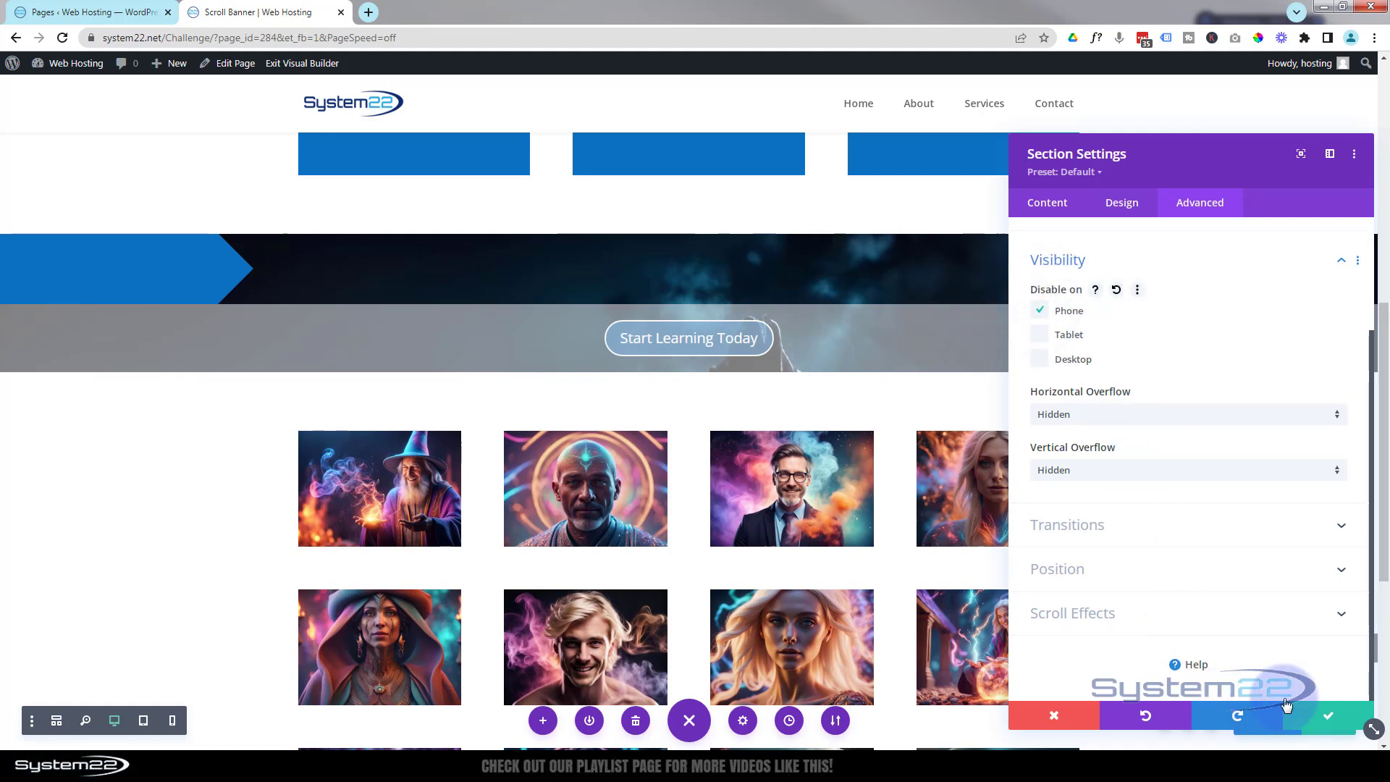
{"action": "left_click", "coordinate": [1339, 717]}
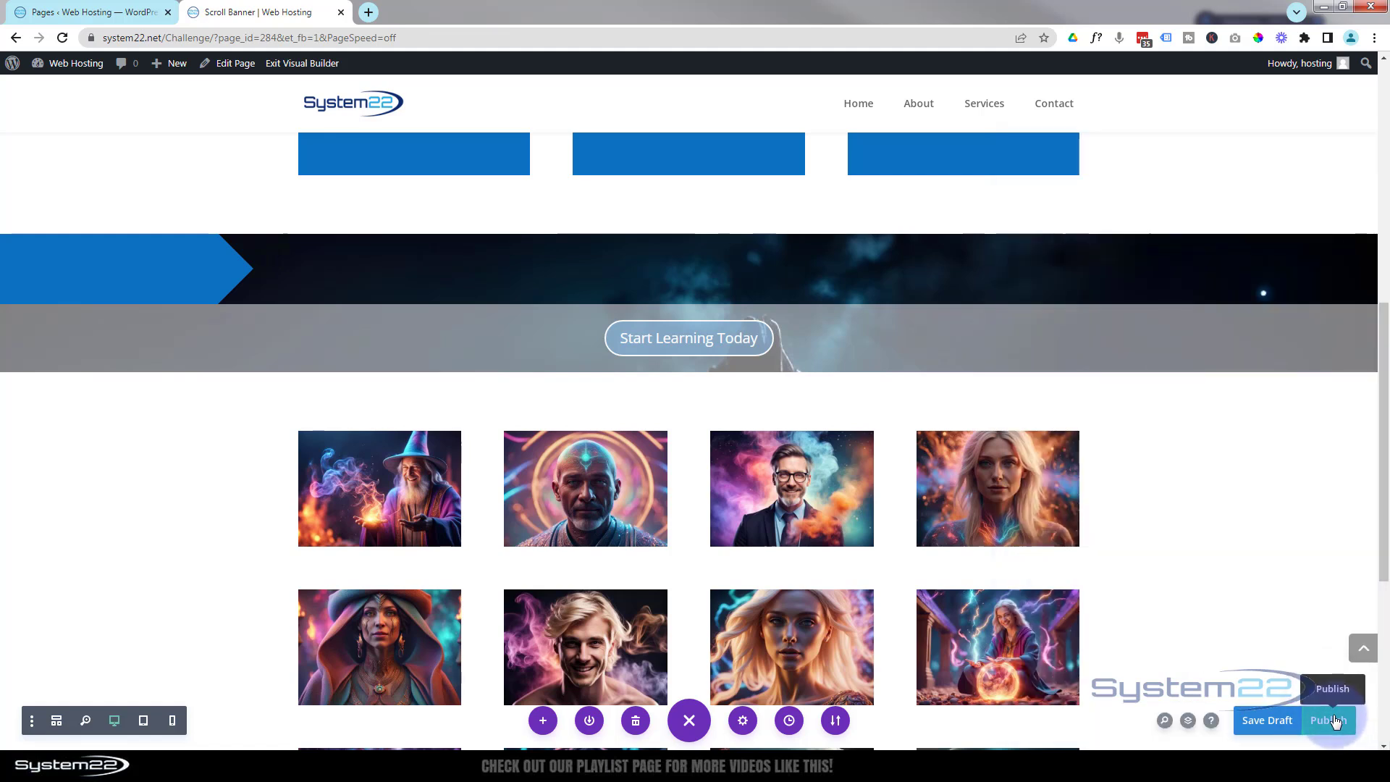
Save the page as a draft and exit the visual builder to the live page
{"action": "left_click", "coordinate": [1277, 721]}
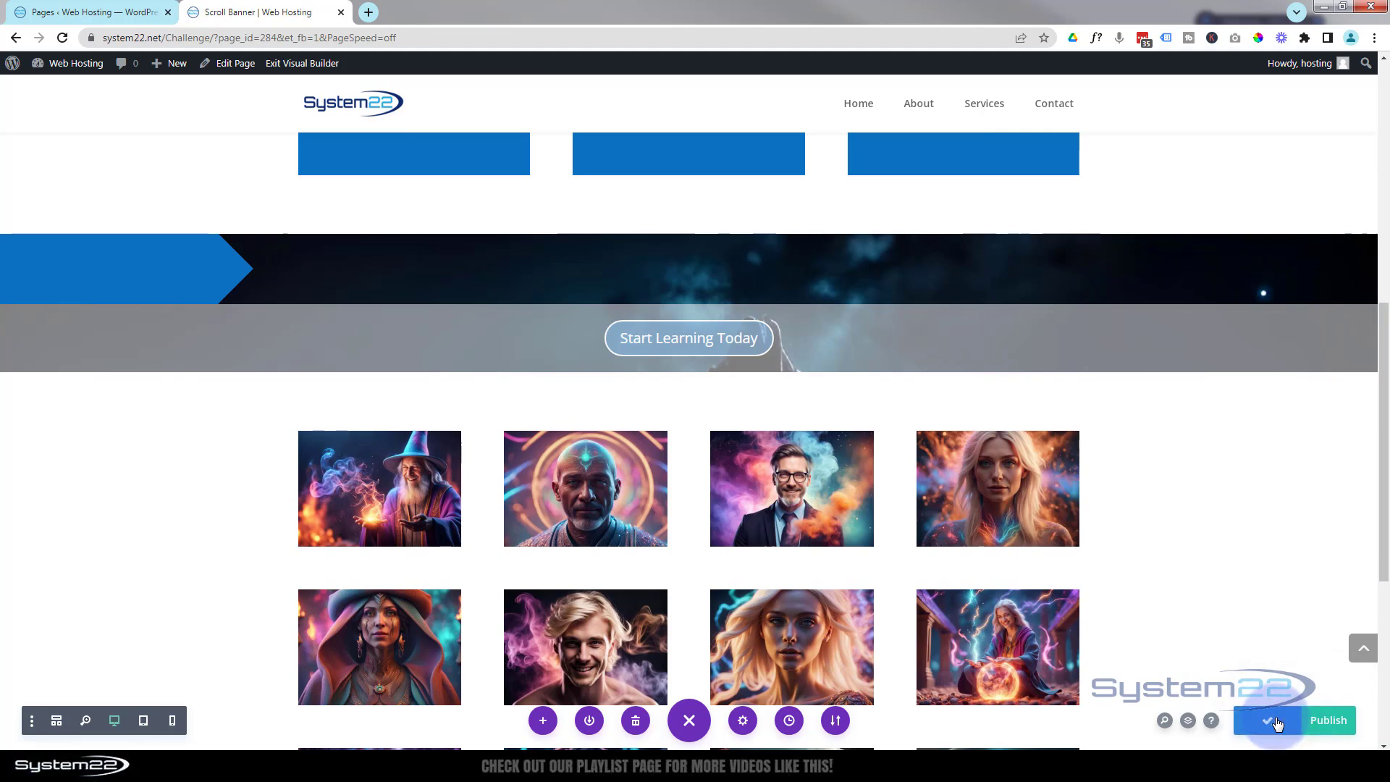
{"action": "left_click", "coordinate": [301, 63]}
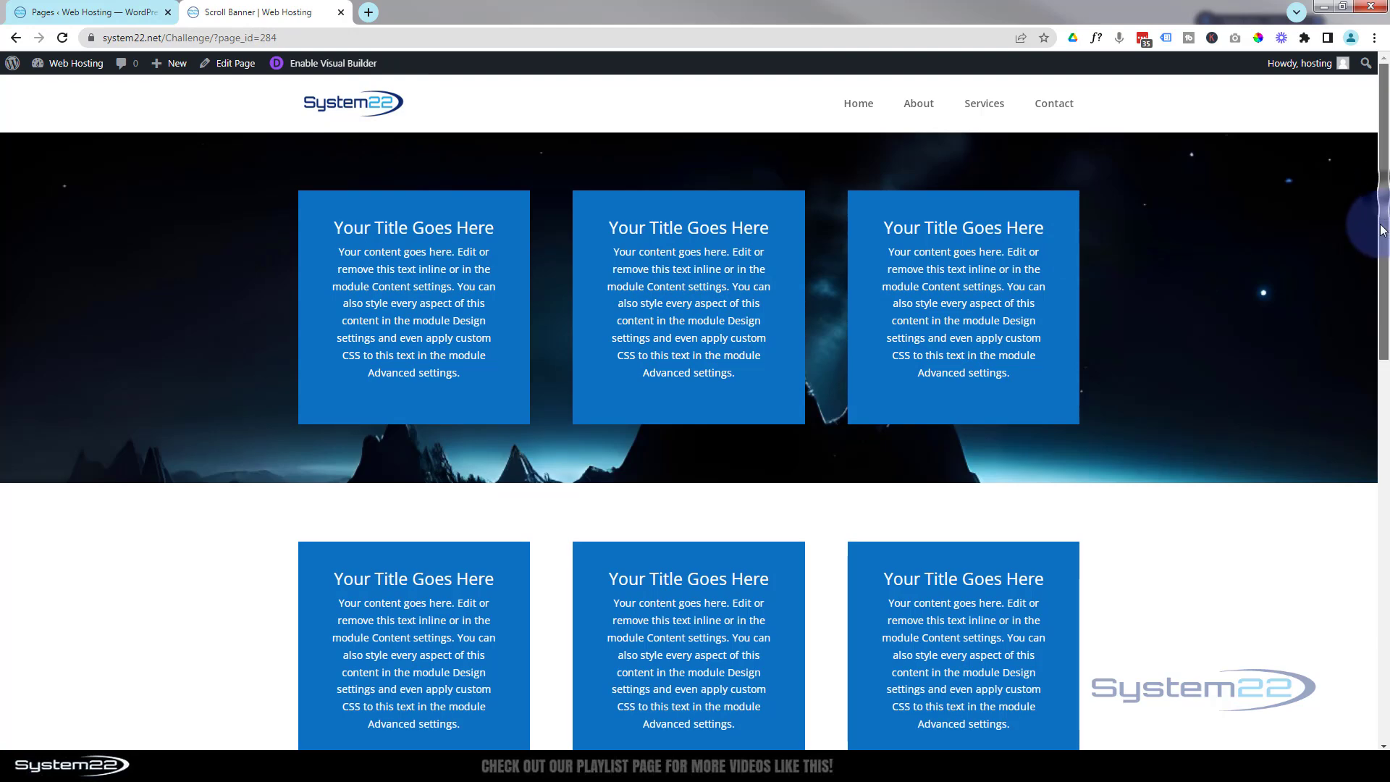
Check the arrow banner's scroll animation on the live desktop page
{"action": "scroll", "coordinate": [1383, 275], "scroll_direction": "down", "scroll_amount": 3}
{"action": "left_click_drag", "start_coordinate": [1384, 283], "coordinate": [1376, 364]}
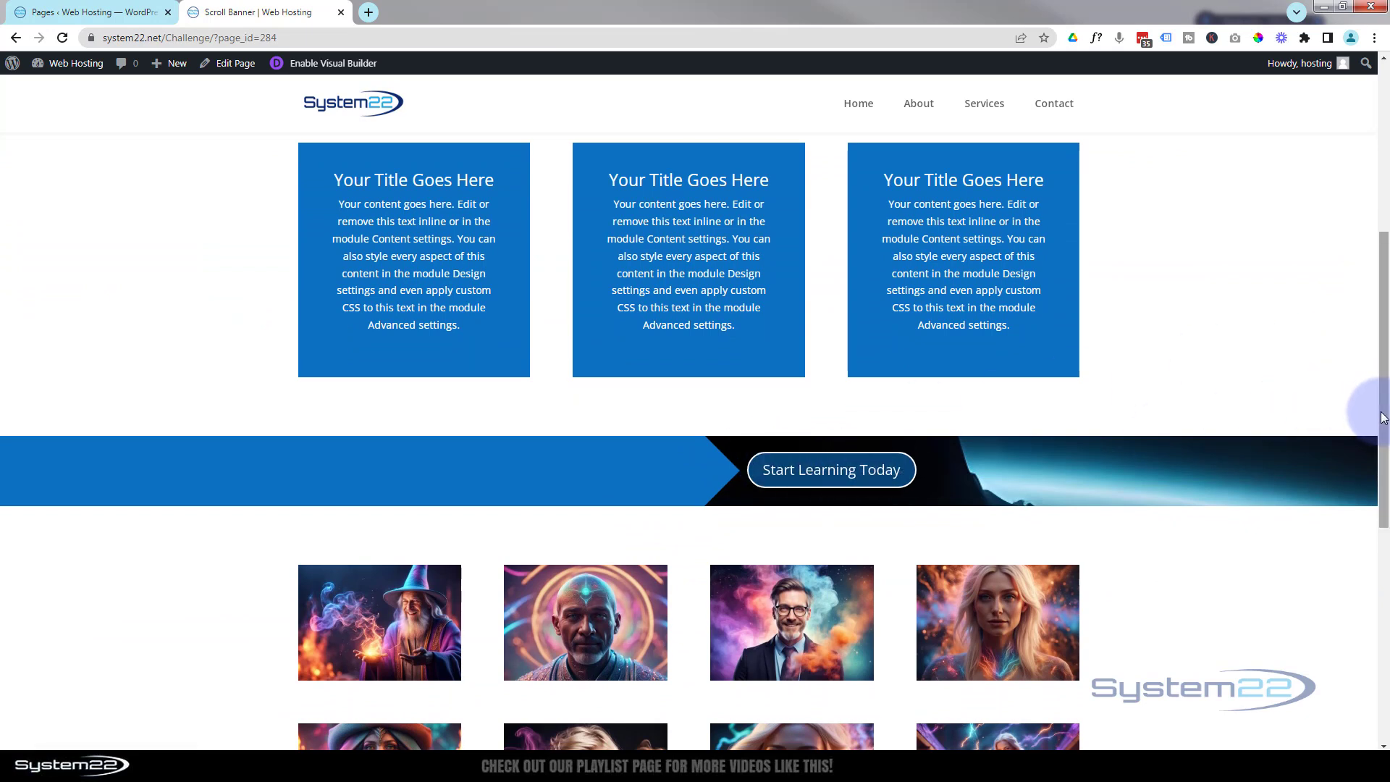
{"action": "left_click_drag", "start_coordinate": [1383, 418], "coordinate": [1383, 232]}
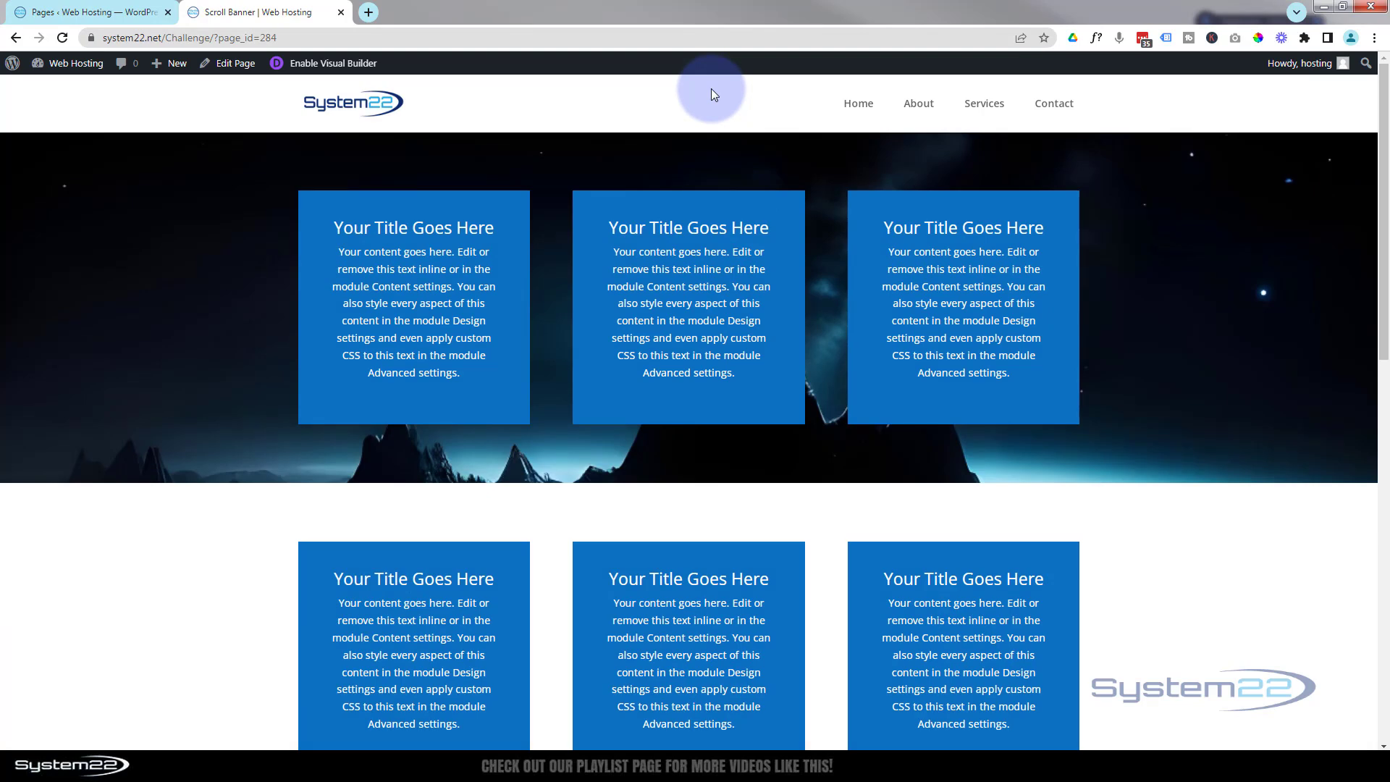
Open the page in the iPhone 12 Pro device preview and examine the centered button section's parallax and fade while scrolling
{"action": "key", "text": "ctrl+shift+i"}
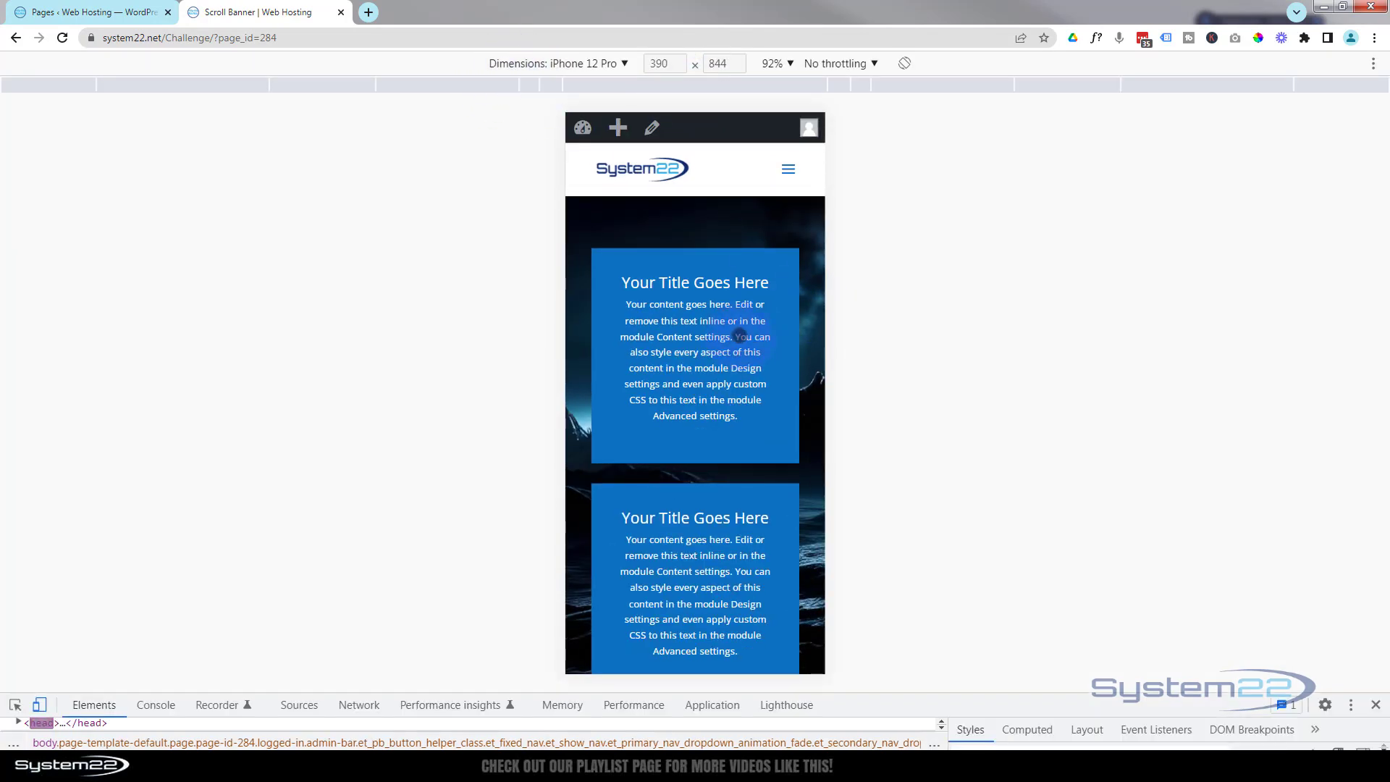
{"action": "scroll", "coordinate": [740, 336], "scroll_direction": "down", "scroll_amount": 10}
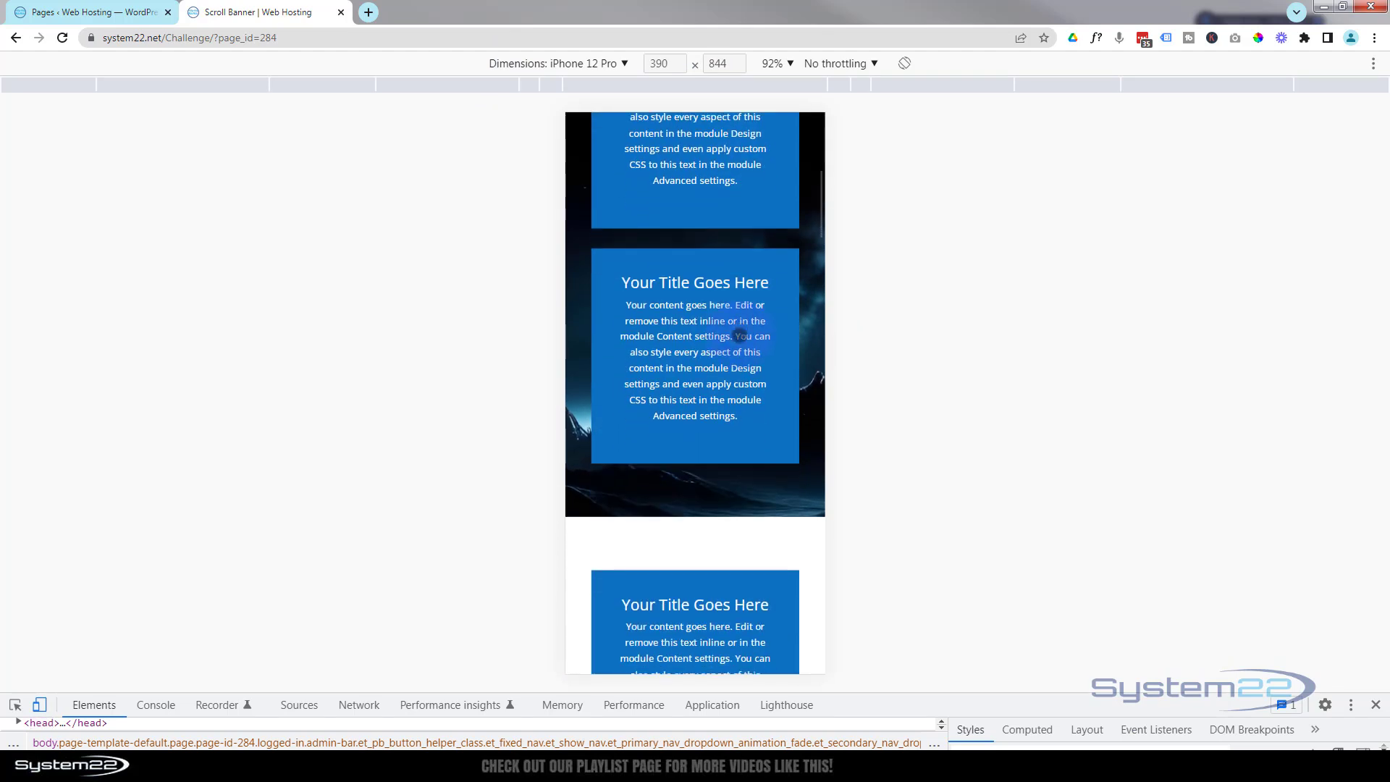
{"action": "scroll", "coordinate": [740, 336], "scroll_direction": "down", "scroll_amount": 8}
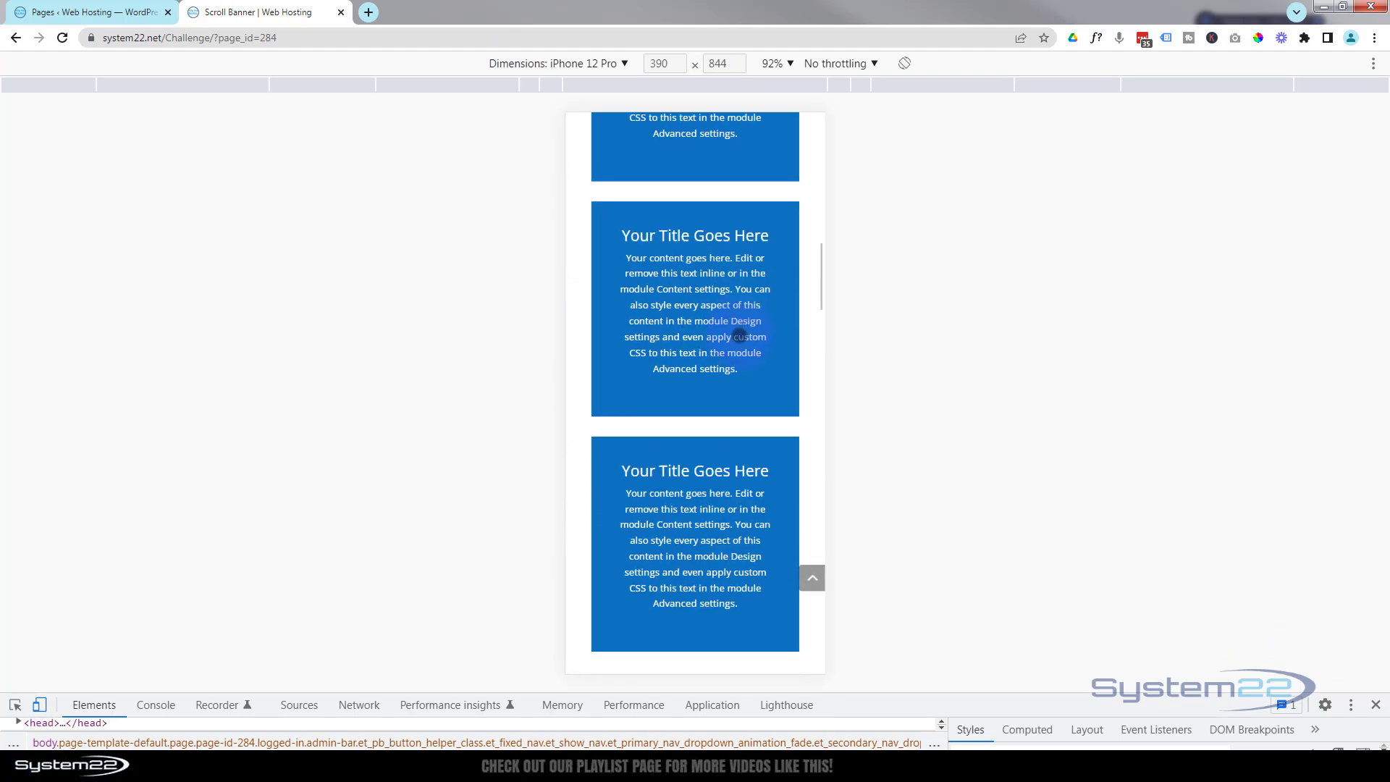
{"action": "scroll", "coordinate": [740, 336], "scroll_direction": "down", "scroll_amount": 2}
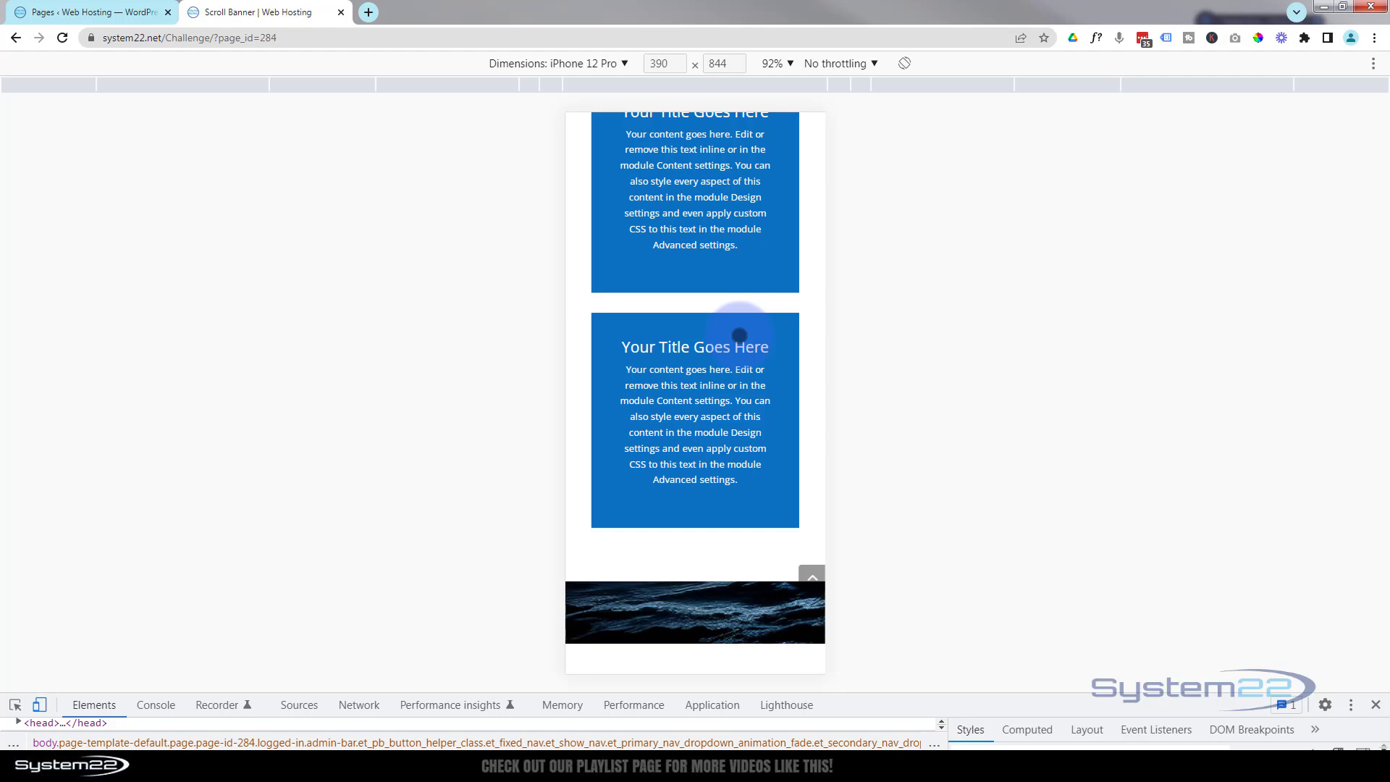
{"action": "scroll", "coordinate": [739, 335], "scroll_direction": "down", "scroll_amount": 3}
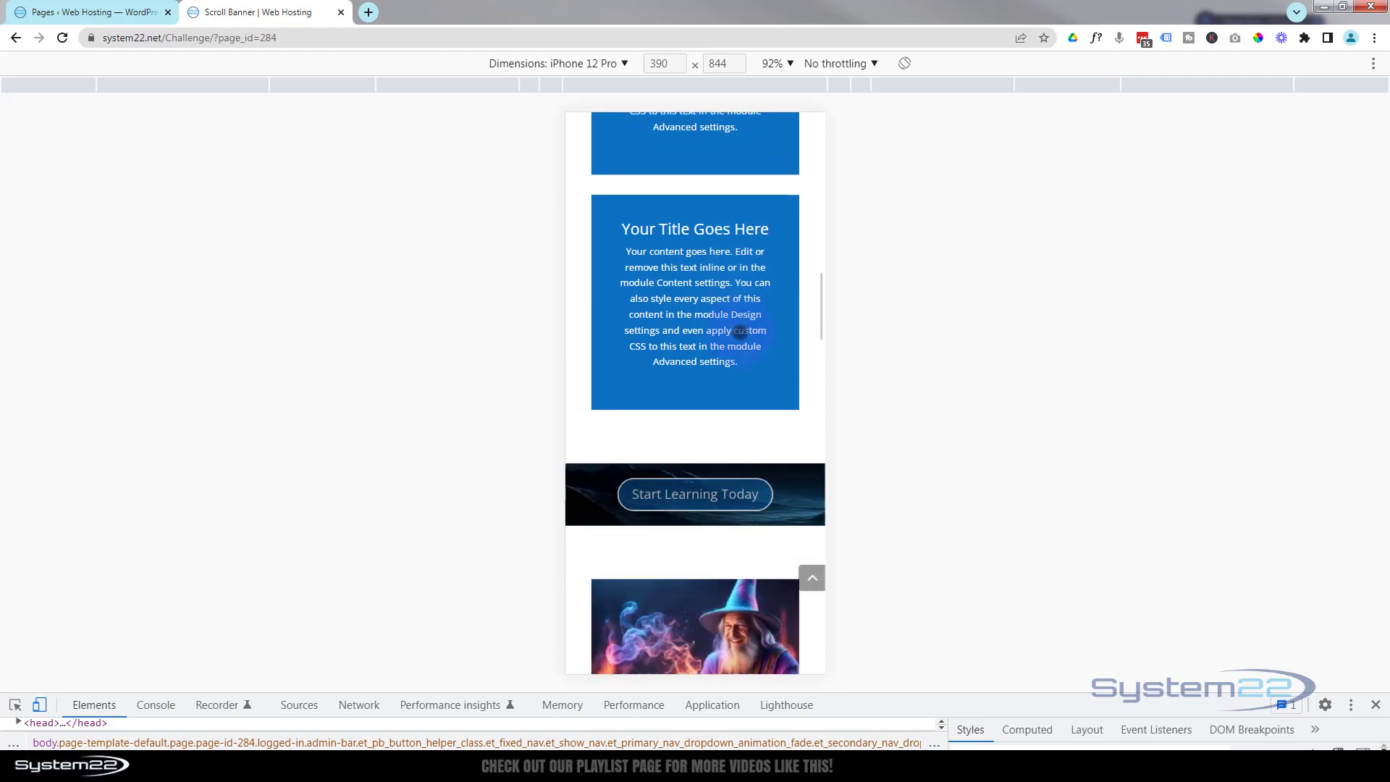
{"action": "scroll", "coordinate": [741, 326], "scroll_direction": "down", "scroll_amount": 1}
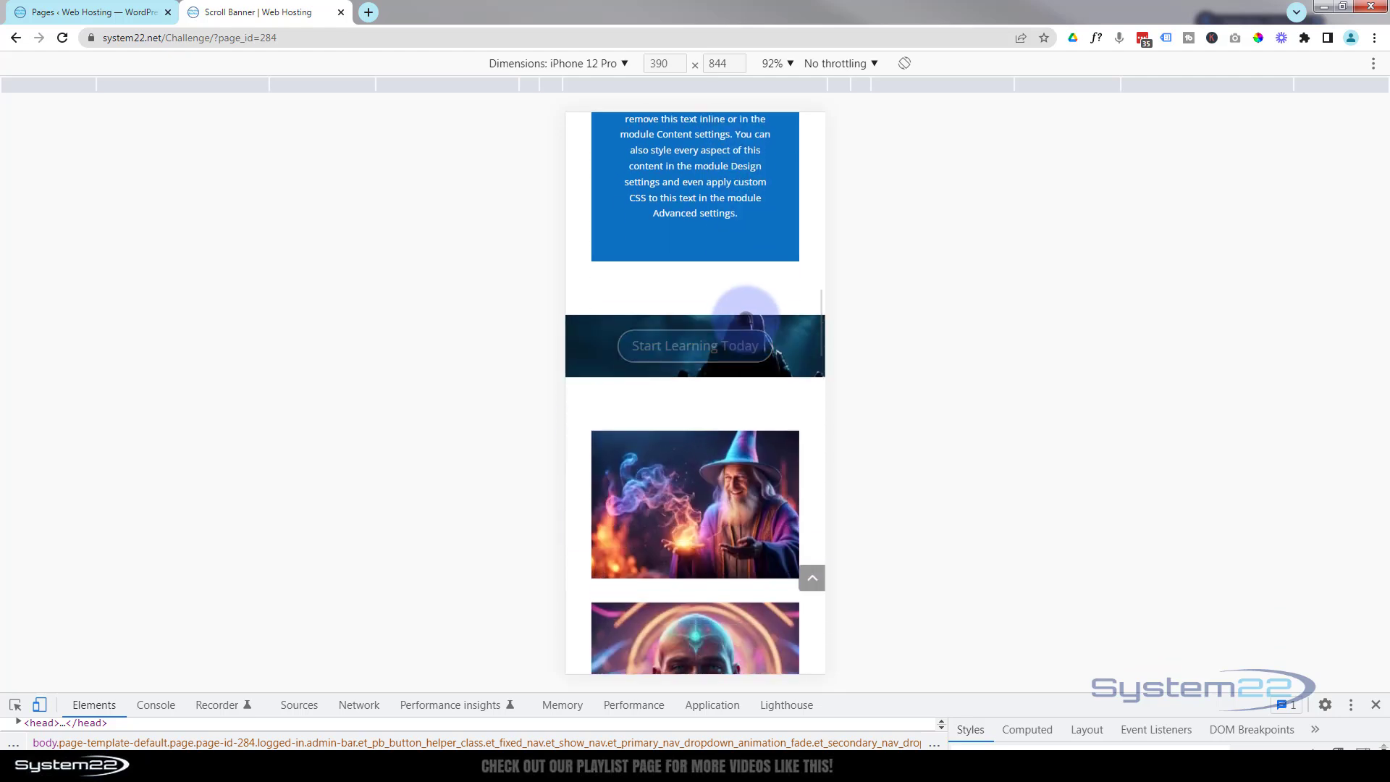
{"action": "scroll", "coordinate": [749, 309], "scroll_direction": "down", "scroll_amount": 2}
{"action": "scroll", "coordinate": [748, 309], "scroll_direction": "up", "scroll_amount": 3}
{"action": "scroll", "coordinate": [749, 309], "scroll_direction": "up", "scroll_amount": 1}
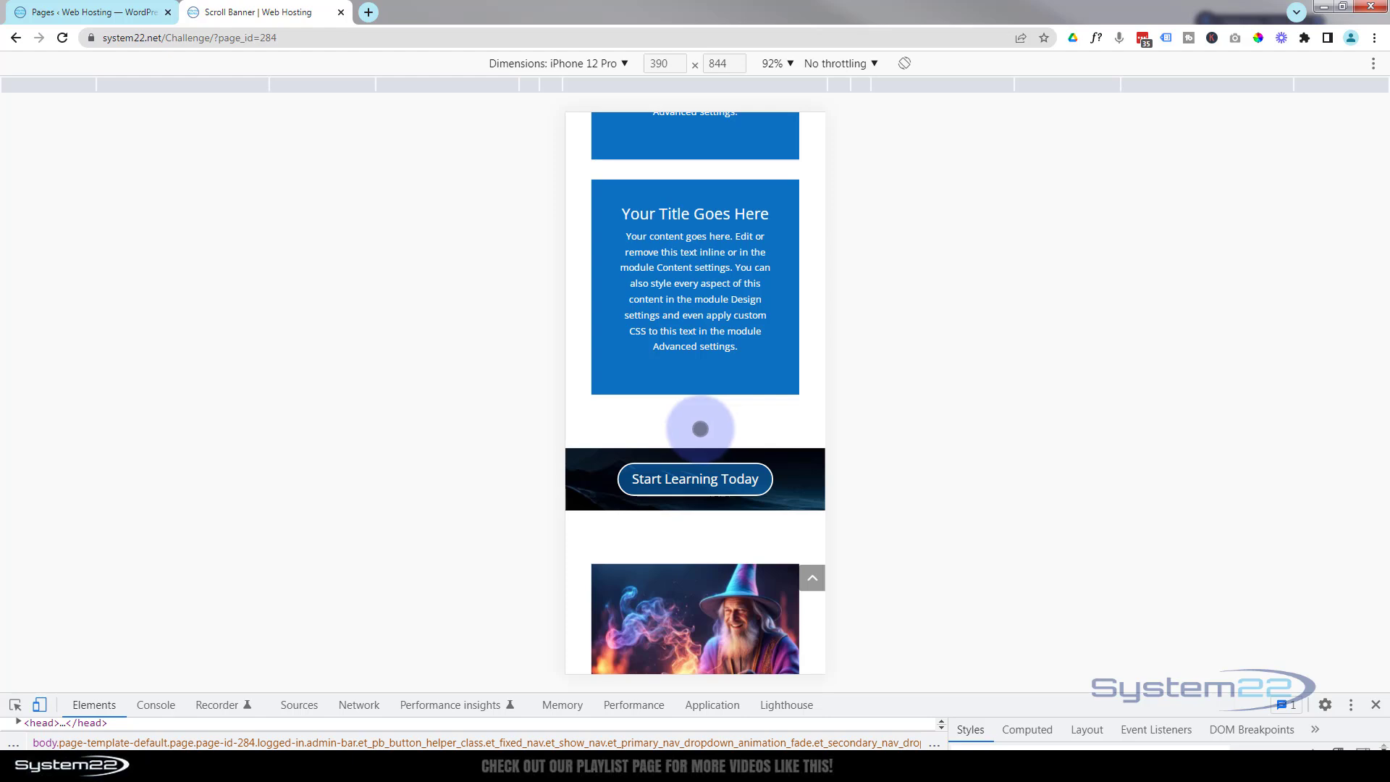
Switch the device preview to iPad Air and set its zoom to 100%
{"action": "left_click", "coordinate": [575, 65]}
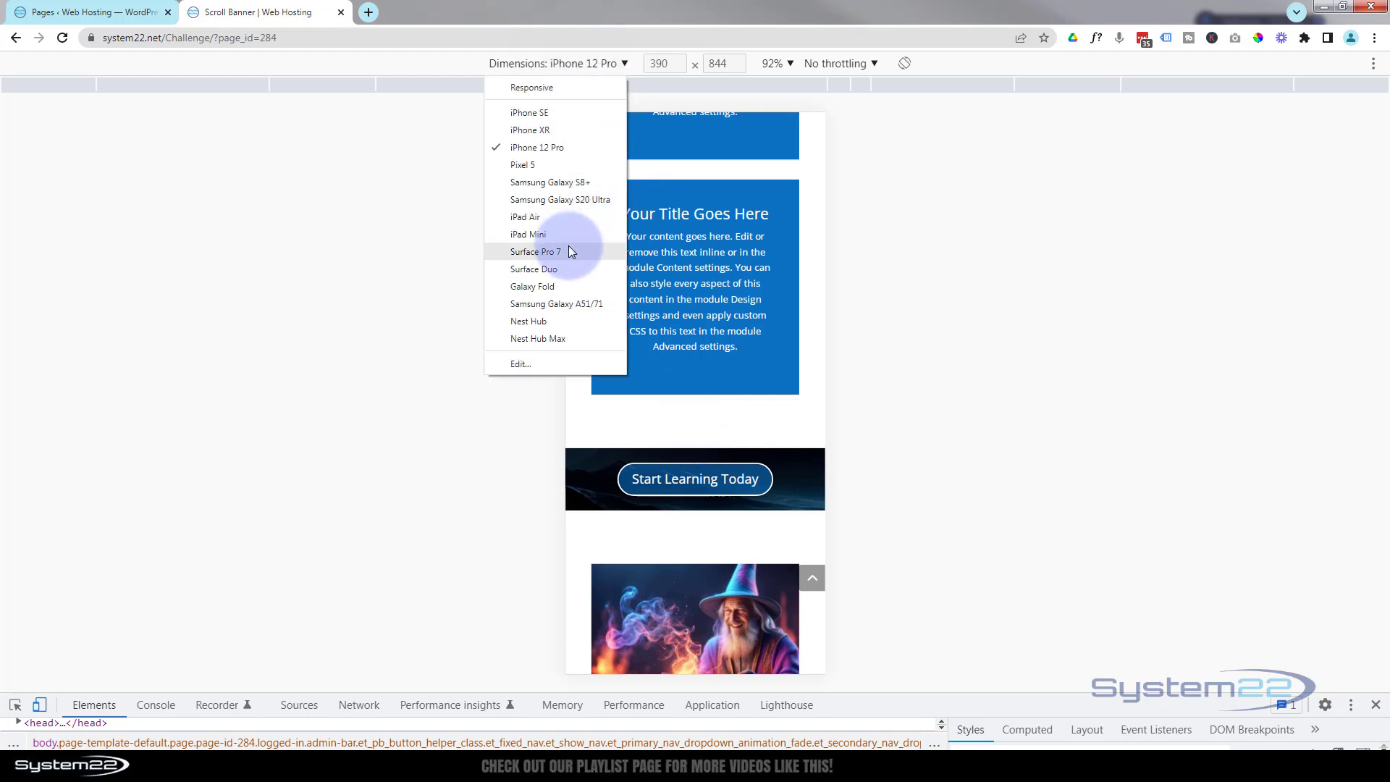
{"action": "left_click", "coordinate": [533, 218]}
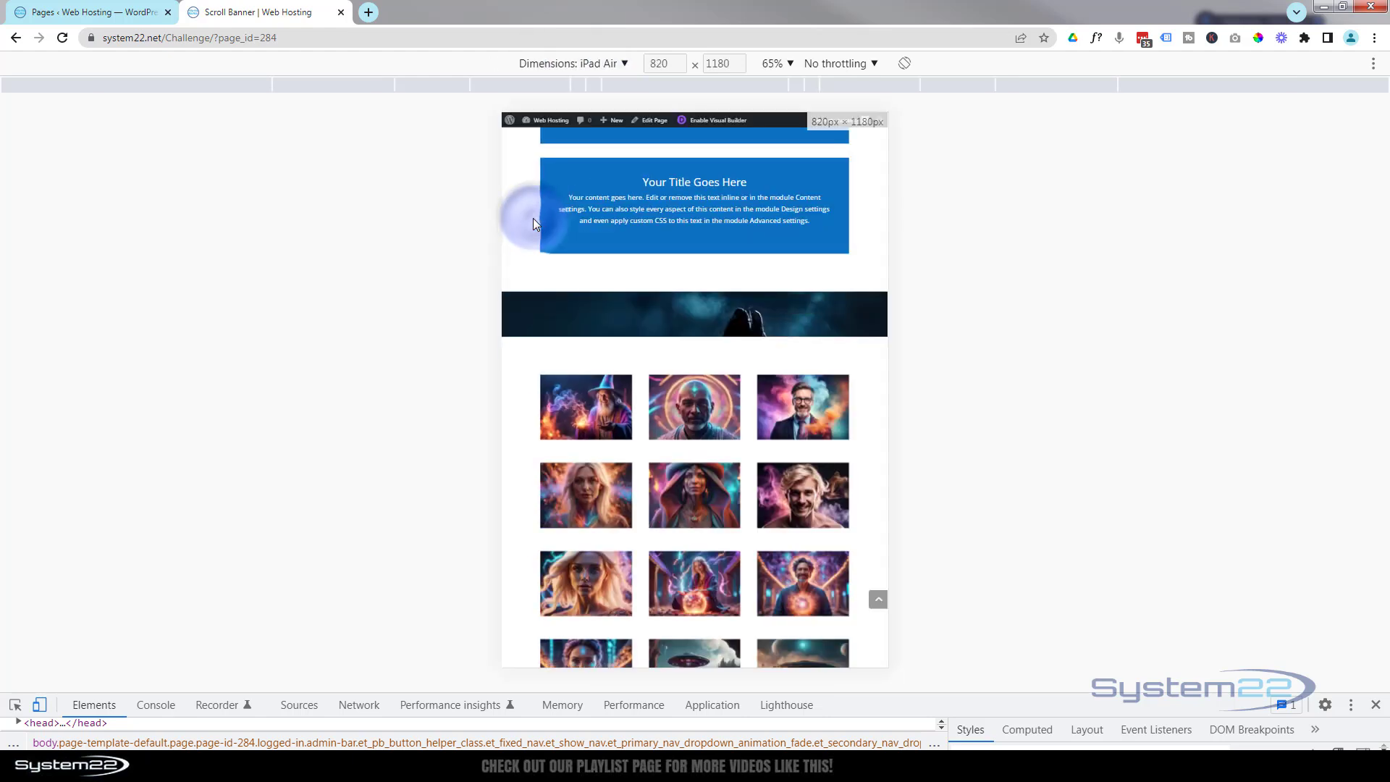
{"action": "left_click", "coordinate": [793, 64]}
{"action": "left_click", "coordinate": [803, 123]}
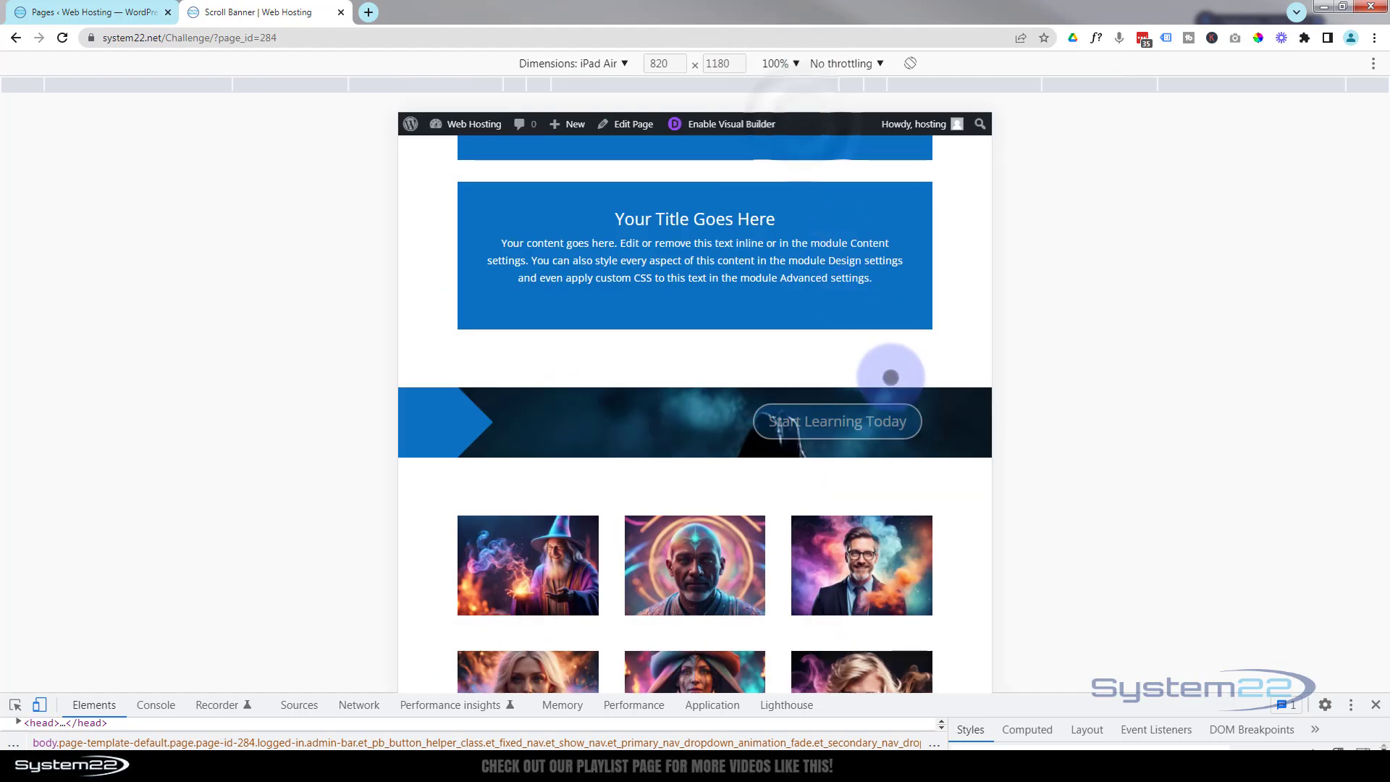
Examine how the banner's arrow slides and its button fades on the tablet layout when scrolling both ways
{"action": "scroll", "coordinate": [947, 339], "scroll_direction": "up", "scroll_amount": 5}
{"action": "scroll", "coordinate": [949, 336], "scroll_direction": "down", "scroll_amount": 5}
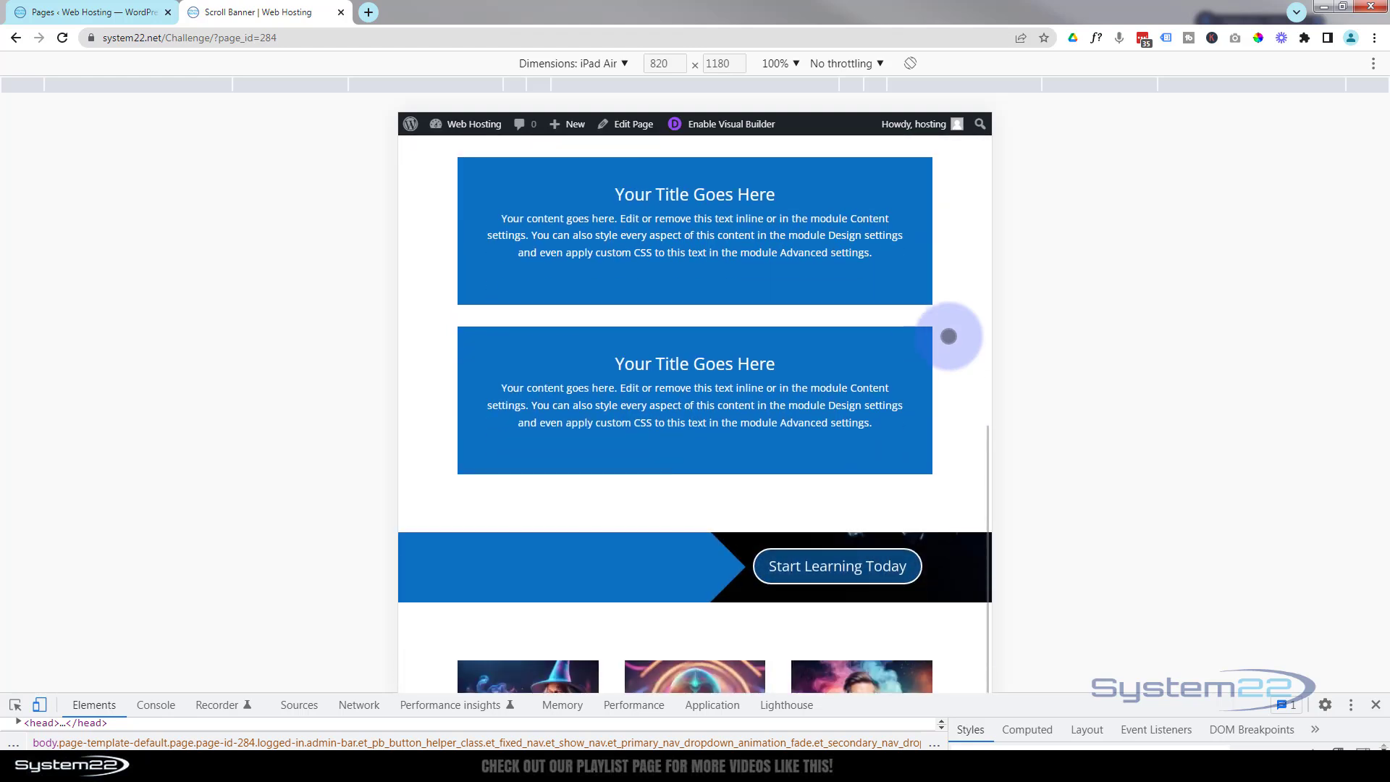
{"action": "scroll", "coordinate": [948, 336], "scroll_direction": "down", "scroll_amount": 1}
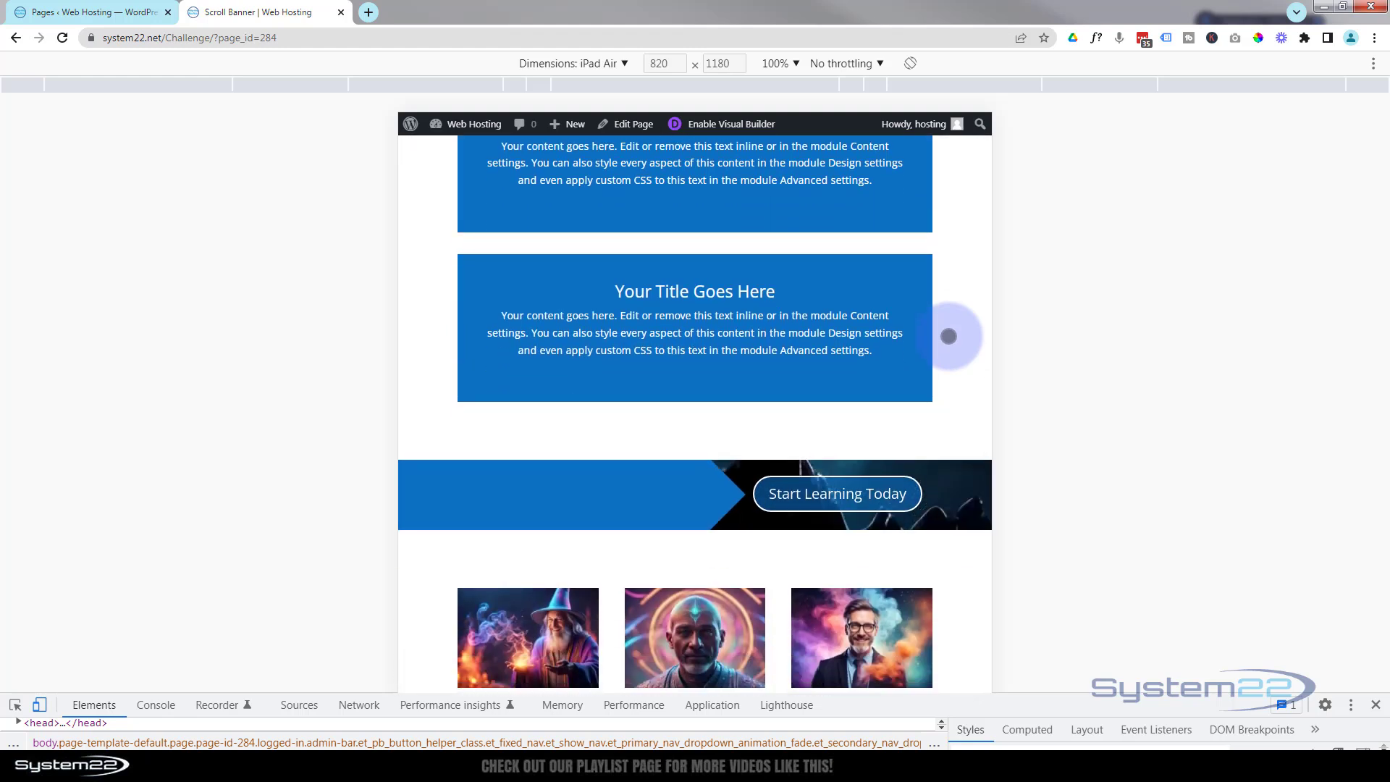
{"action": "scroll", "coordinate": [949, 335], "scroll_direction": "down", "scroll_amount": 6}
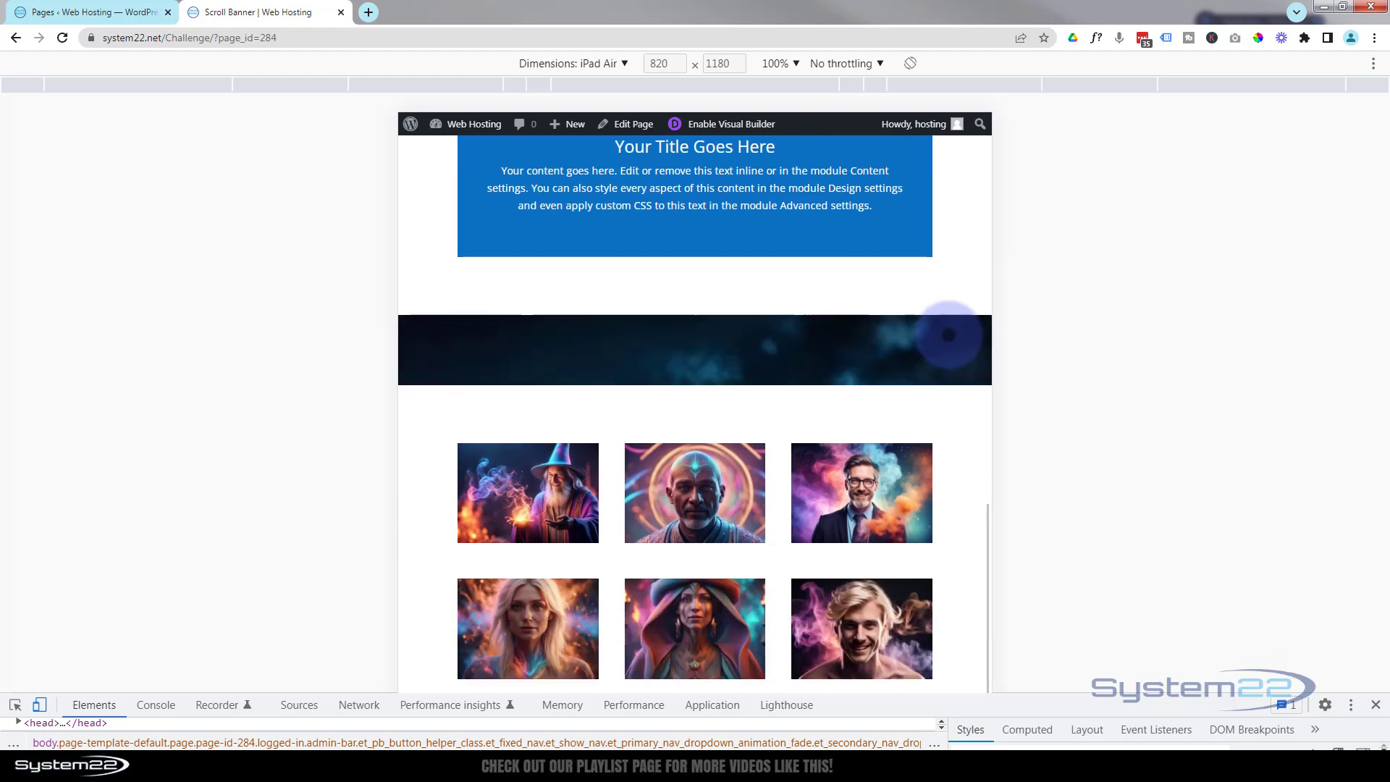
{"action": "scroll", "coordinate": [948, 334], "scroll_direction": "up", "scroll_amount": 8}
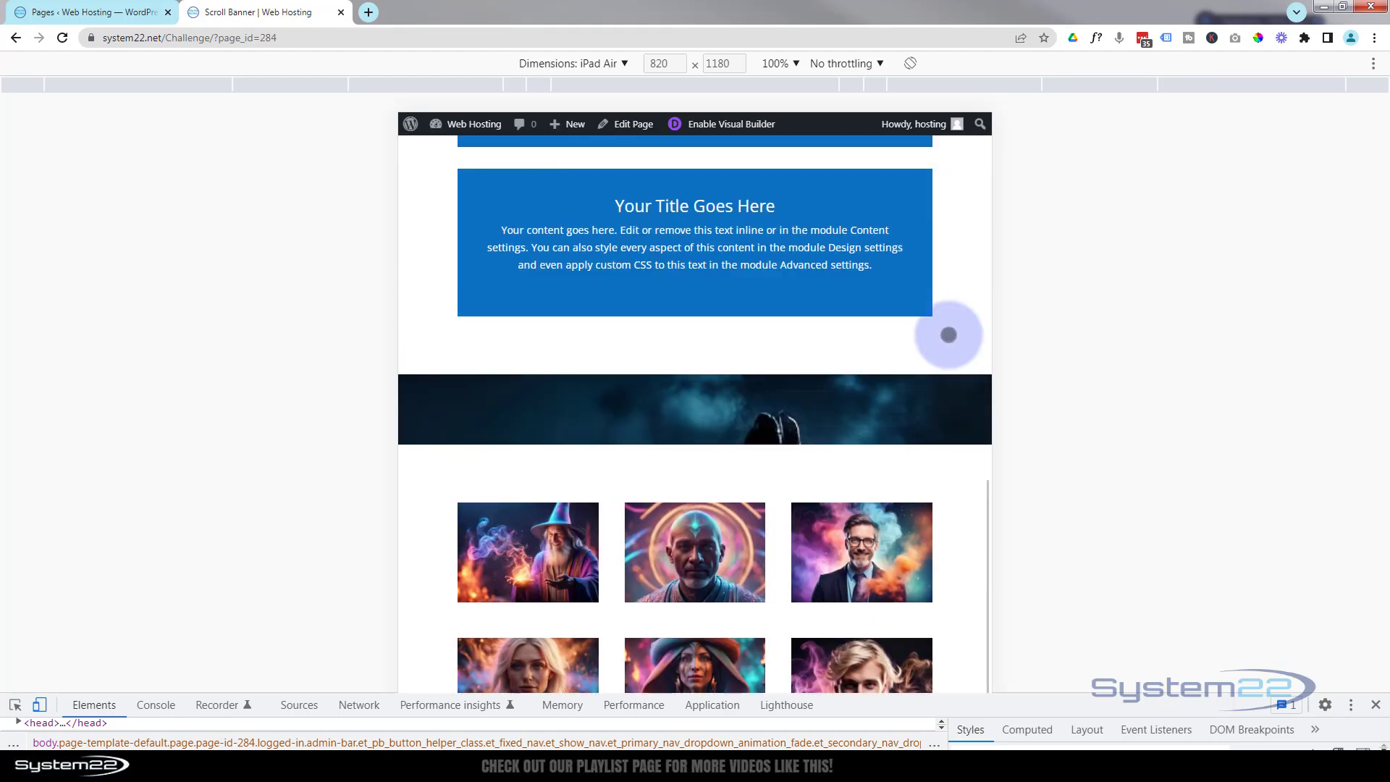
{"action": "scroll", "coordinate": [948, 334], "scroll_direction": "down", "scroll_amount": 7}
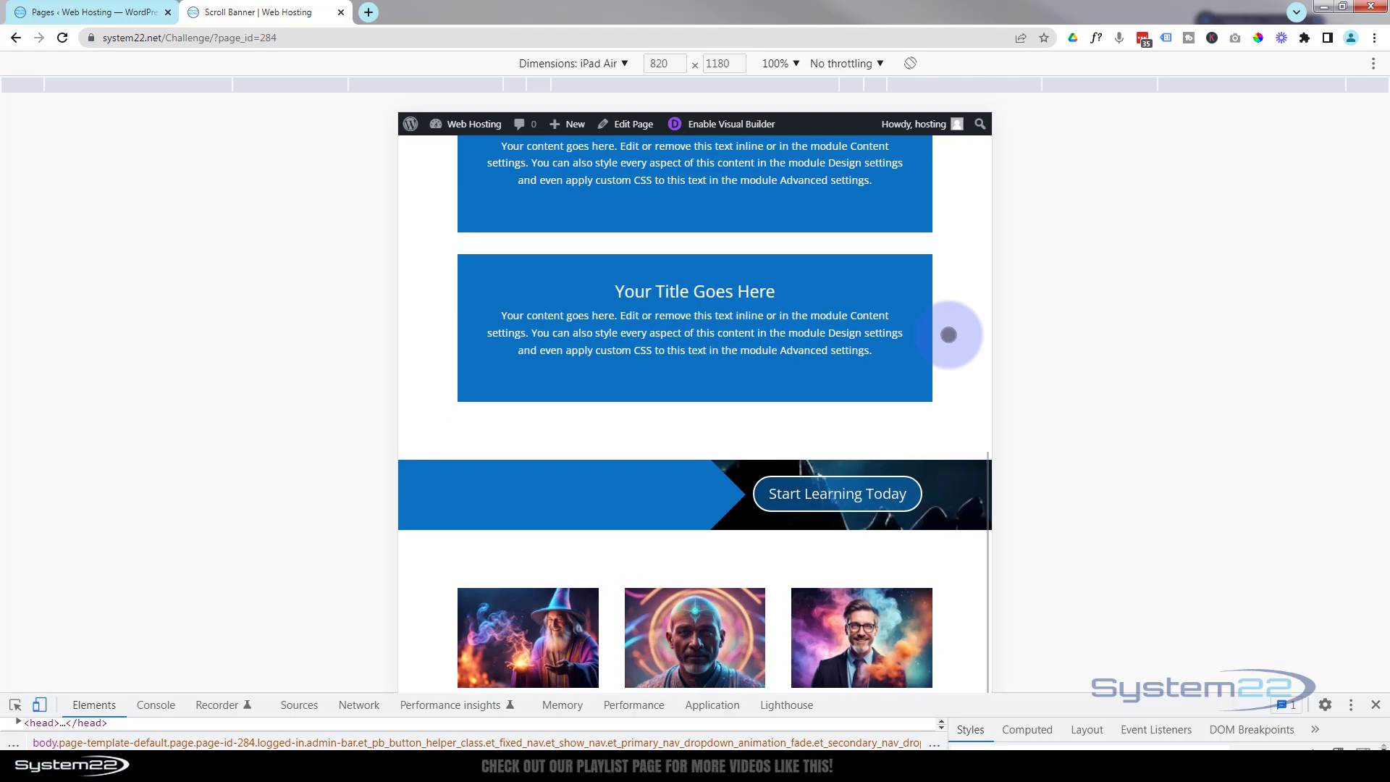
{"action": "scroll", "coordinate": [949, 335], "scroll_direction": "up", "scroll_amount": 8}
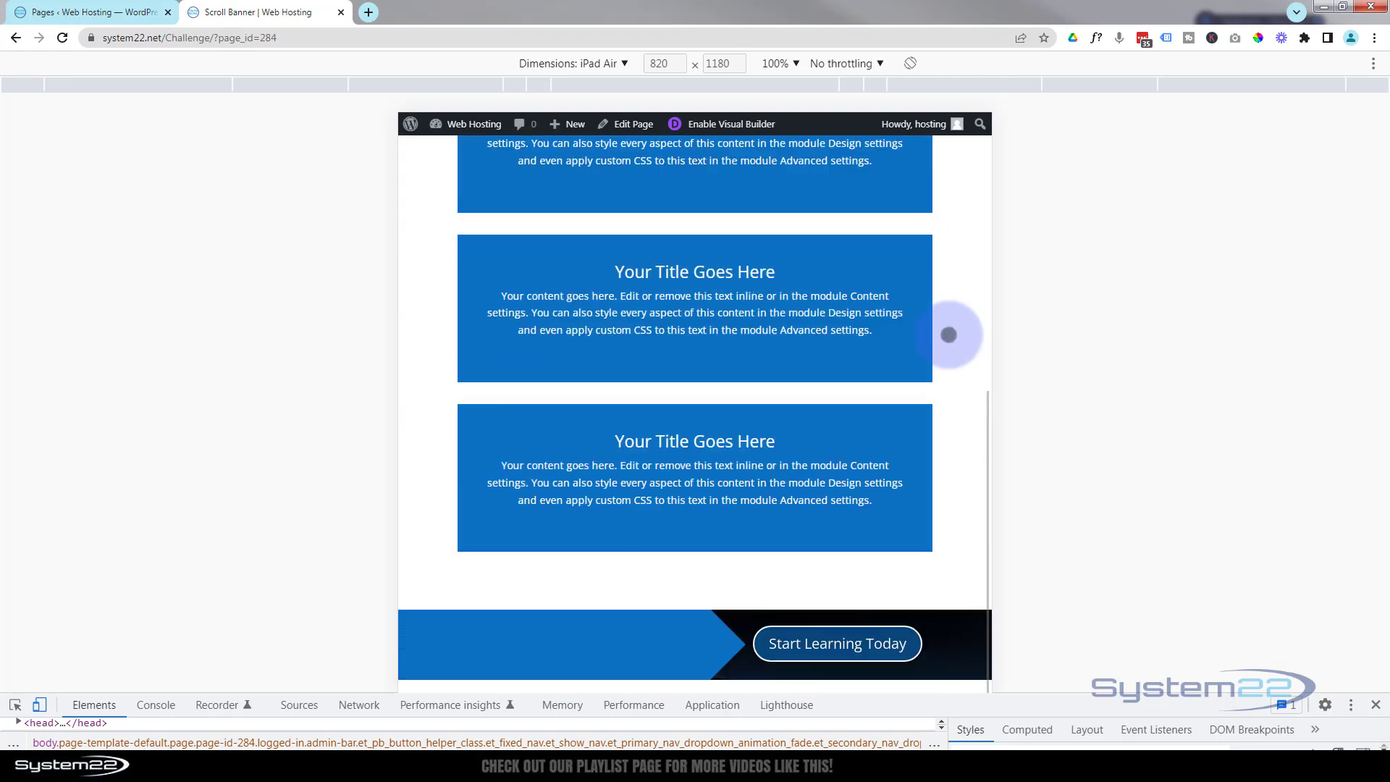
{"action": "scroll", "coordinate": [949, 335], "scroll_direction": "down", "scroll_amount": 3}
{"action": "scroll", "coordinate": [949, 335], "scroll_direction": "down", "scroll_amount": 2}
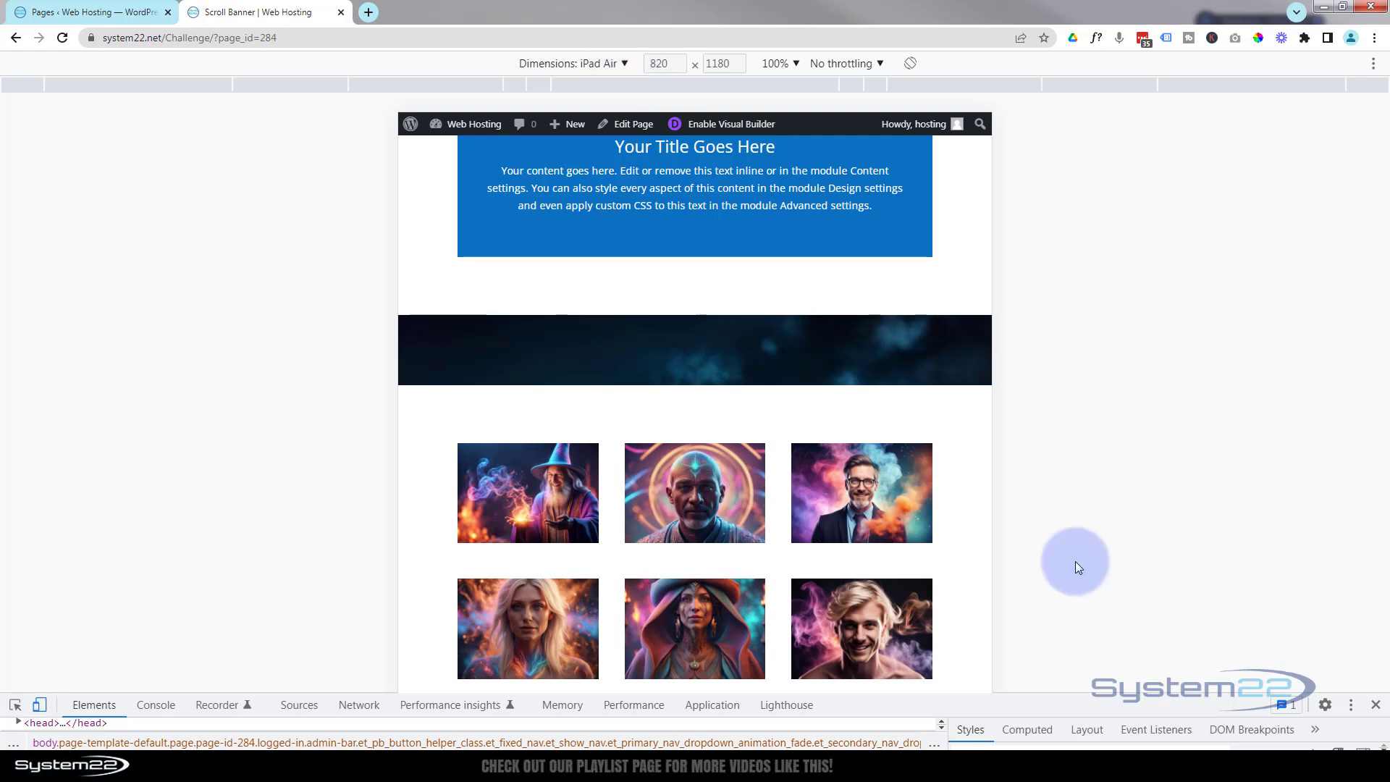
Close the developer tools and review the banner's sliding arrow, fading button and parallax background on the full-width desktop page
{"action": "left_click", "coordinate": [1376, 707]}
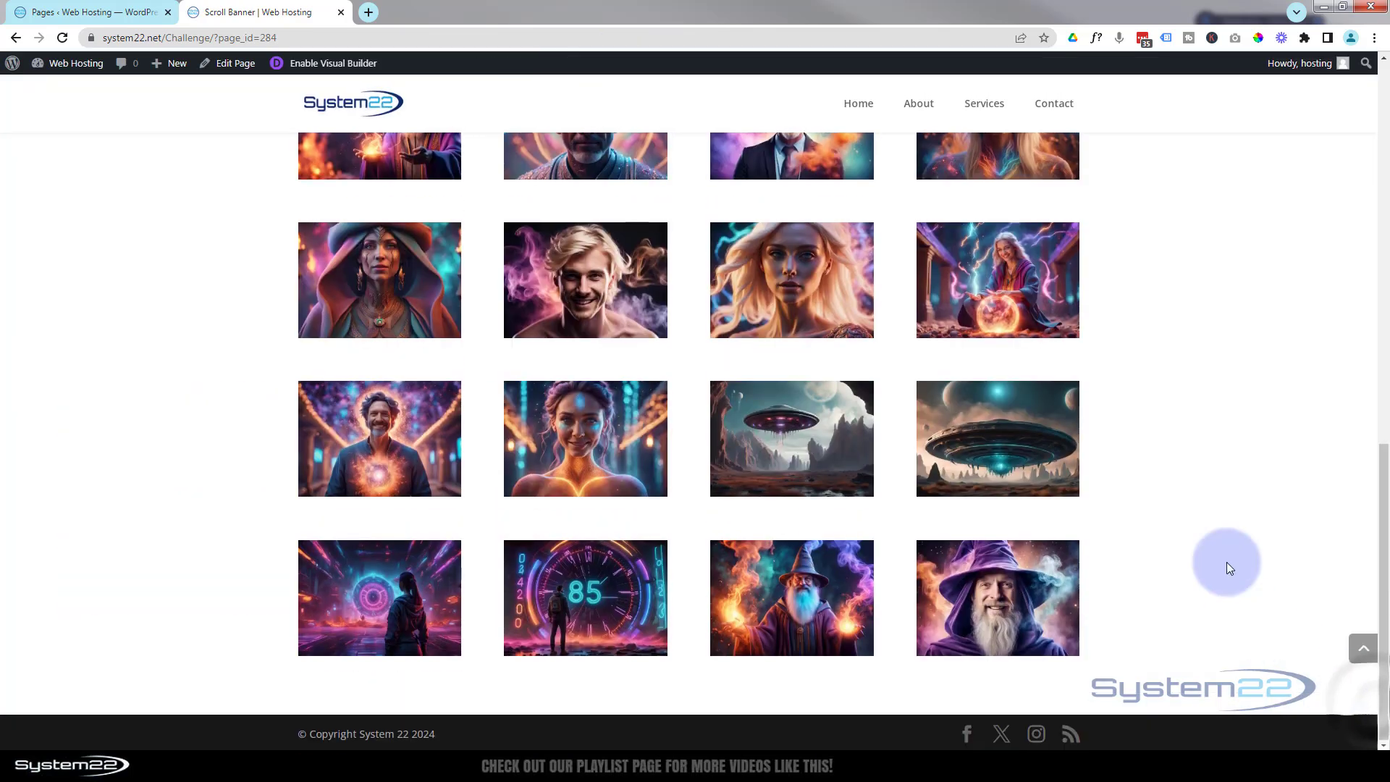
{"action": "scroll", "coordinate": [1236, 505], "scroll_direction": "up", "scroll_amount": 2}
{"action": "scroll", "coordinate": [1236, 505], "scroll_direction": "up", "scroll_amount": 4}
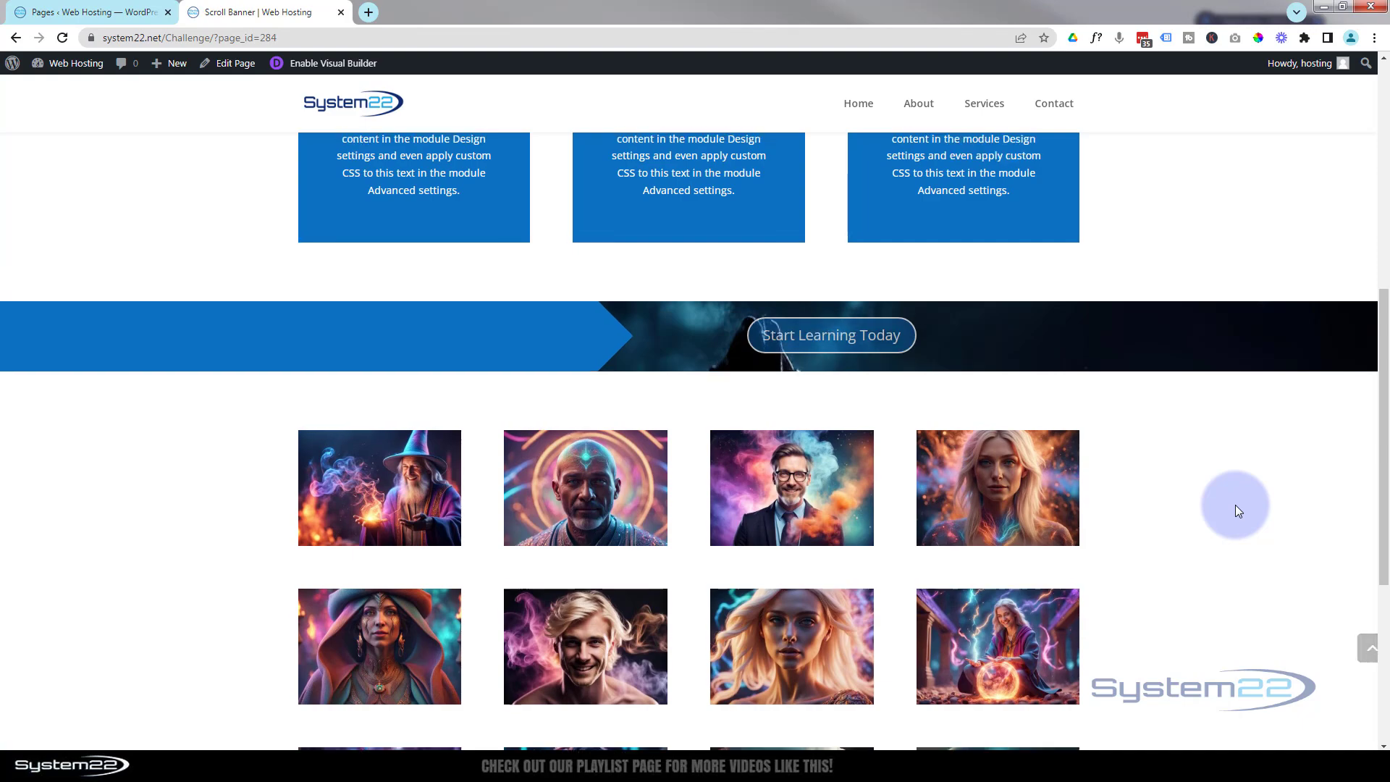
{"action": "scroll", "coordinate": [1236, 506], "scroll_direction": "up", "scroll_amount": 5}
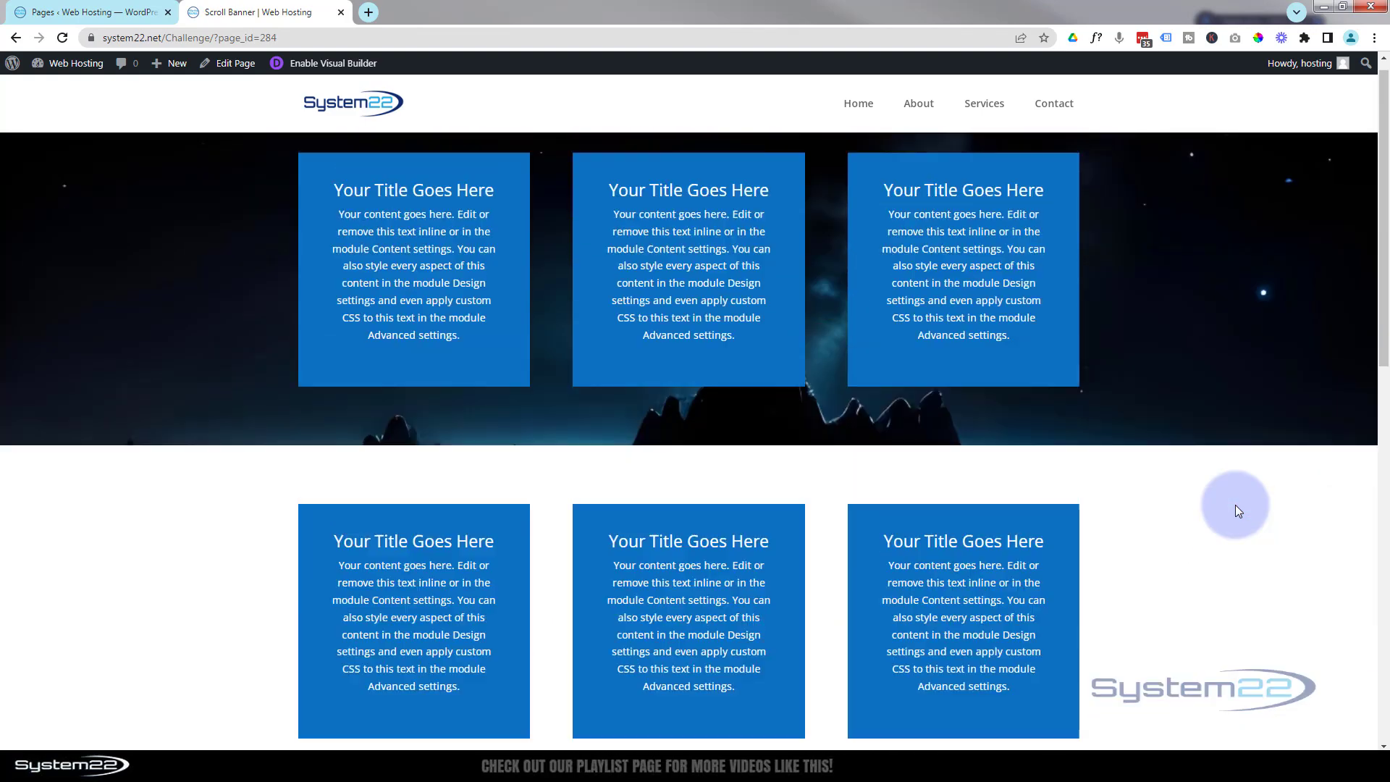
{"action": "scroll", "coordinate": [1236, 505], "scroll_direction": "down", "scroll_amount": 8}
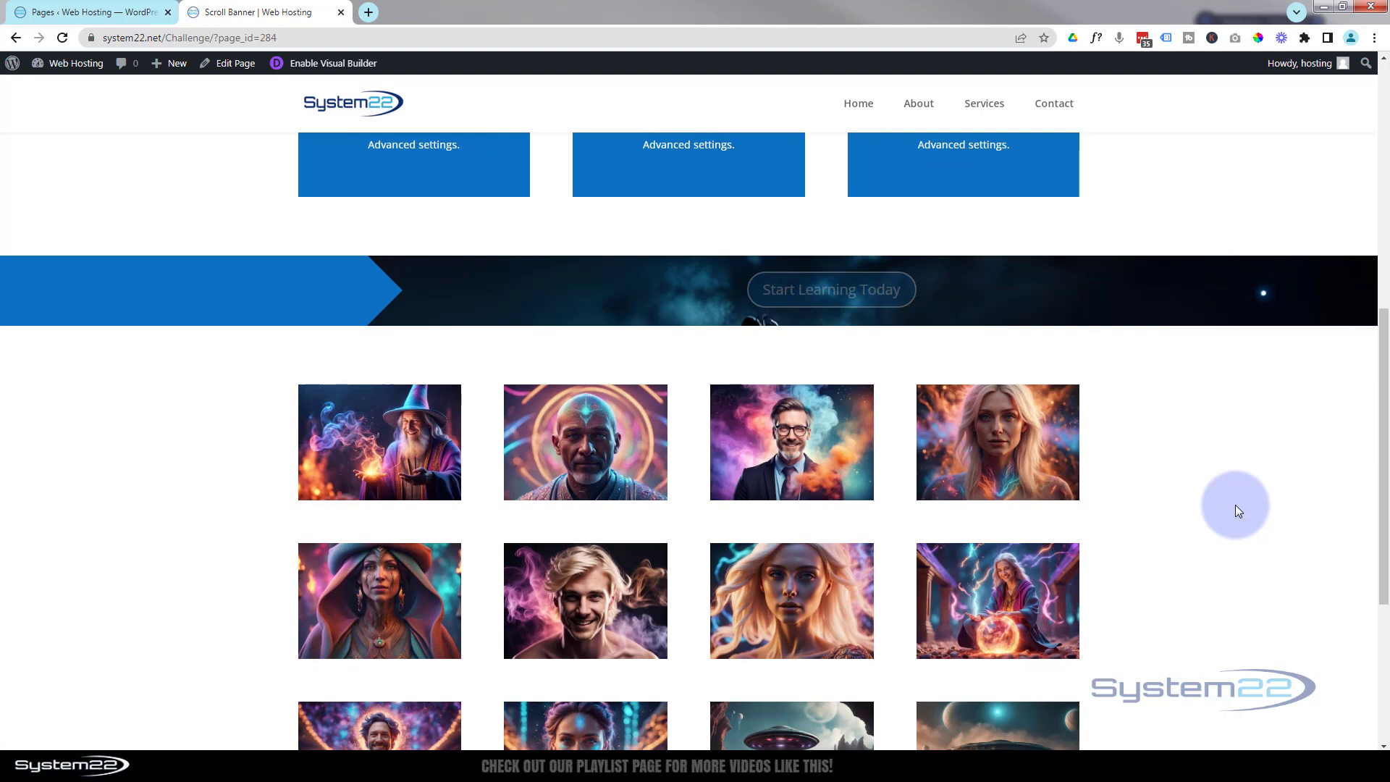
{"action": "scroll", "coordinate": [1235, 506], "scroll_direction": "down", "scroll_amount": 2}
{"action": "scroll", "coordinate": [1235, 506], "scroll_direction": "up", "scroll_amount": 2}
{"action": "scroll", "coordinate": [1235, 505], "scroll_direction": "up", "scroll_amount": 3}
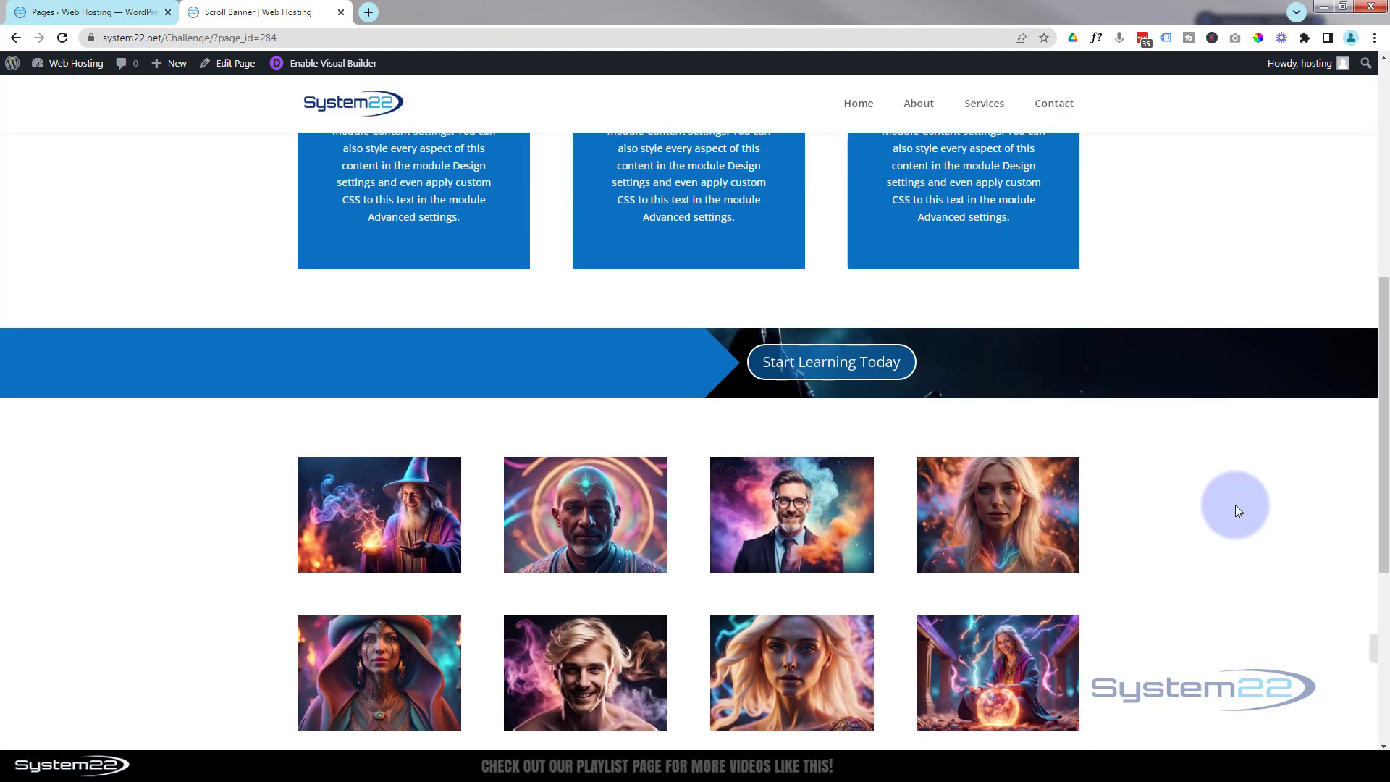
{"action": "scroll", "coordinate": [1235, 505], "scroll_direction": "up", "scroll_amount": 7}
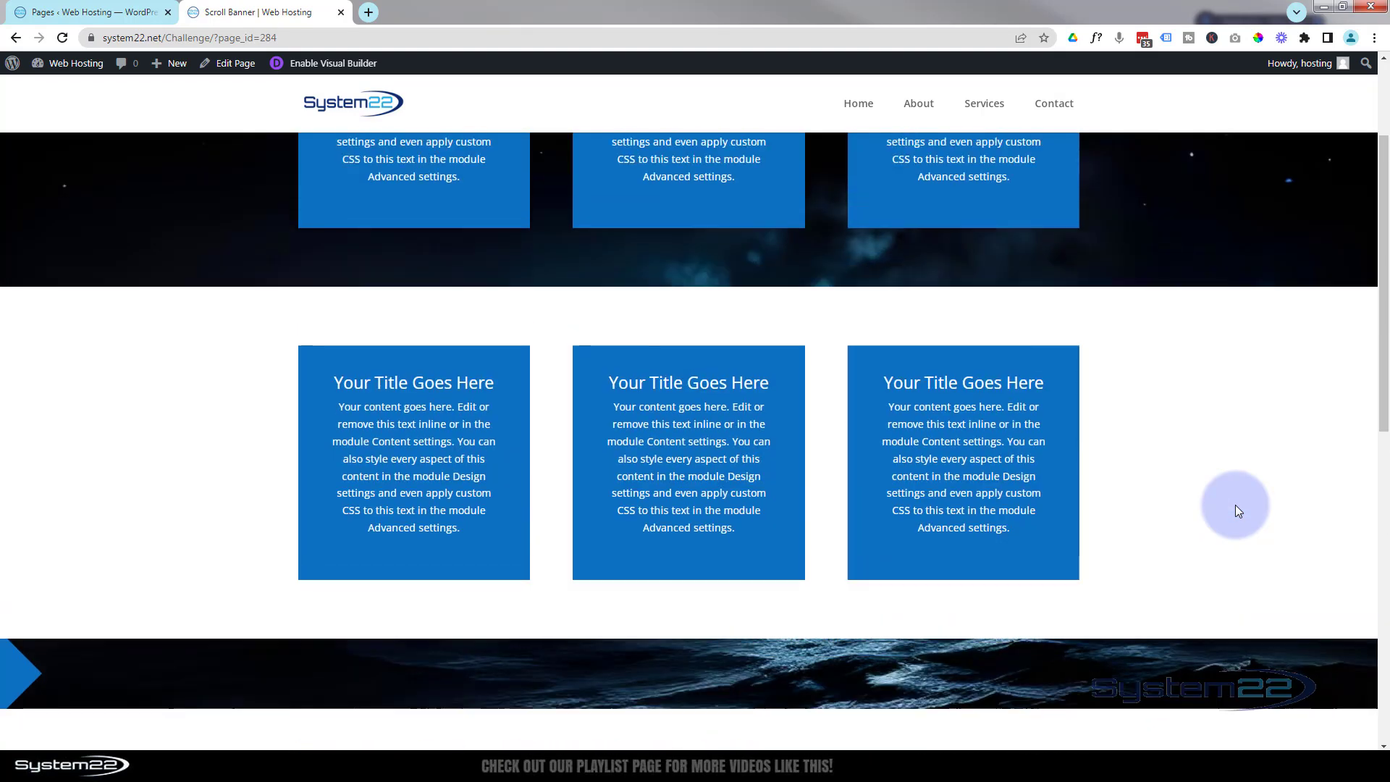
{"action": "scroll", "coordinate": [1236, 505], "scroll_direction": "down", "scroll_amount": 4}
{"action": "scroll", "coordinate": [1236, 506], "scroll_direction": "down", "scroll_amount": 4}
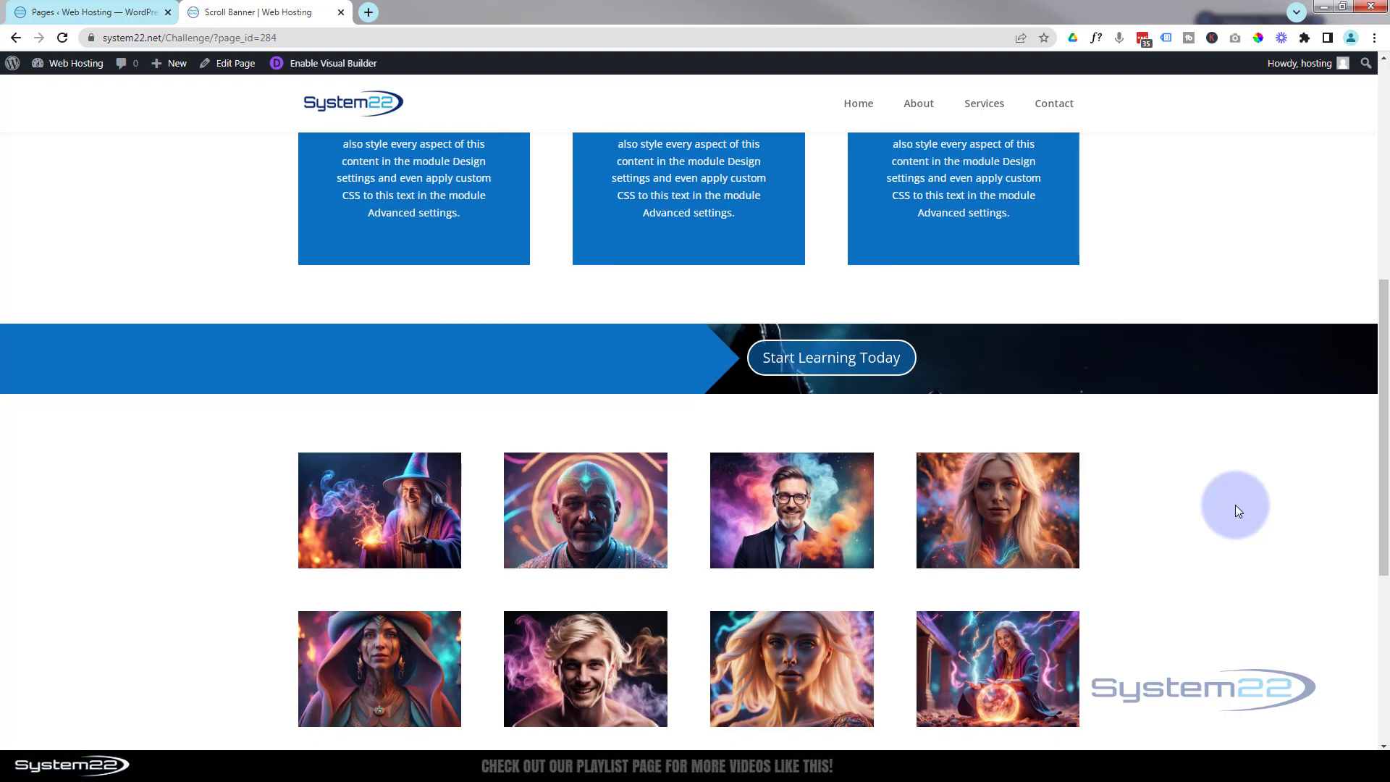
{"action": "scroll", "coordinate": [1236, 505], "scroll_direction": "down", "scroll_amount": 2}
{"action": "scroll", "coordinate": [1235, 505], "scroll_direction": "up", "scroll_amount": 2}
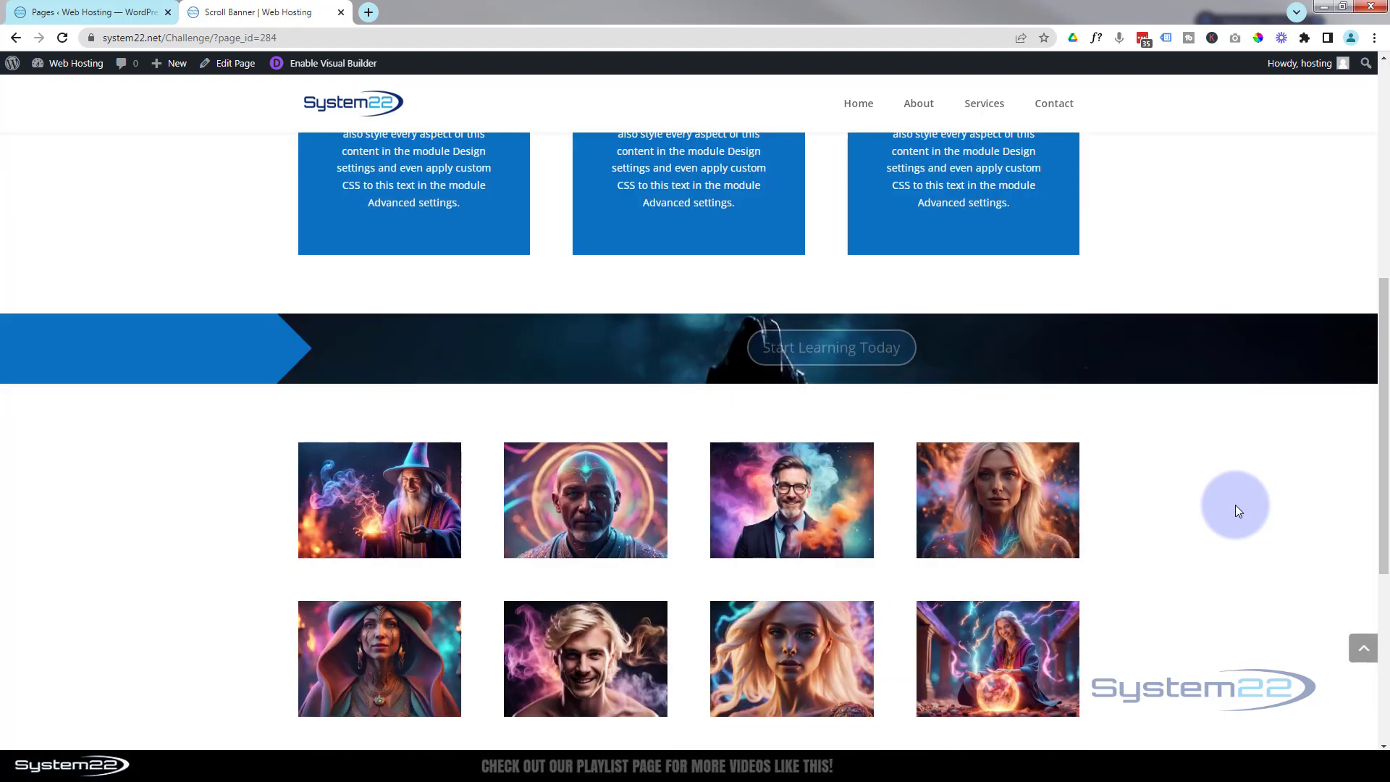
{"action": "scroll", "coordinate": [1236, 506], "scroll_direction": "down", "scroll_amount": 3}
{"action": "scroll", "coordinate": [1236, 506], "scroll_direction": "down", "scroll_amount": 2}
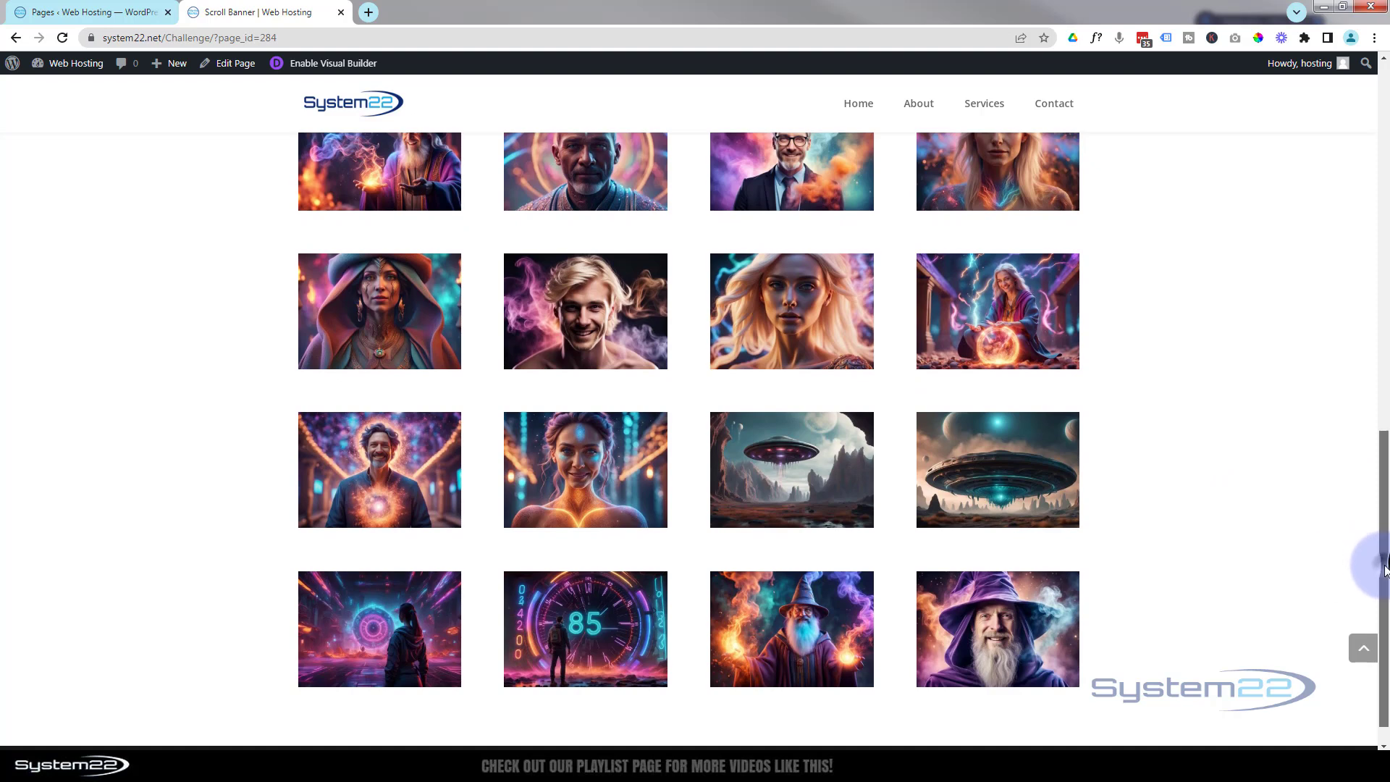
{"action": "left_click_drag", "start_coordinate": [1384, 570], "coordinate": [1385, 369]}
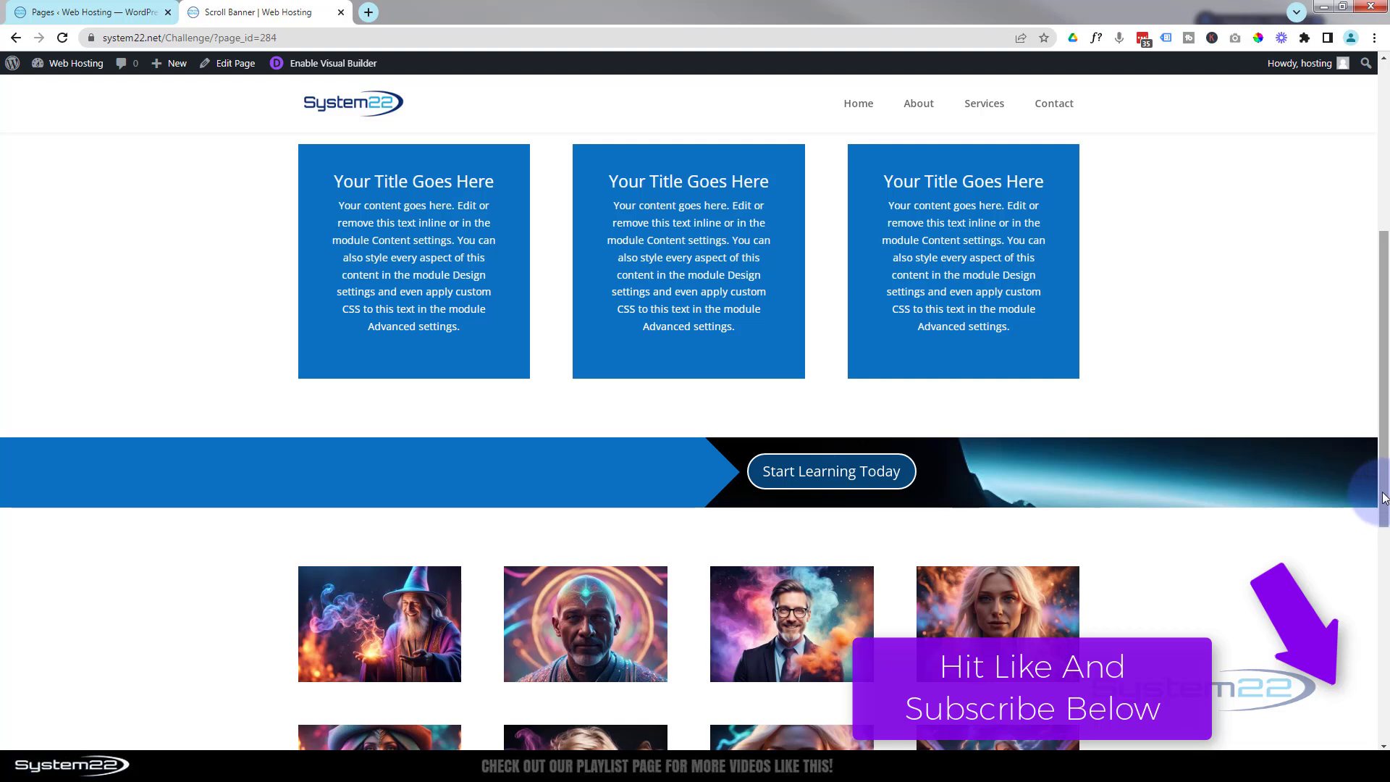
{"action": "scroll", "coordinate": [1367, 528], "scroll_direction": "down", "scroll_amount": 2}
{"action": "scroll", "coordinate": [1376, 556], "scroll_direction": "down", "scroll_amount": 3}
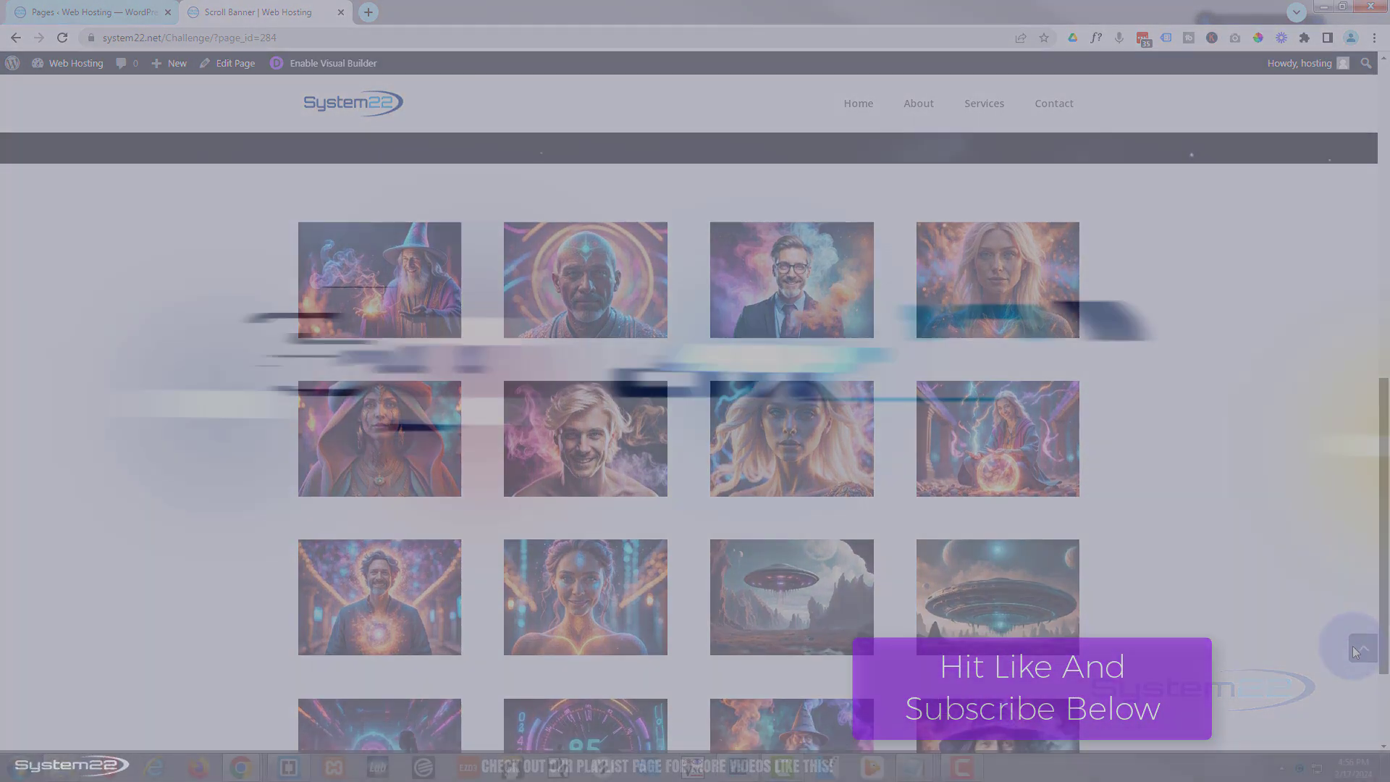